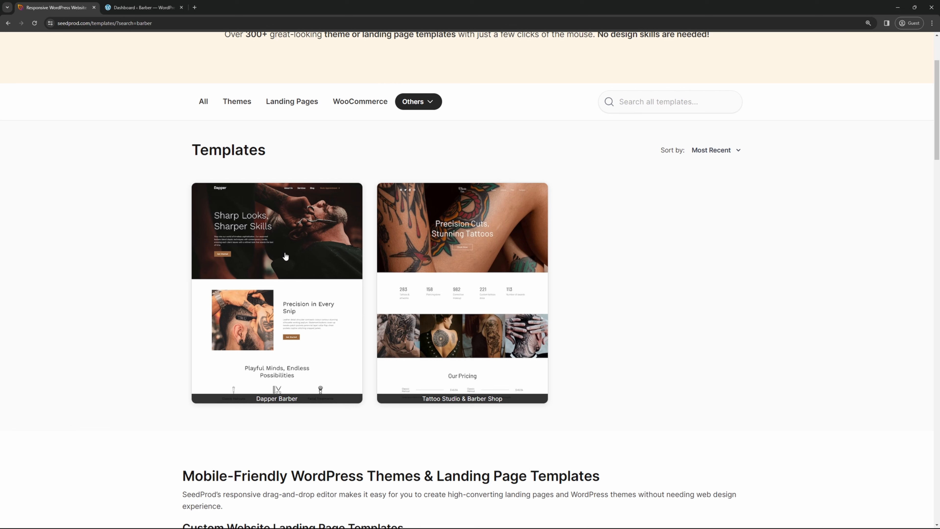
# - Browse the Themes category of the SeedProd template gallery and return to its beginning
pyautogui.click(236, 106)
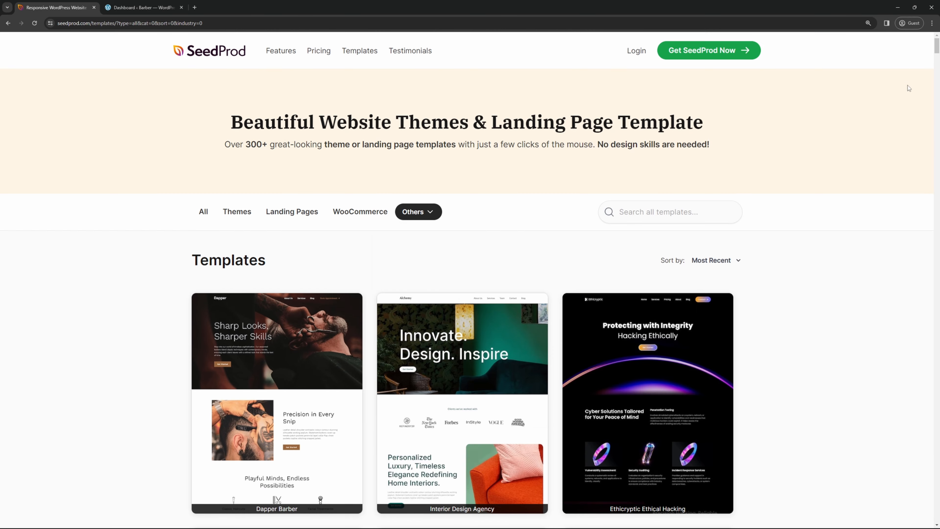
pyautogui.moveTo(937, 48); pyautogui.dragTo(930, 111)
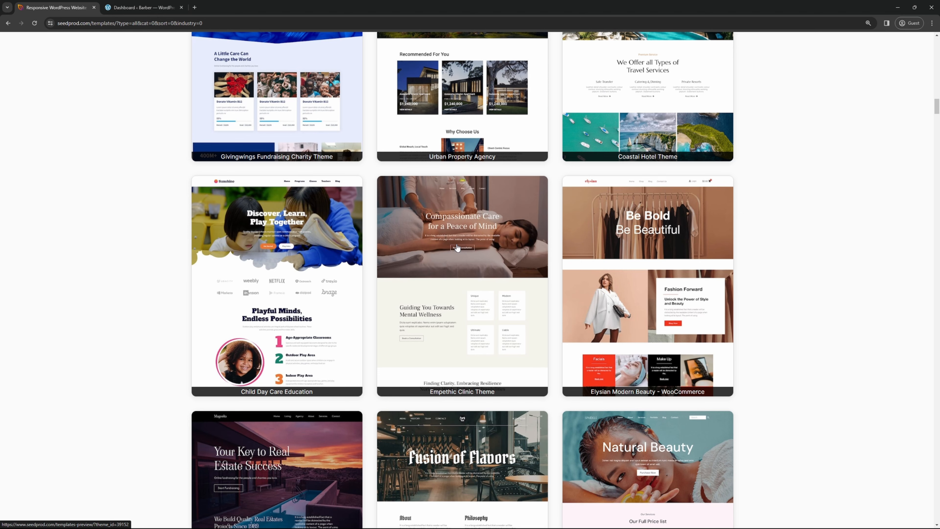
pyautogui.scroll(20, 458, 247)
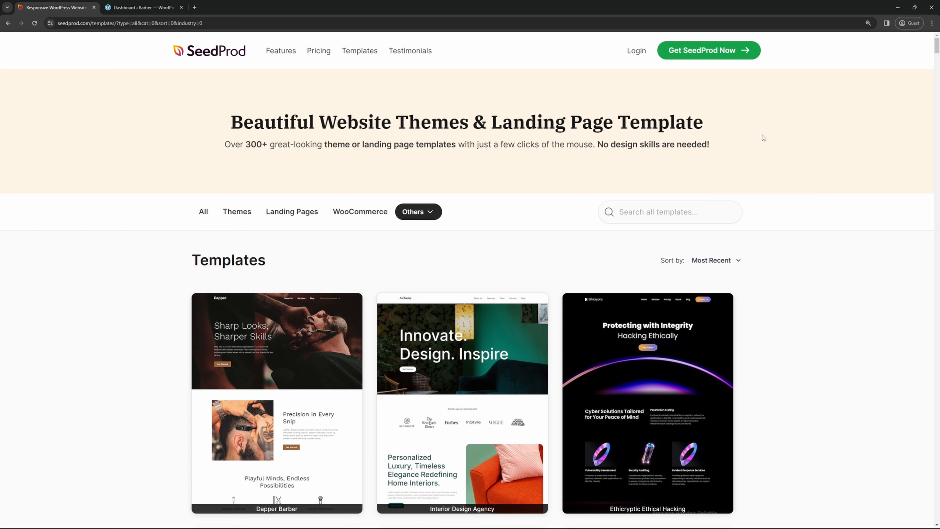
# - Close the template gallery and import the Dapper Barber theme template kit through SeedProd's Theme Builder in WordPress
pyautogui.hotkey('ctrl', 'w')
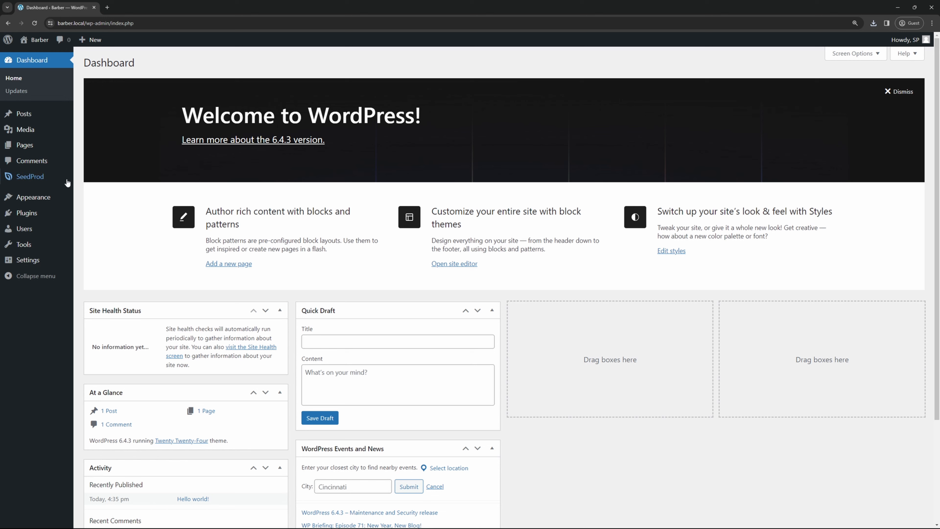
pyautogui.moveTo(37, 179)
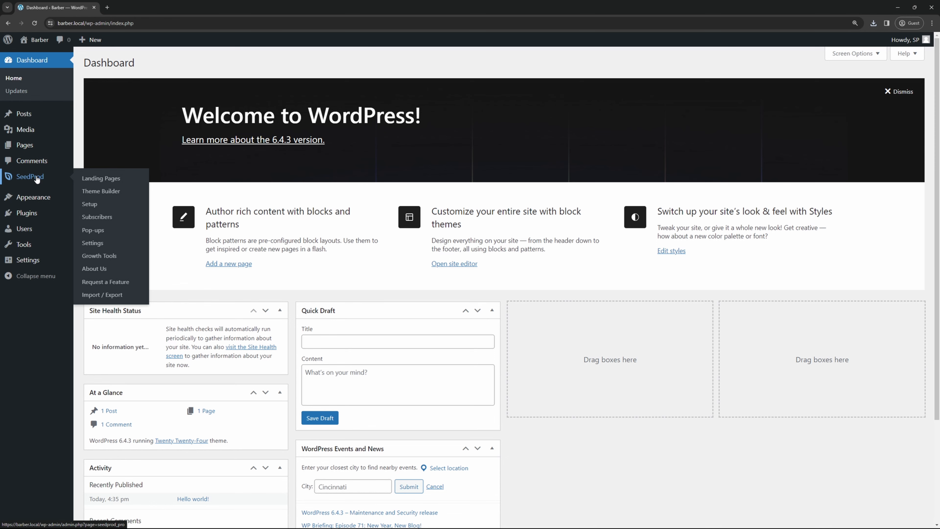
pyautogui.click(113, 196)
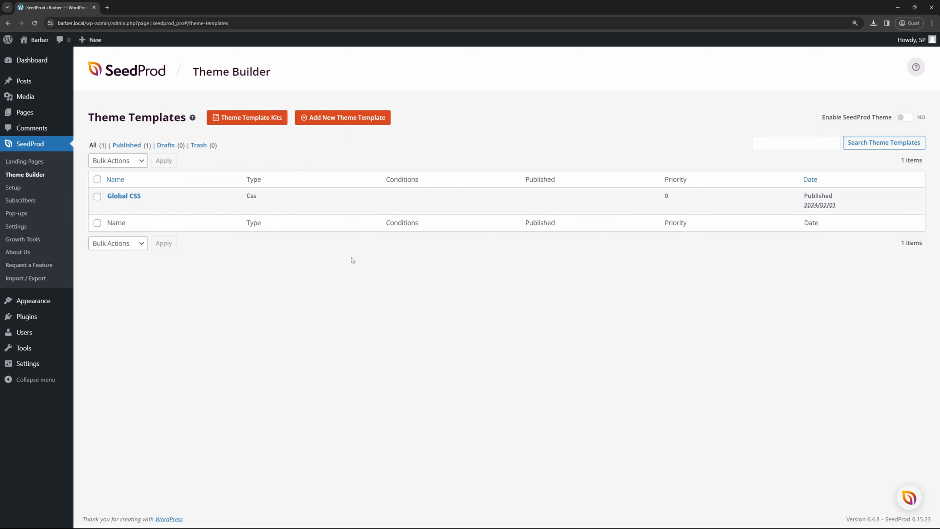
pyautogui.click(252, 122)
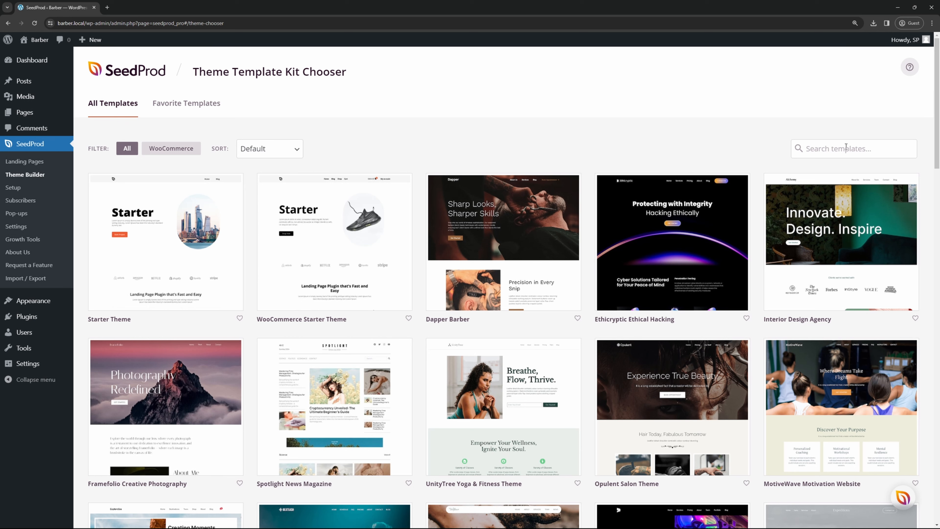
pyautogui.moveTo(493, 224)
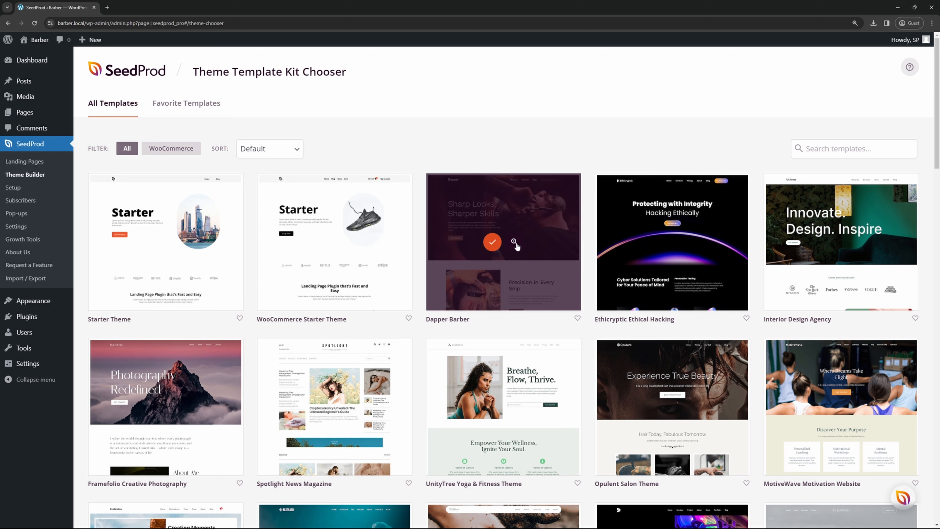
pyautogui.click(492, 245)
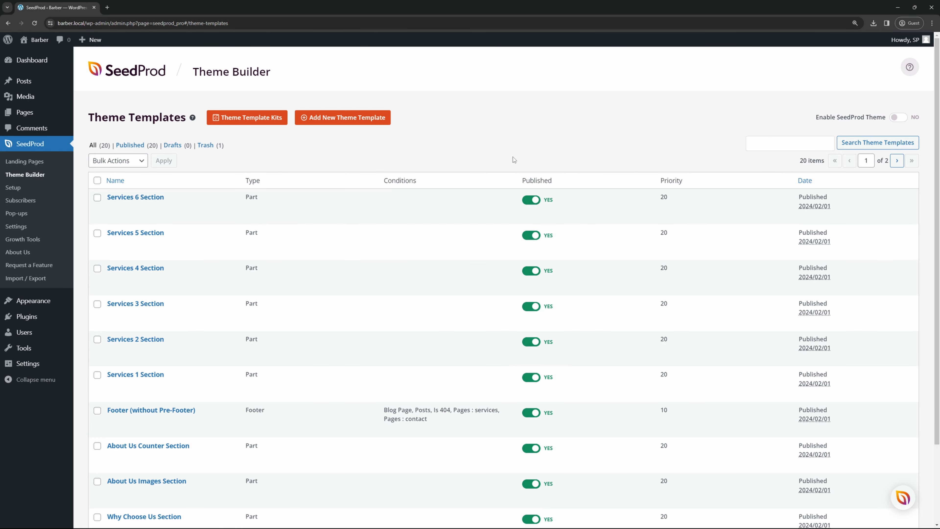
# - Review the imported theme templates and view the live Barber site in a separate tab before returning to Theme Builder
pyautogui.scroll(-3, 228, 244)
pyautogui.scroll(3, 181, 277)
pyautogui.scroll(-3, 448, 150)
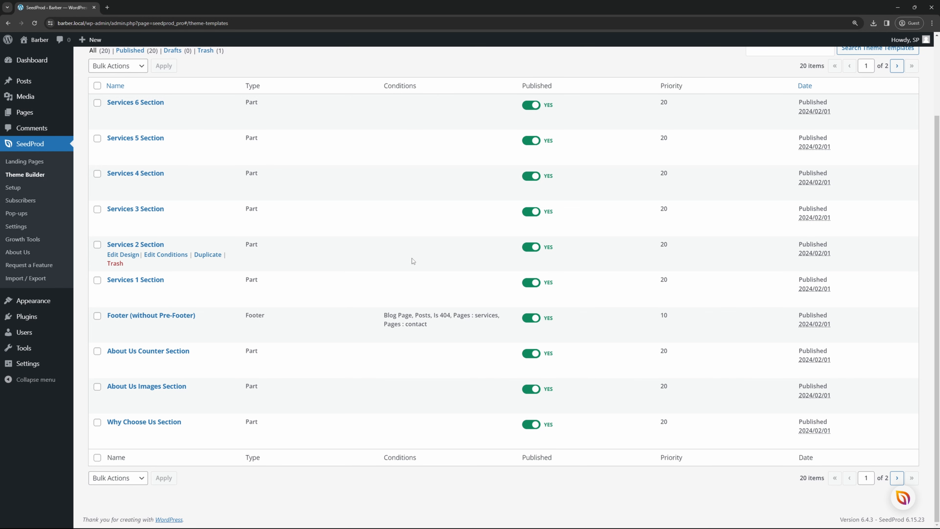
pyautogui.scroll(3, 412, 261)
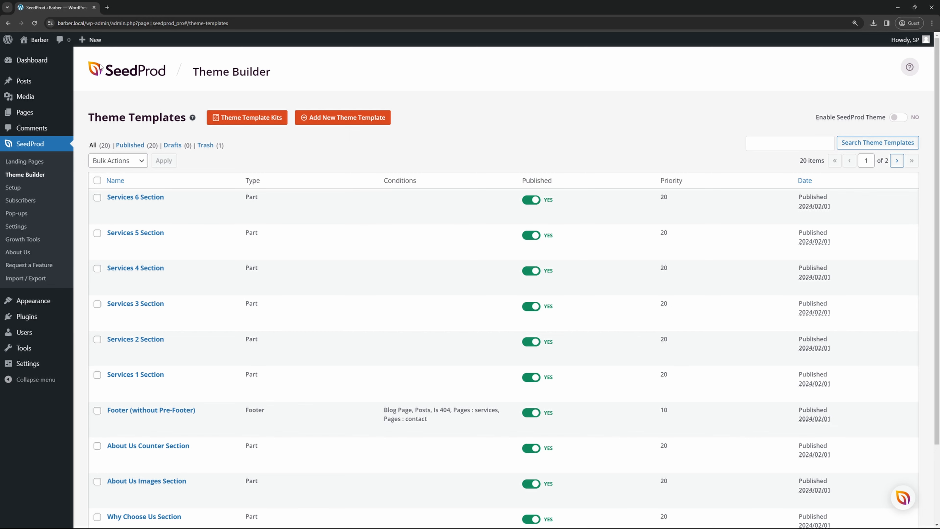
pyautogui.middleClick(39, 57)
pyautogui.click(133, 8)
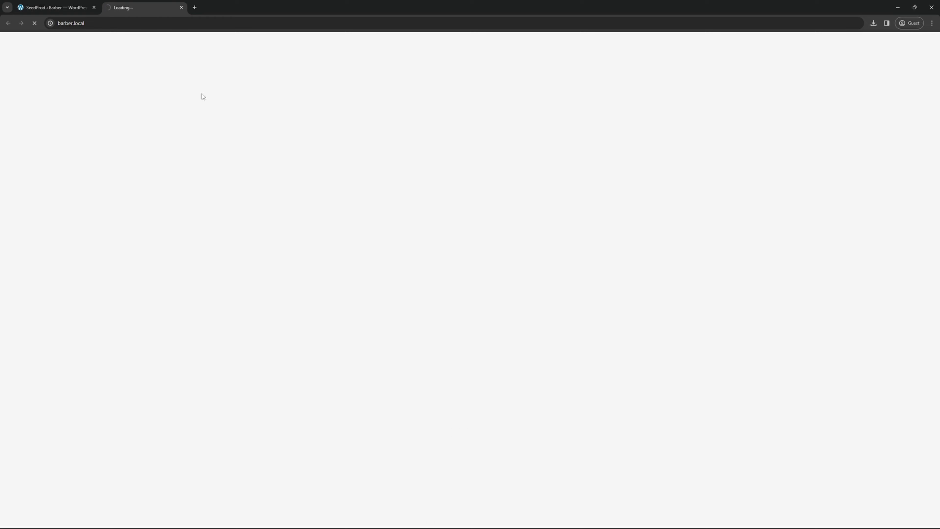
pyautogui.scroll(-10, 910, 96)
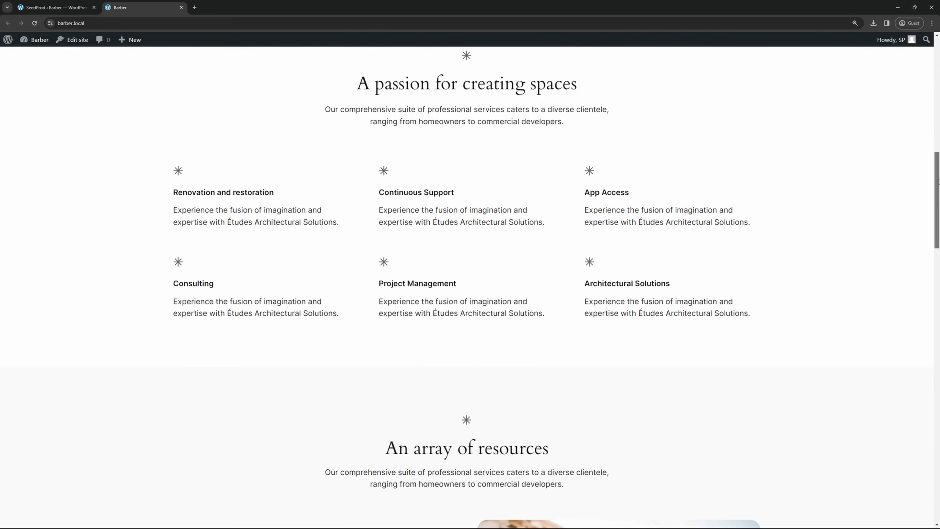
pyautogui.scroll(10, 910, 95)
pyautogui.click(55, 7)
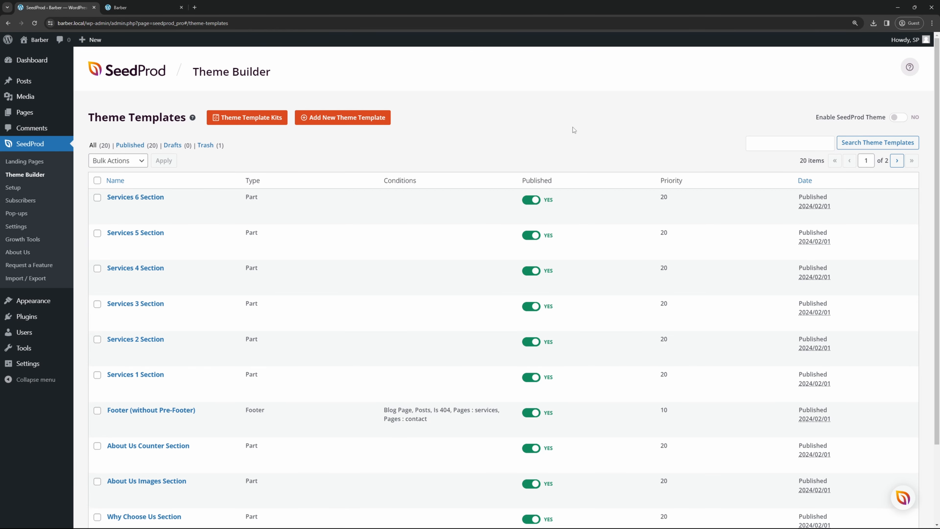
# - Enable the SeedProd theme and accept automatic creation of the static Home and Blog pages
pyautogui.click(898, 118)
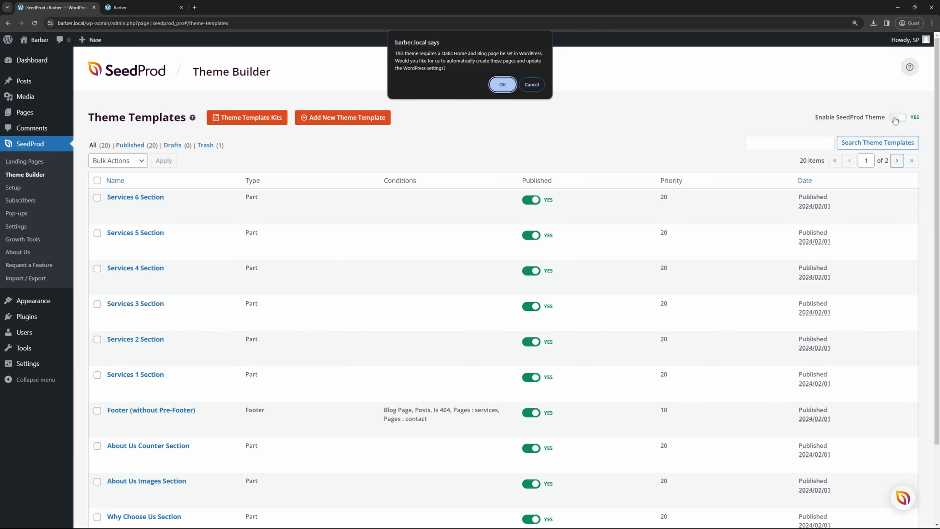
pyautogui.click(502, 85)
pyautogui.click(530, 85)
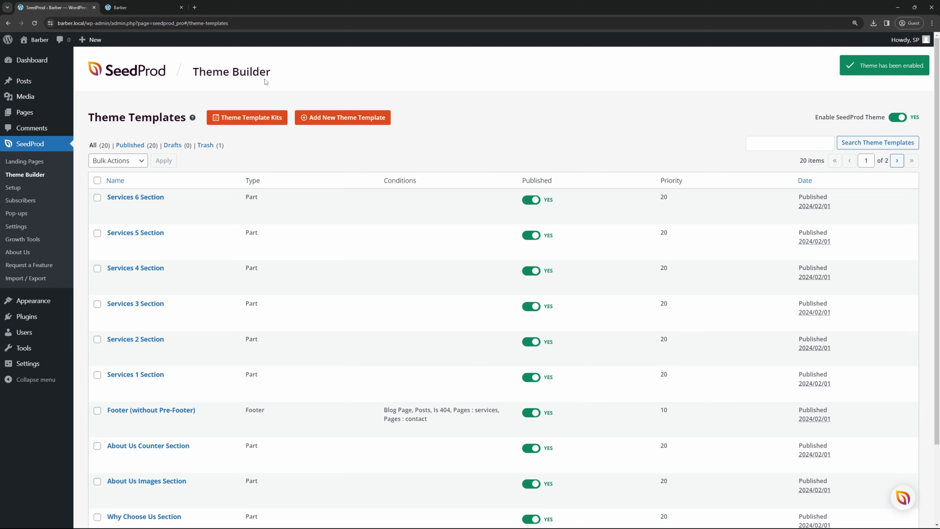
# - Reload the live Barber site, look over the home page, and open its Book Appointment page
pyautogui.click(127, 13)
pyautogui.click(35, 24)
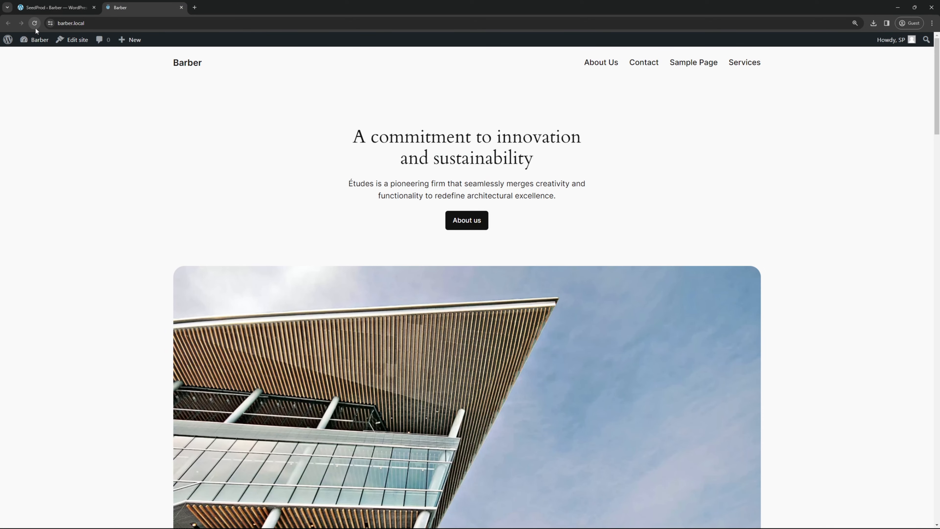
pyautogui.moveTo(935, 54); pyautogui.dragTo(938, 33)
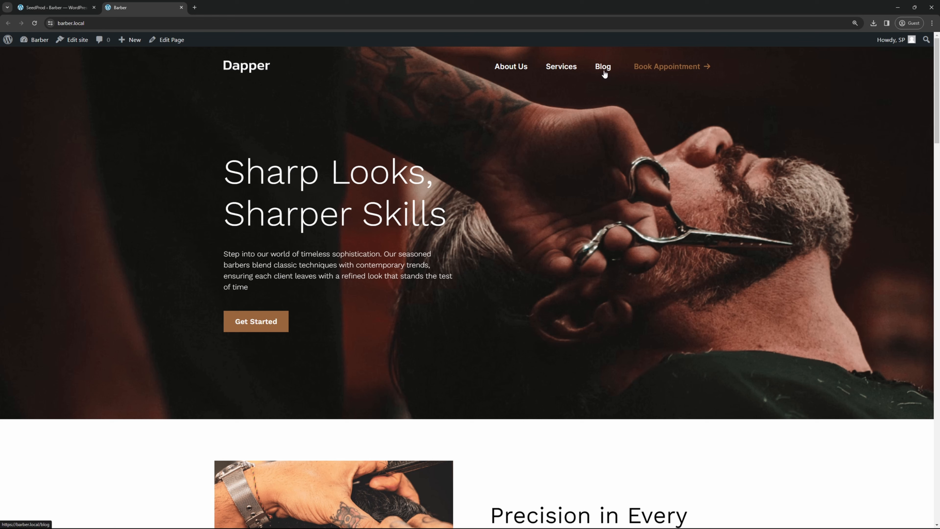
pyautogui.click(675, 70)
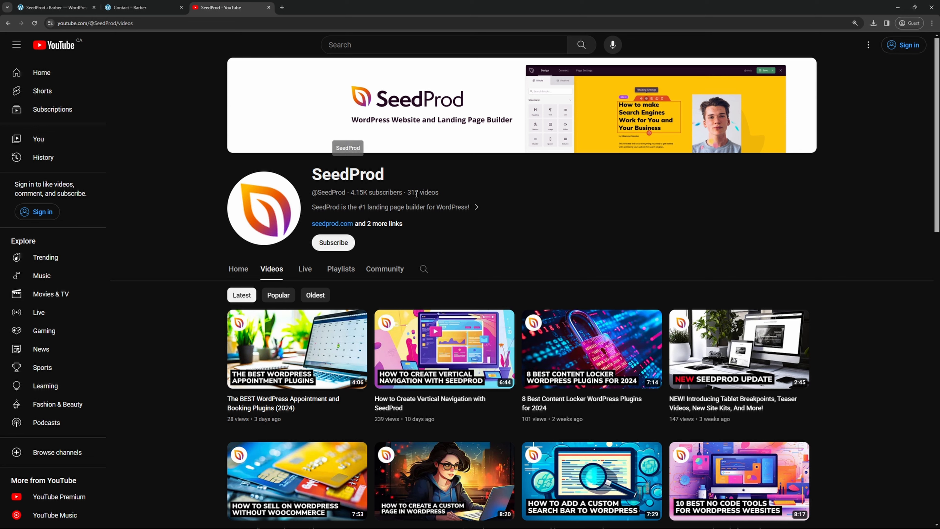
# - Look over the videos on SeedProd's YouTube channel, close it, and go back to the Dapper home page
pyautogui.moveTo(283, 421)
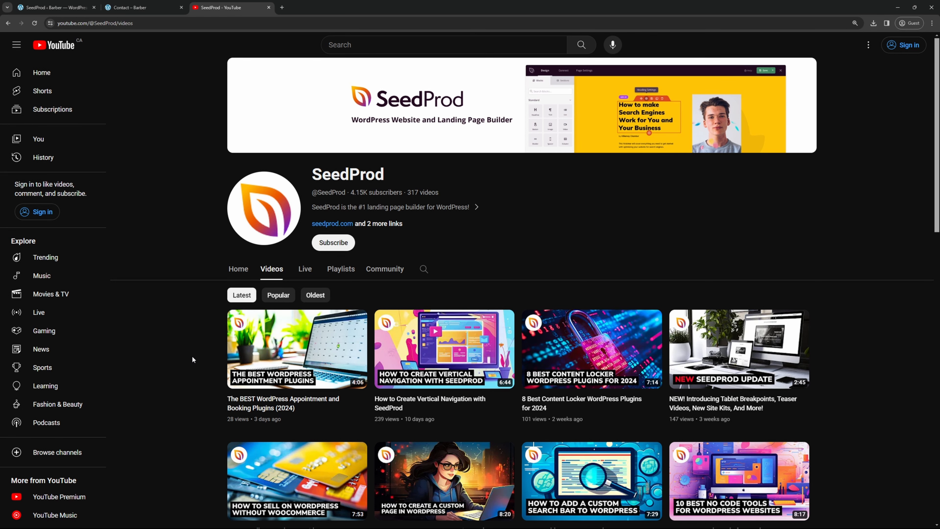
pyautogui.click(424, 269)
pyautogui.click(269, 8)
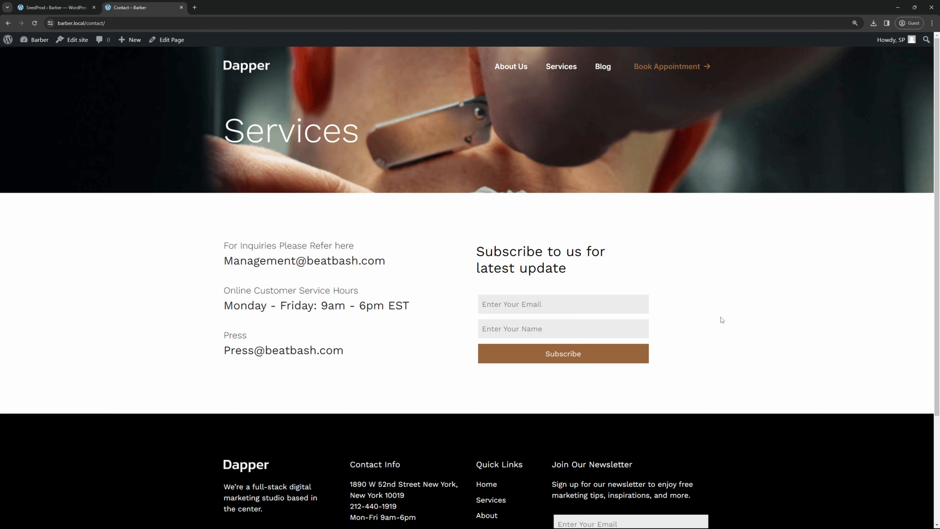
pyautogui.click(246, 68)
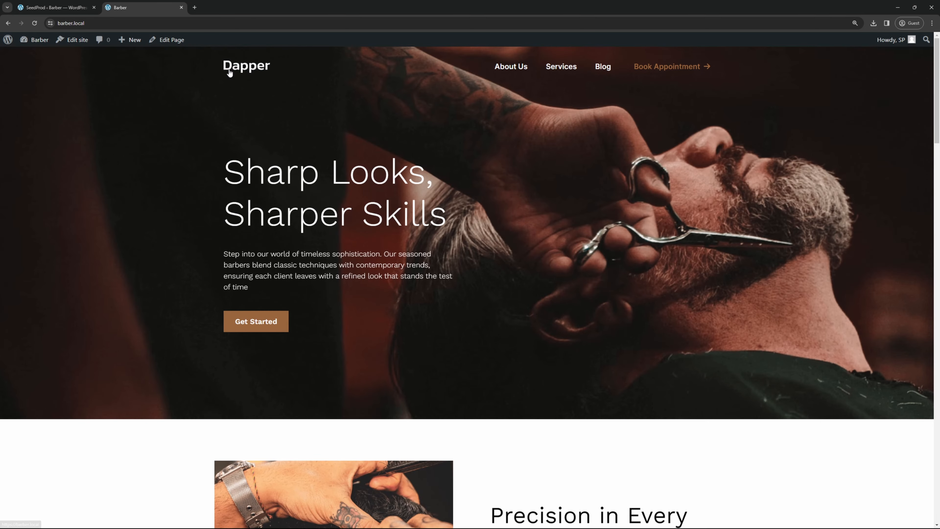
# - Open the Homepage theme template for design editing and hide the extra Header Template above the hero
pyautogui.click(66, 11)
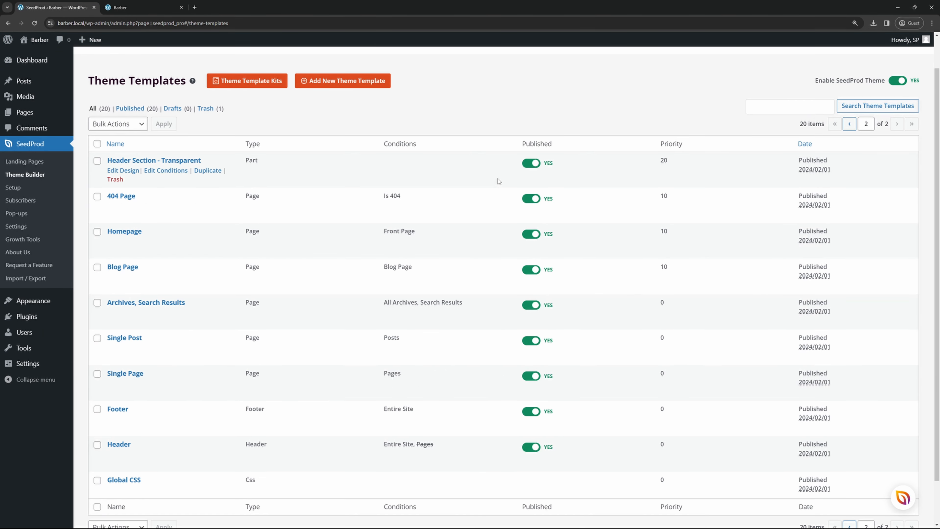
pyautogui.scroll(-2, 606, 303)
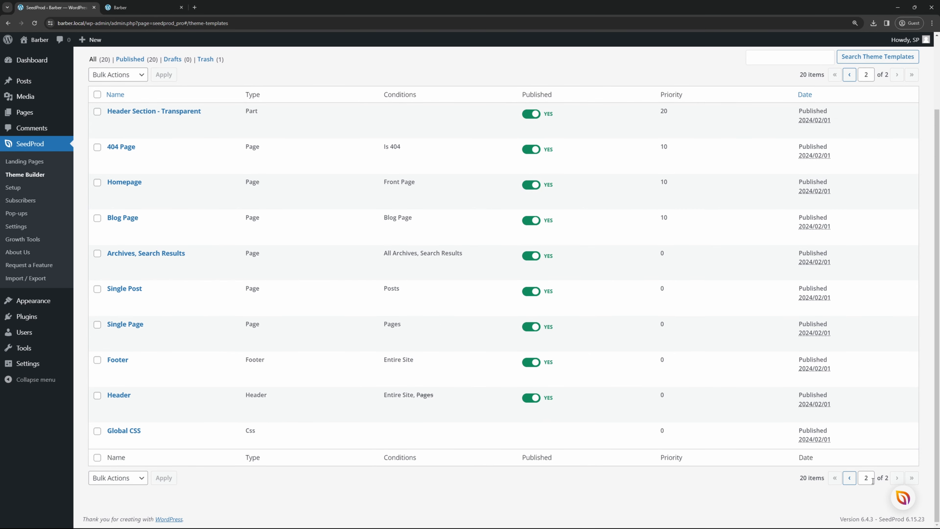
pyautogui.scroll(3, 497, 384)
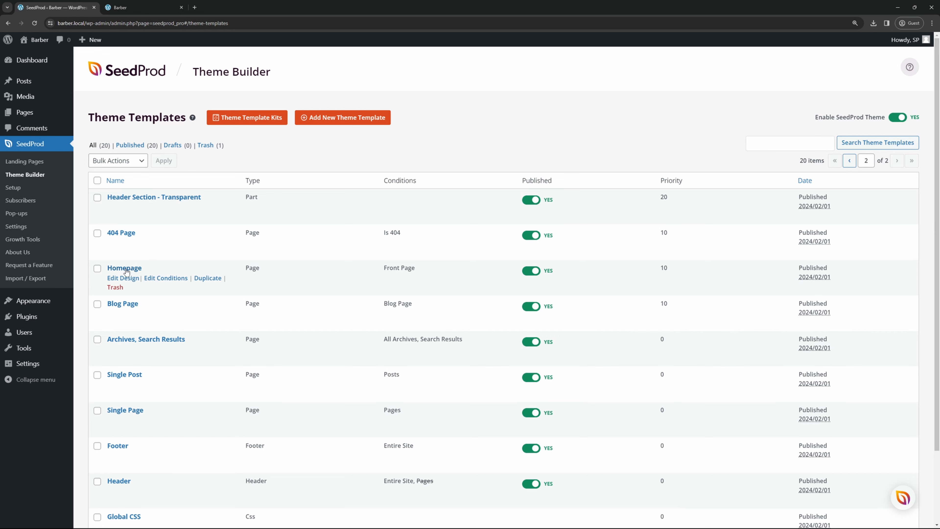
pyautogui.click(130, 281)
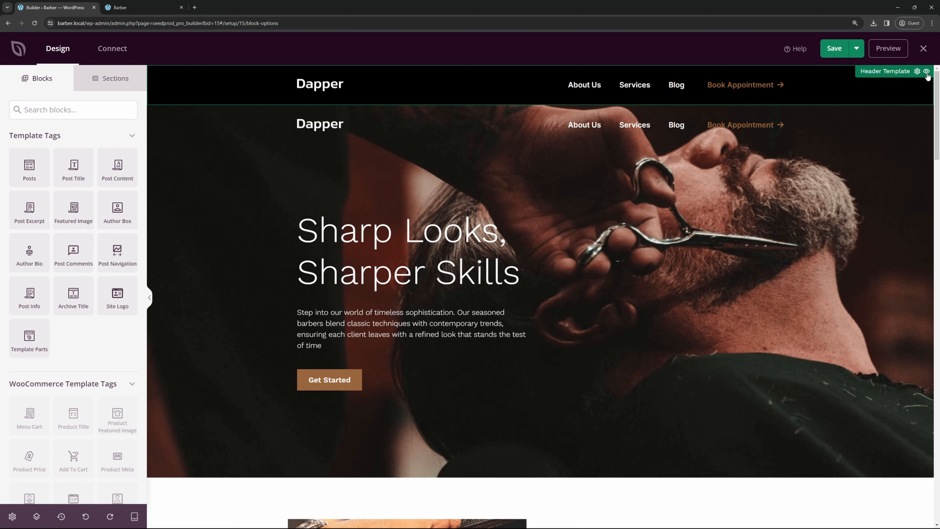
pyautogui.click(926, 72)
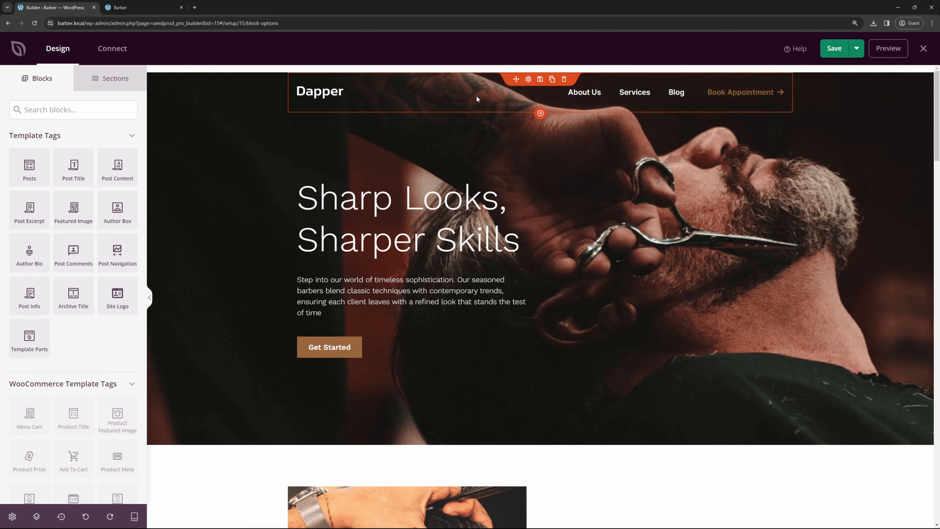
# - Examine the hero header's Template Parts settings and its list of available parts, keeping Header Section - Transparent
pyautogui.click(528, 80)
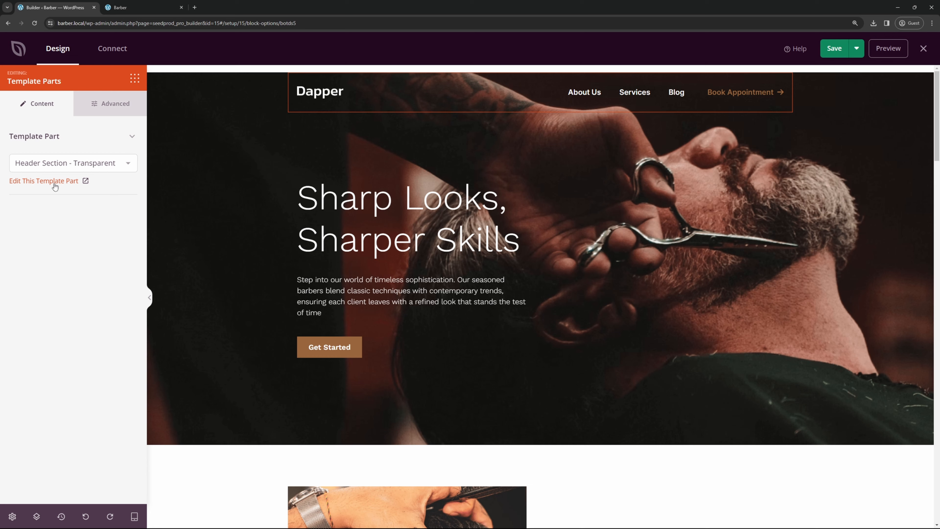
pyautogui.click(120, 165)
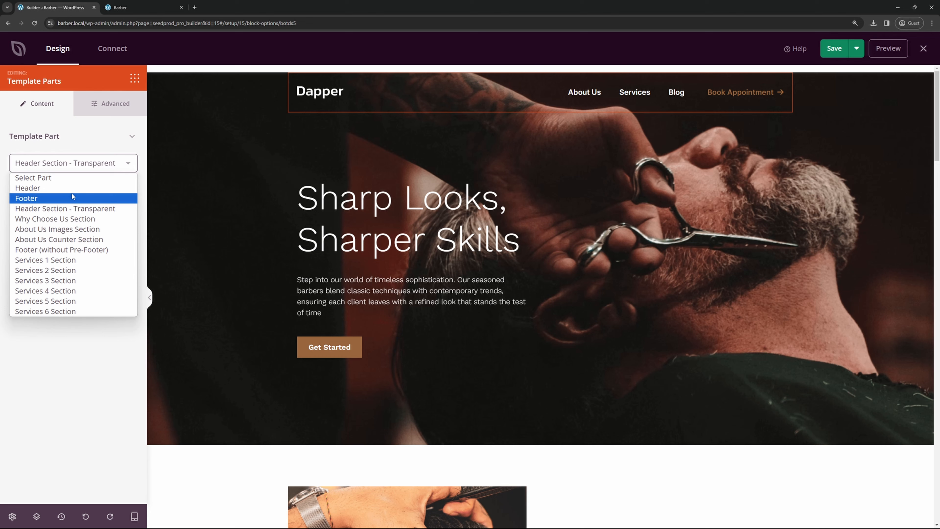
pyautogui.click(111, 132)
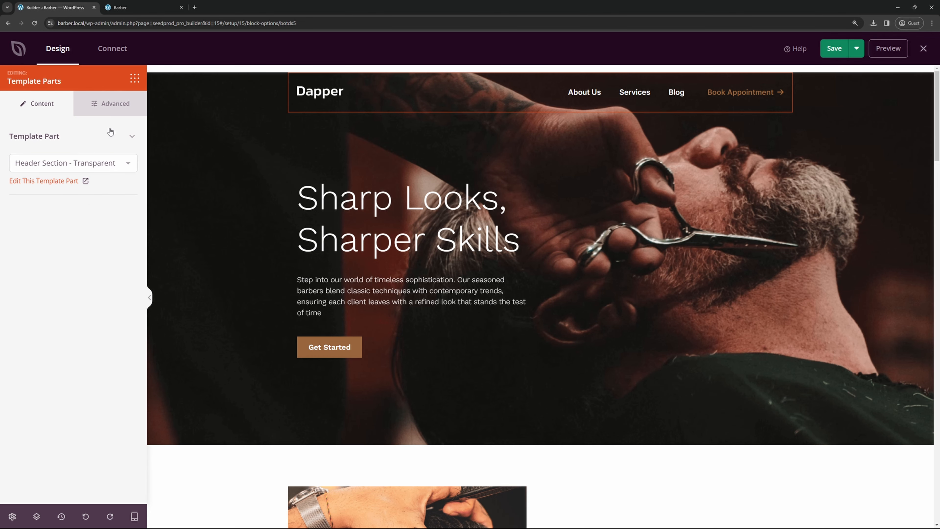
pyautogui.click(135, 78)
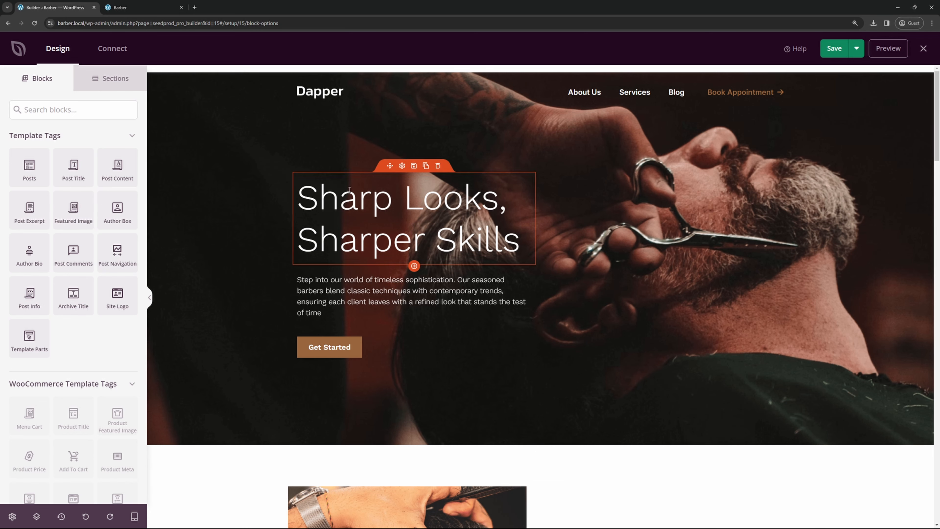
# - Collapse the WooCommerce Template Tags and EDD Template Tags groups in the block list to reach the Standard blocks
pyautogui.click(131, 383)
pyautogui.scroll(-4, 125, 352)
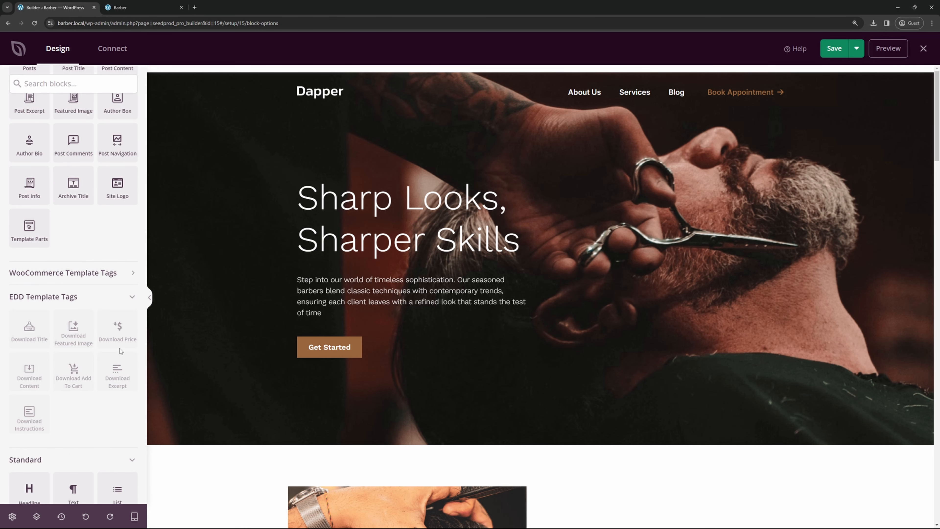
pyautogui.click(130, 296)
pyautogui.scroll(-2, 74, 333)
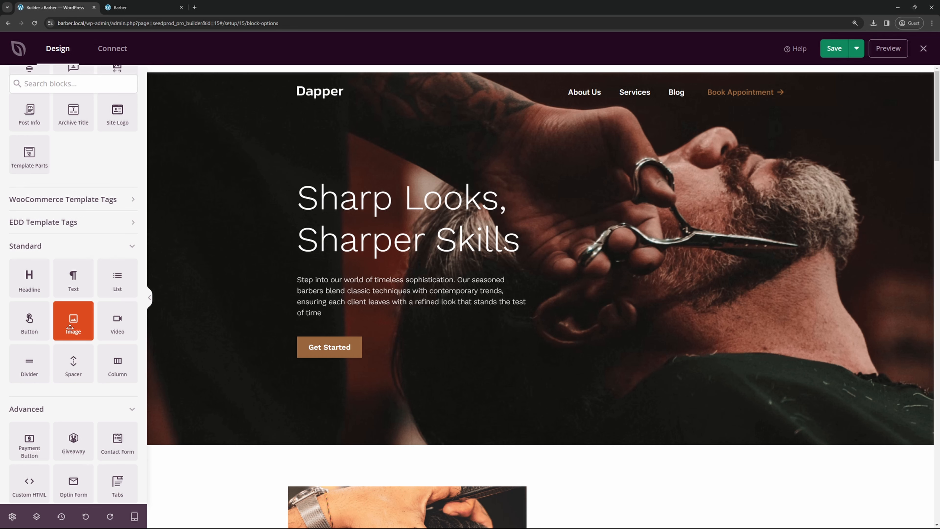
# - Try out a Button block between the hero headline and its paragraph, and delete it again
pyautogui.moveTo(34, 330); pyautogui.dragTo(404, 315)
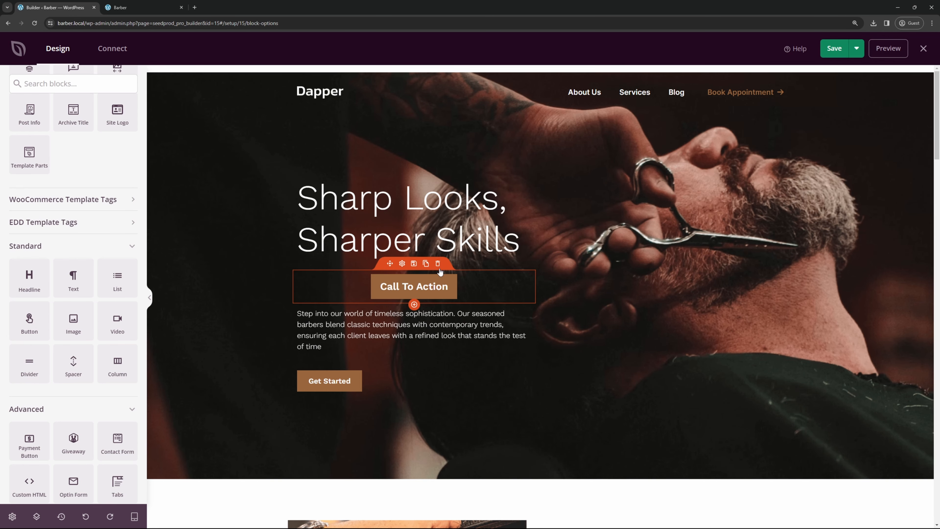
pyautogui.click(437, 264)
pyautogui.click(439, 292)
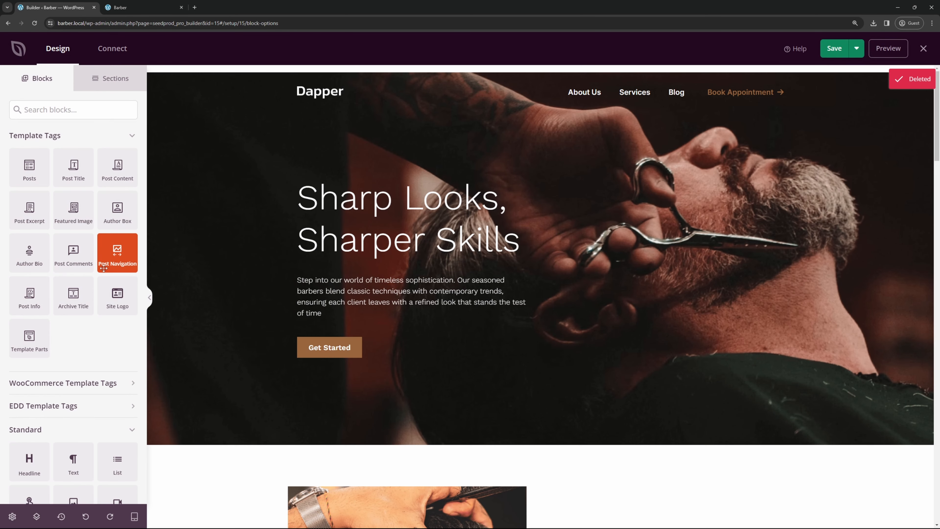
# - Look through the Standard and Advanced blocks available in the block list
pyautogui.scroll(-8, 103, 268)
pyautogui.scroll(-3, 77, 293)
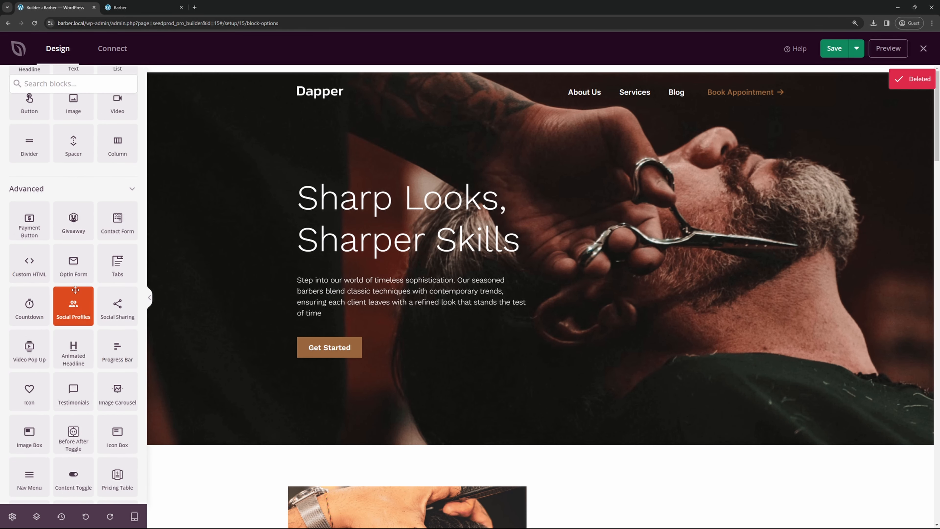
pyautogui.scroll(-3, 75, 290)
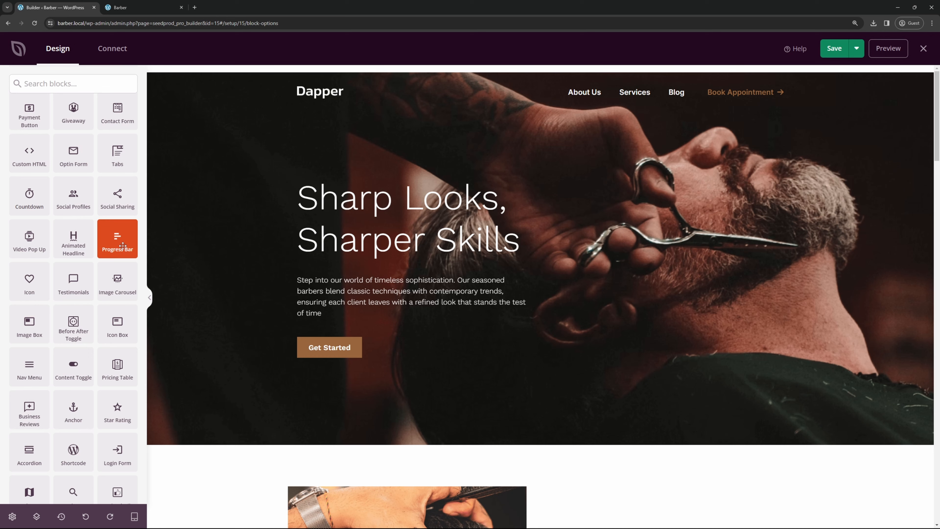
pyautogui.scroll(-4, 111, 274)
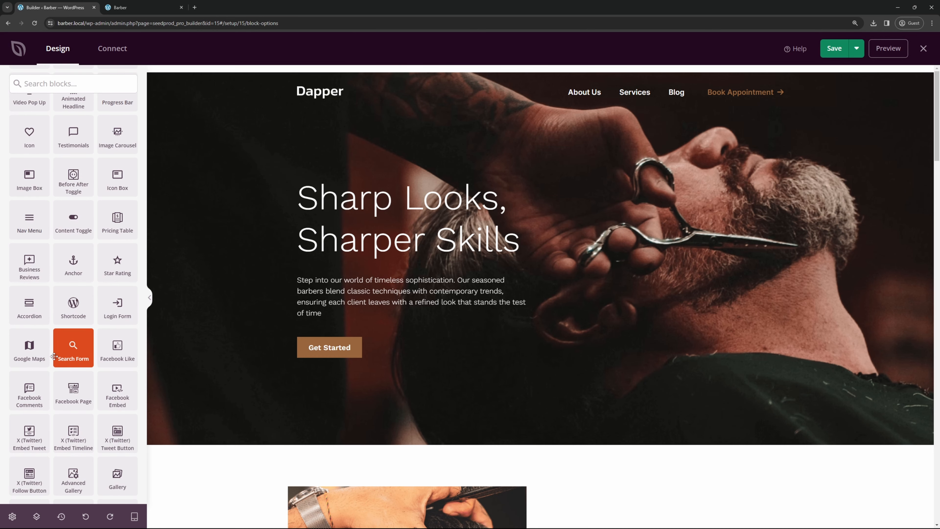
pyautogui.scroll(12, 55, 357)
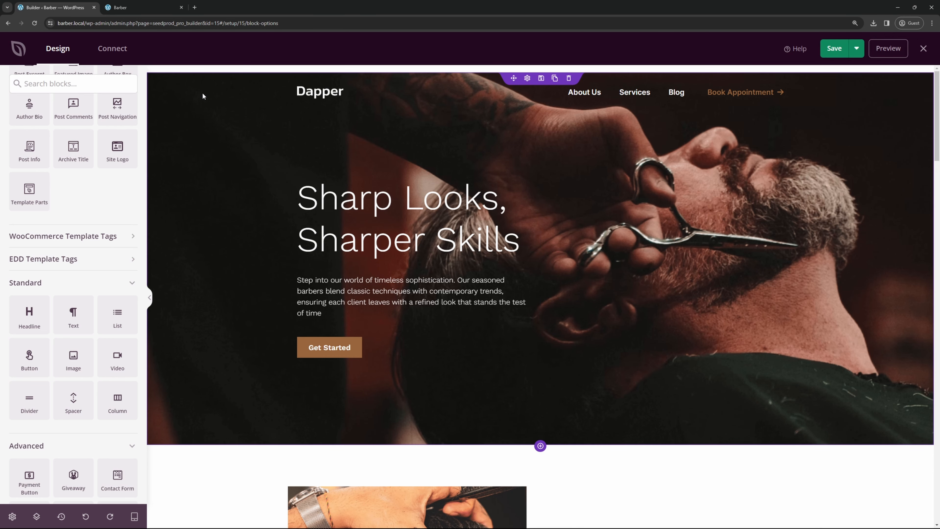
# - Open the hero section's settings and remove its current background image
pyautogui.click(527, 79)
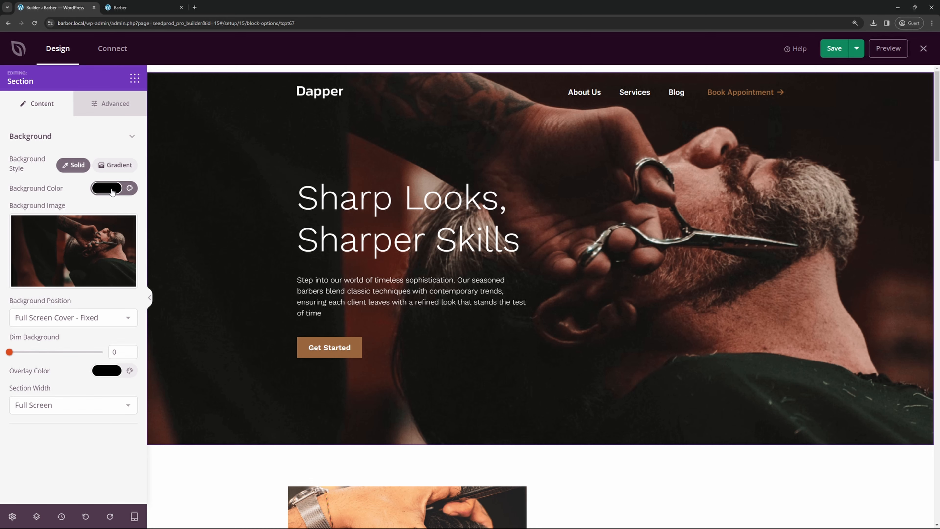
pyautogui.moveTo(97, 250)
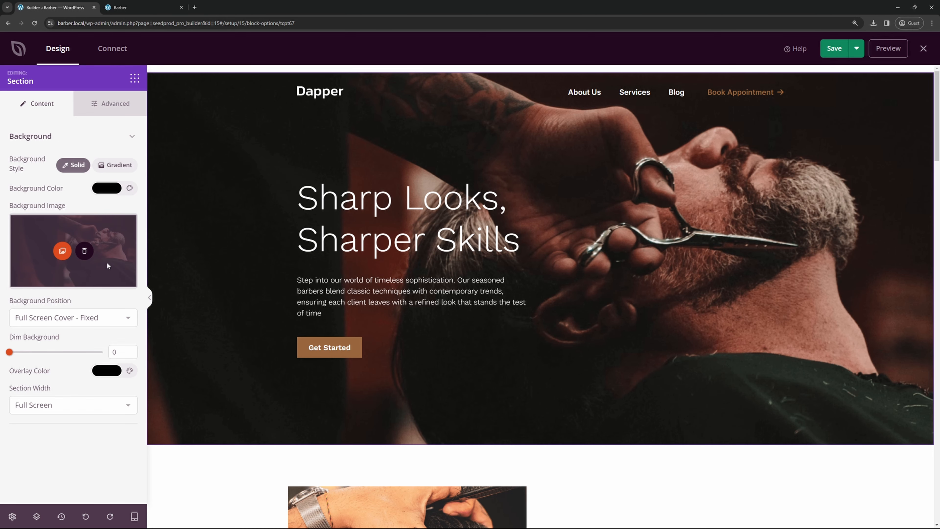
pyautogui.click(85, 251)
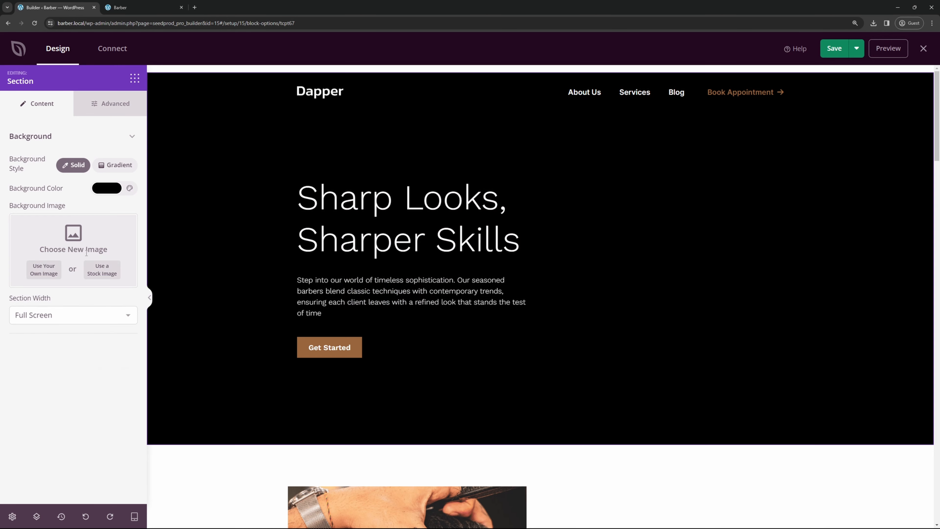
# - Try out the hero section's background color picker and Gradient style with its gradient types, and return the style to Solid
pyautogui.click(102, 190)
pyautogui.moveTo(131, 222); pyautogui.dragTo(79, 258)
pyautogui.click(68, 196)
pyautogui.click(119, 167)
pyautogui.click(51, 205)
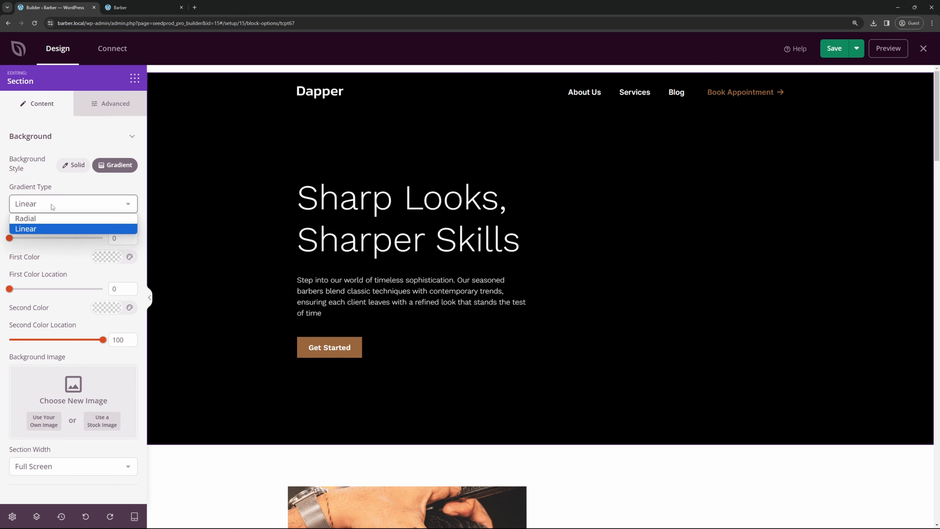
pyautogui.click(52, 204)
pyautogui.click(70, 167)
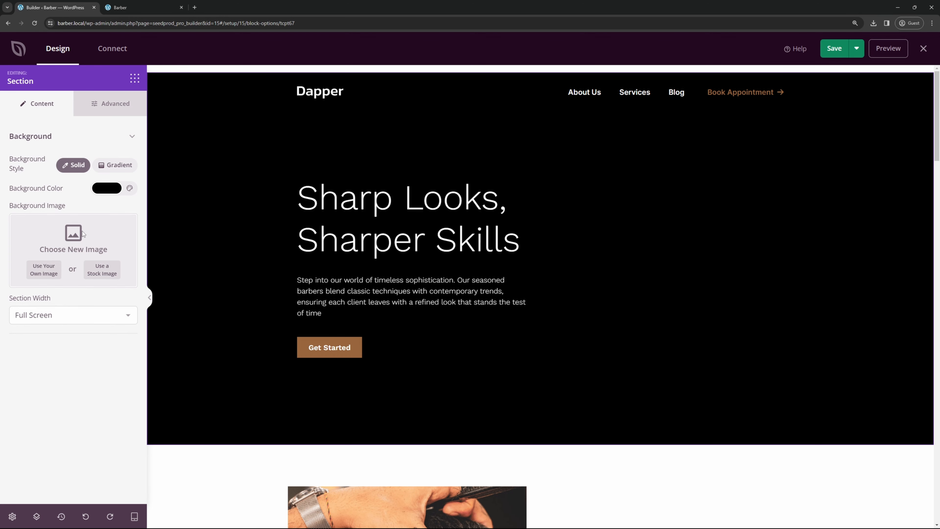
# - Upload barbershop.png and use it as the hero section's background image
pyautogui.click(44, 270)
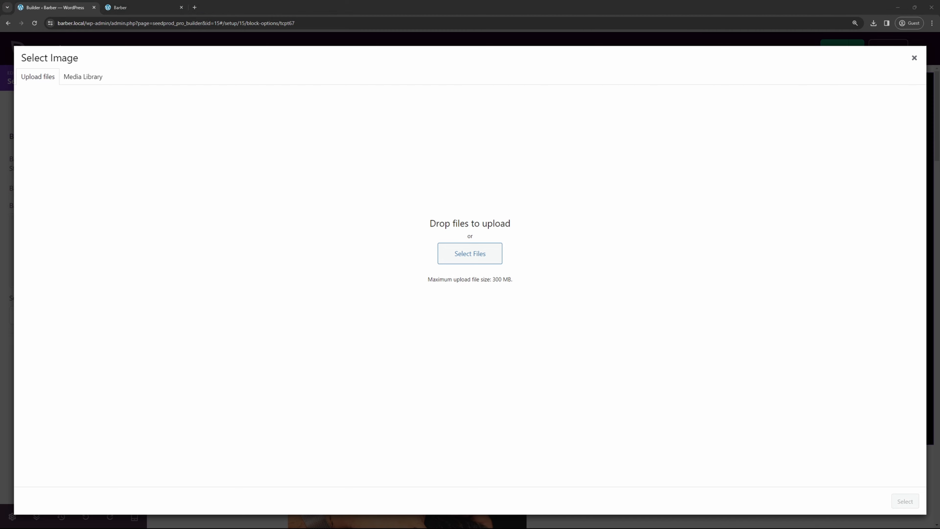
pyautogui.moveTo(939, 179); pyautogui.dragTo(477, 259)
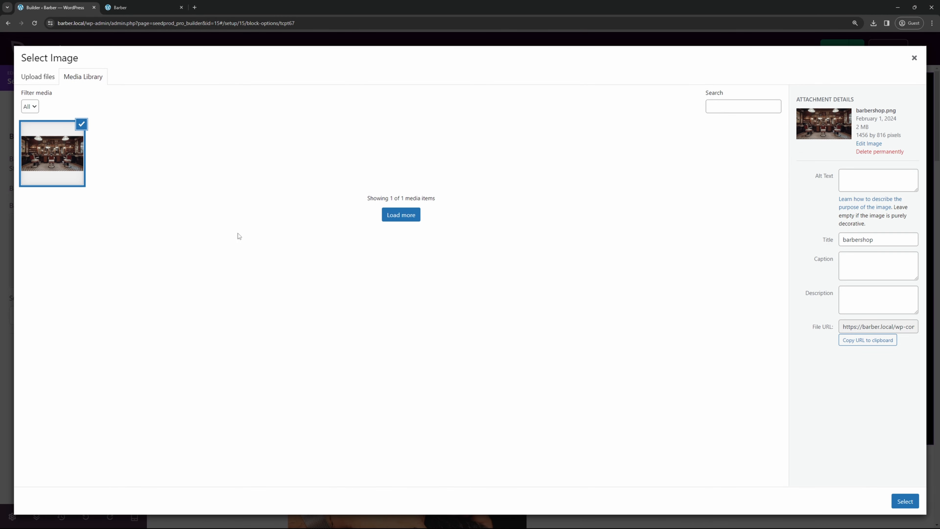
pyautogui.click(905, 502)
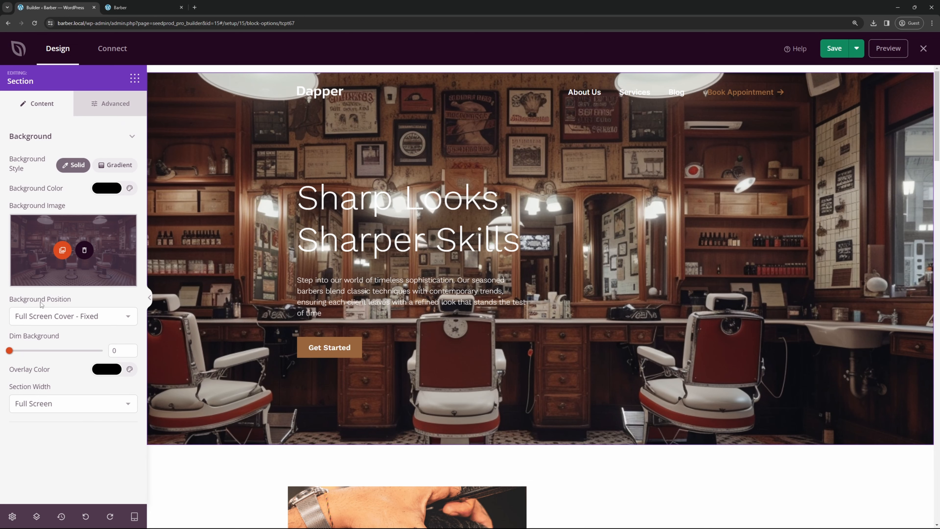
# - Try the Full Screen Cover and Full Screen Contain positions for the hero background image
pyautogui.click(130, 319)
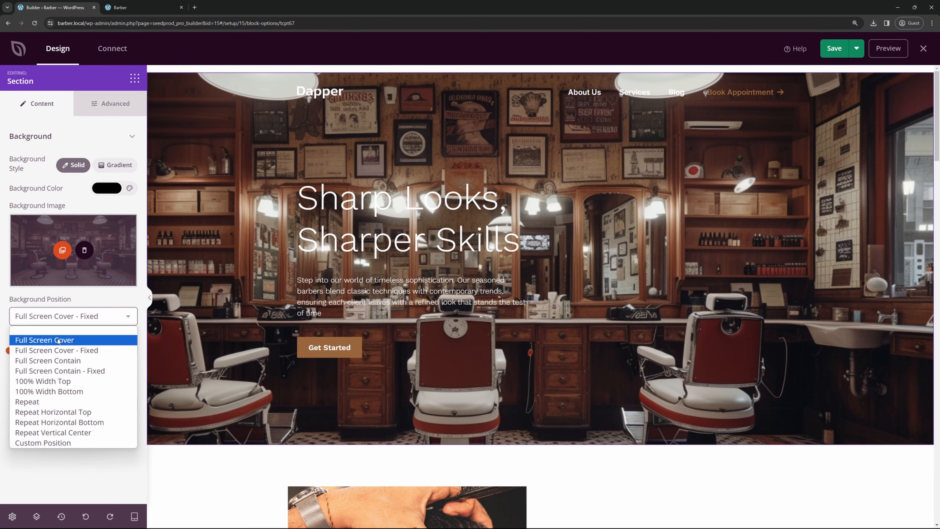
pyautogui.click(48, 339)
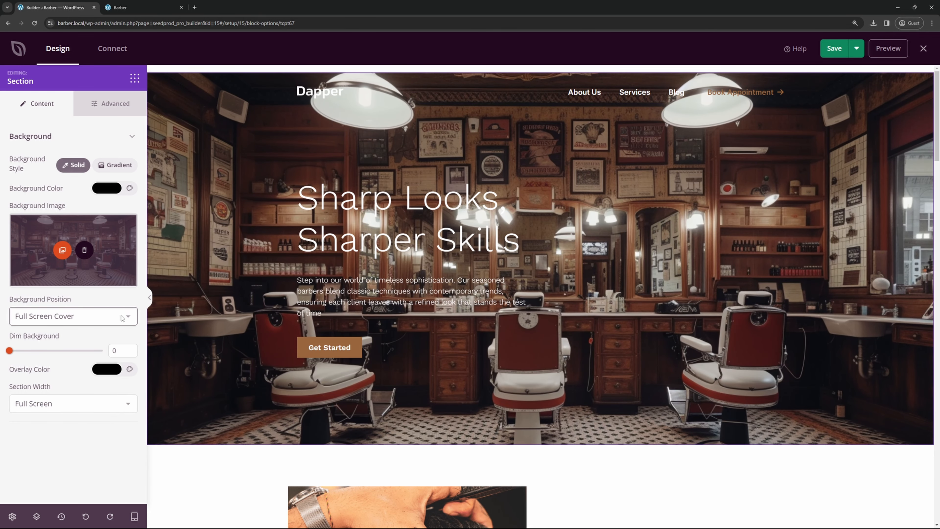
pyautogui.click(109, 317)
pyautogui.click(82, 366)
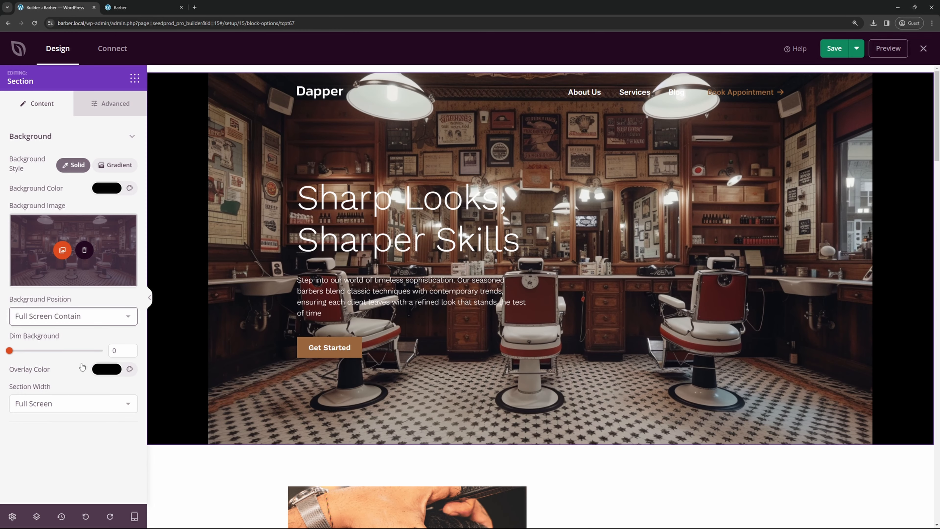
# - Set the hero background image's position to 100% Width Top and dim the background to 65
pyautogui.click(111, 318)
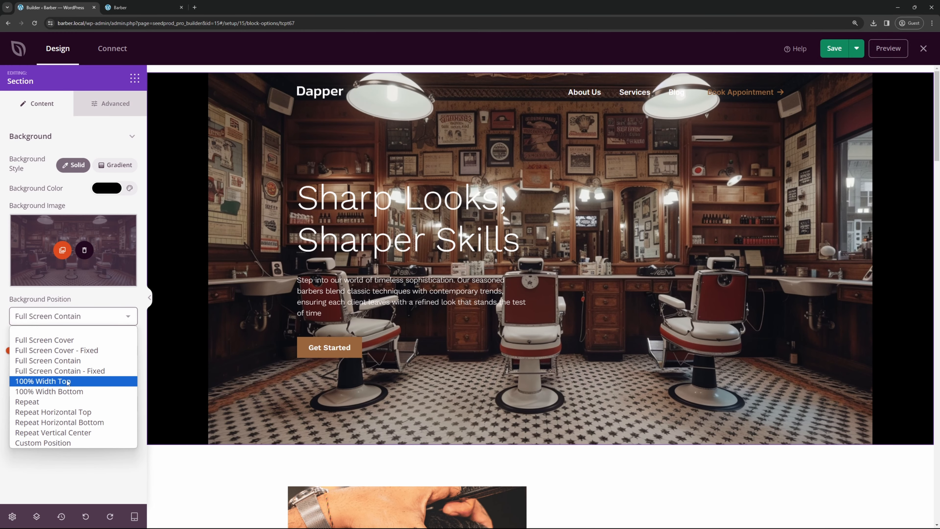
pyautogui.click(68, 383)
pyautogui.click(82, 317)
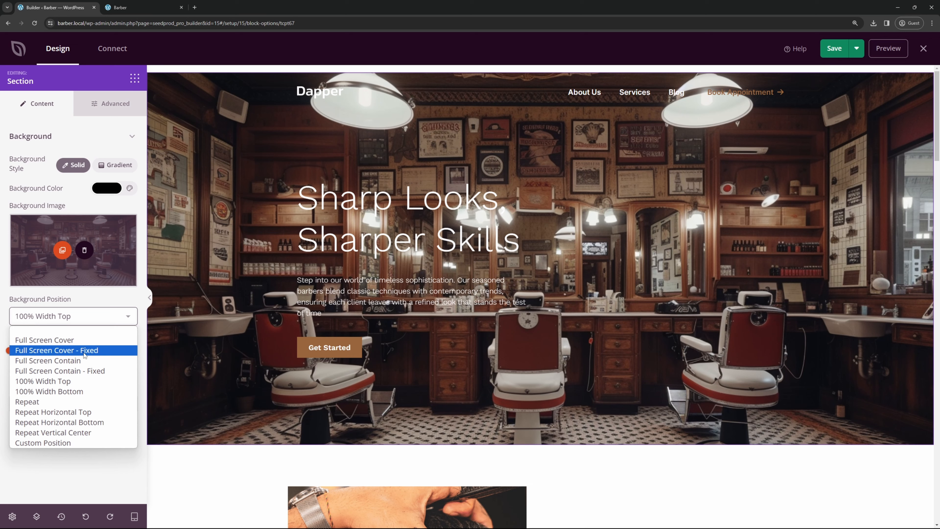
pyautogui.click(110, 484)
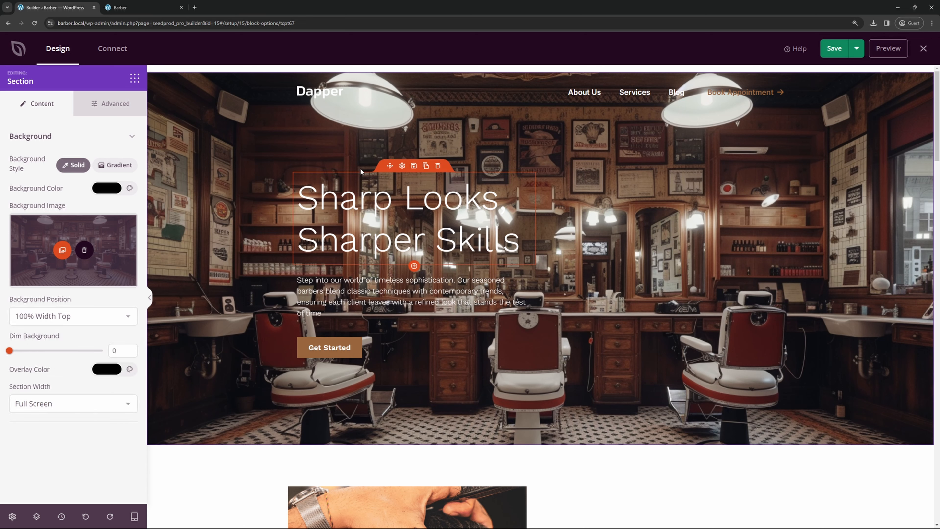
pyautogui.moveTo(10, 350); pyautogui.dragTo(79, 352)
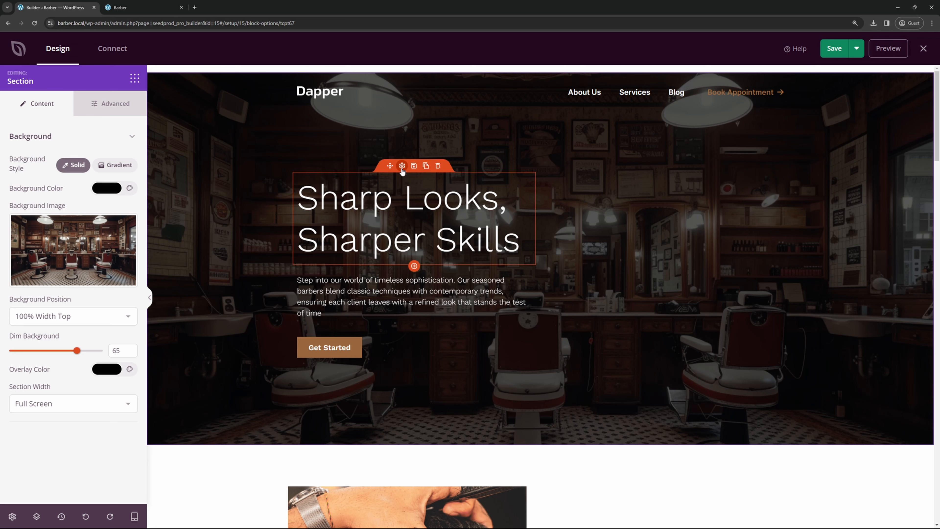
# - Examine the hero headline's content settings and its advanced style and typography options
pyautogui.click(402, 166)
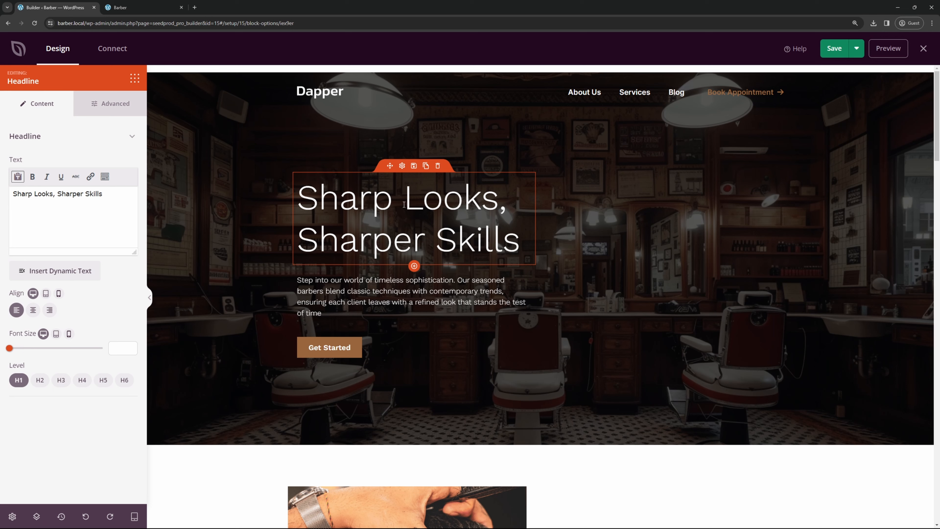
pyautogui.click(113, 108)
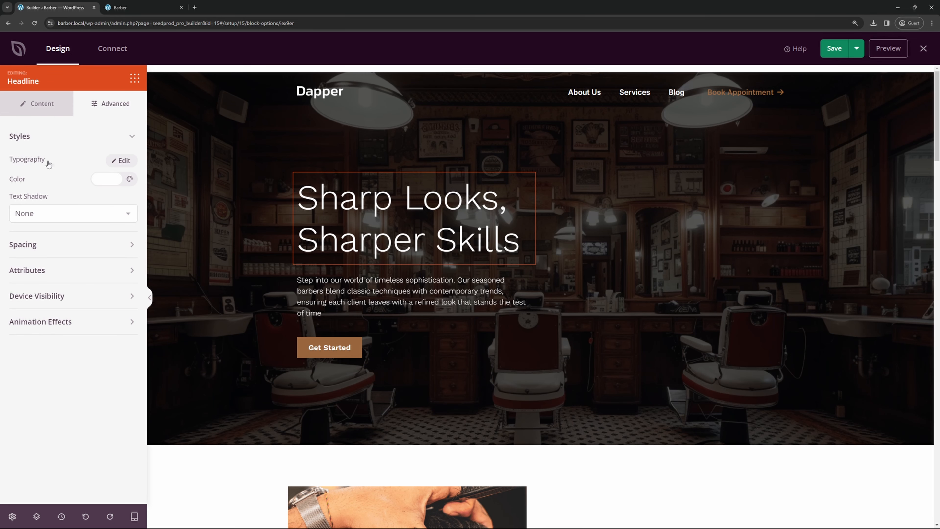
pyautogui.click(112, 162)
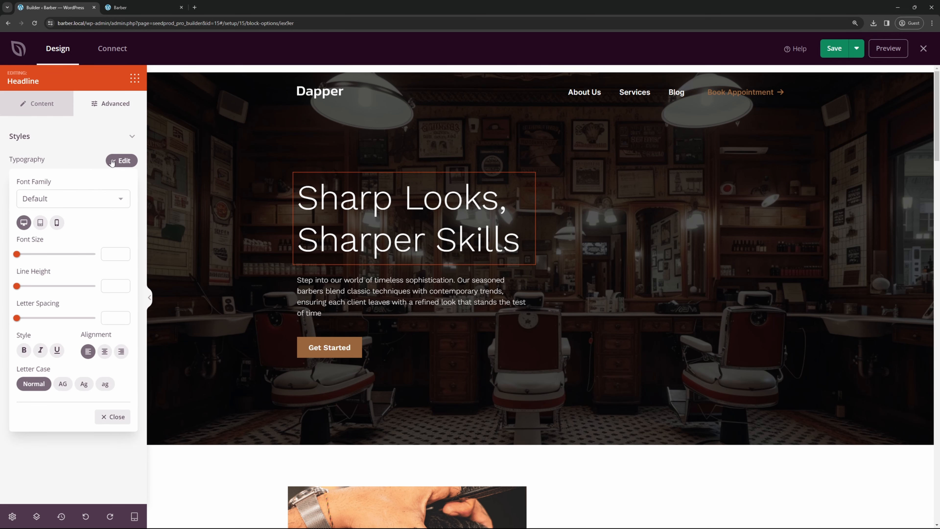
pyautogui.click(75, 141)
pyautogui.click(55, 108)
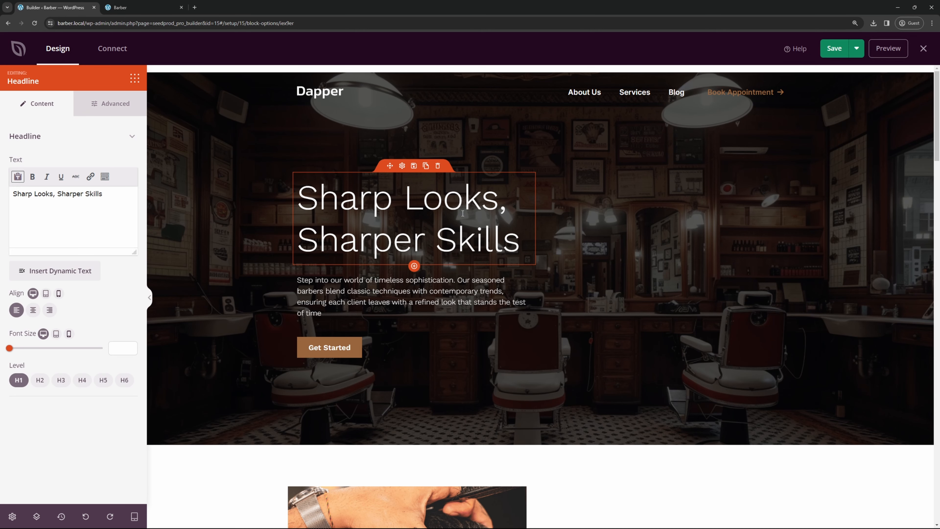
# - Save the homepage template and open the theme's Global CSS settings for editing
pyautogui.click(834, 51)
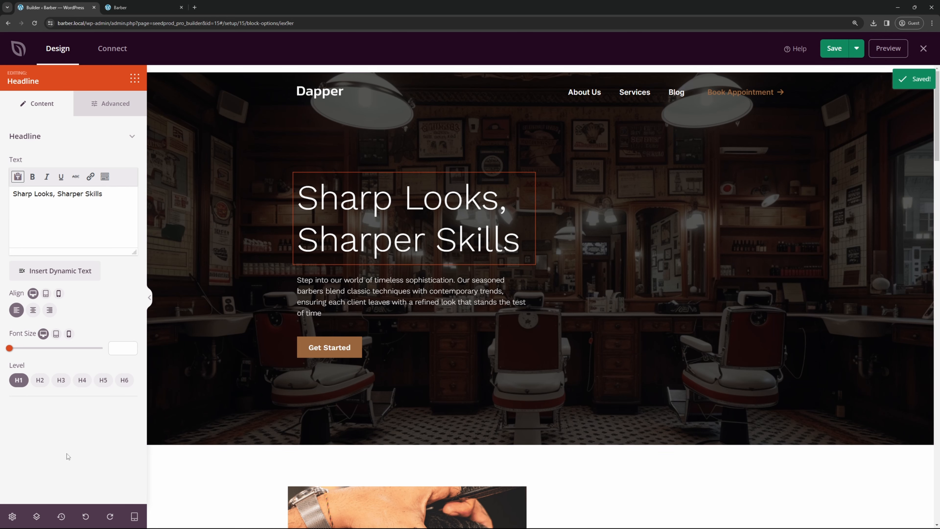
pyautogui.click(13, 516)
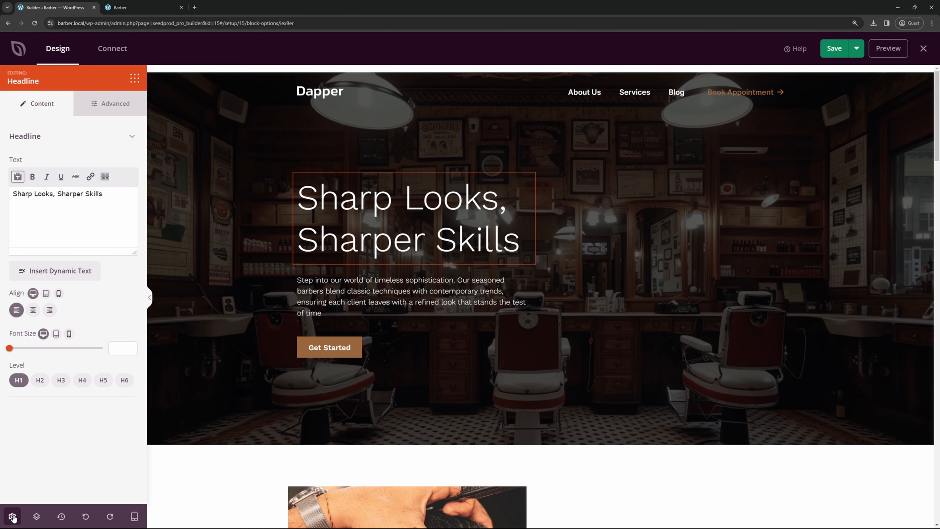
pyautogui.click(502, 77)
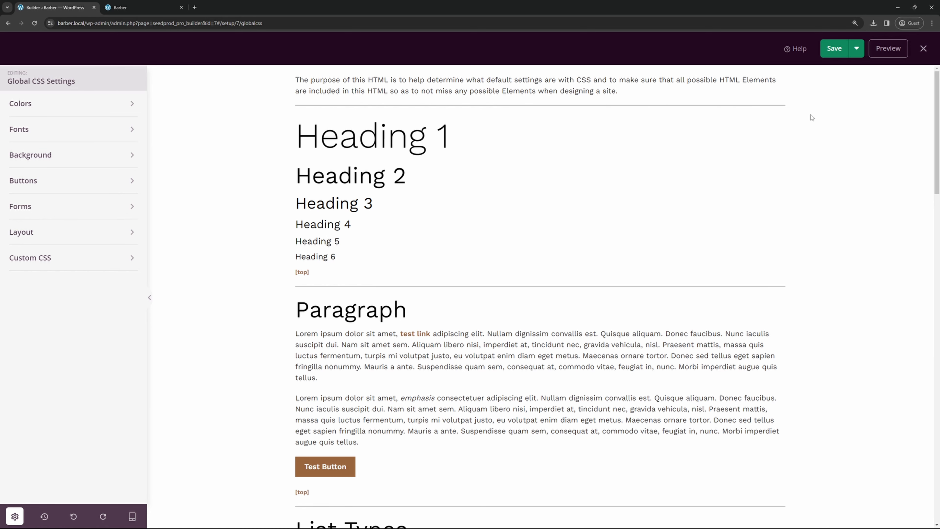
# - Review the sample headings, paragraphs, lists and form elements in the Global CSS preview
pyautogui.scroll(-8, 579, 252)
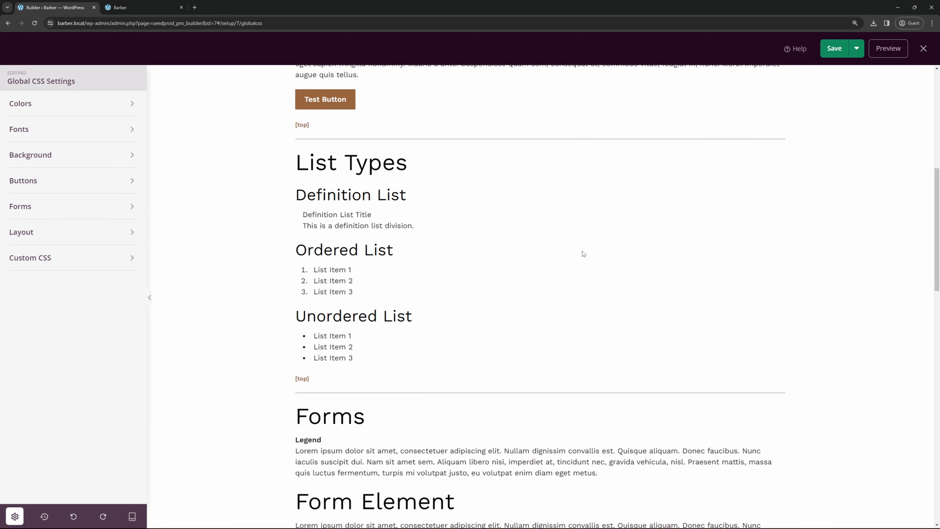
pyautogui.scroll(-19, 612, 294)
pyautogui.scroll(10, 606, 303)
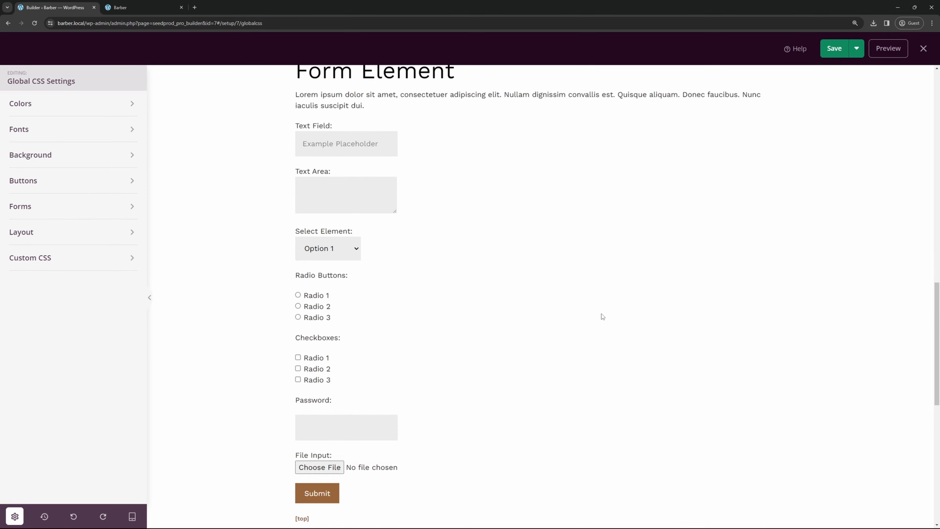
pyautogui.scroll(10, 602, 316)
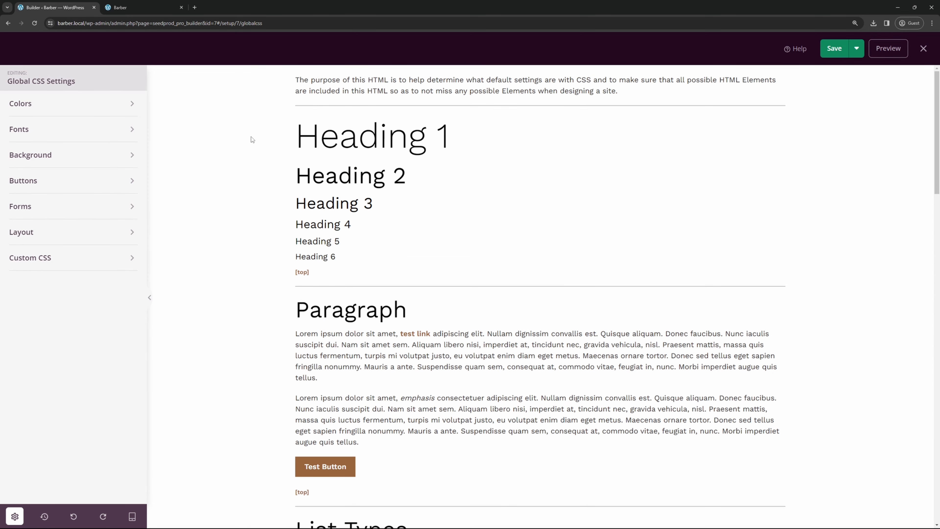
# - Set the global header font's weight to Bold 700, keeping Work Sans, and check the body text typography settings
pyautogui.click(72, 133)
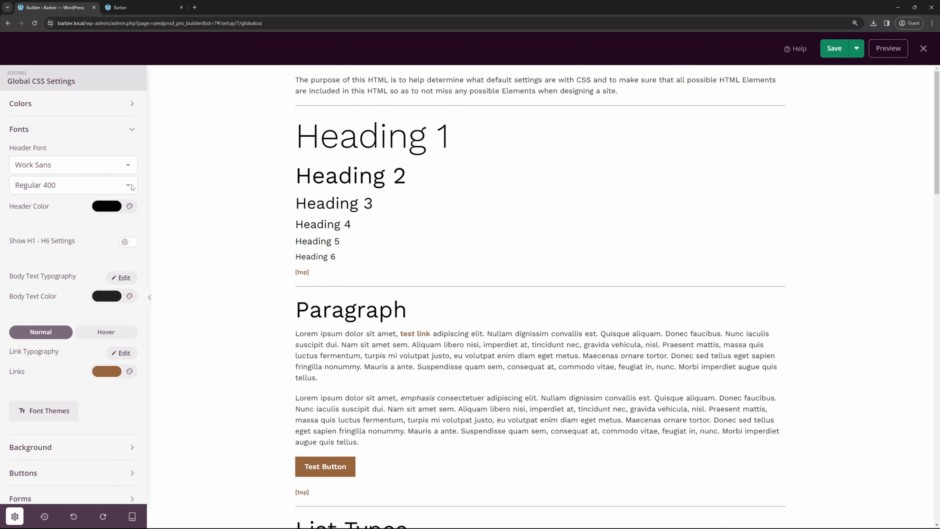
pyautogui.click(108, 167)
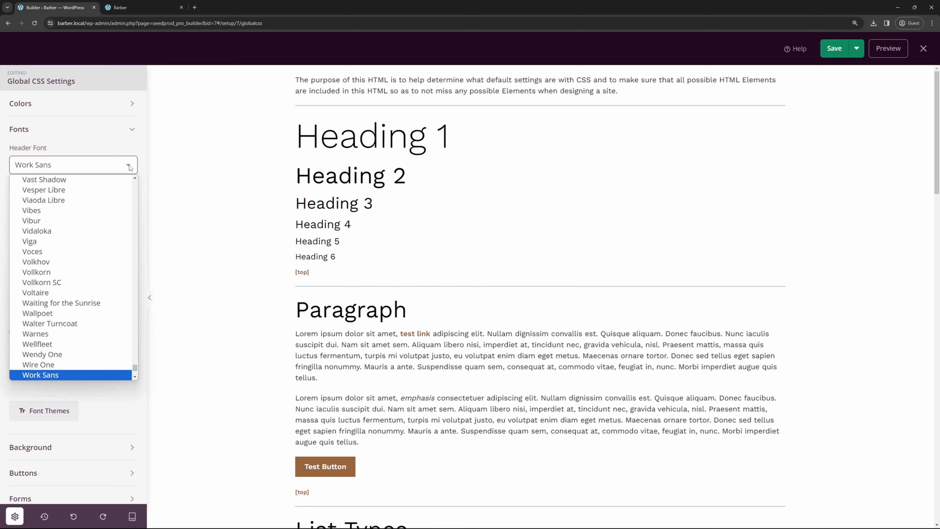
pyautogui.click(112, 154)
pyautogui.click(54, 185)
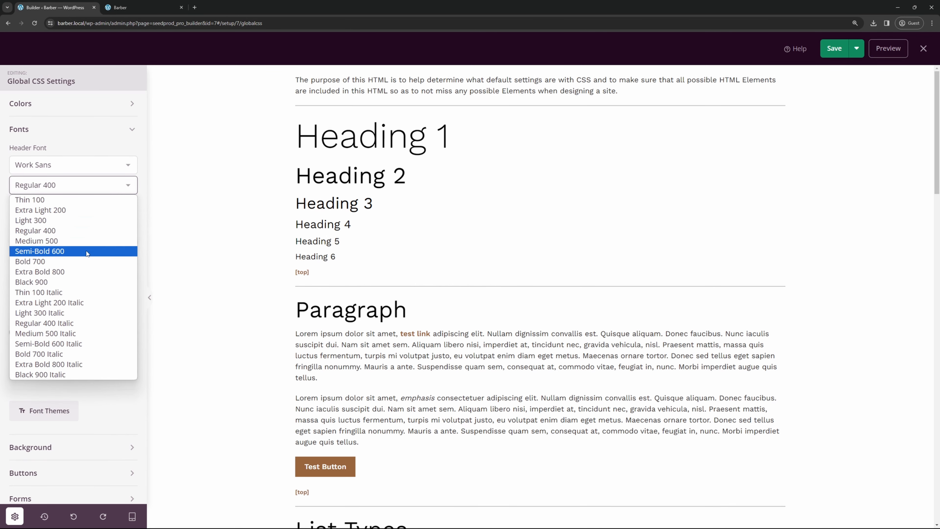
pyautogui.click(64, 262)
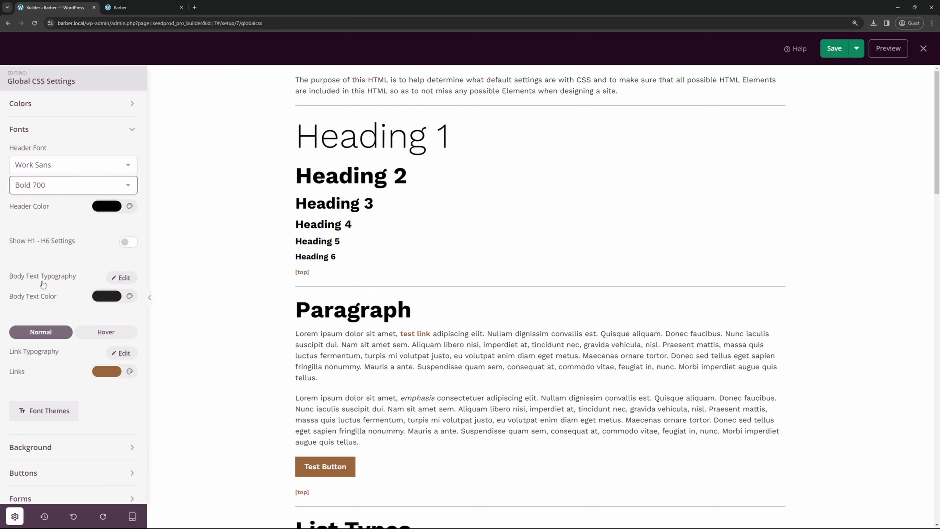
pyautogui.click(107, 278)
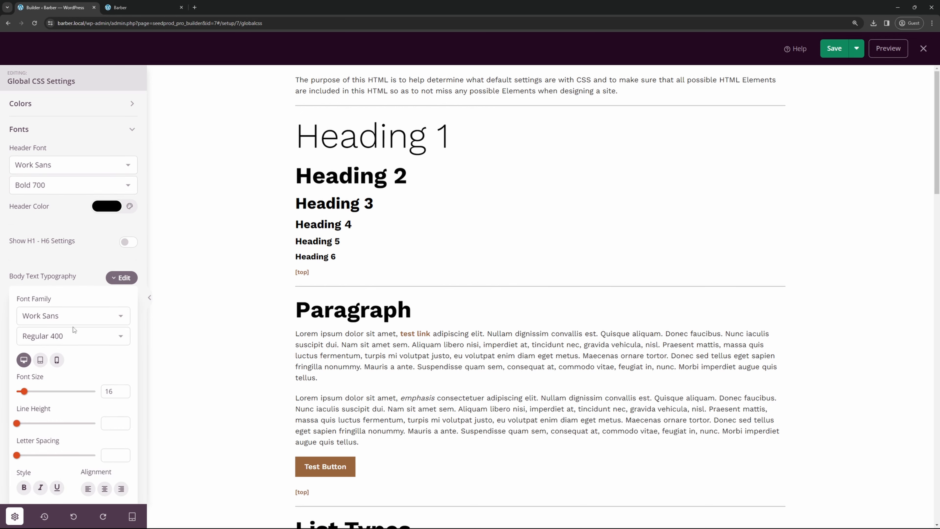
pyautogui.click(122, 282)
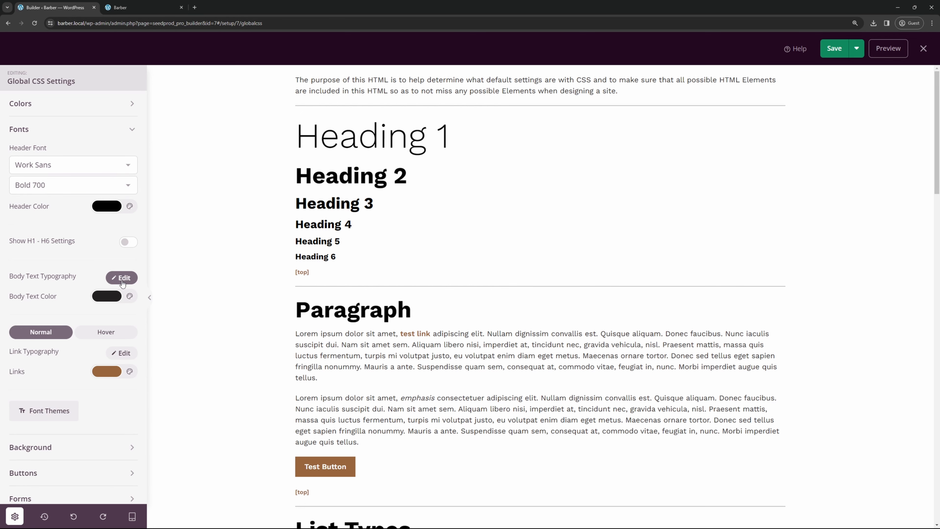
# - Set the global Buttons color to the red #C52F2F in the Global CSS color settings
pyautogui.click(85, 109)
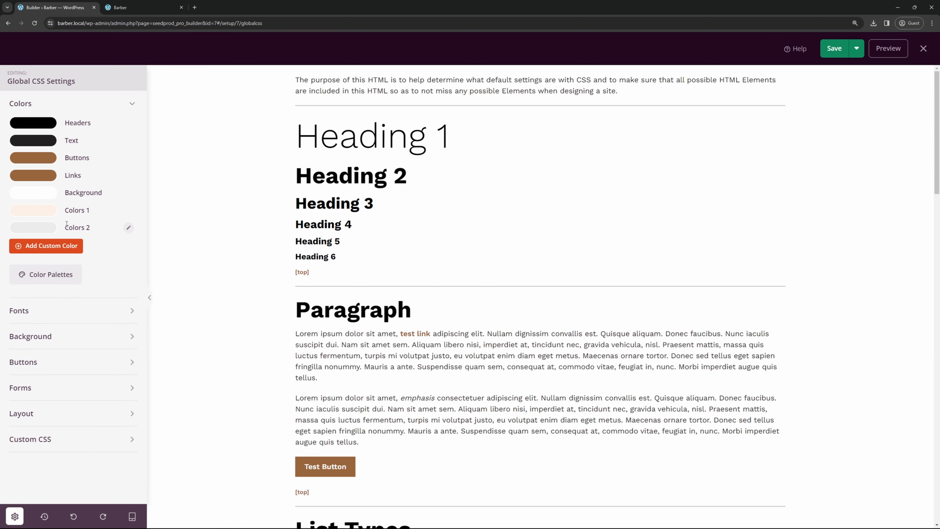
pyautogui.click(42, 158)
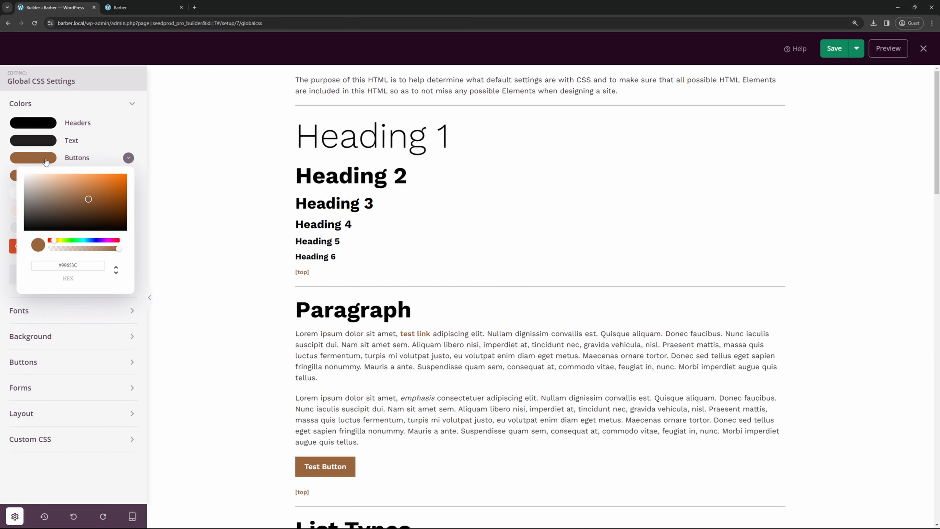
pyautogui.click(115, 241)
pyautogui.moveTo(116, 241); pyautogui.dragTo(119, 241)
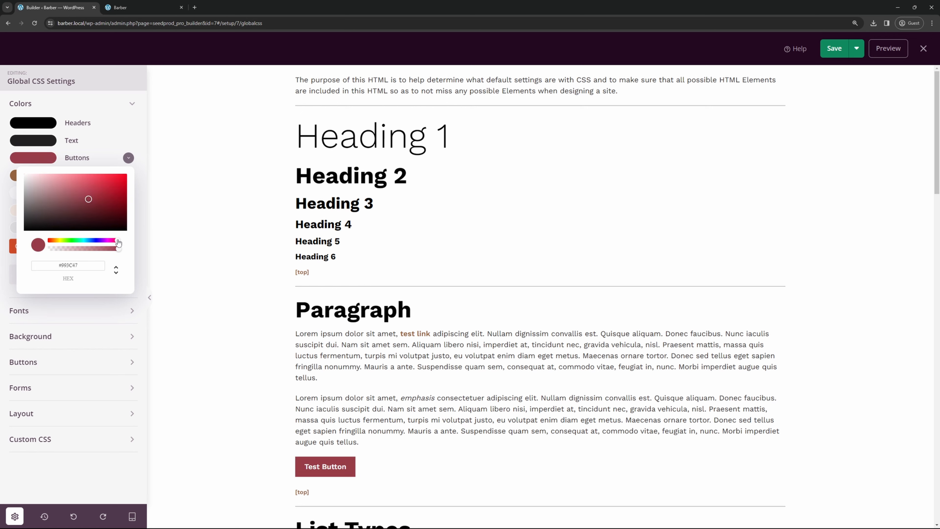
pyautogui.moveTo(89, 203); pyautogui.dragTo(103, 188)
pyautogui.click(75, 156)
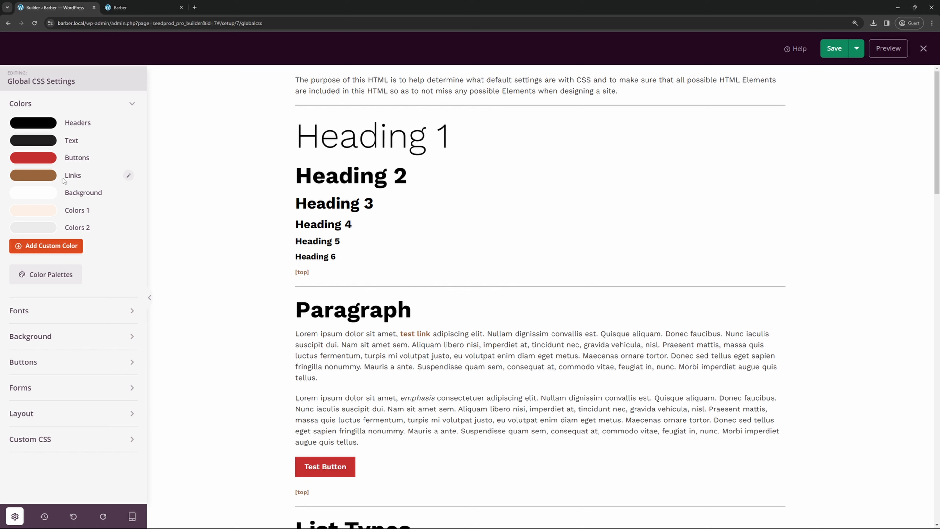
# - Copy the Buttons color's hex value and apply it to the global Links color, setting it to #C52F2F
pyautogui.click(50, 178)
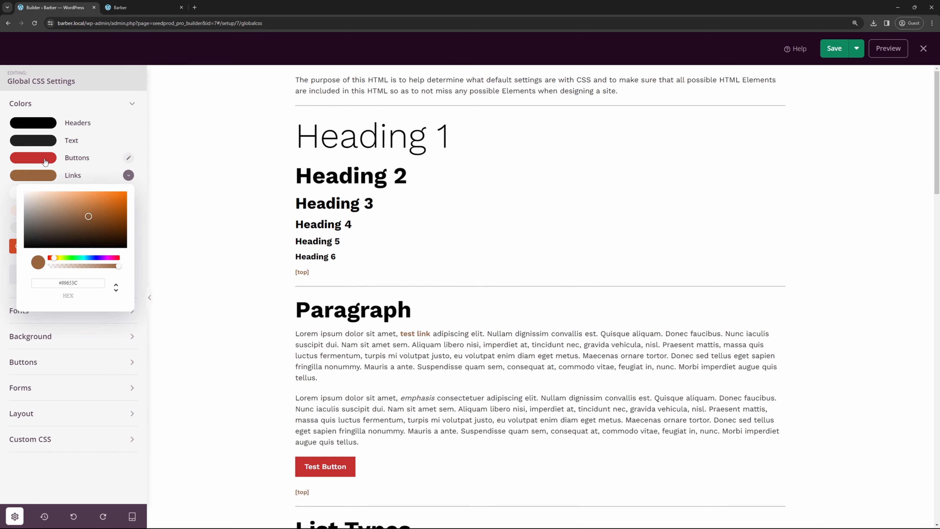
pyautogui.click(45, 162)
pyautogui.doubleClick(68, 265)
pyautogui.rightClick(68, 264)
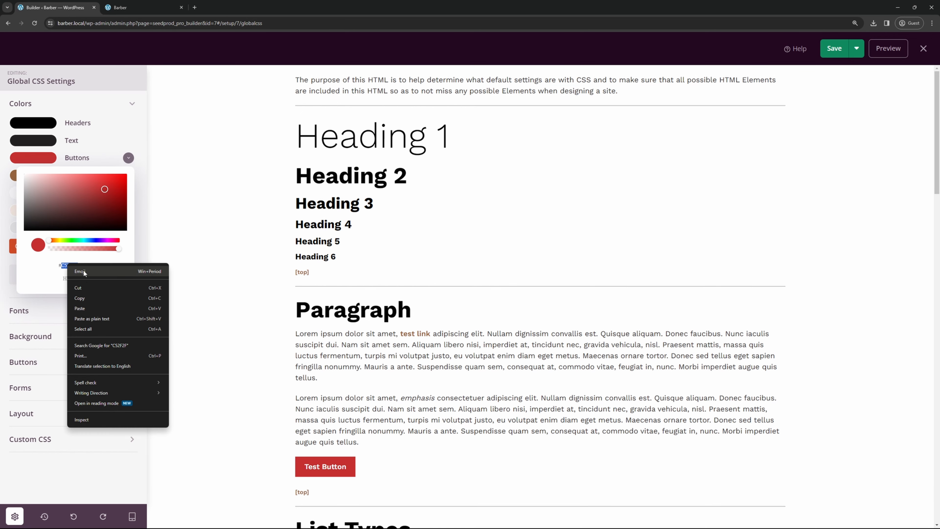
pyautogui.click(88, 296)
pyautogui.click(129, 157)
pyautogui.click(129, 175)
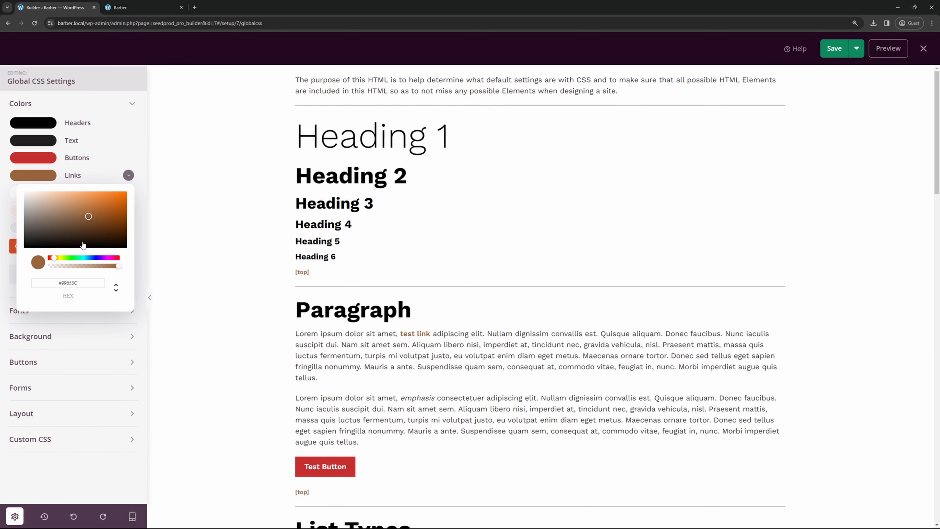
pyautogui.doubleClick(67, 282)
pyautogui.hotkey('ctrl', 'v')
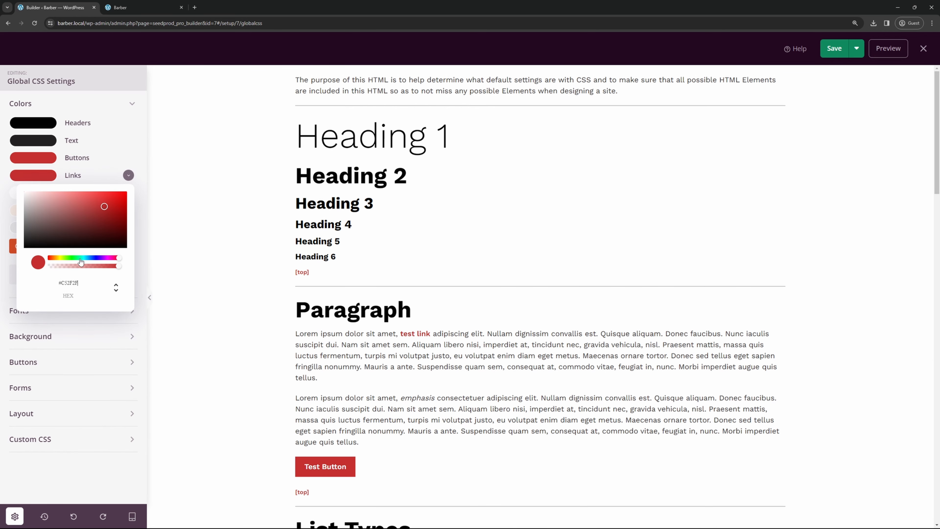
pyautogui.click(75, 177)
# - Set the global button's hover color to the dark red #8B1717 and check it on the Test Button
pyautogui.scroll(-4, 252, 373)
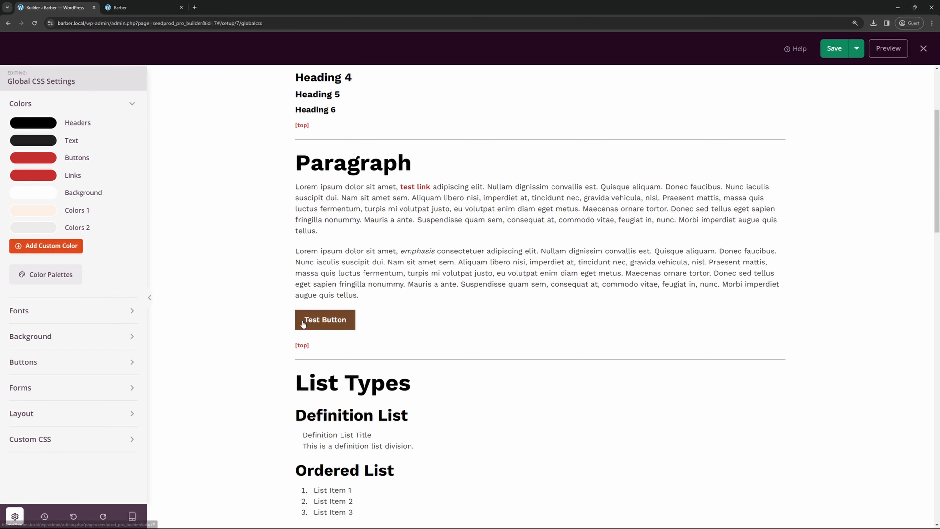
pyautogui.click(131, 106)
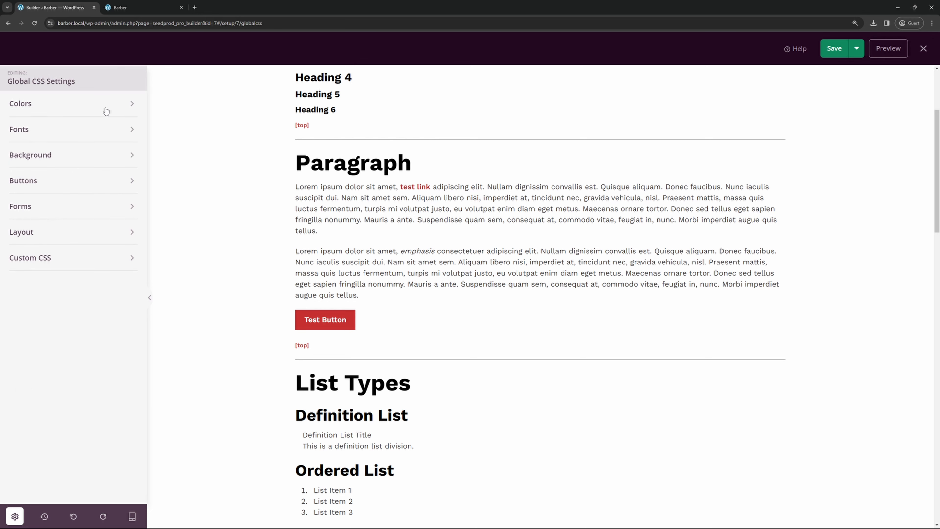
pyautogui.click(53, 183)
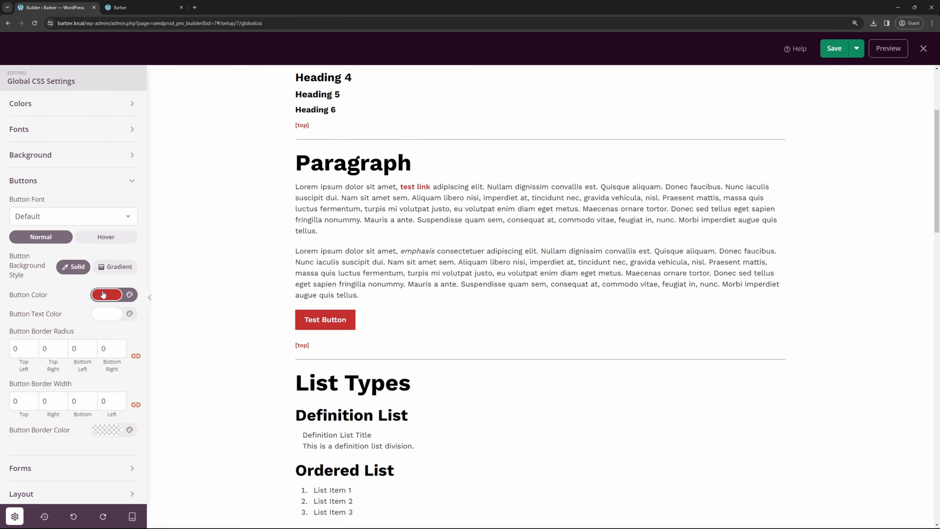
pyautogui.click(109, 238)
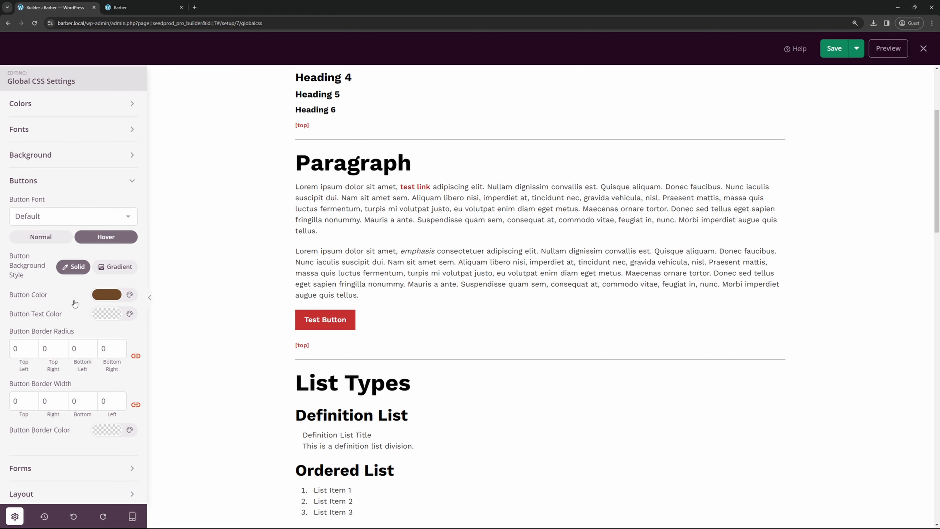
pyautogui.click(105, 296)
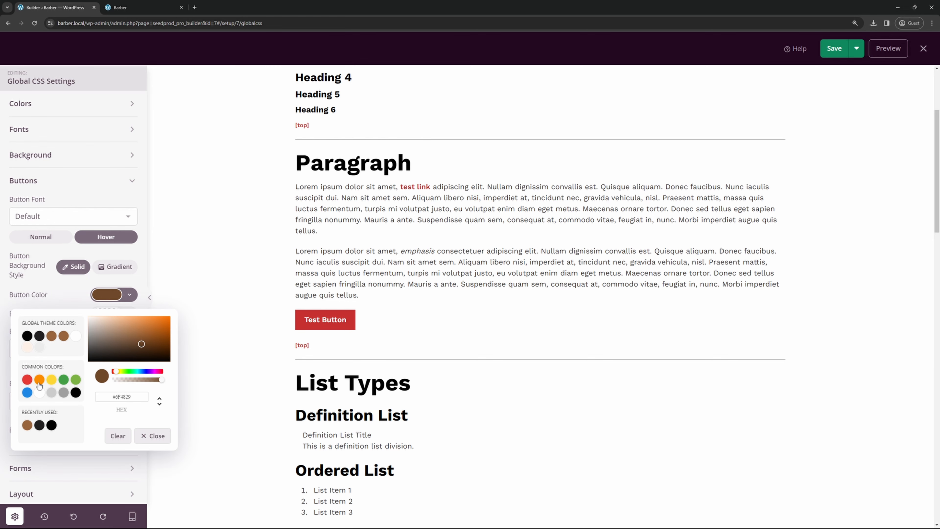
pyautogui.click(27, 379)
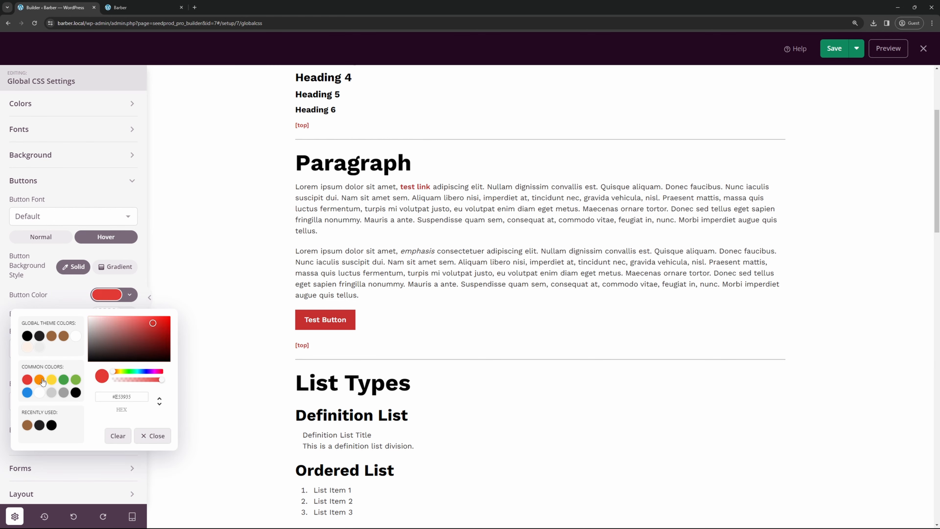
pyautogui.doubleClick(123, 396)
pyautogui.hotkey('ctrl', 'v')
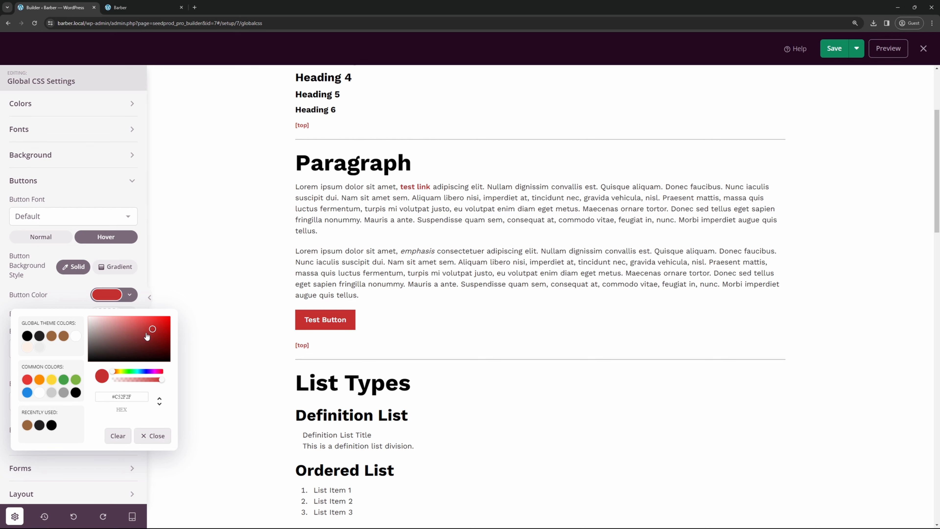
pyautogui.moveTo(155, 332); pyautogui.dragTo(158, 340)
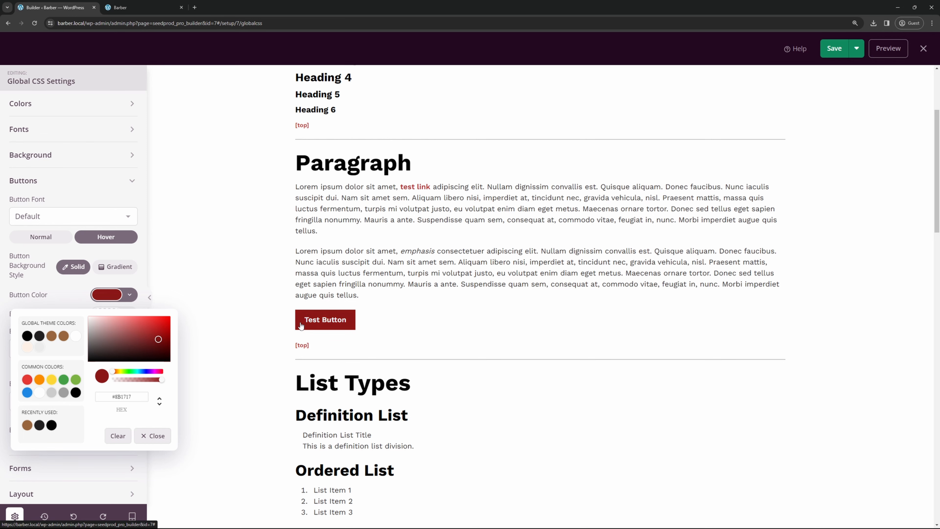
pyautogui.click(377, 273)
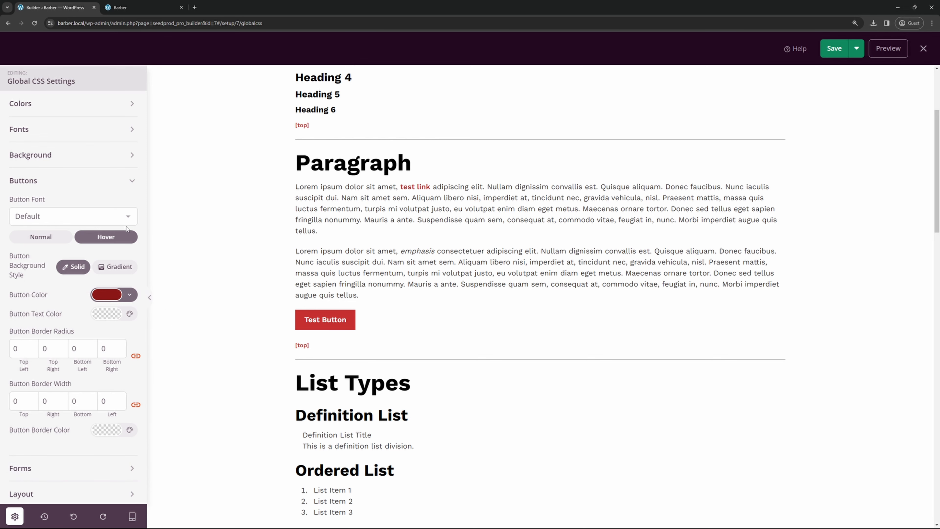
pyautogui.click(136, 183)
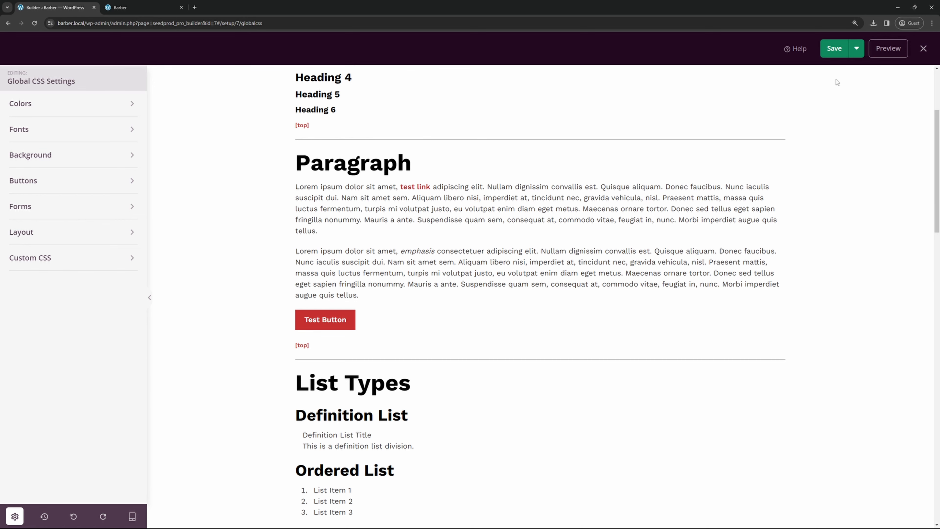
# - Save the Global CSS settings, return to the theme templates and open the Homepage design for editing
pyautogui.click(834, 48)
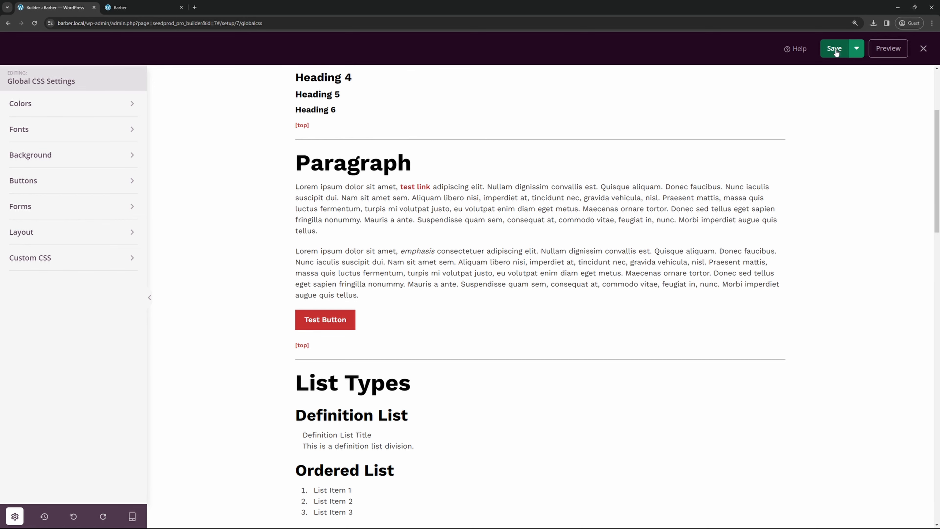
pyautogui.click(922, 49)
pyautogui.scroll(-3, 882, 489)
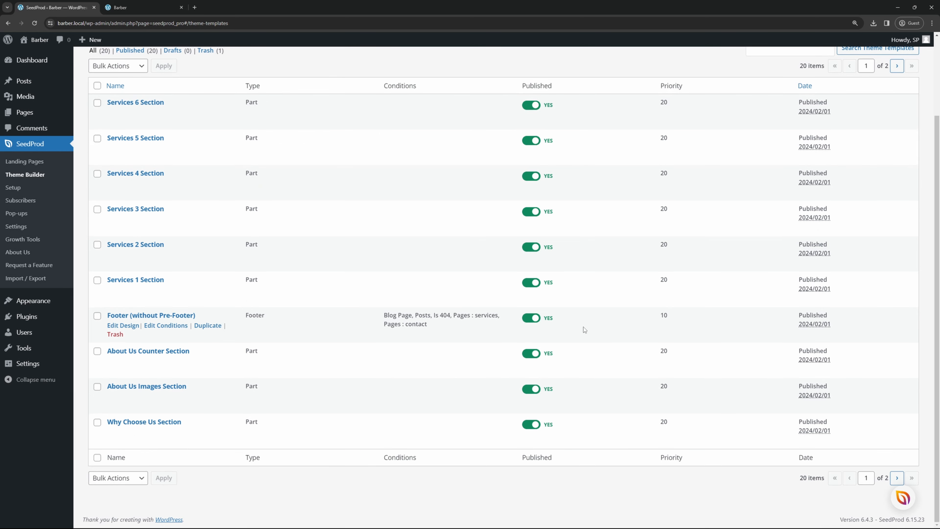
pyautogui.click(896, 477)
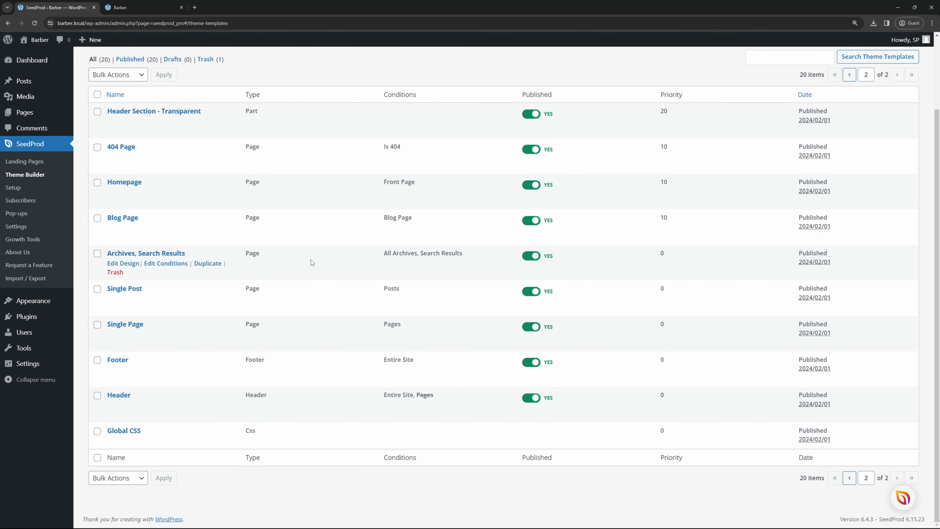
pyautogui.click(126, 192)
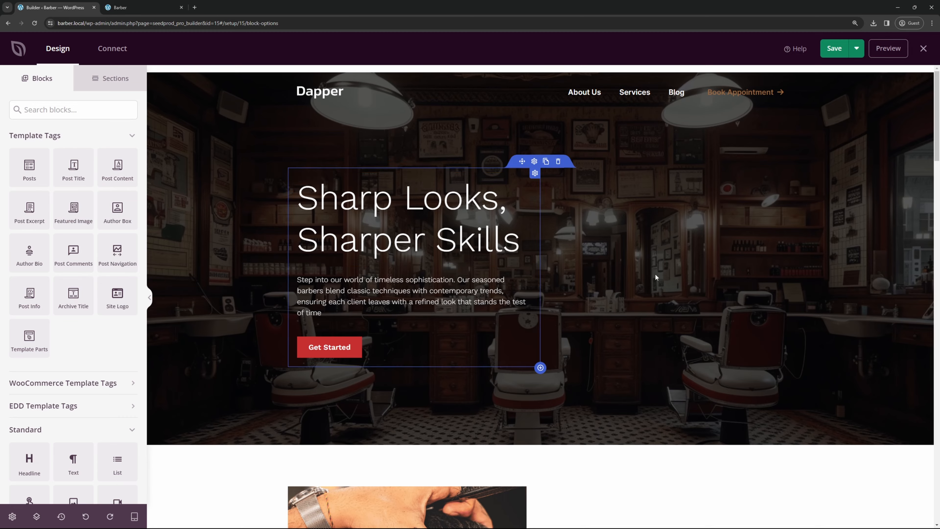
# - Replace the homepage hero headline with "Amazing Cuts. Amazing Value." on two lines and set its font size to 67
pyautogui.scroll(-6, 629, 241)
pyautogui.scroll(-2, 644, 213)
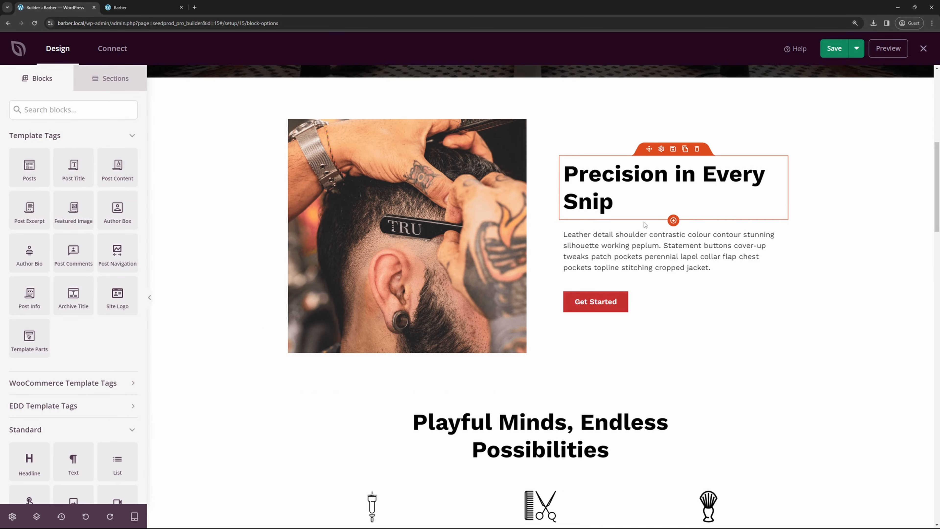
pyautogui.scroll(10, 548, 403)
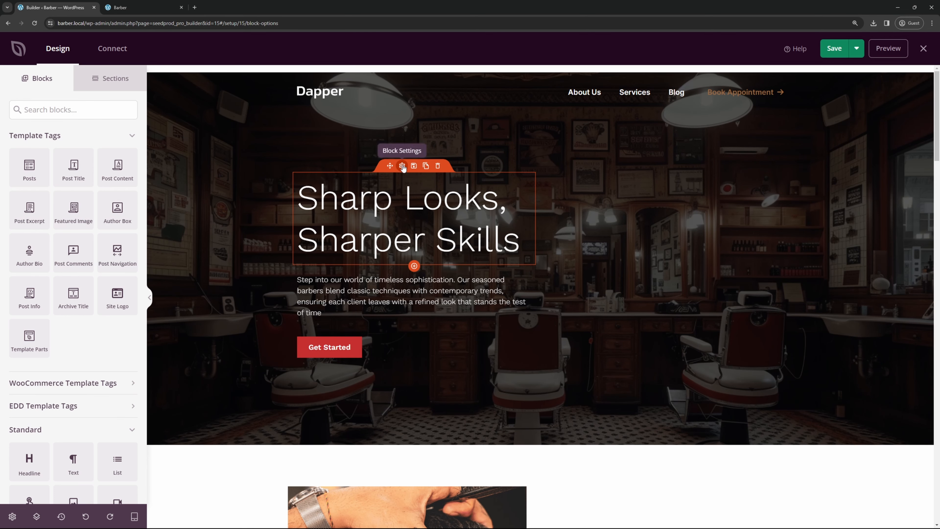
pyautogui.click(402, 166)
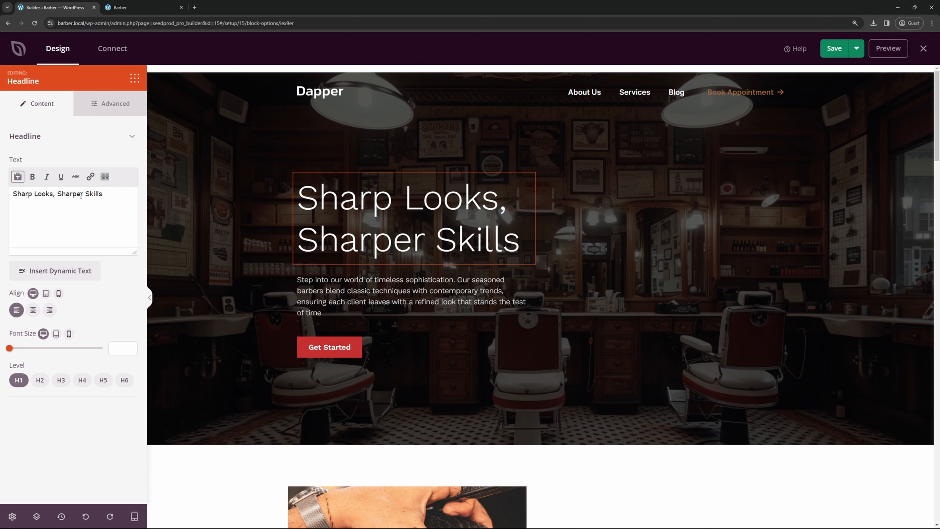
pyautogui.moveTo(113, 193); pyautogui.dragTo(8, 193)
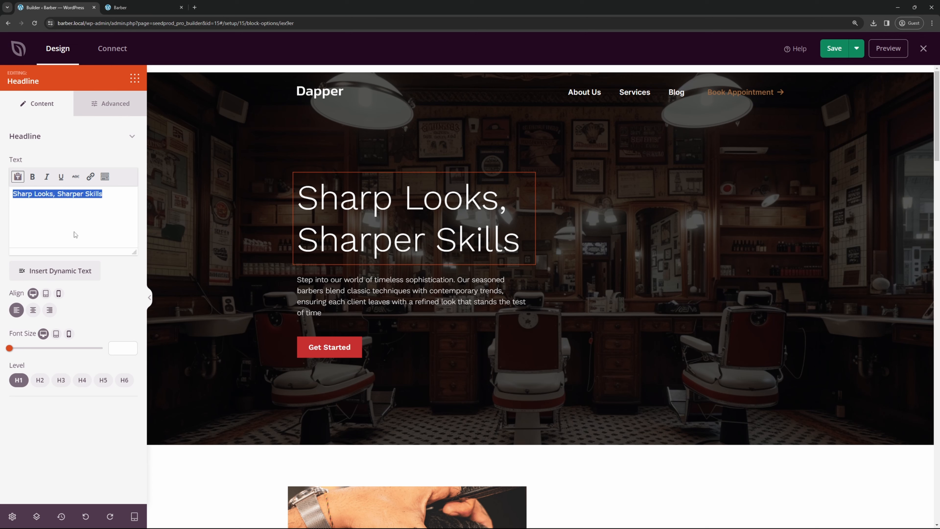
pyautogui.hotkey('ctrl', 'v')
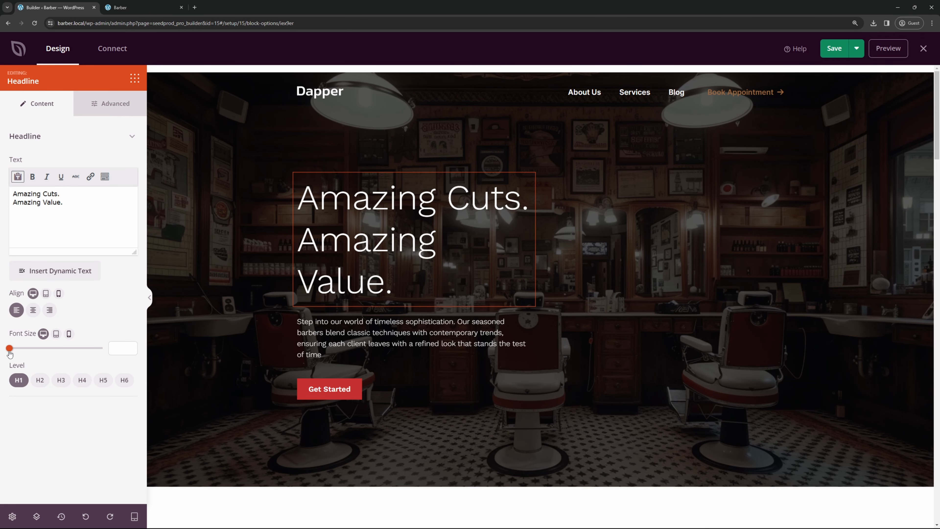
pyautogui.moveTo(10, 351); pyautogui.dragTo(95, 351)
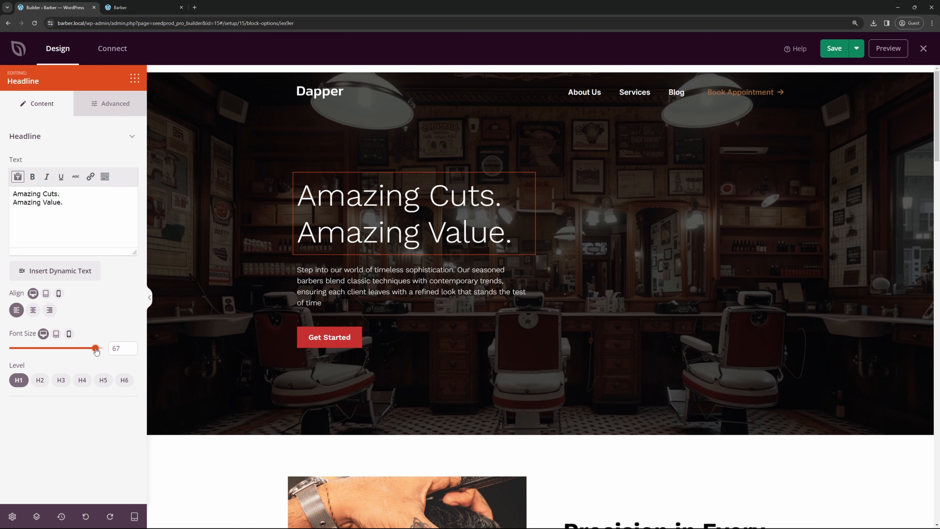
# - Add a period at the end of the hero paragraph below the headline
pyautogui.click(413, 309)
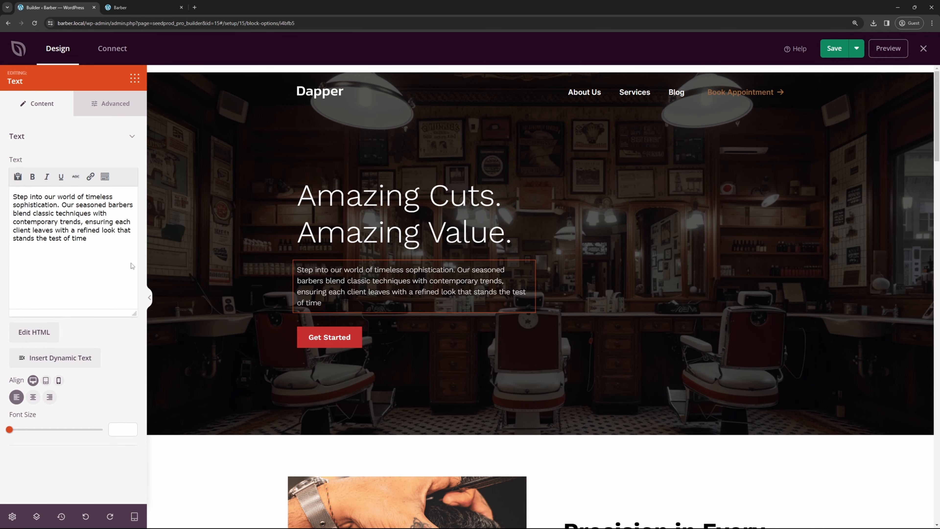
pyautogui.moveTo(92, 236); pyautogui.dragTo(11, 187)
pyautogui.click(106, 242)
pyautogui.write('.')
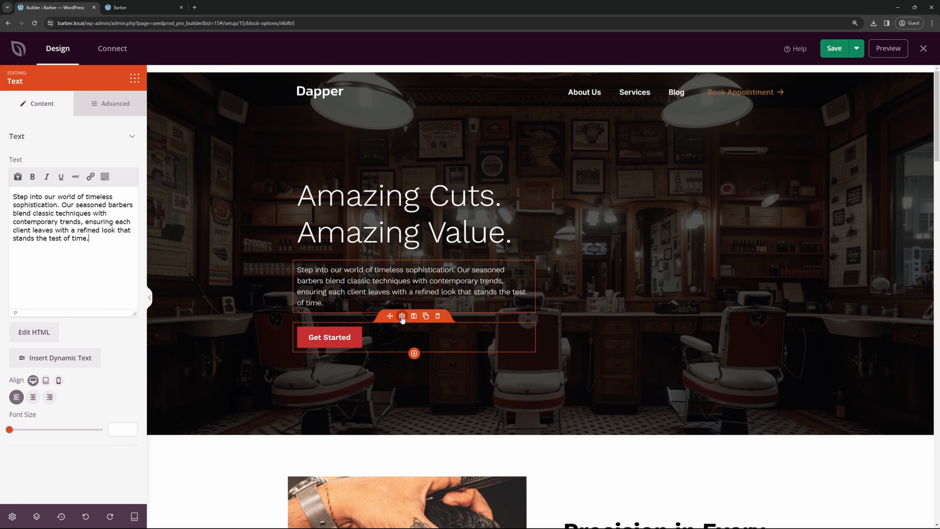
# - Change the hero button's text to "Make Appointment" and its sub text to "20% off first visit", keeping the /services link
pyautogui.click(338, 339)
pyautogui.moveTo(50, 194)
pyautogui.mouseDown()
pyautogui.moveTo(17, 184)
pyautogui.moveTo(52, 188)
pyautogui.mouseUp()
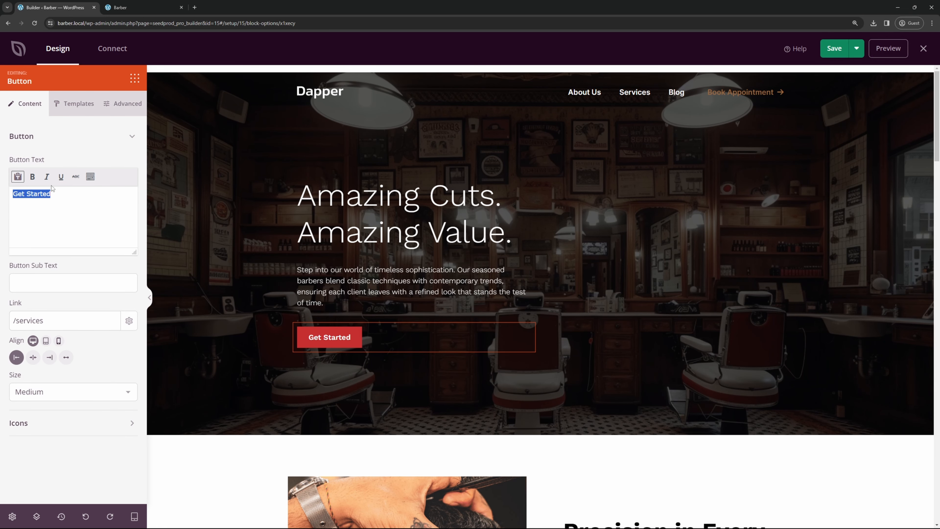
pyautogui.write('Make Appoi')
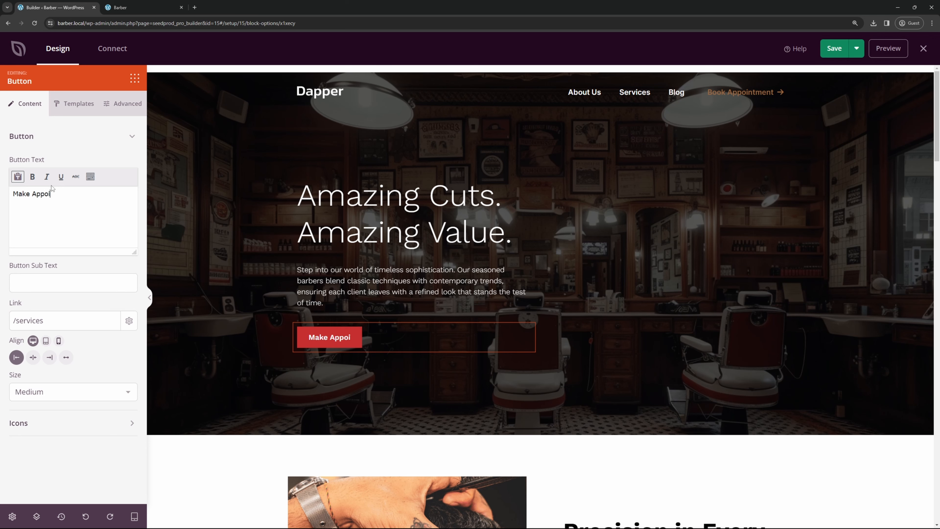
pyautogui.write('ntment')
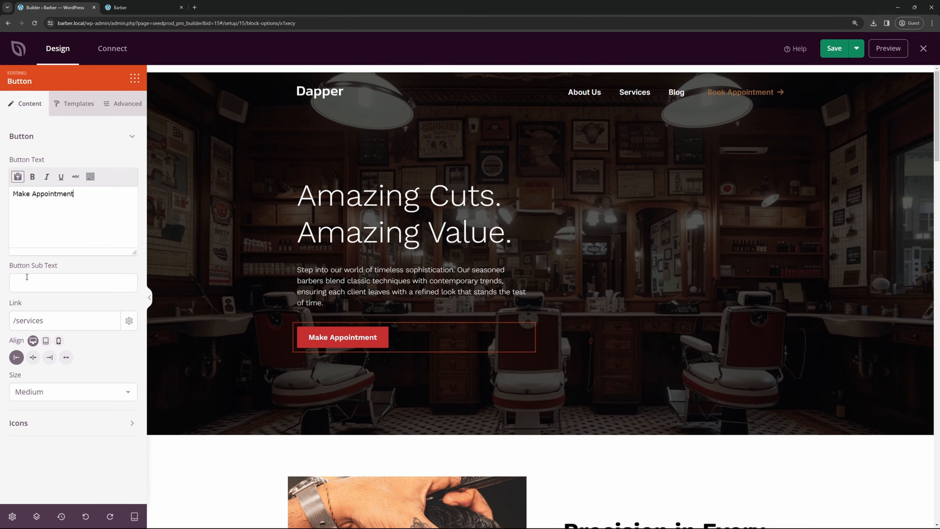
pyautogui.click(54, 284)
pyautogui.write('2')
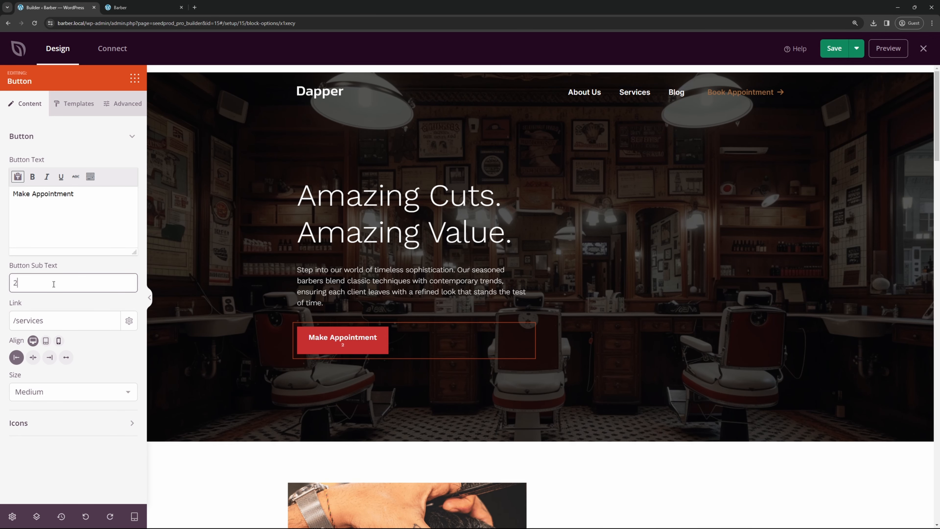
pyautogui.write('0% off first visit')
pyautogui.moveTo(44, 320); pyautogui.dragTo(16, 321)
pyautogui.click(53, 321)
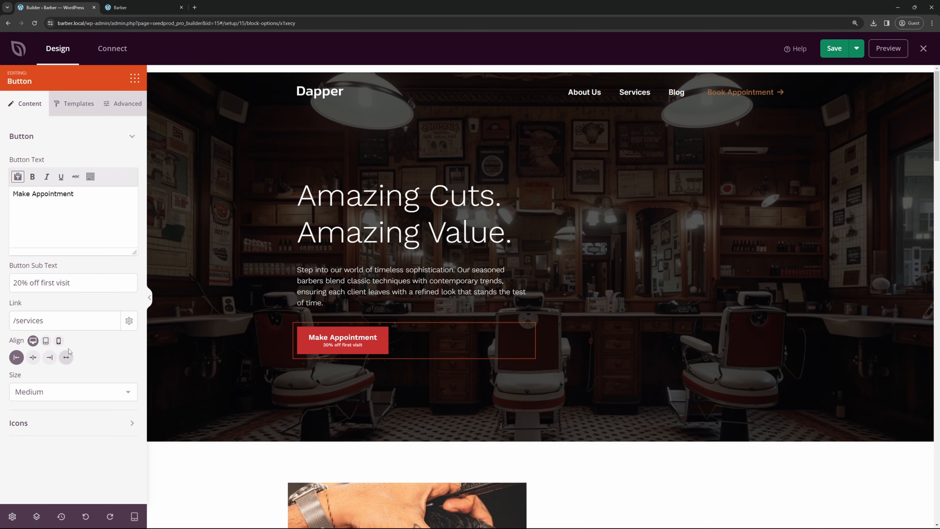
# - Clear the hero button's sub text and set its alignment to full width
pyautogui.tripleClick(98, 281)
pyautogui.press('BackSpace')
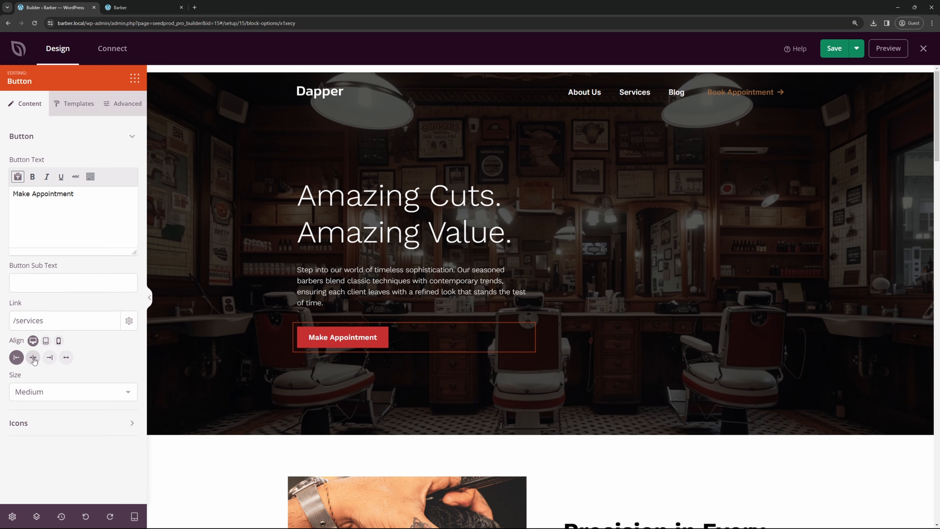
pyautogui.click(33, 358)
pyautogui.click(50, 358)
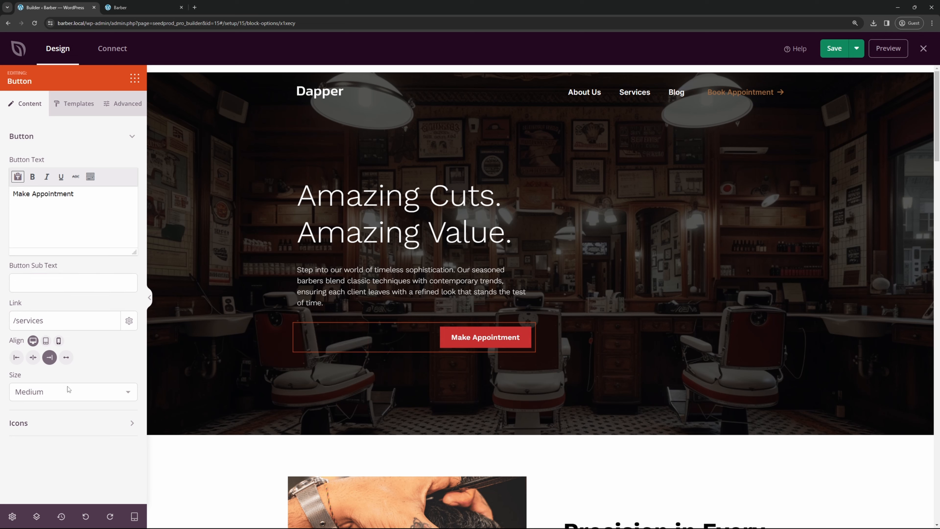
pyautogui.click(66, 357)
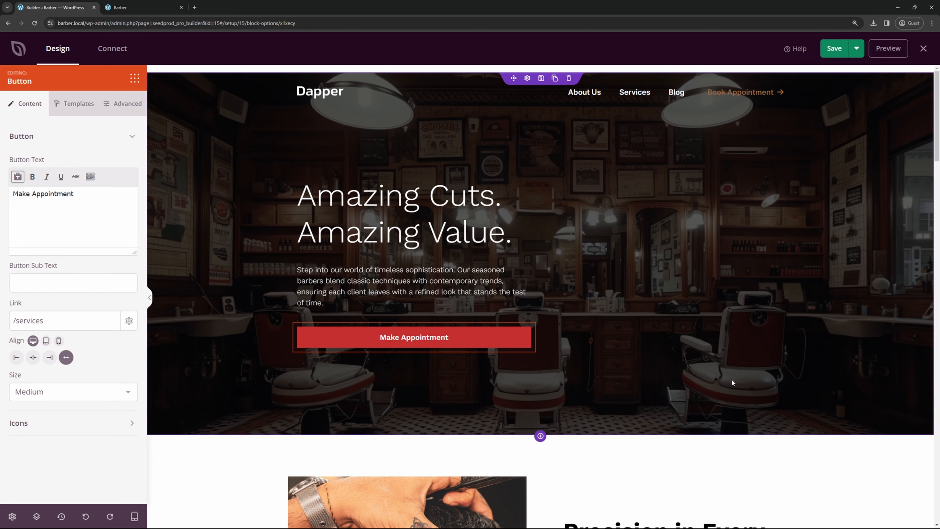
# - Search the icon library for "cut" and add the scissors icon before the hero button's text
pyautogui.click(124, 422)
pyautogui.scroll(-3, 124, 338)
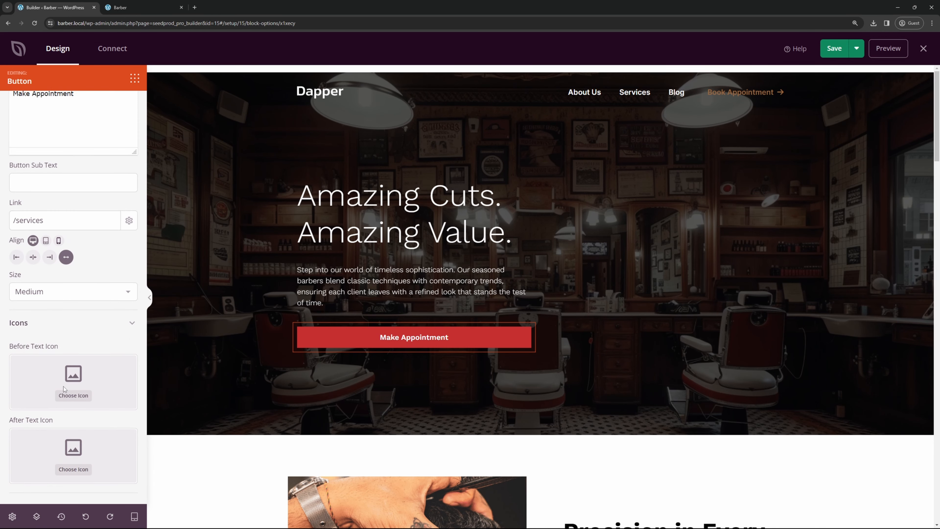
pyautogui.click(82, 400)
pyautogui.write('cut')
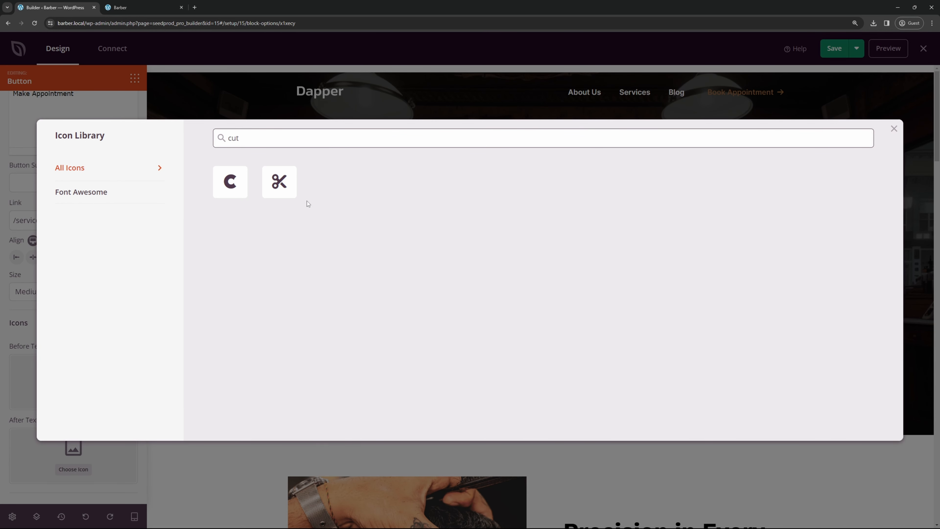
pyautogui.click(282, 188)
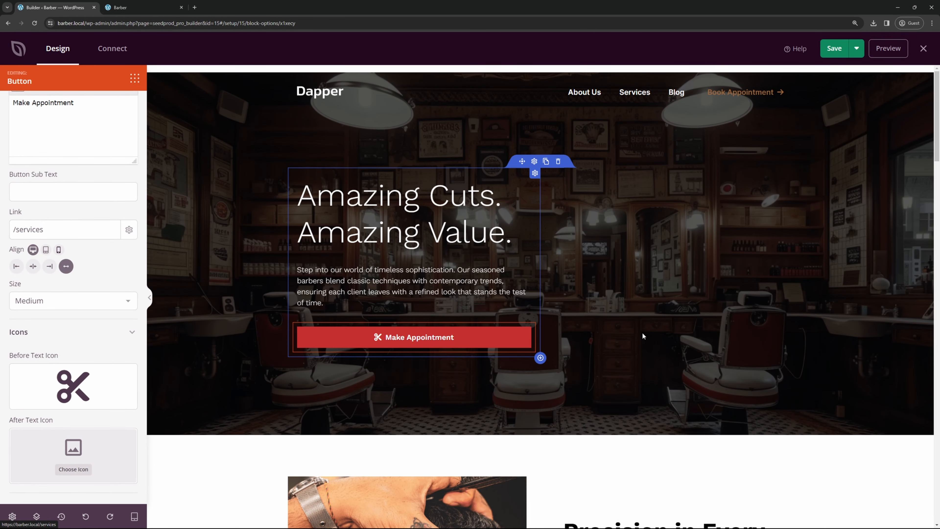
# - Try several background colors on the "Precision in Every Snip" section and settle on the white global theme color
pyautogui.scroll(-7, 657, 341)
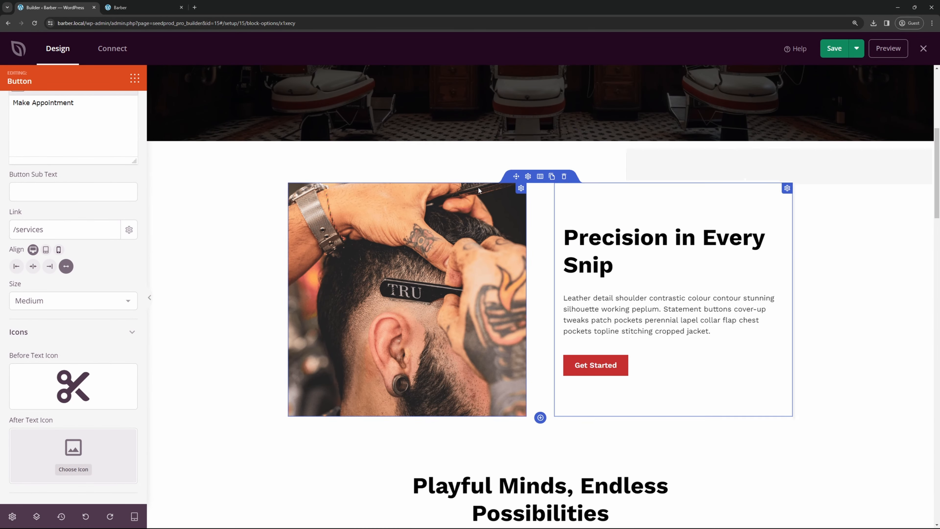
pyautogui.scroll(-1, 832, 222)
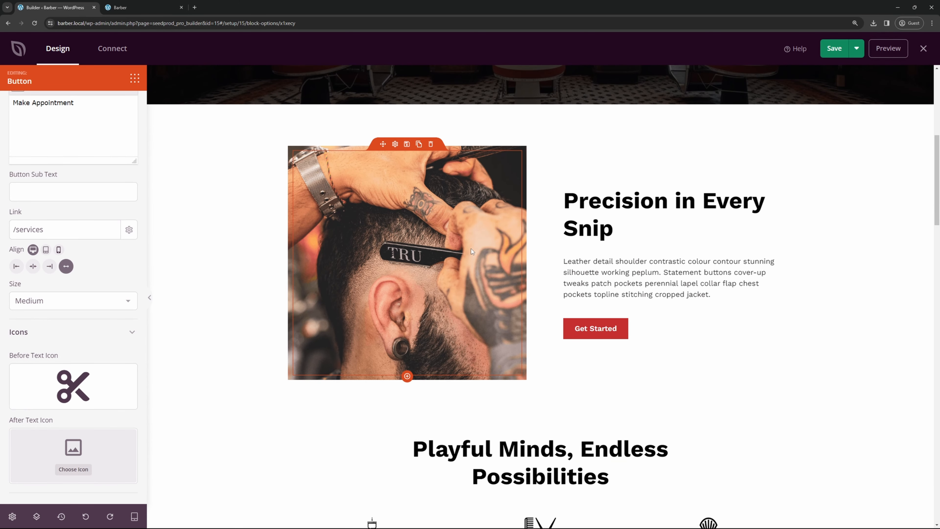
pyautogui.click(527, 98)
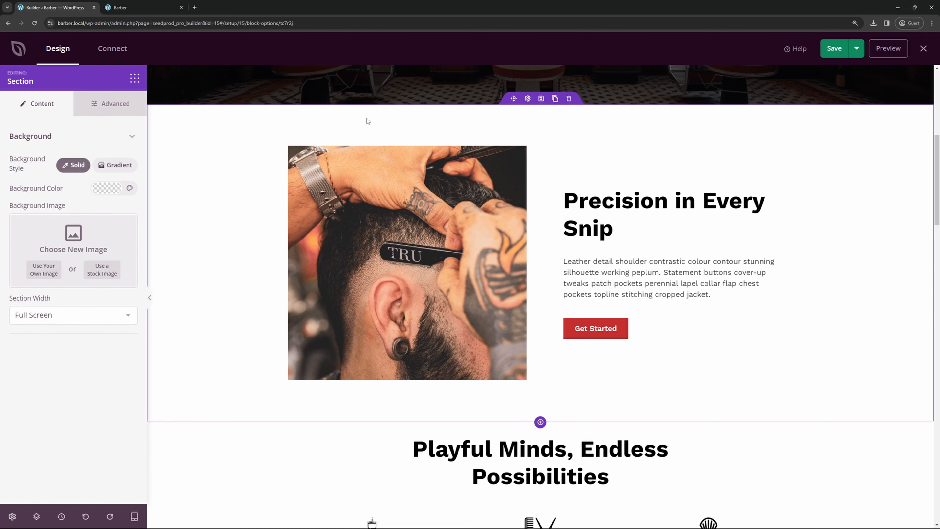
pyautogui.click(106, 188)
pyautogui.click(103, 216)
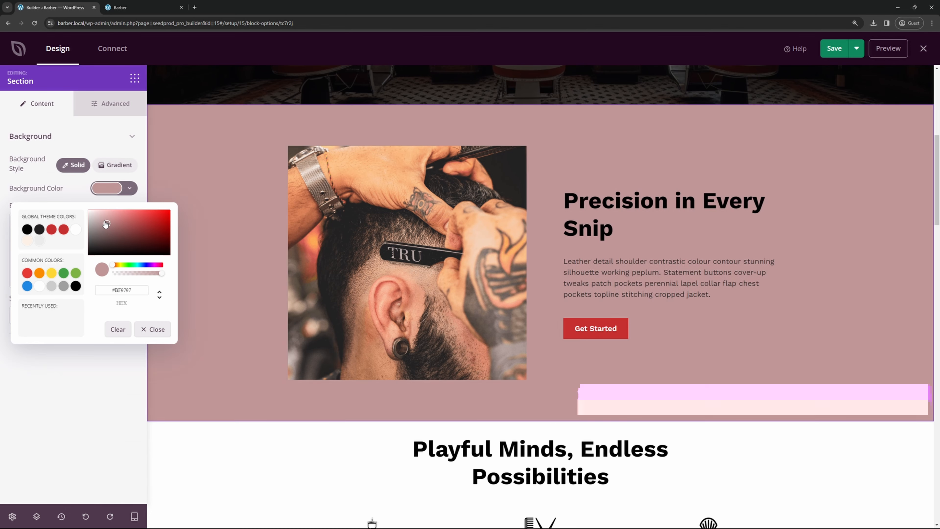
pyautogui.click(139, 229)
pyautogui.click(125, 225)
pyautogui.click(151, 240)
pyautogui.click(163, 229)
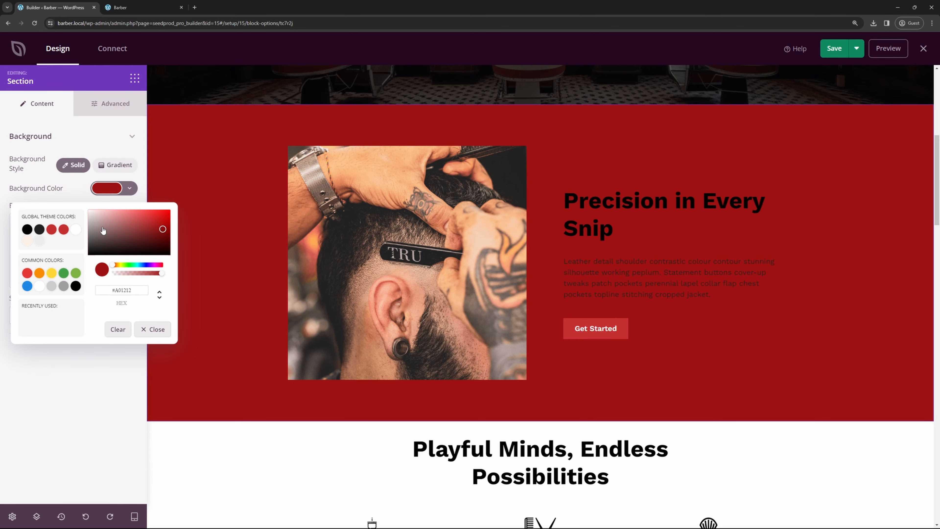
pyautogui.click(75, 229)
pyautogui.click(448, 192)
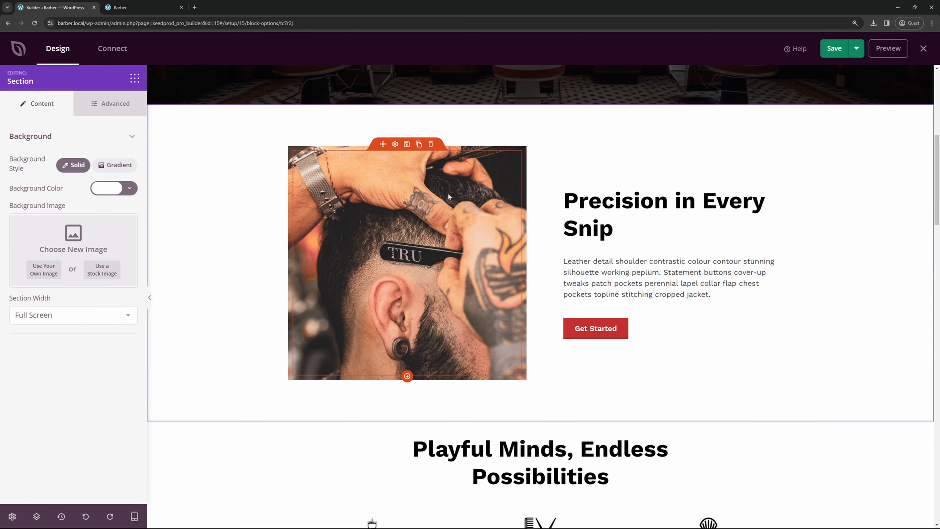
# - Replace the background image of the column beside the "Precision in Every Snip" text with the uploaded haircut.png
pyautogui.scroll(-1, 441, 222)
pyautogui.scroll(1, 419, 204)
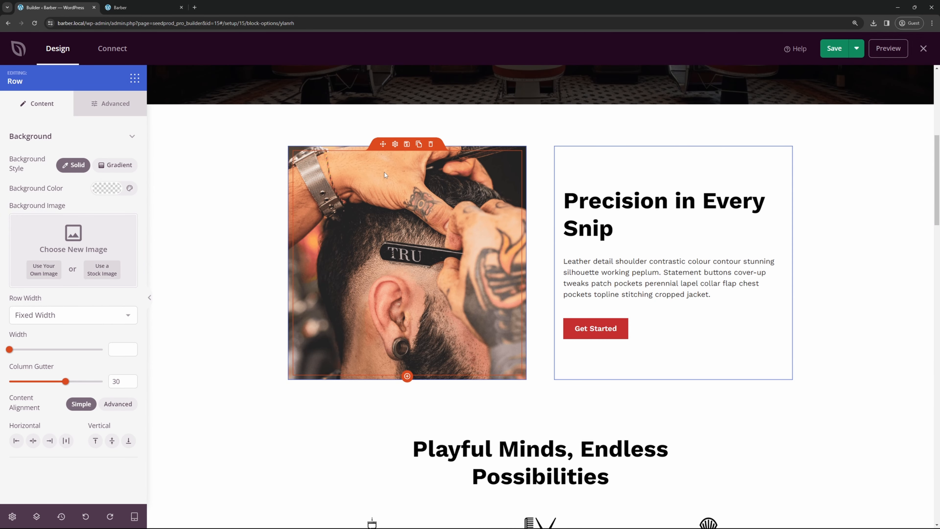
pyautogui.click(395, 144)
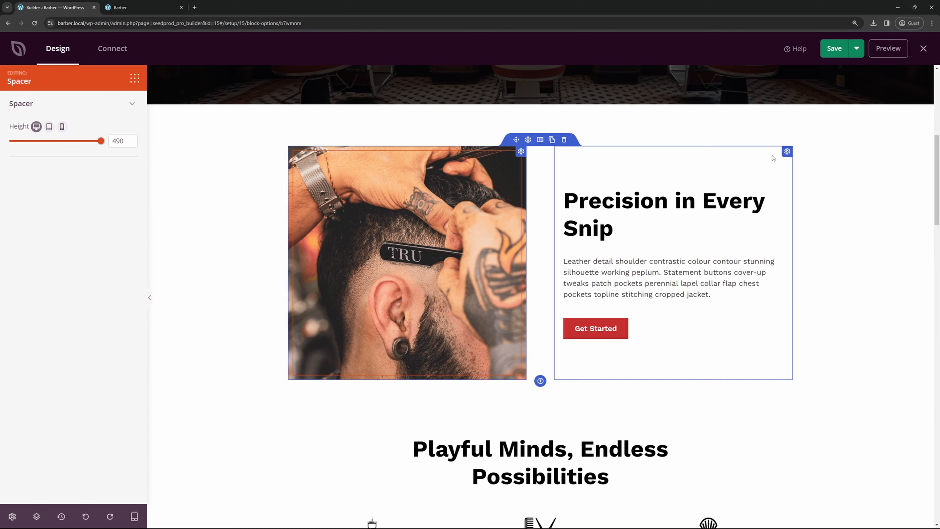
pyautogui.click(521, 152)
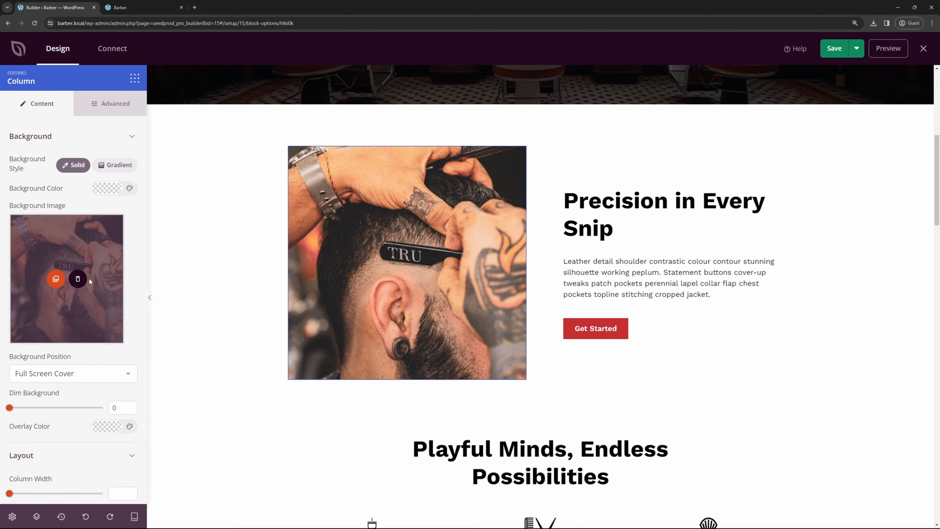
pyautogui.click(77, 279)
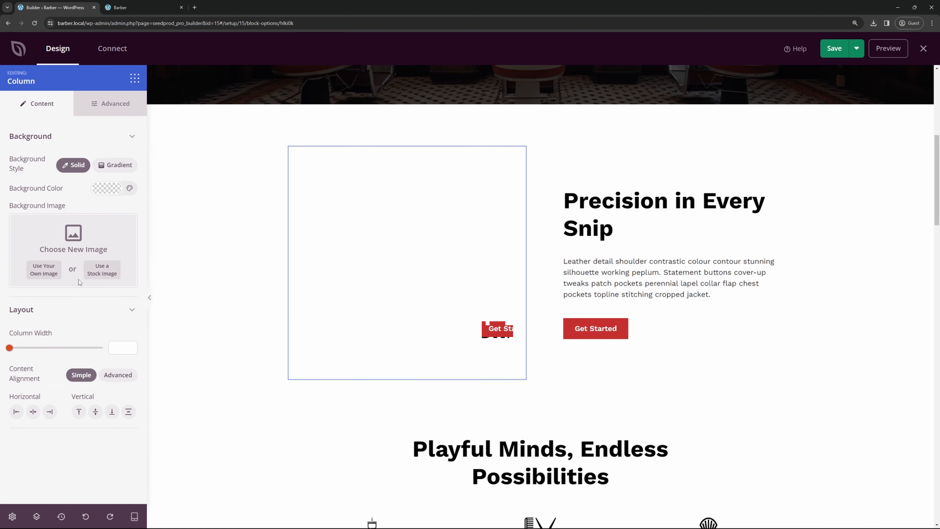
pyautogui.click(41, 272)
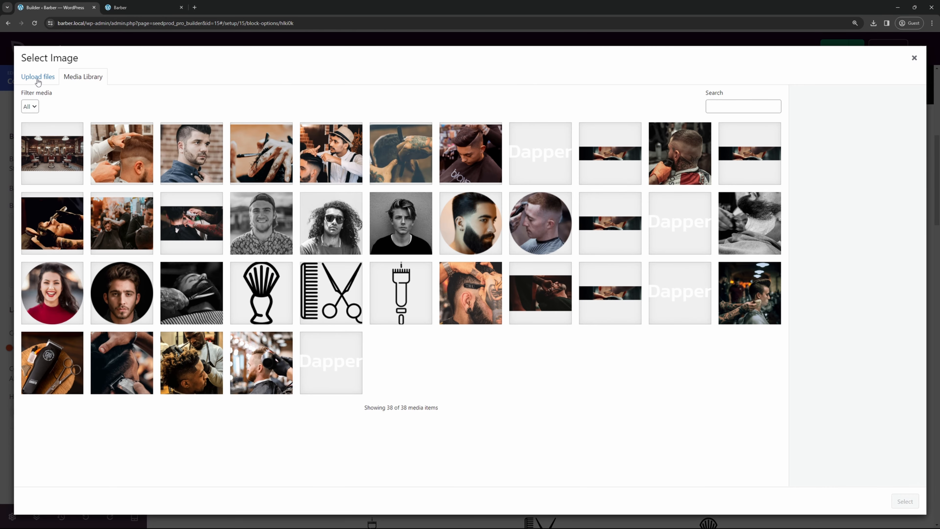
pyautogui.click(38, 78)
pyautogui.moveTo(939, 273); pyautogui.dragTo(469, 253)
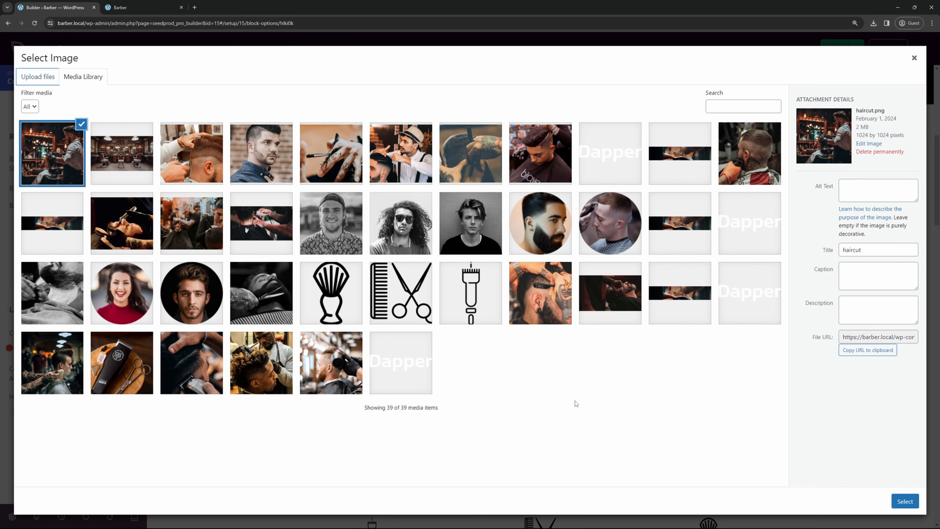
pyautogui.click(905, 501)
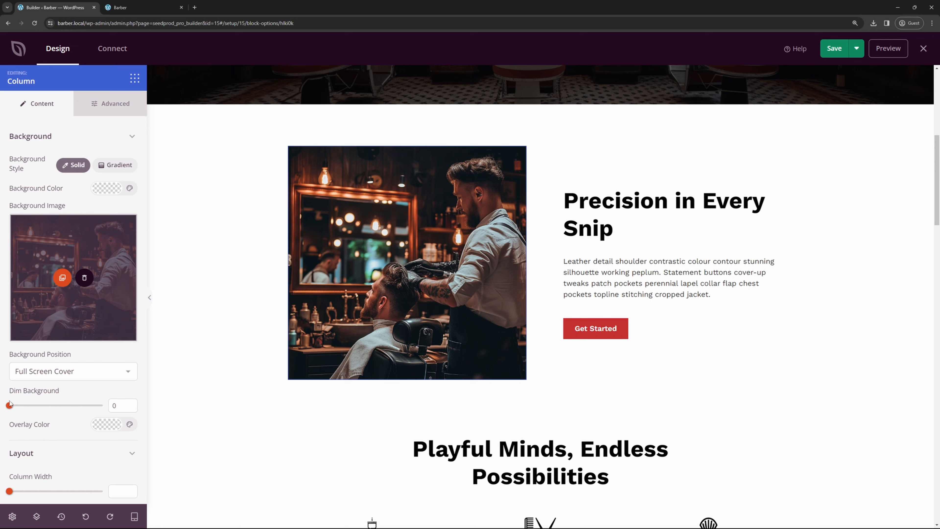
pyautogui.moveTo(10, 404)
pyautogui.mouseDown()
pyautogui.moveTo(59, 405)
pyautogui.moveTo(10, 405)
pyautogui.mouseUp()
pyautogui.scroll(-1, 56, 440)
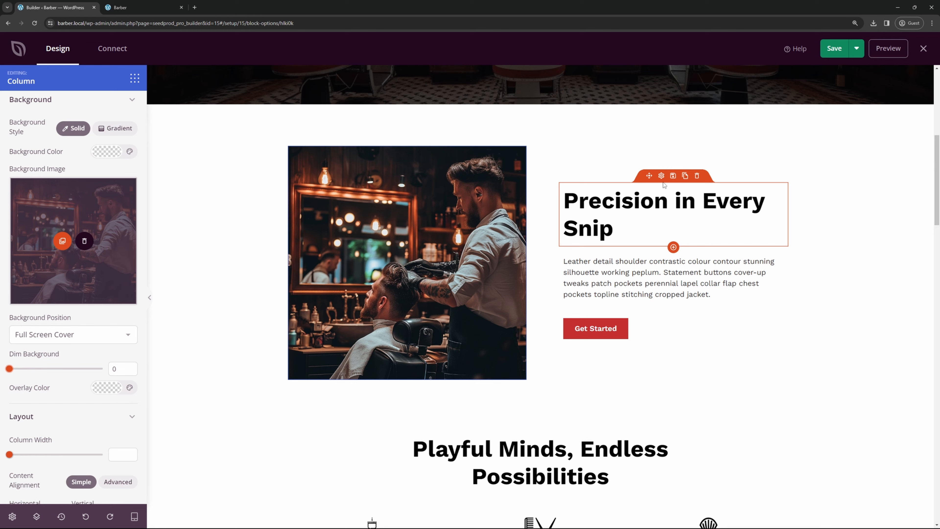
# - Replace the "Precision in Every Snip" headline with "We Strive For The Perfect Haircut."
pyautogui.click(664, 185)
pyautogui.hotkey('ctrl', 'a')
pyautogui.write('We Strive For The Perfect Haircut.')
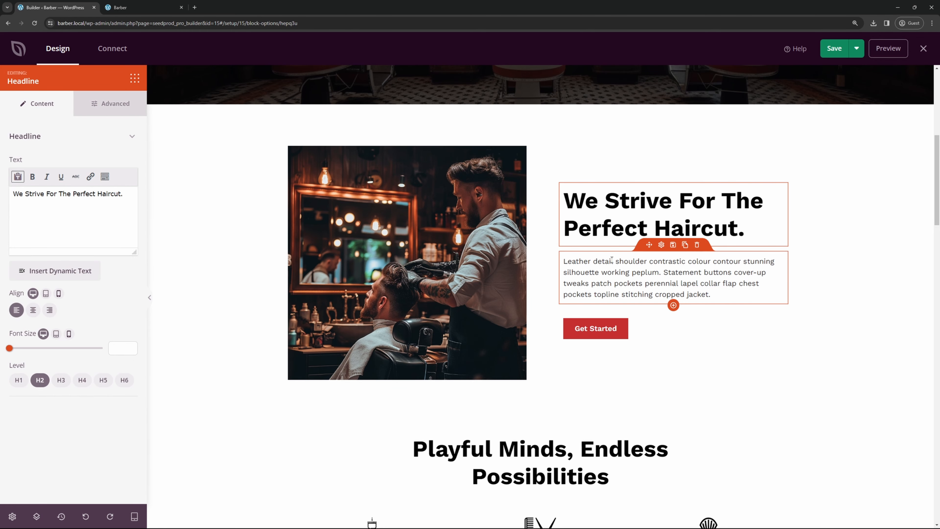
# - Change the "Get Started" button's text below the haircut paragraph to "Make Appointment"
pyautogui.click(666, 285)
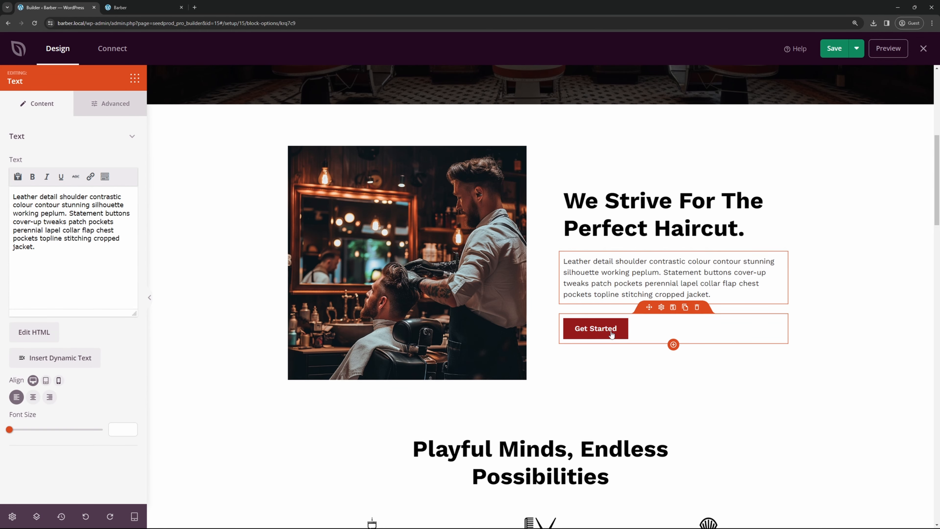
pyautogui.click(662, 313)
pyautogui.hotkey('ctrl', 'a')
pyautogui.write('Make Appointment')
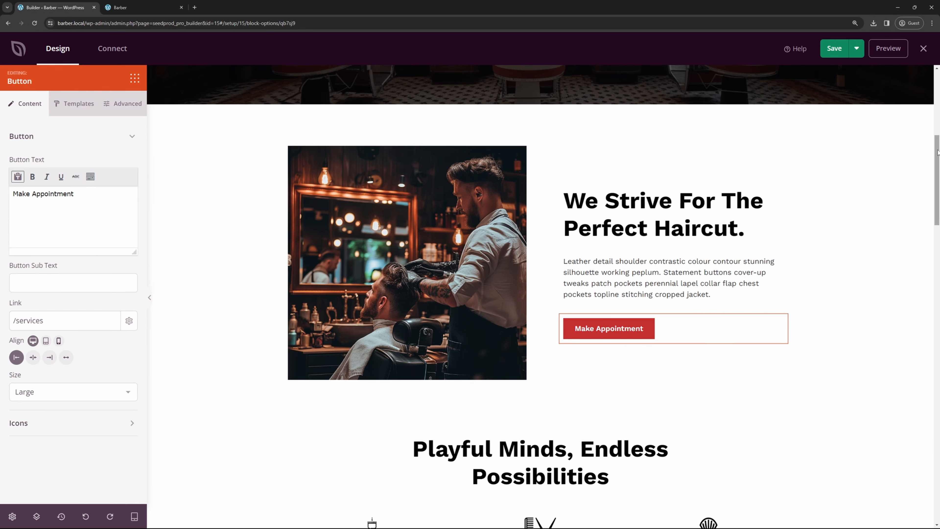
# - Replace the "Playful Minds, Endless Possibilities" headline with "Wild Ideas Brought To Life." and set its font size to 43
pyautogui.scroll(-3, 810, 224)
pyautogui.scroll(-5, 810, 224)
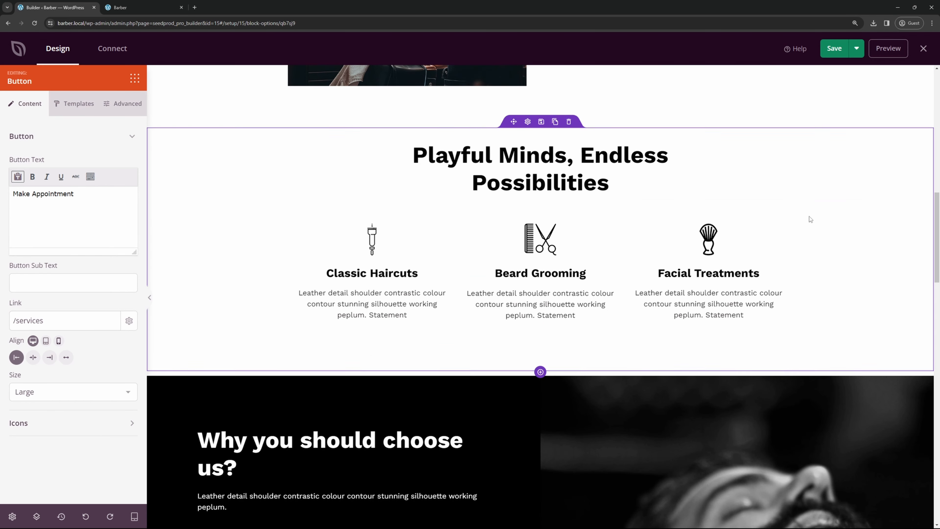
pyautogui.click(528, 132)
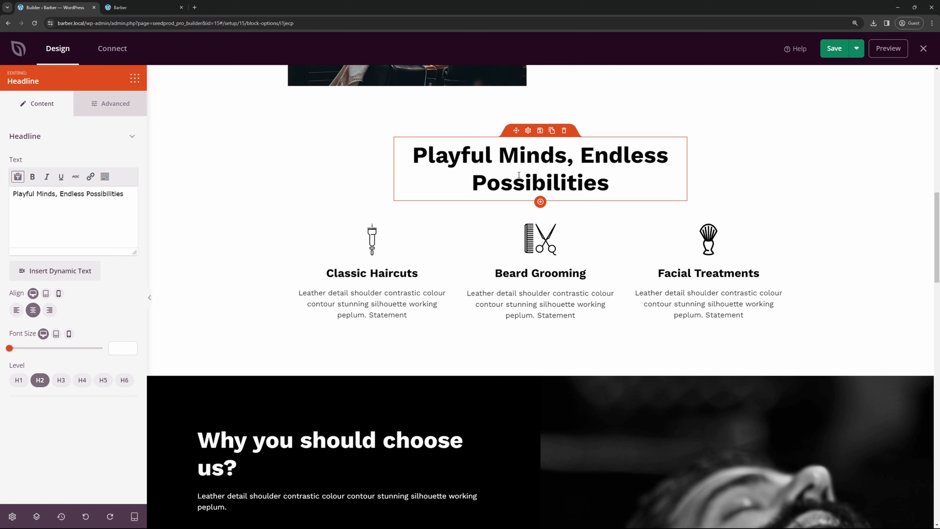
pyautogui.tripleClick(126, 195)
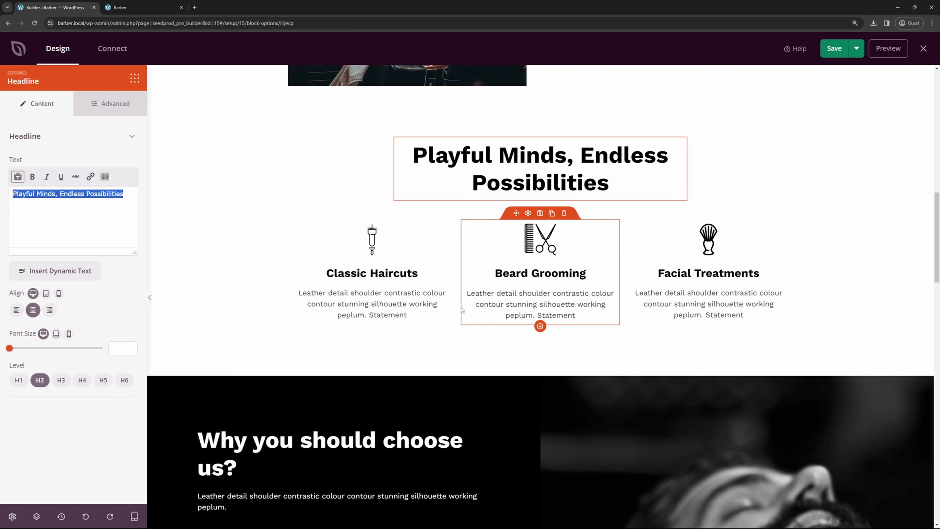
pyautogui.write('Wild Ideas Brought To Life.')
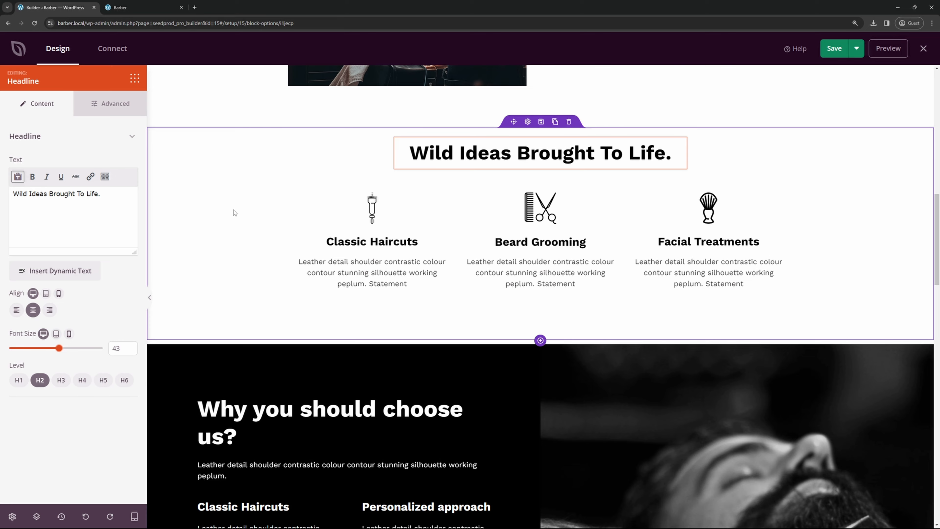
# - Give the "Wild Ideas Brought To Life." section a light gray background and check it against the sections above
pyautogui.scroll(5, 233, 213)
pyautogui.scroll(-4, 222, 256)
pyautogui.click(213, 257)
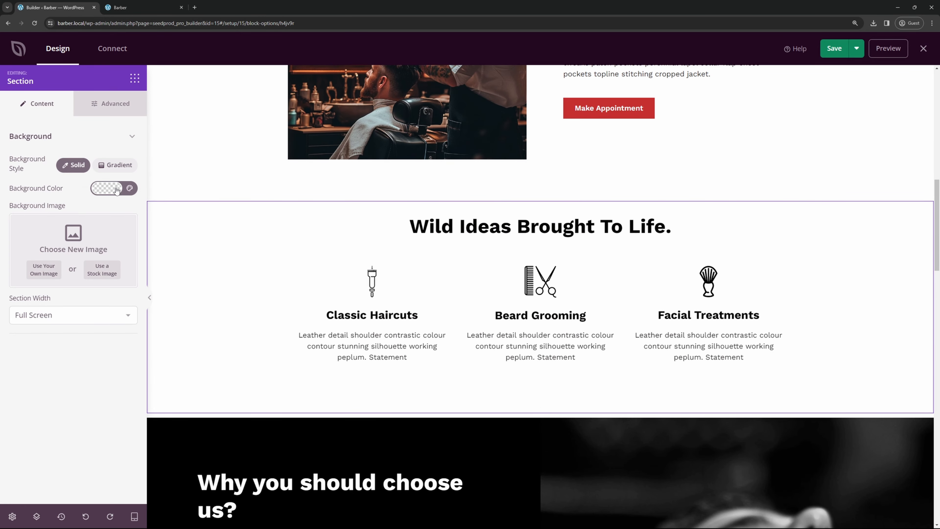
pyautogui.click(117, 190)
pyautogui.click(90, 213)
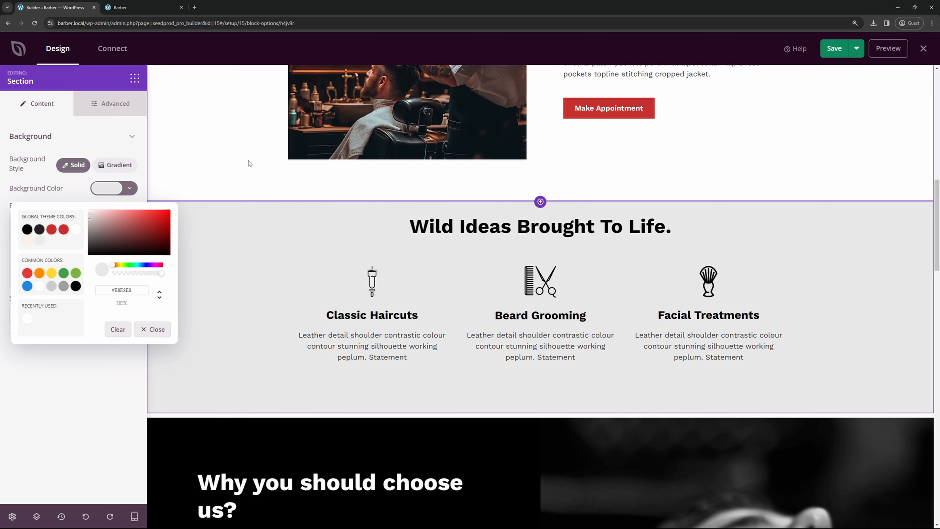
pyautogui.click(251, 162)
pyautogui.scroll(10, 781, 321)
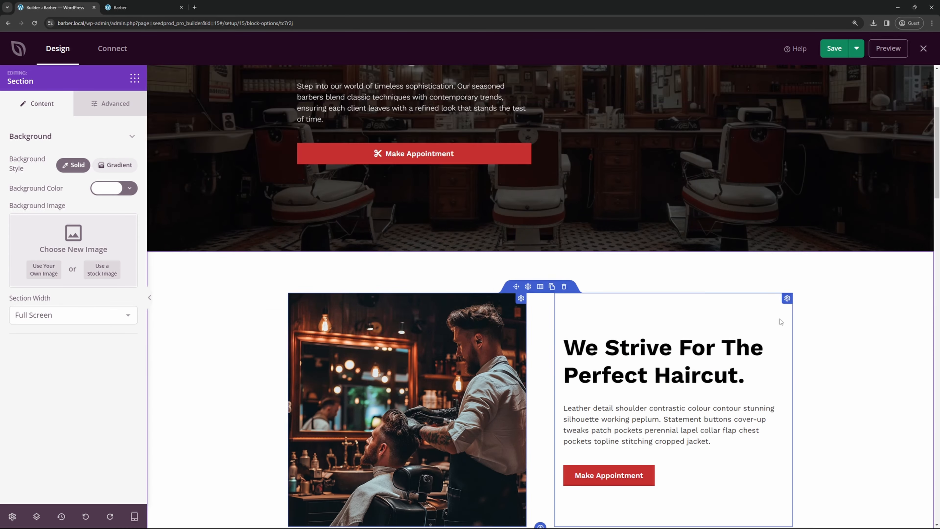
pyautogui.scroll(-12, 781, 322)
# - Open the Classic Haircuts image box's settings and look through its replacement images, size, alignment and text options
pyautogui.click(470, 157)
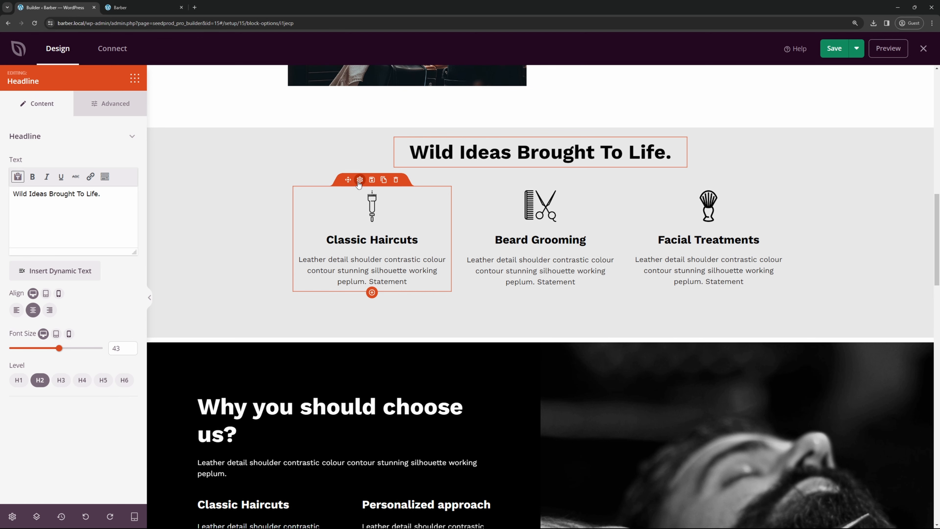
pyautogui.click(359, 180)
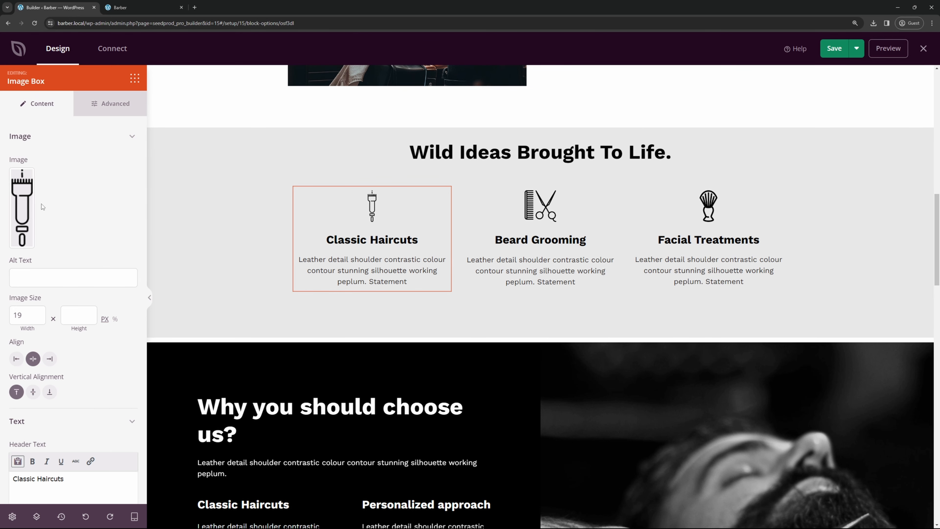
pyautogui.moveTo(29, 182)
pyautogui.click(15, 208)
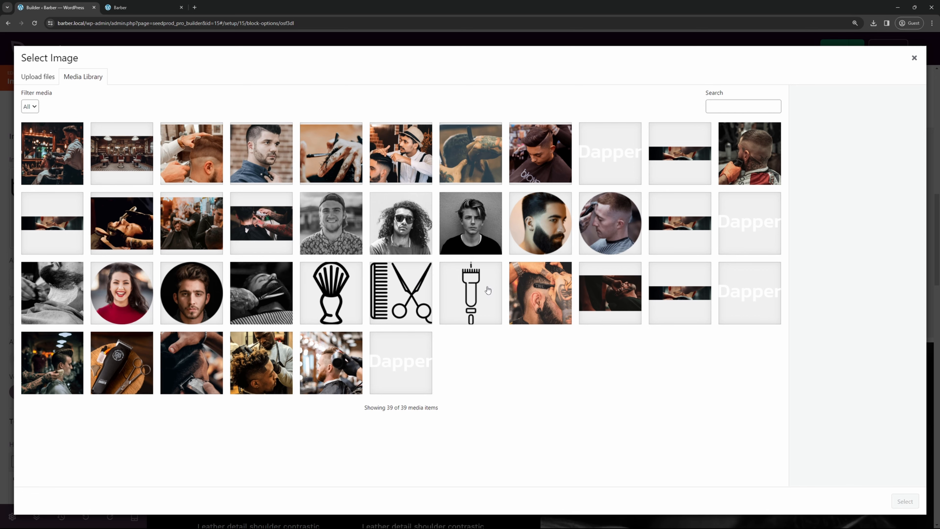
pyautogui.click(913, 59)
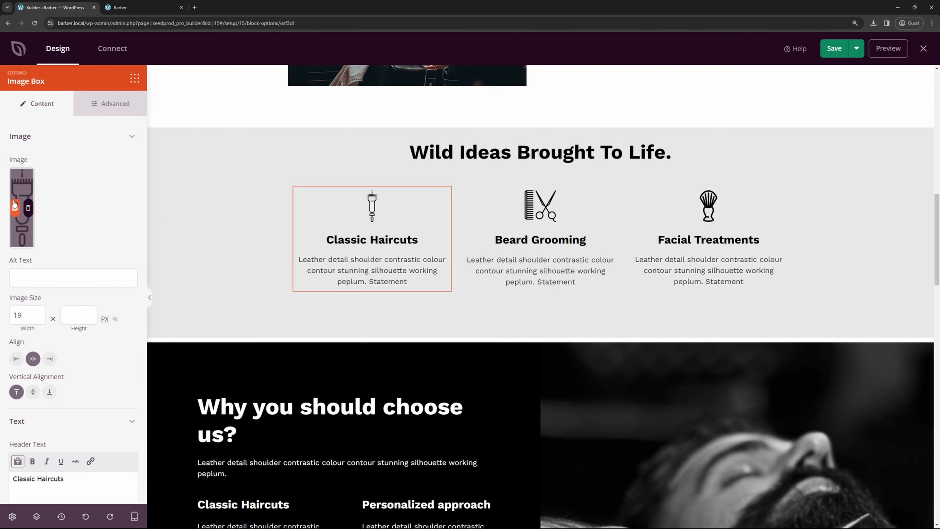
pyautogui.scroll(-2, 110, 211)
pyautogui.scroll(-2, 113, 192)
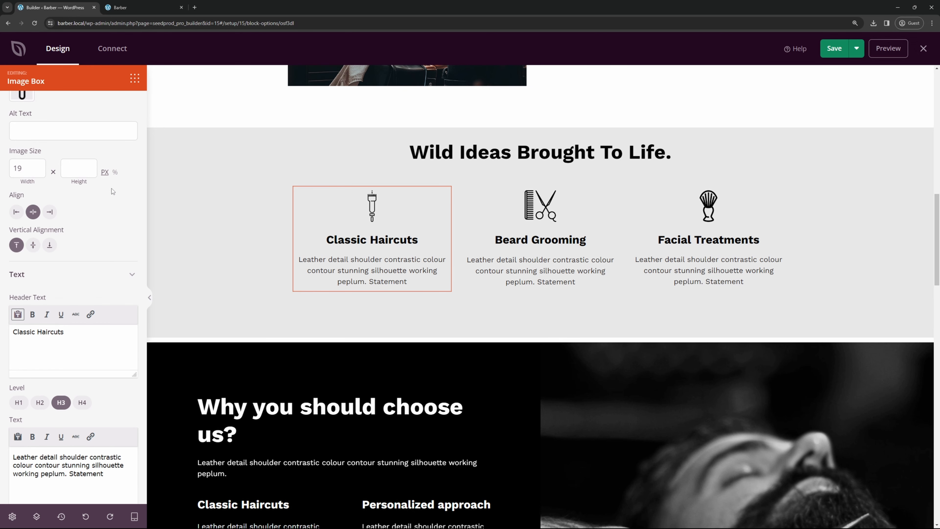
# - Try the horizontal and vertical alignment options on the Classic Haircuts image box, returning to center and top alignment
pyautogui.click(17, 211)
pyautogui.click(33, 212)
pyautogui.click(49, 211)
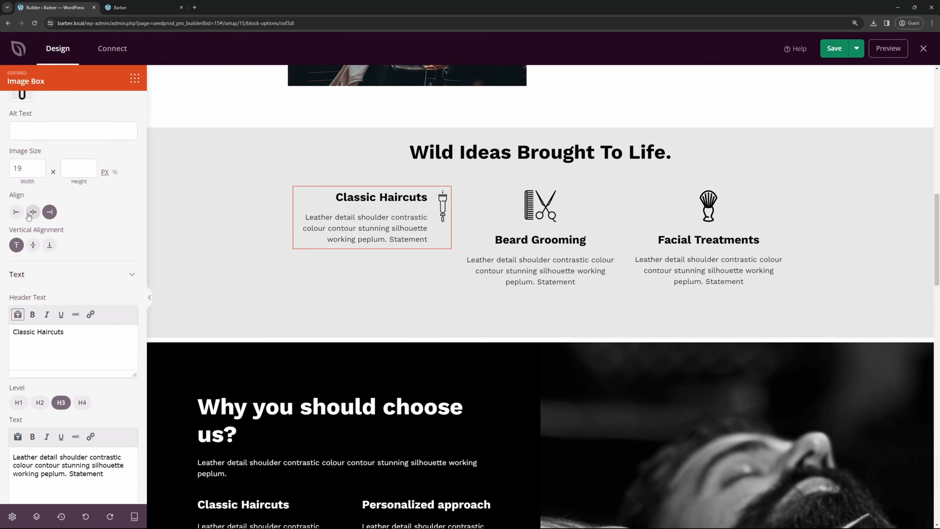
pyautogui.click(16, 212)
pyautogui.click(34, 212)
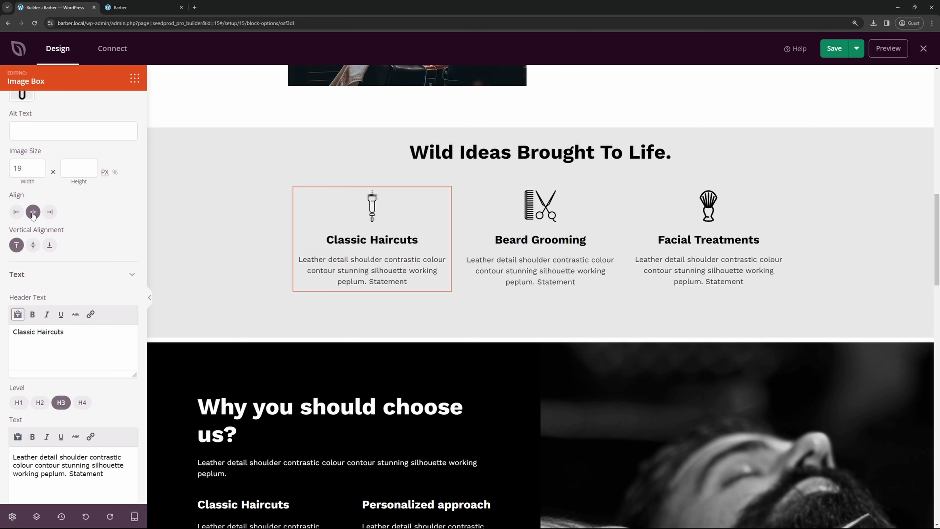
pyautogui.click(33, 245)
pyautogui.click(50, 245)
pyautogui.click(18, 245)
# - Examine the header text and body text fields of the Classic Haircuts image box
pyautogui.scroll(-2, 49, 295)
pyautogui.moveTo(78, 272); pyautogui.dragTo(32, 280)
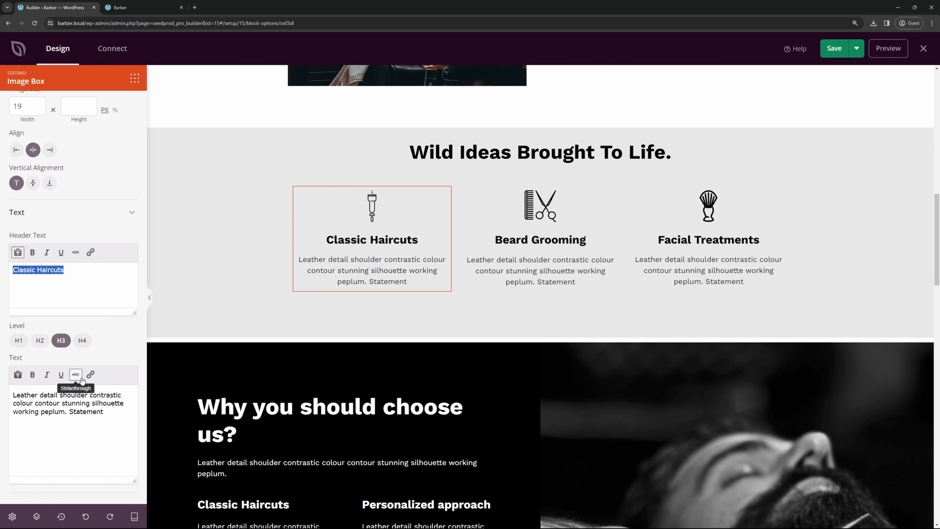
pyautogui.moveTo(116, 413); pyautogui.dragTo(14, 387)
pyautogui.doubleClick(83, 412)
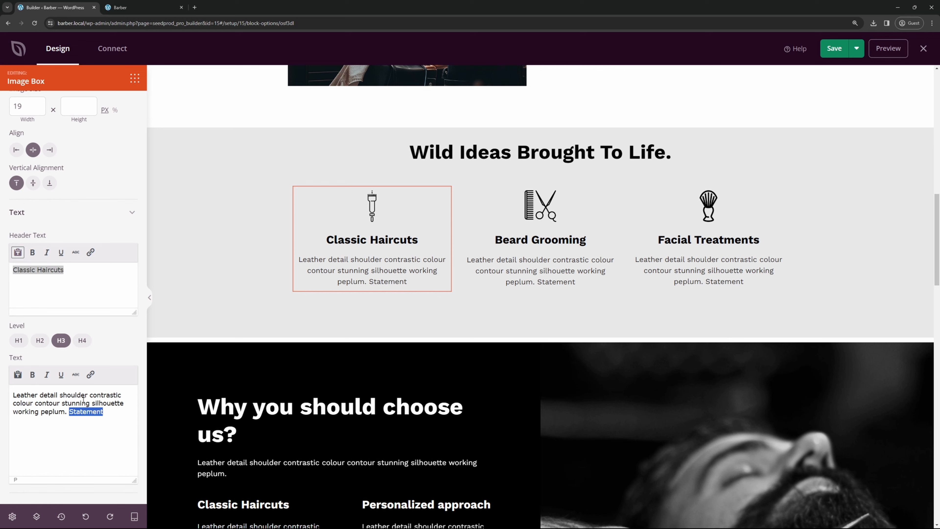
# - Set the Classic Haircuts image box's header color to the red global theme color #C52F2F
pyautogui.click(96, 105)
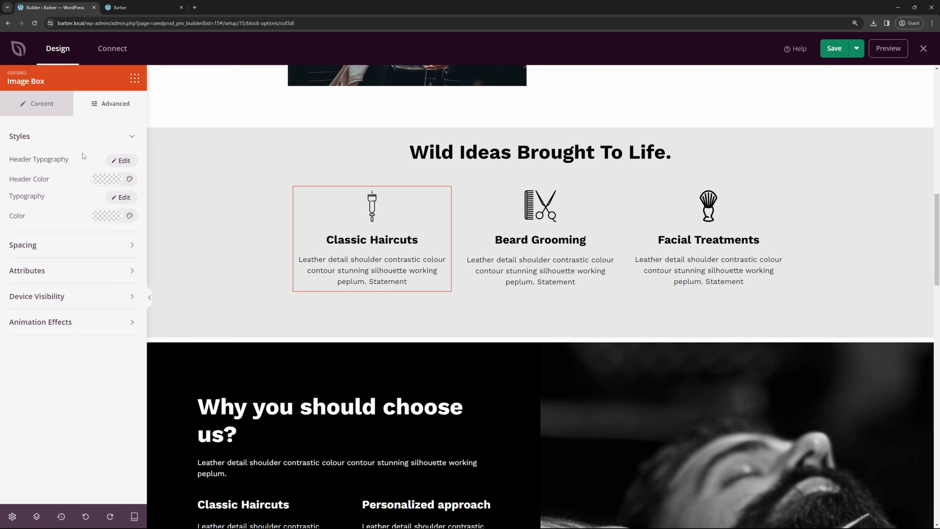
pyautogui.click(106, 184)
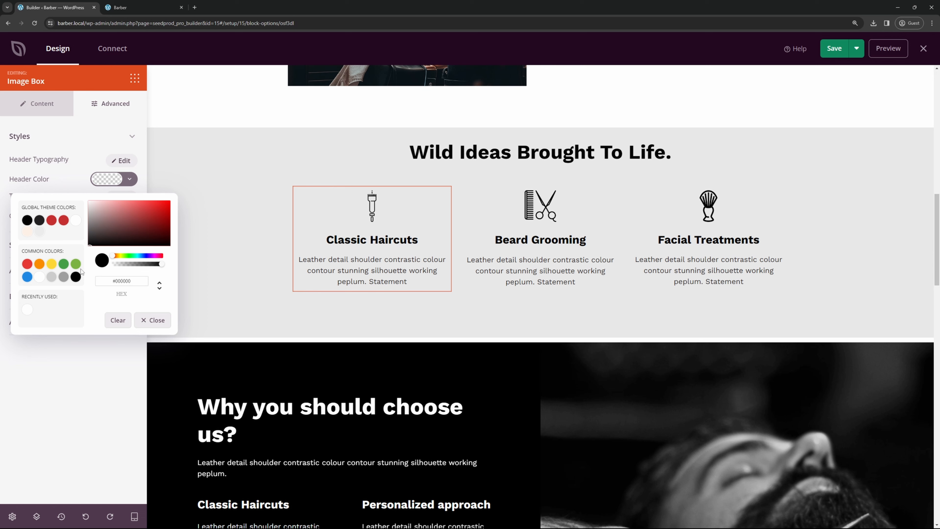
pyautogui.click(51, 221)
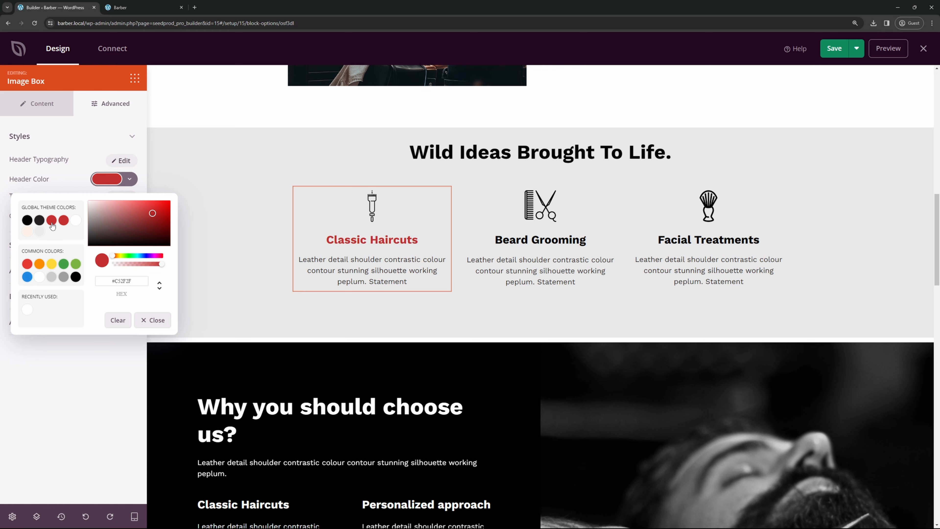
pyautogui.click(95, 376)
# - Set the header color of the Beard Grooming and Facial Treatments image boxes to the same red theme color
pyautogui.click(535, 186)
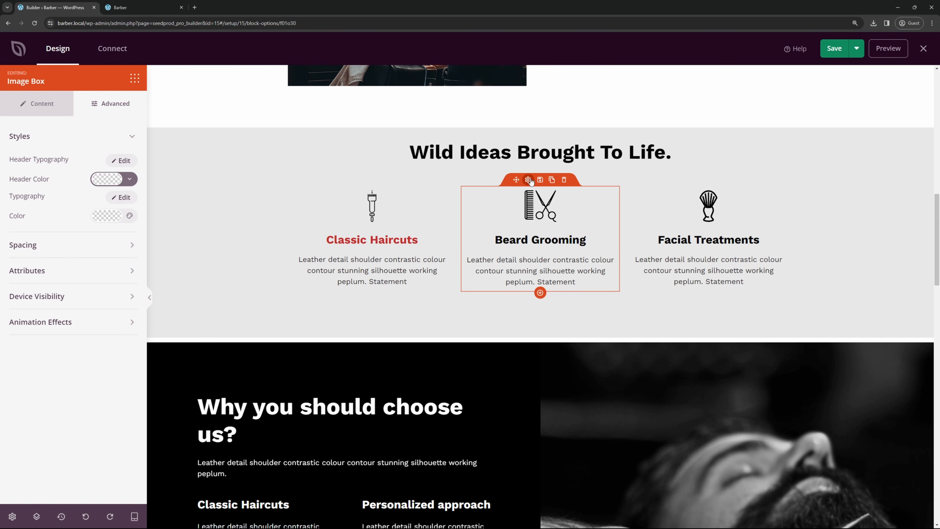
pyautogui.click(106, 179)
pyautogui.click(63, 220)
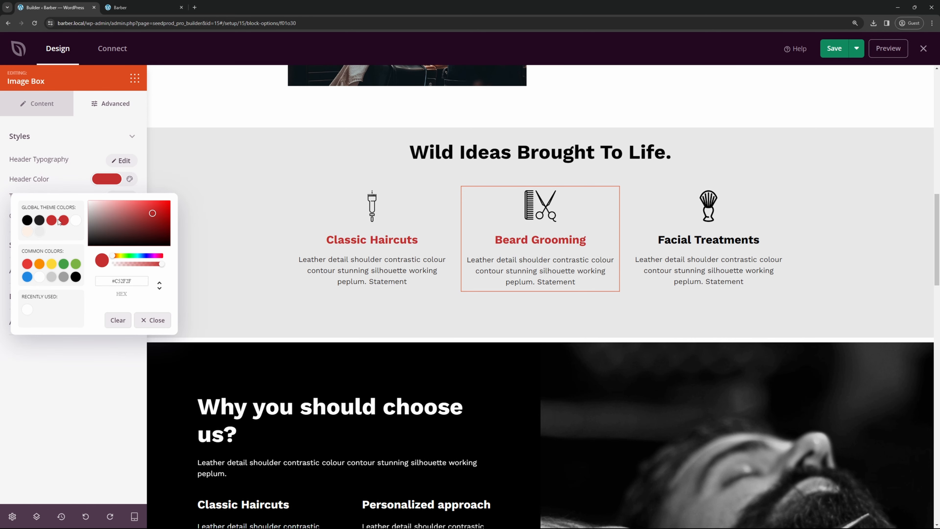
pyautogui.click(676, 205)
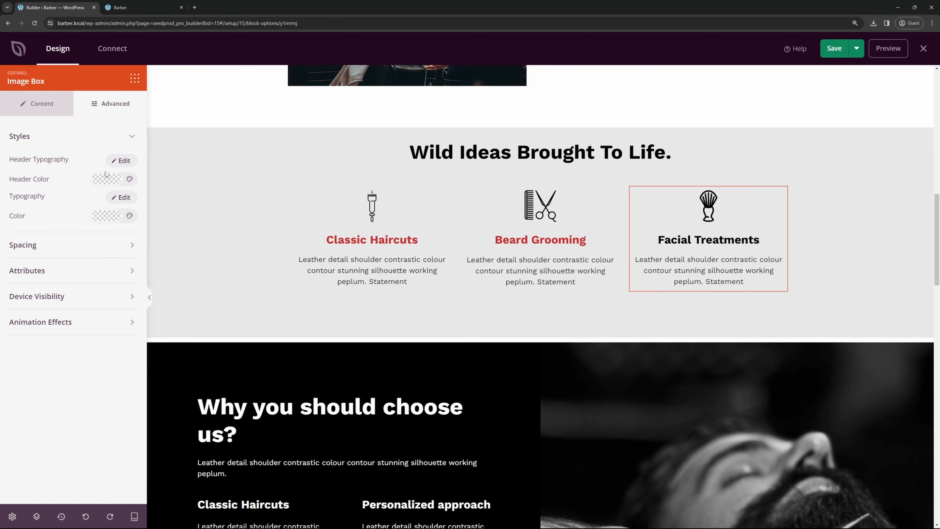
pyautogui.click(106, 179)
pyautogui.click(63, 220)
pyautogui.click(71, 362)
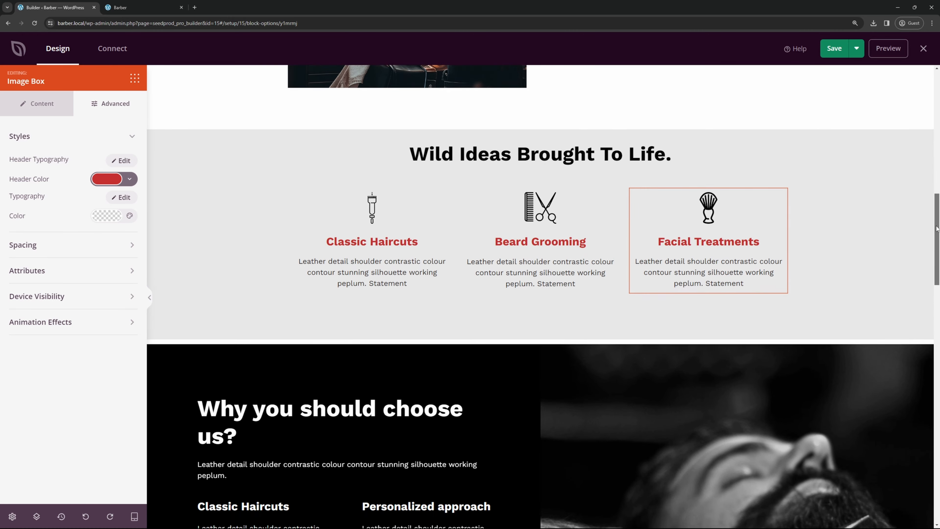
# - Replace the background image of the column beside "Why you should choose us?" with haircut2.png from the media library
pyautogui.moveTo(936, 229); pyautogui.dragTo(937, 273)
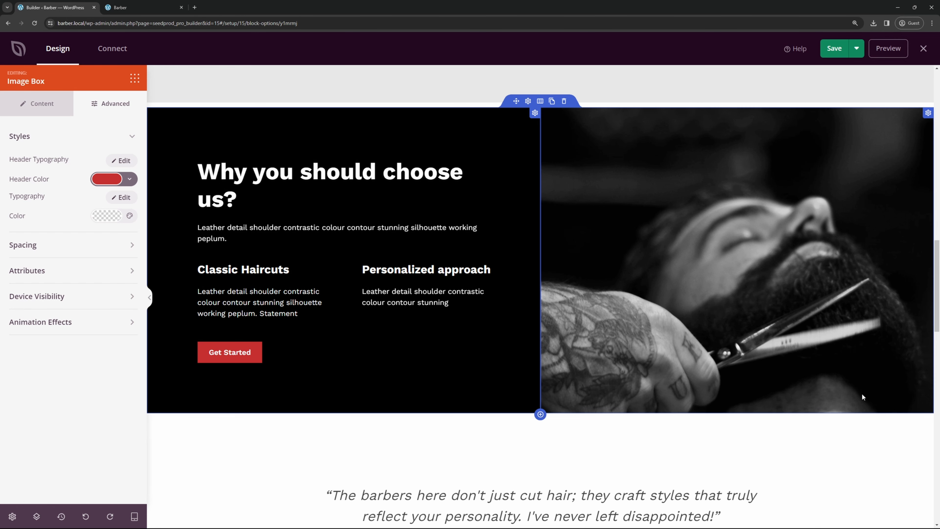
pyautogui.click(927, 113)
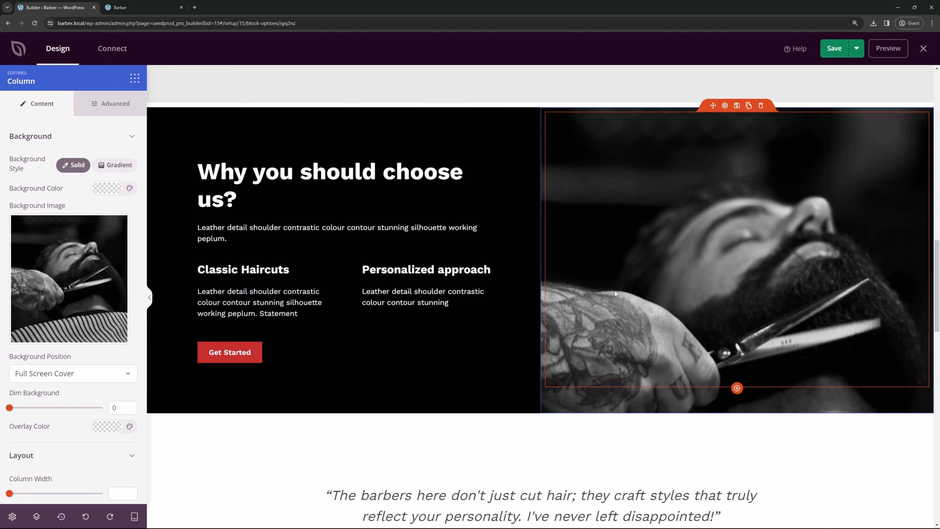
pyautogui.click(76, 249)
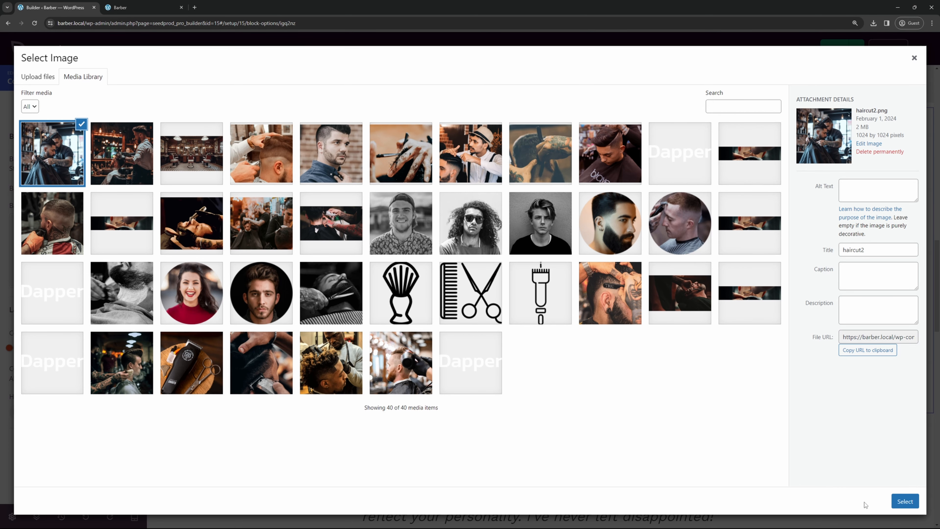
pyautogui.click(904, 501)
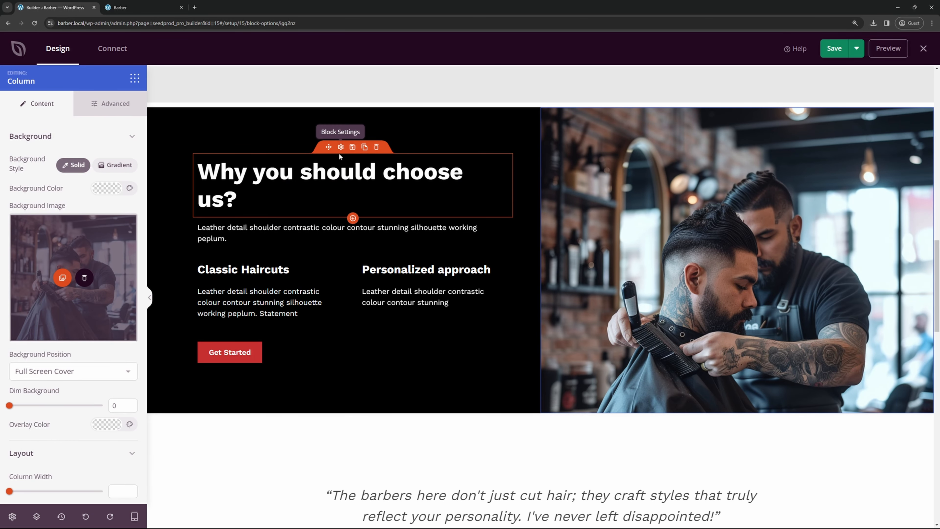
# - Set the "Why you should choose us?" headline's font size to 44 and enlarge the paragraph beneath it
pyautogui.click(341, 148)
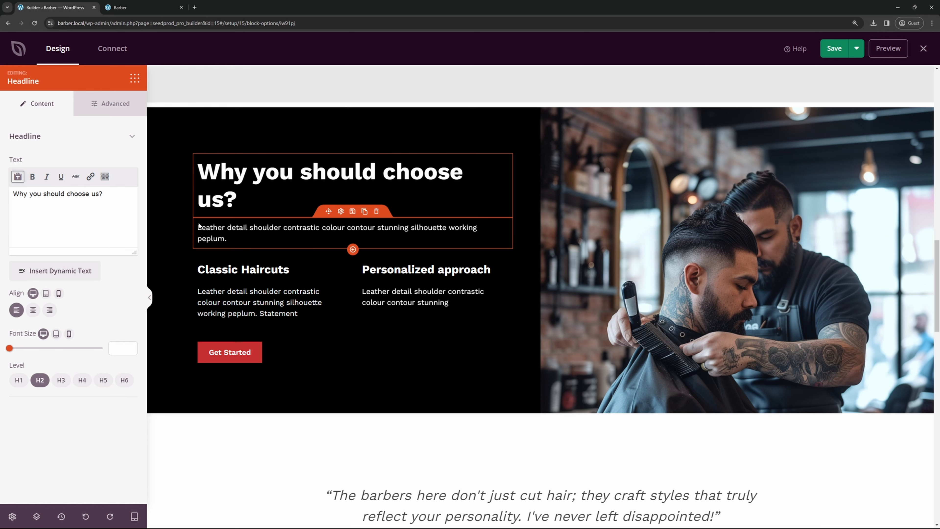
pyautogui.moveTo(104, 194); pyautogui.dragTo(53, 246)
pyautogui.moveTo(8, 348); pyautogui.dragTo(60, 348)
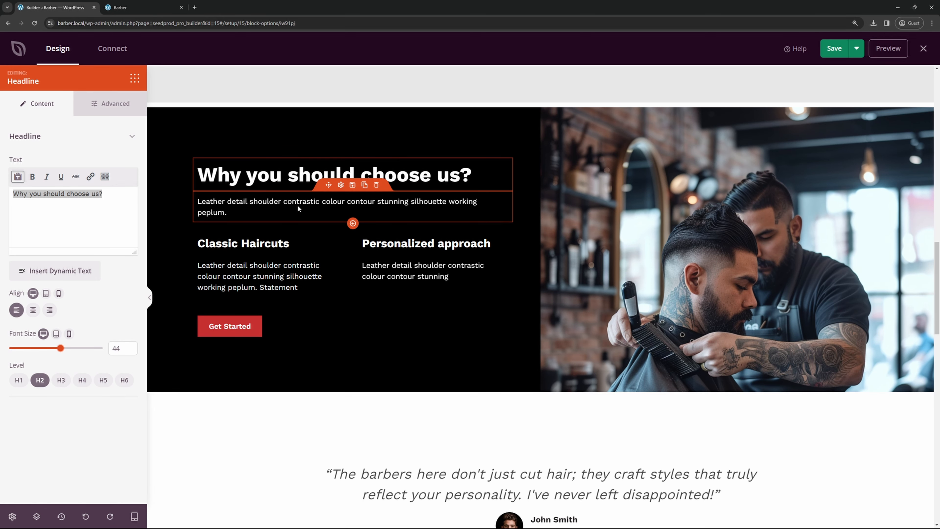
pyautogui.click(339, 193)
pyautogui.moveTo(11, 429); pyautogui.dragTo(32, 430)
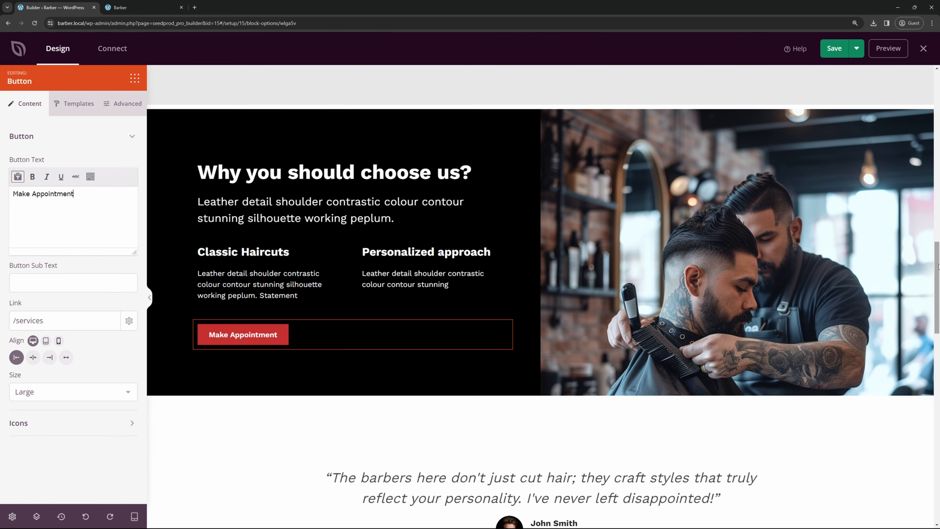
# - Open the settings of the testimonials block below the "Why you should choose us?" section and flip through its testimonials
pyautogui.scroll(-5, 937, 303)
pyautogui.scroll(-3, 938, 303)
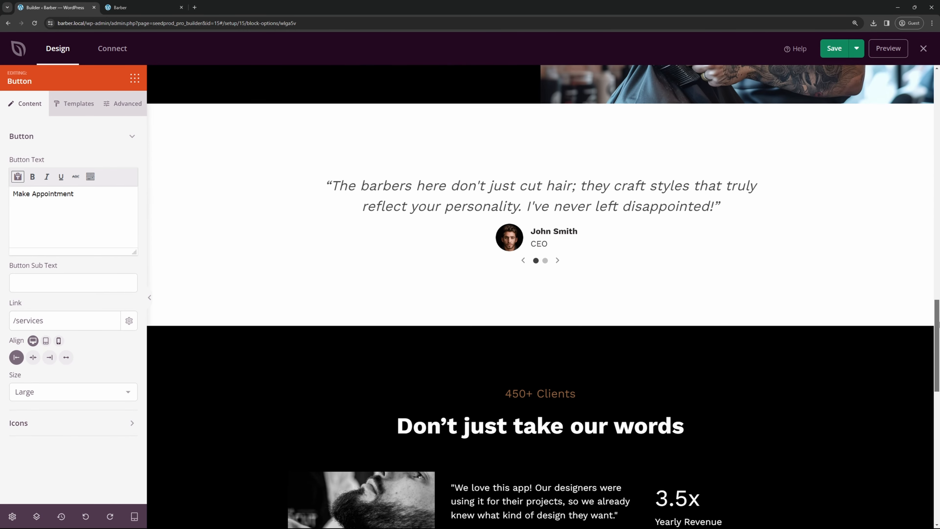
pyautogui.scroll(1, 458, 220)
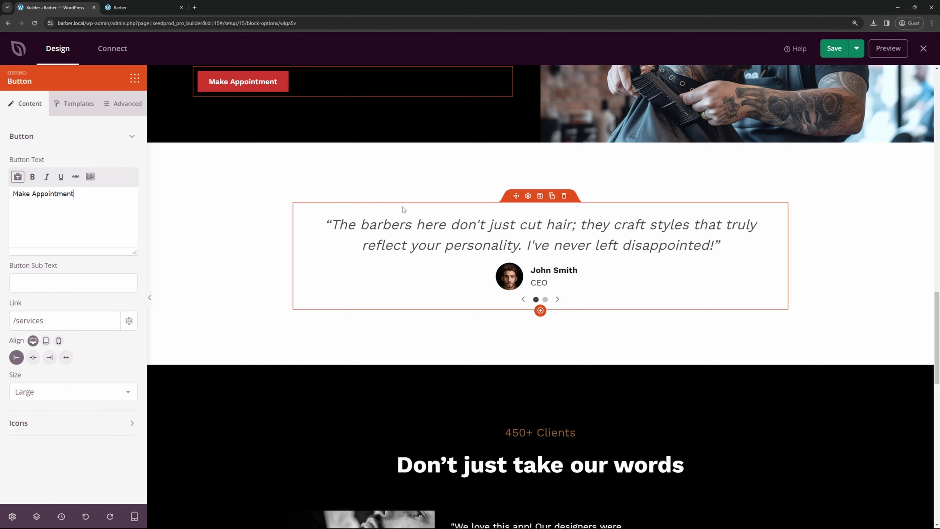
pyautogui.click(527, 196)
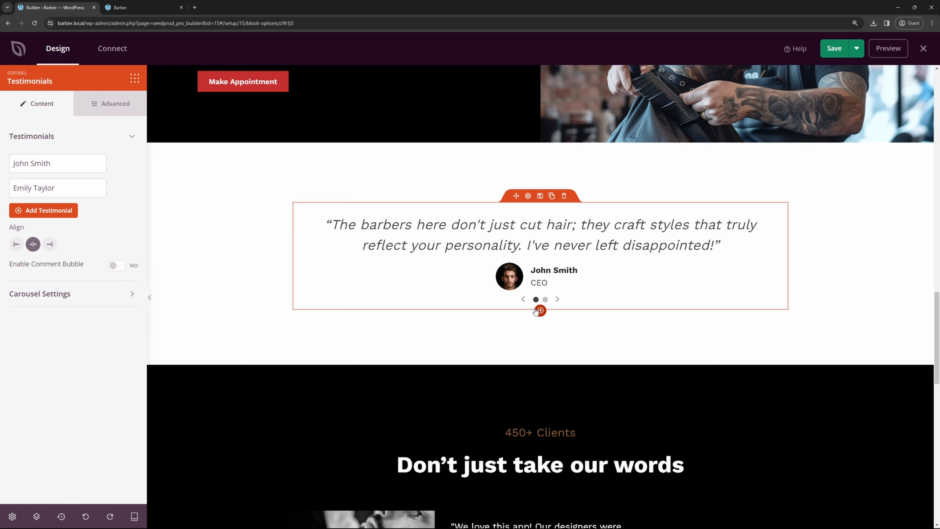
pyautogui.click(545, 299)
pyautogui.click(536, 299)
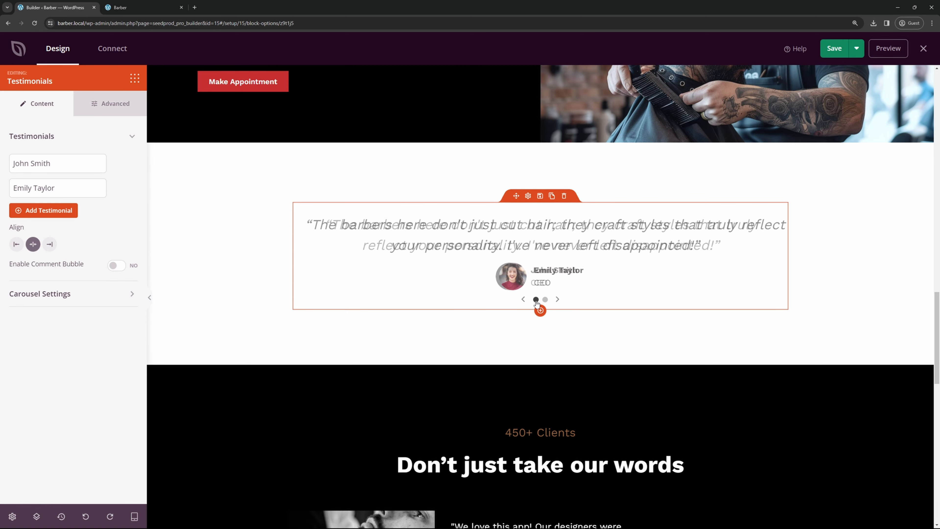
pyautogui.click(544, 299)
pyautogui.click(523, 300)
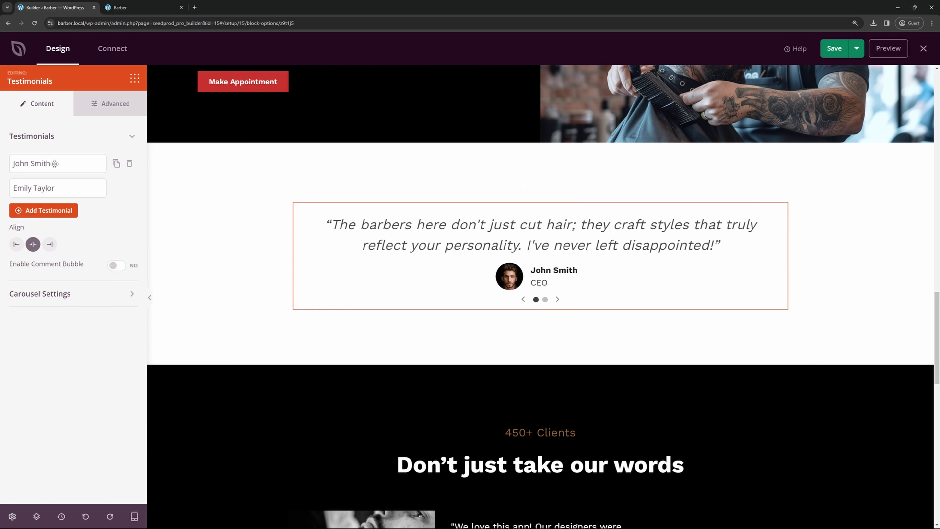
# - Replace the first testimonial's photo with the media library portrait of the curly-haired man in sunglasses
pyautogui.click(66, 164)
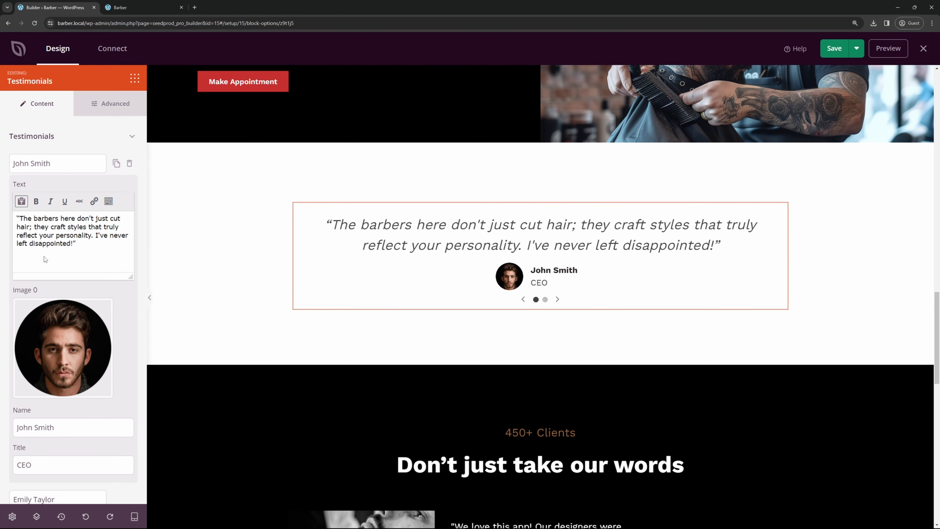
pyautogui.moveTo(72, 241); pyautogui.dragTo(14, 221)
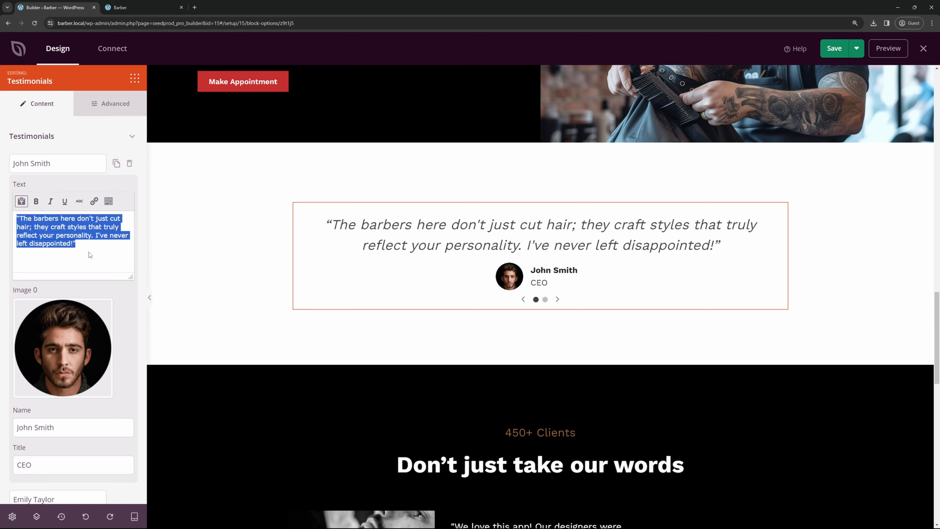
pyautogui.scroll(-2, 87, 252)
pyautogui.moveTo(92, 232)
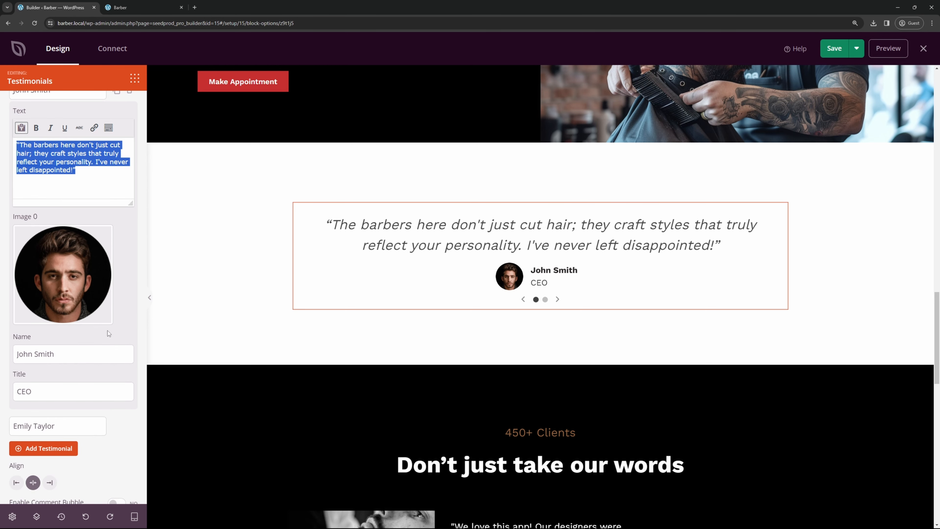
pyautogui.click(78, 272)
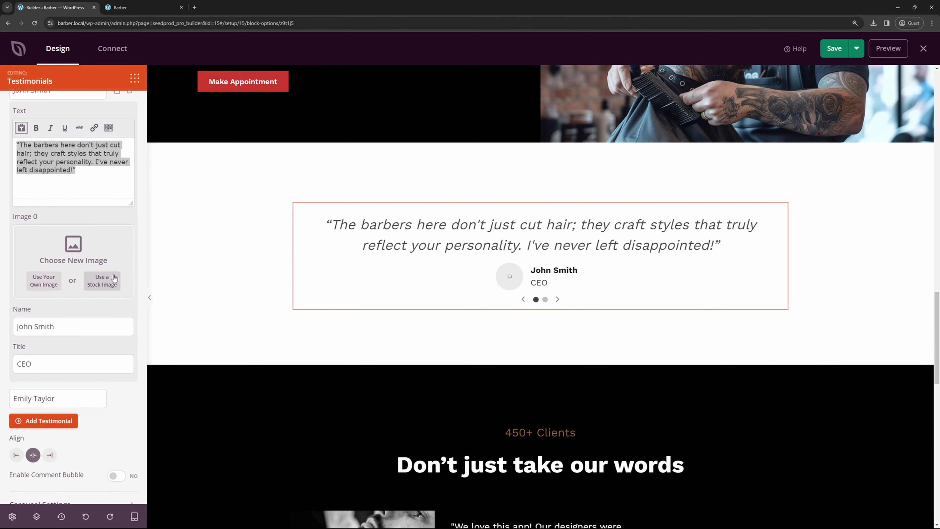
pyautogui.click(53, 285)
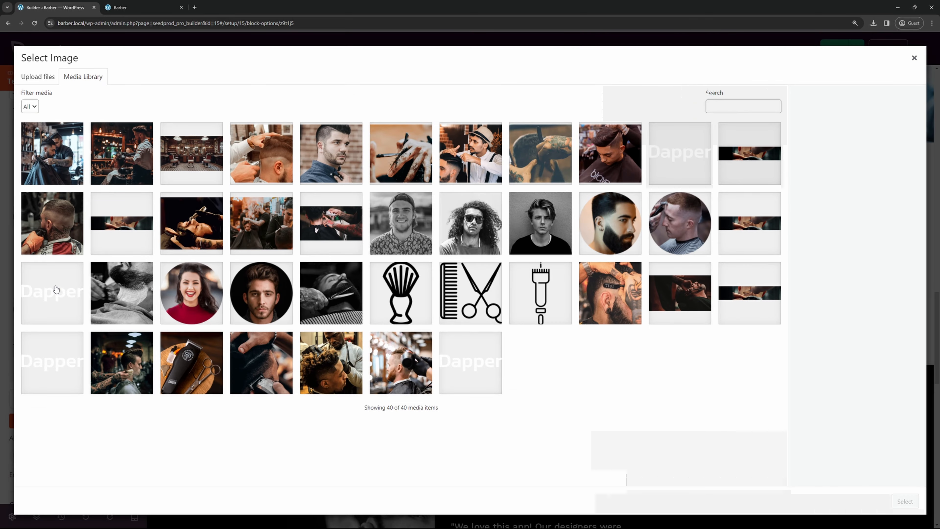
pyautogui.click(477, 224)
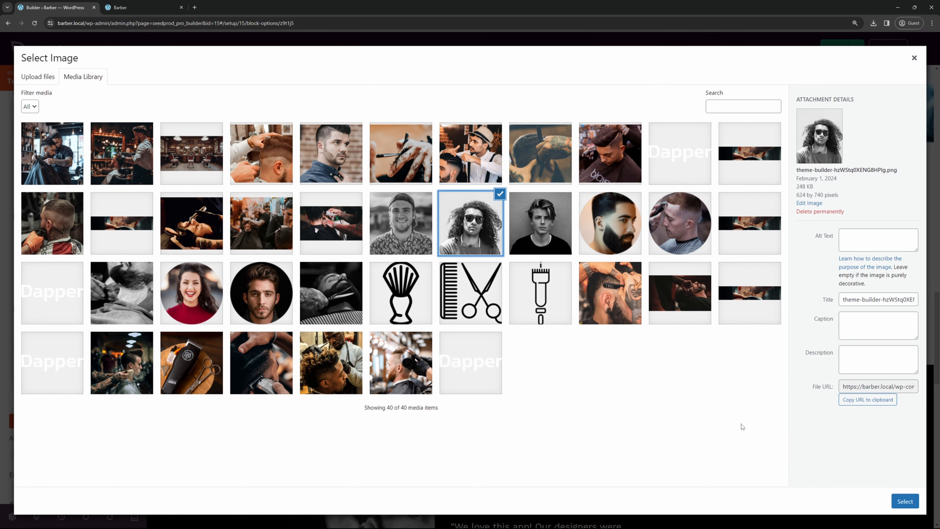
pyautogui.click(904, 500)
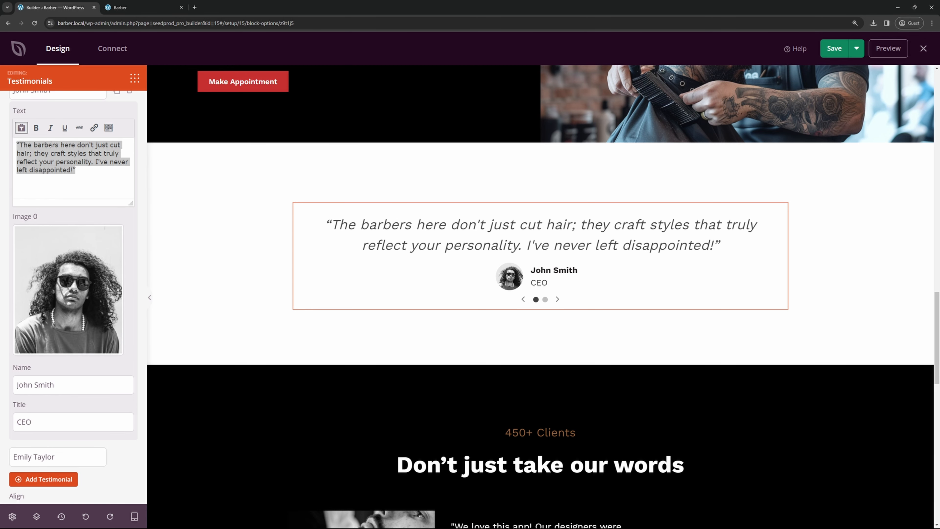
# - Enter a new customer name for the first testimonial and change its title to "Editor"
pyautogui.scroll(-2, 89, 378)
pyautogui.moveTo(69, 305); pyautogui.dragTo(16, 307)
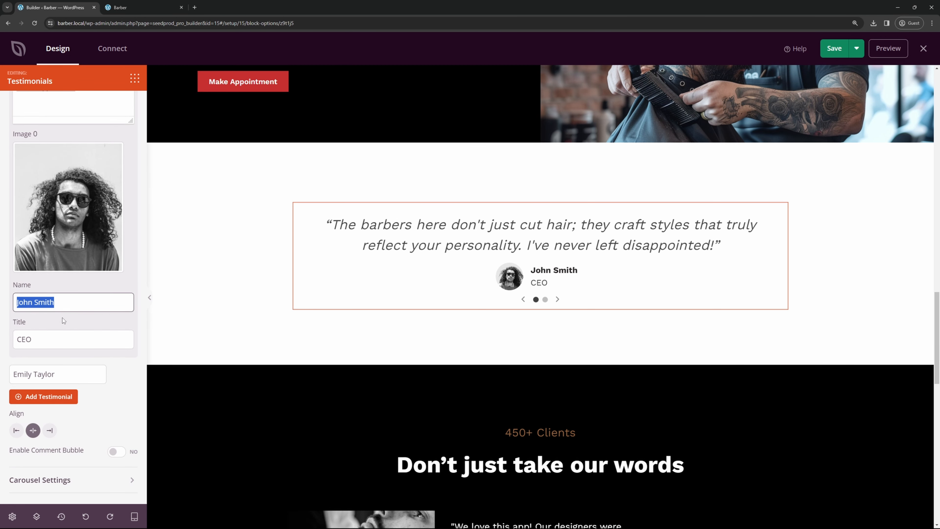
pyautogui.write('Chad Markson')
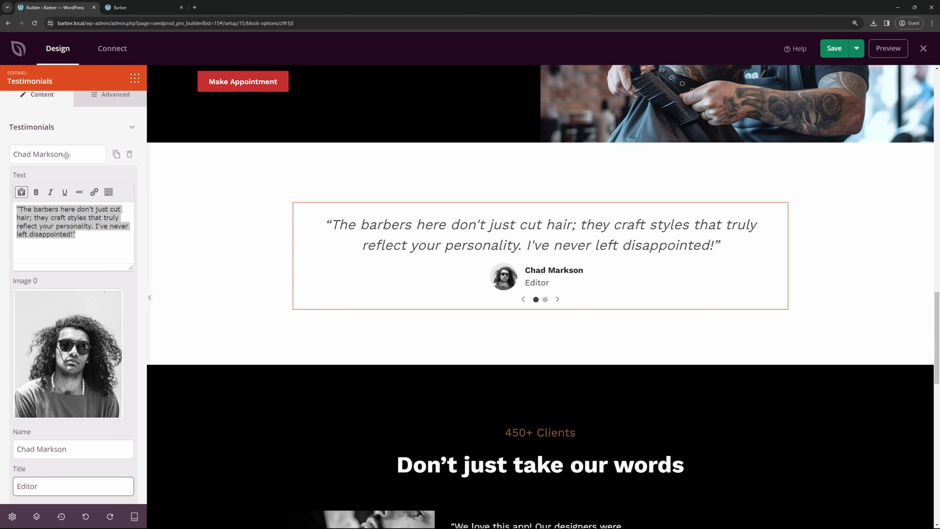
pyautogui.click(64, 160)
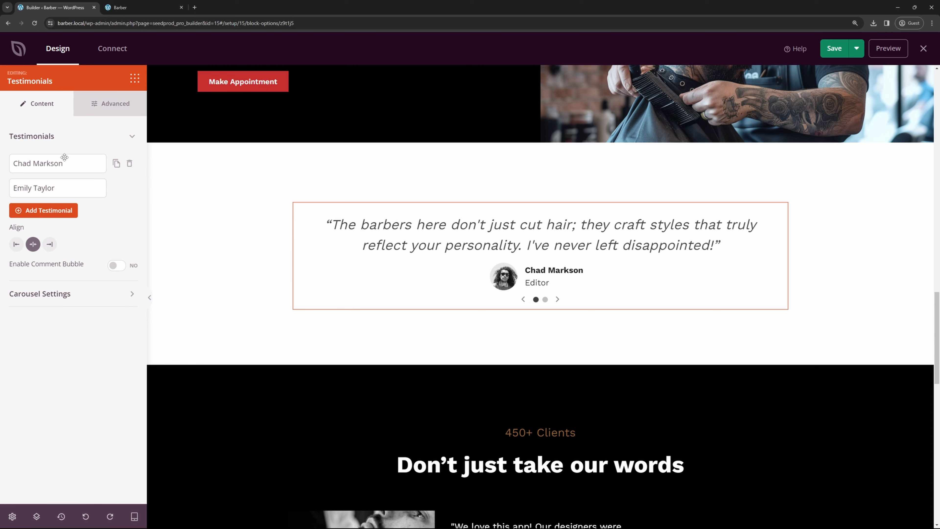
# - Duplicate the second testimonial and delete the copy
pyautogui.click(59, 188)
pyautogui.click(70, 190)
pyautogui.click(117, 188)
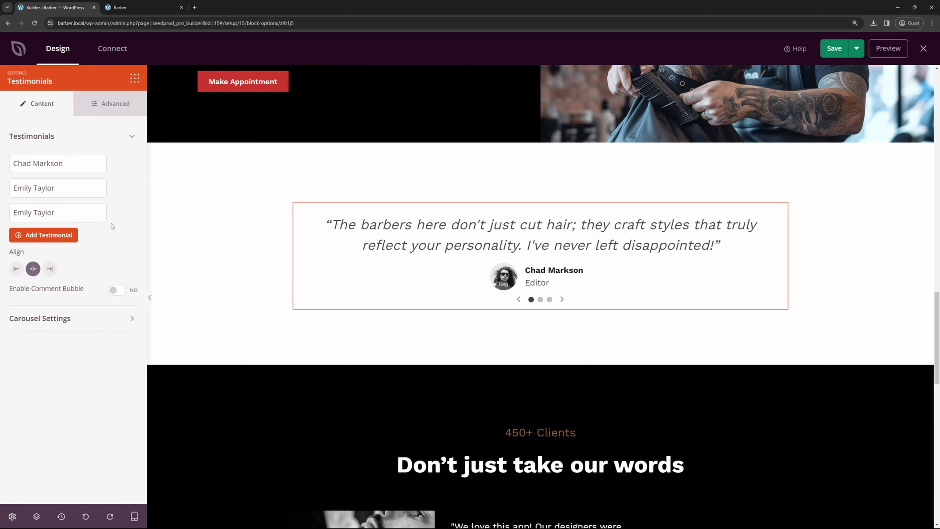
pyautogui.click(129, 212)
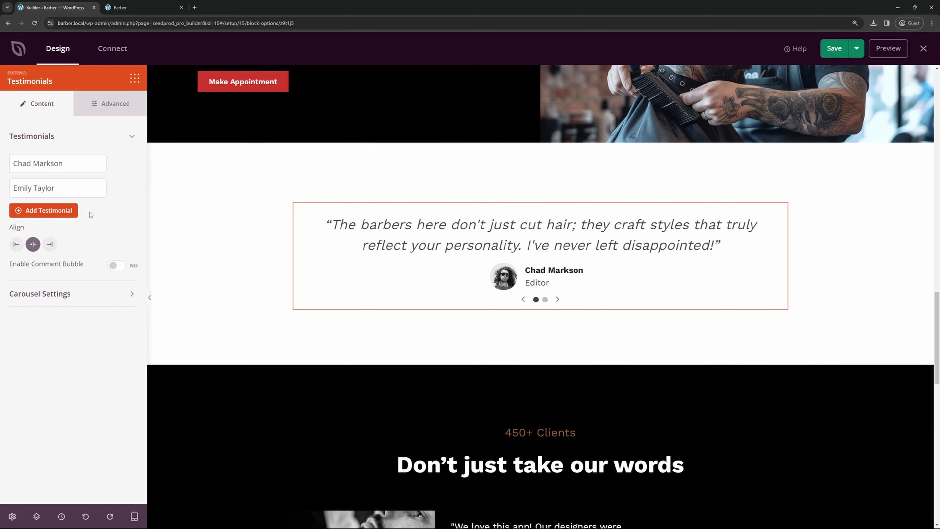
# - Add a third testimonial to the testimonials block and delete it again
pyautogui.click(40, 210)
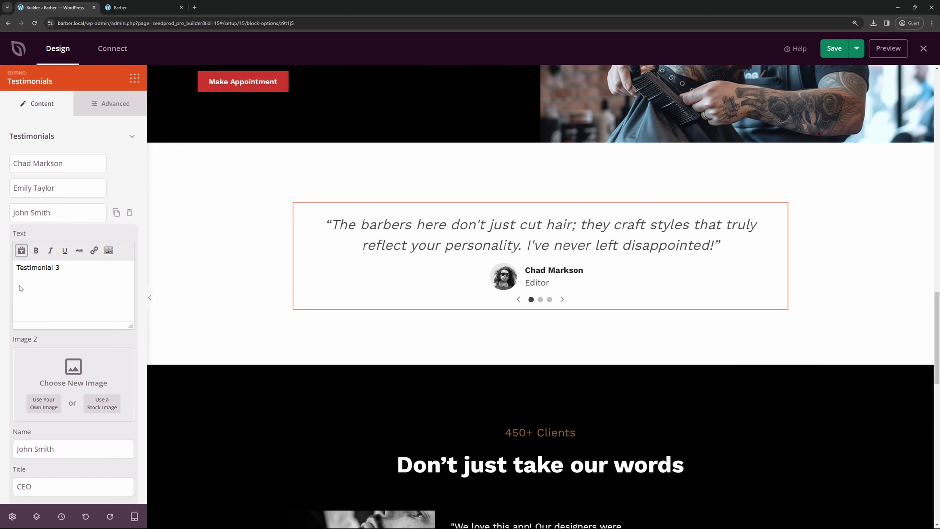
pyautogui.click(129, 213)
# - Try the alignment options of the testimonials block and set it to left-aligned
pyautogui.click(16, 244)
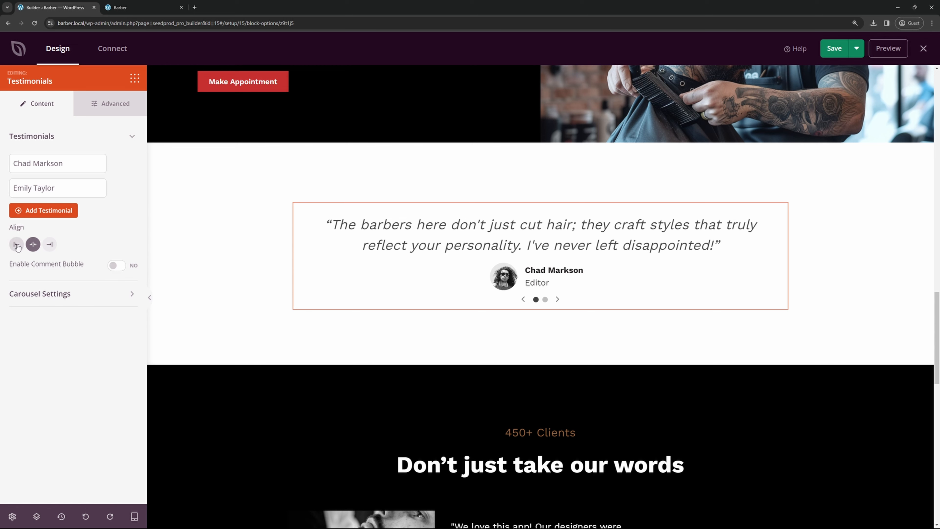
pyautogui.click(32, 244)
pyautogui.click(49, 244)
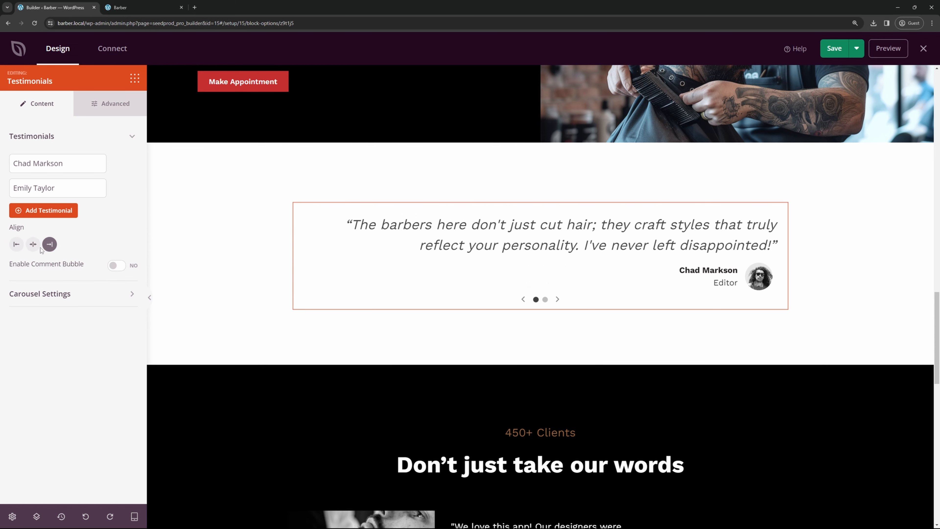
pyautogui.click(17, 244)
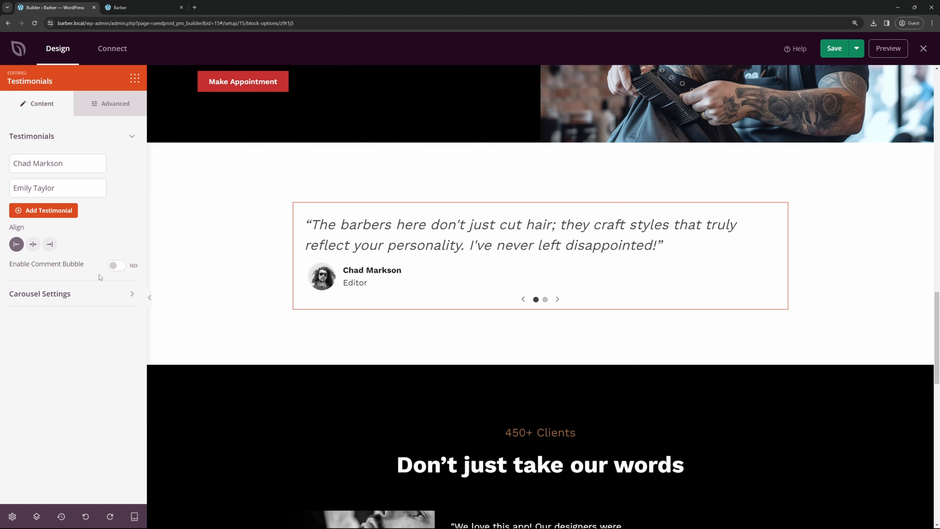
# - Enable the comment bubble for the testimonials and set its color to light grey #F2F2F2
pyautogui.click(116, 265)
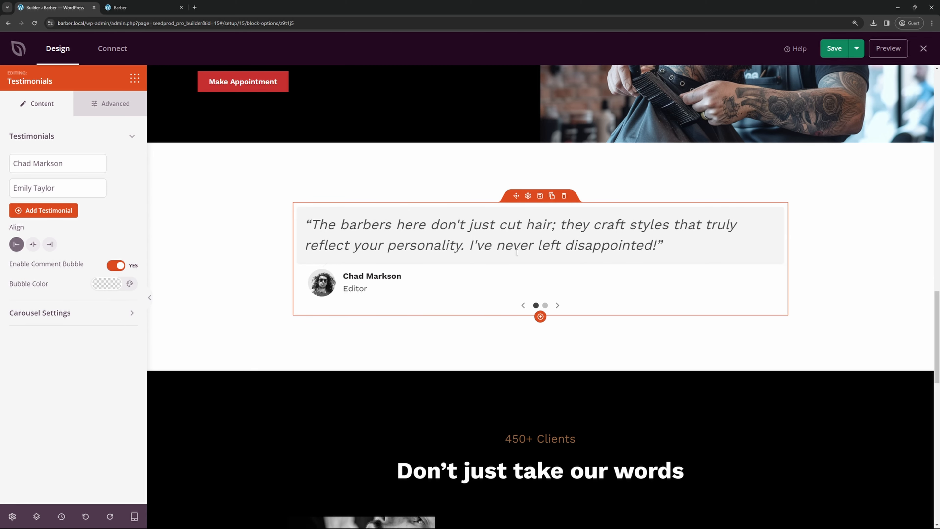
pyautogui.click(105, 287)
pyautogui.moveTo(92, 321); pyautogui.dragTo(84, 310)
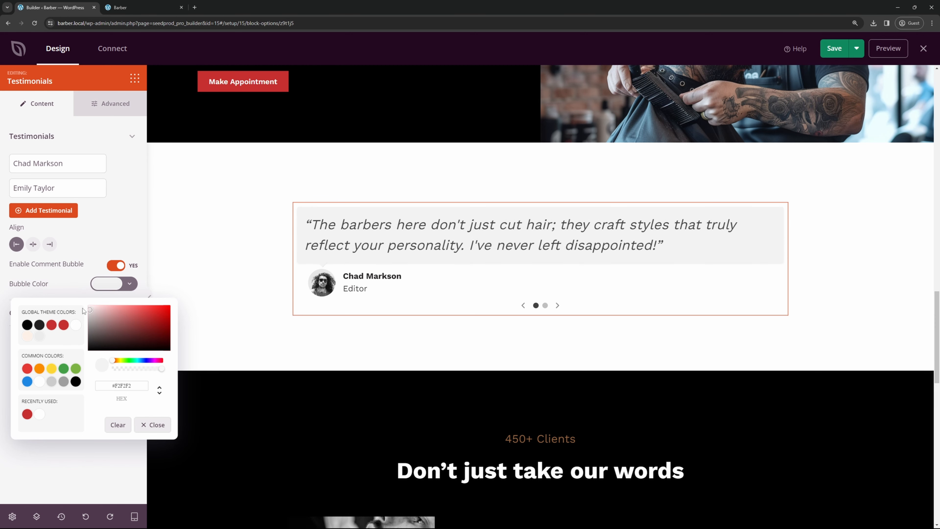
# - Try the Light navigation color mode for the testimonials carousel and switch back to Dark
pyautogui.click(64, 469)
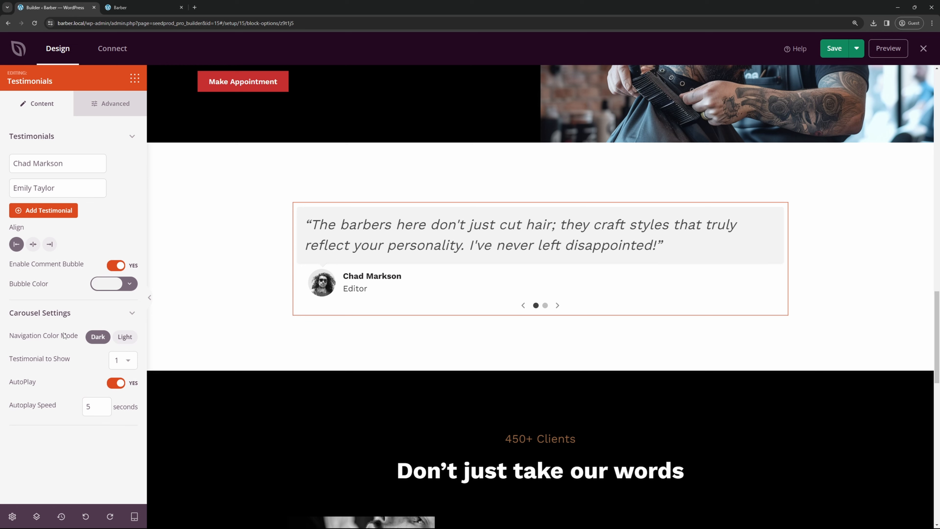
pyautogui.click(124, 336)
pyautogui.click(98, 338)
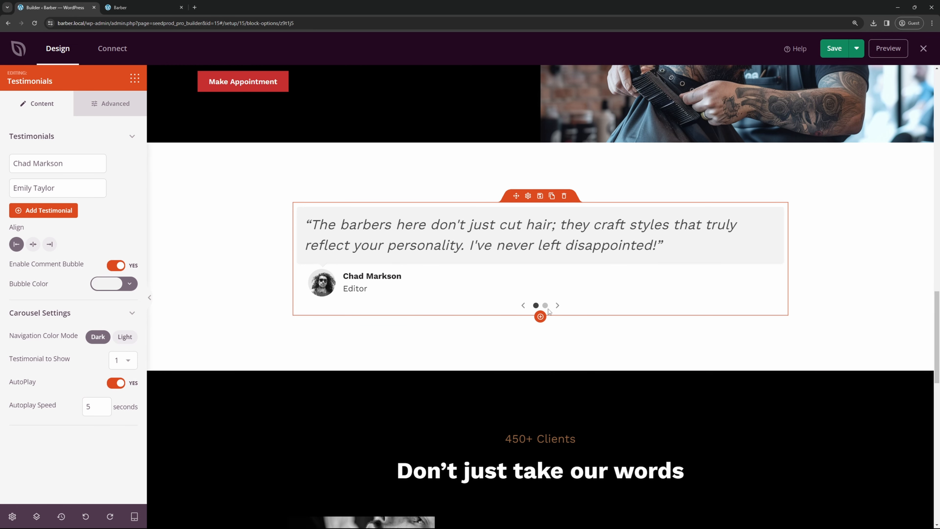
# - Try showing 2 testimonials at once, return to 1, and look at the block's advanced style settings
pyautogui.click(126, 359)
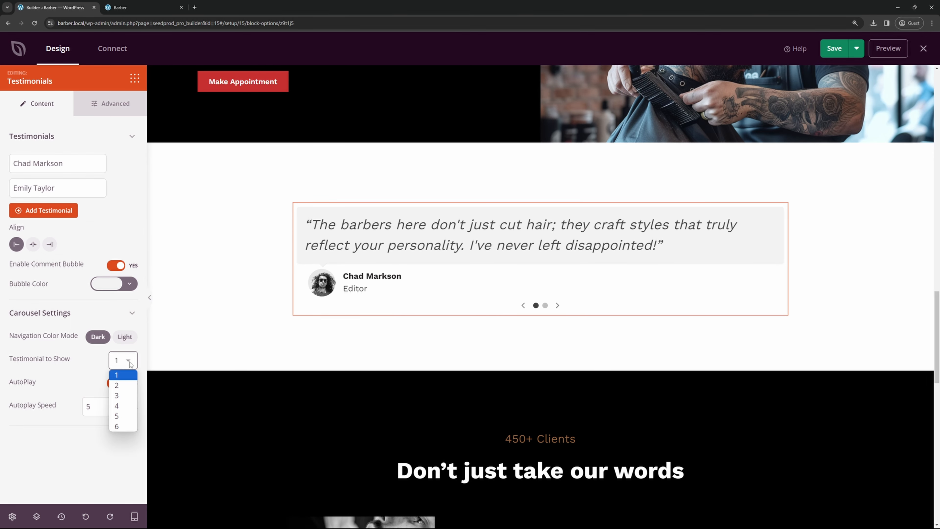
pyautogui.click(119, 381)
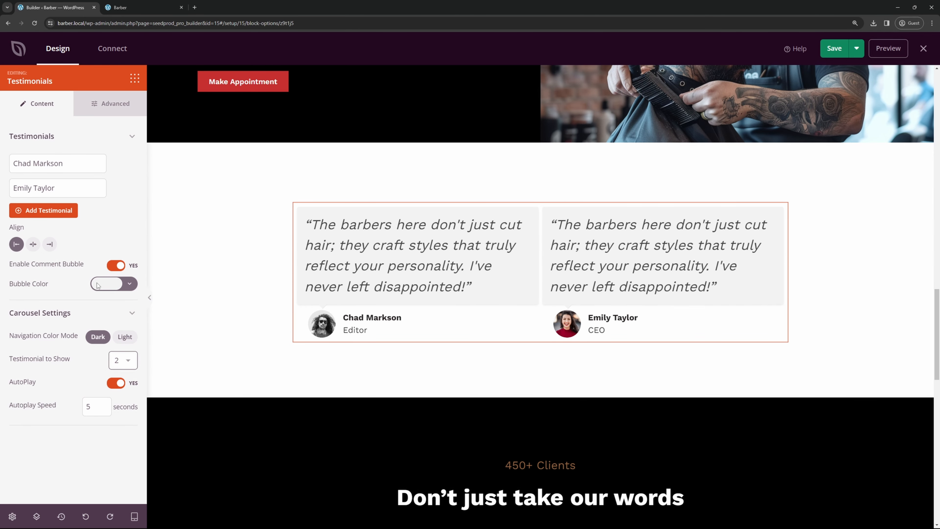
pyautogui.click(128, 362)
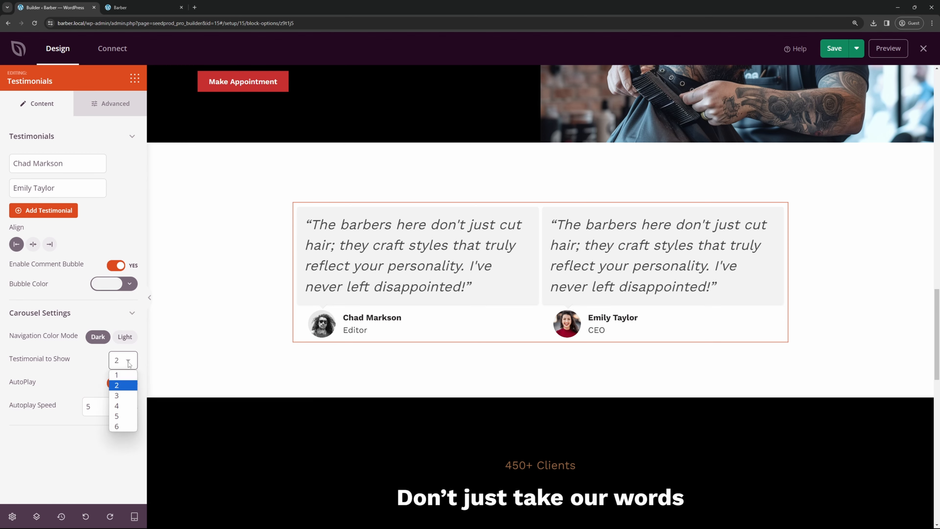
pyautogui.click(118, 375)
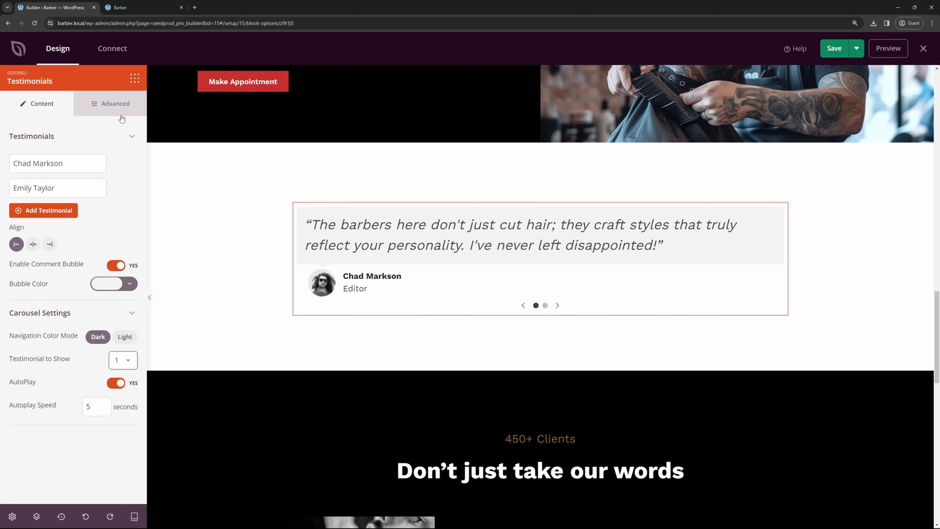
pyautogui.click(108, 110)
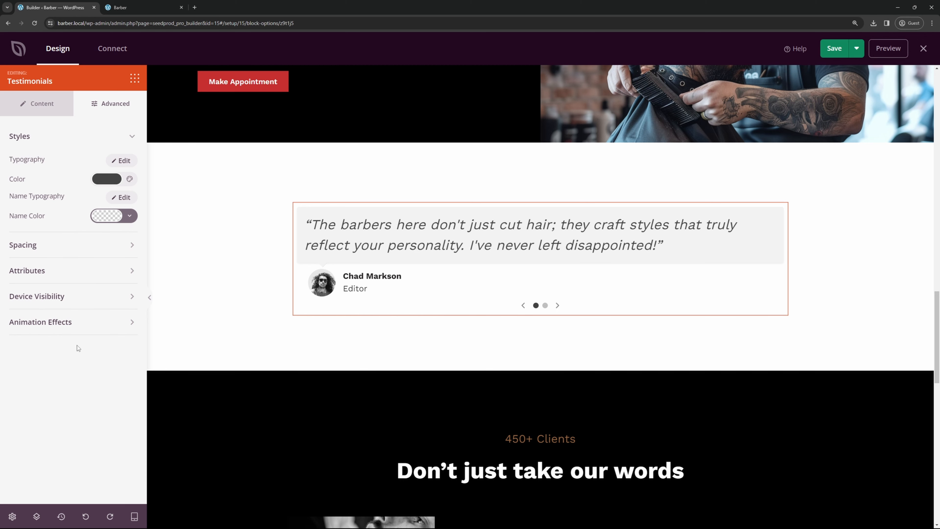
# - Change the "450+ Clients" text above the "Don't just take our words" headline to "650+ Happy Clients"
pyautogui.scroll(-6, 500, 249)
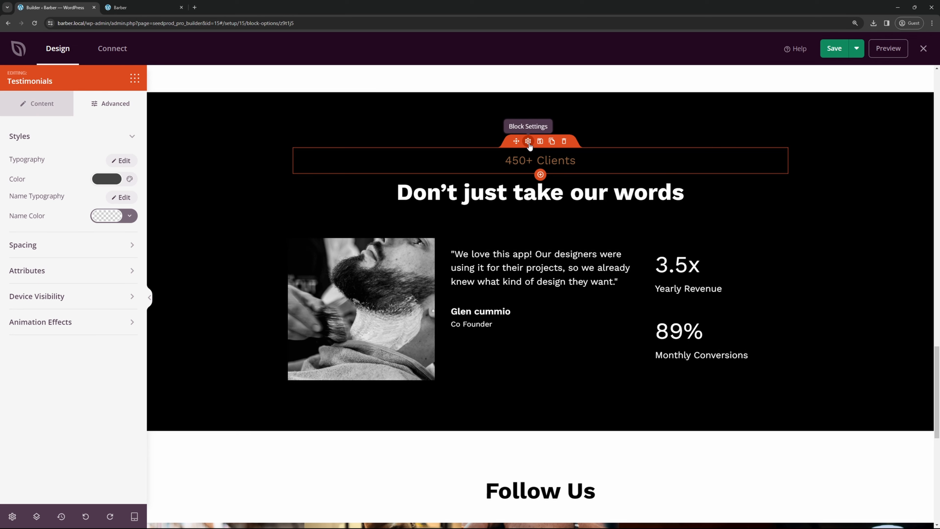
pyautogui.click(528, 141)
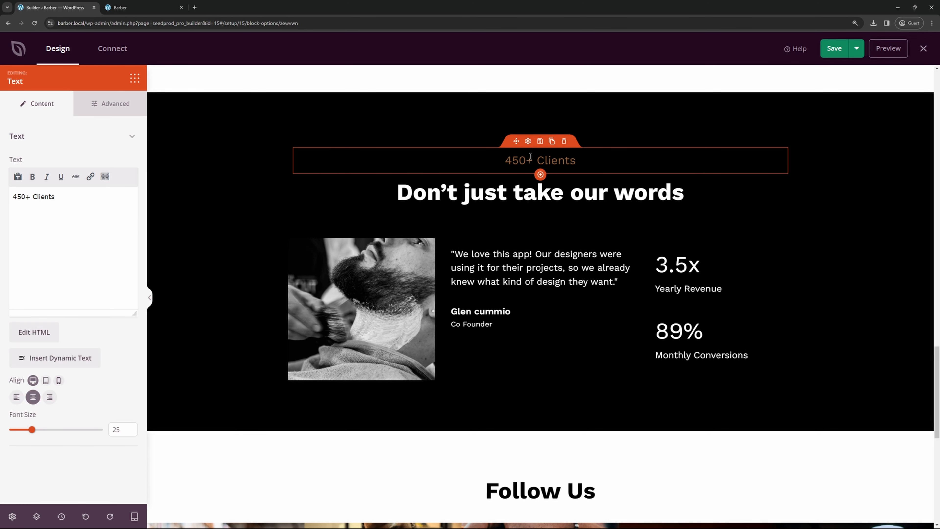
pyautogui.tripleClick(47, 206)
pyautogui.click(20, 197)
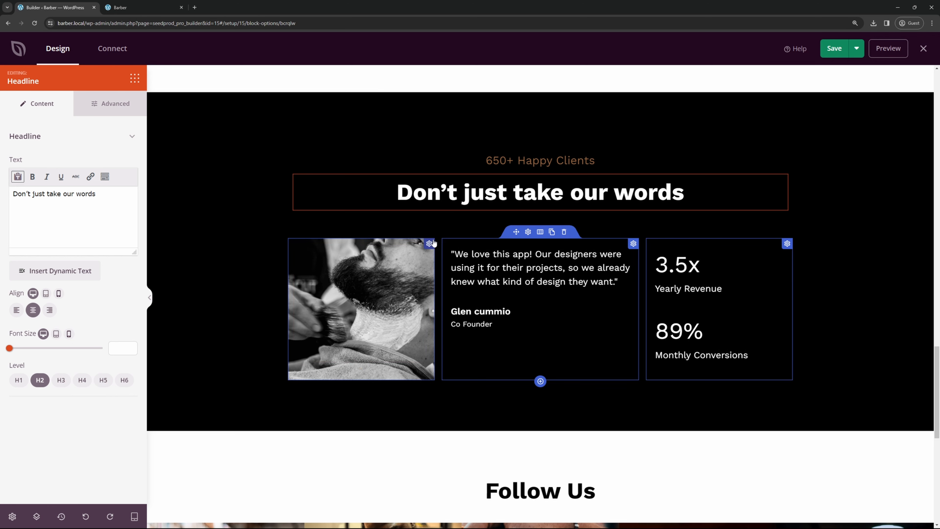
# - Replace the beard-shaving background image beside the client quote with the own black-and-white photo of a bearded man getting a haircut
pyautogui.click(433, 245)
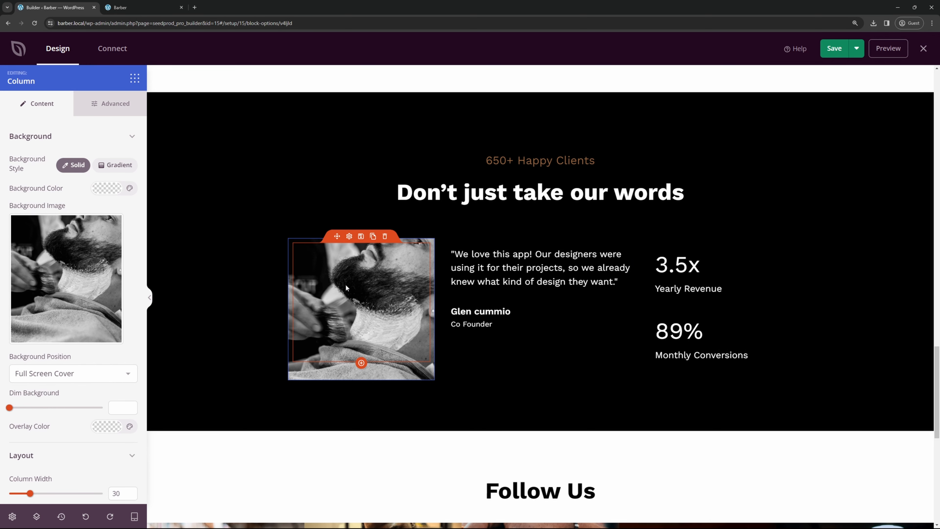
pyautogui.moveTo(68, 250)
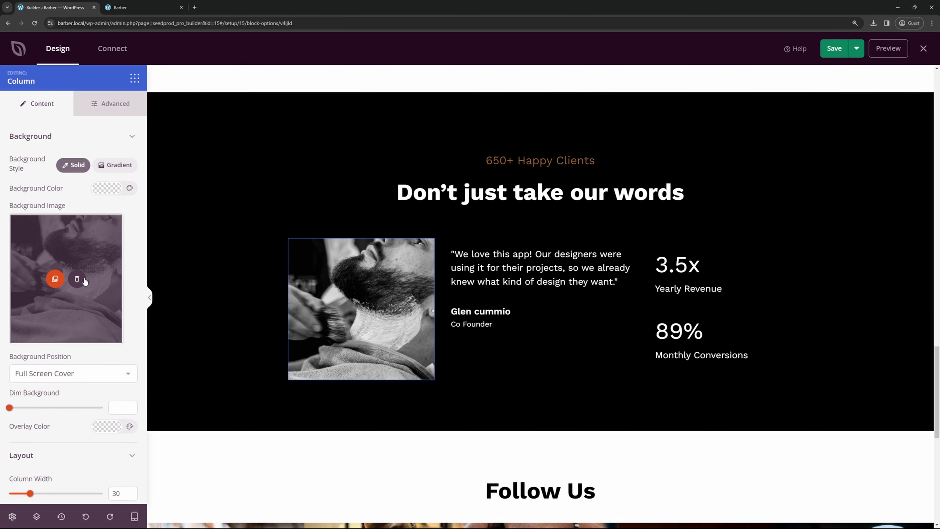
pyautogui.click(77, 279)
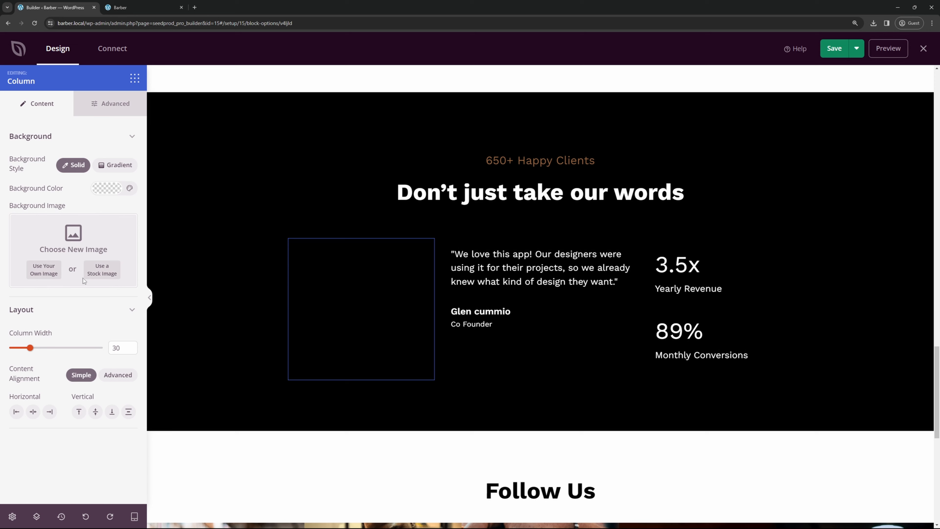
pyautogui.click(43, 270)
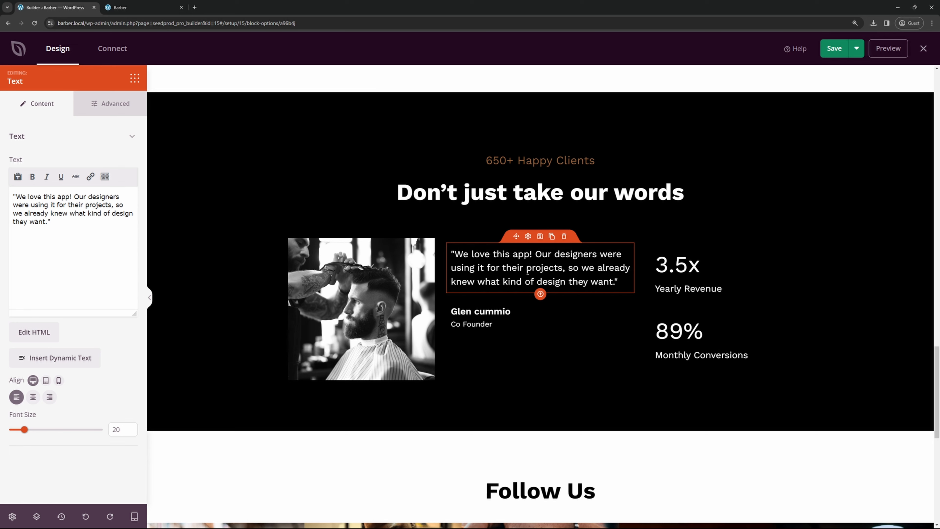
# - Look through the settings of the quoted client's name and title texts and of the Yearly Revenue and Monthly Conversions counters
pyautogui.click(512, 312)
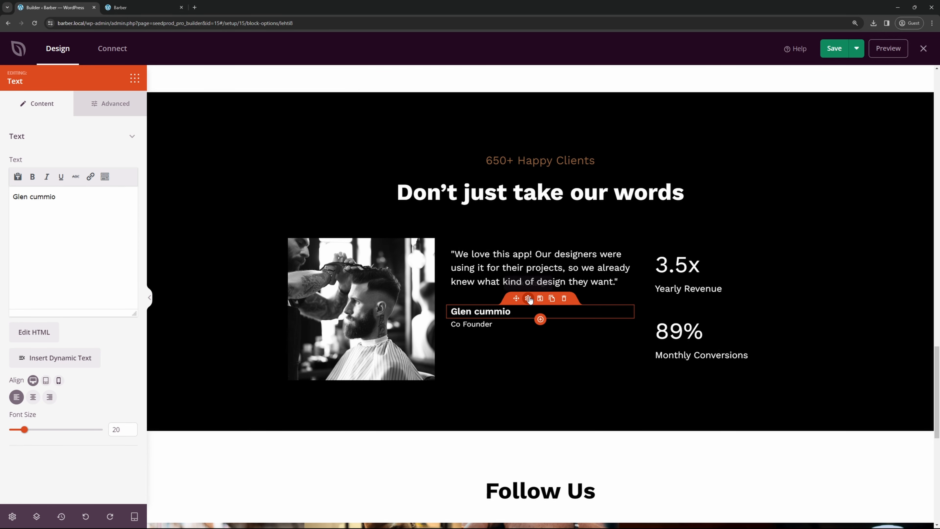
pyautogui.click(523, 323)
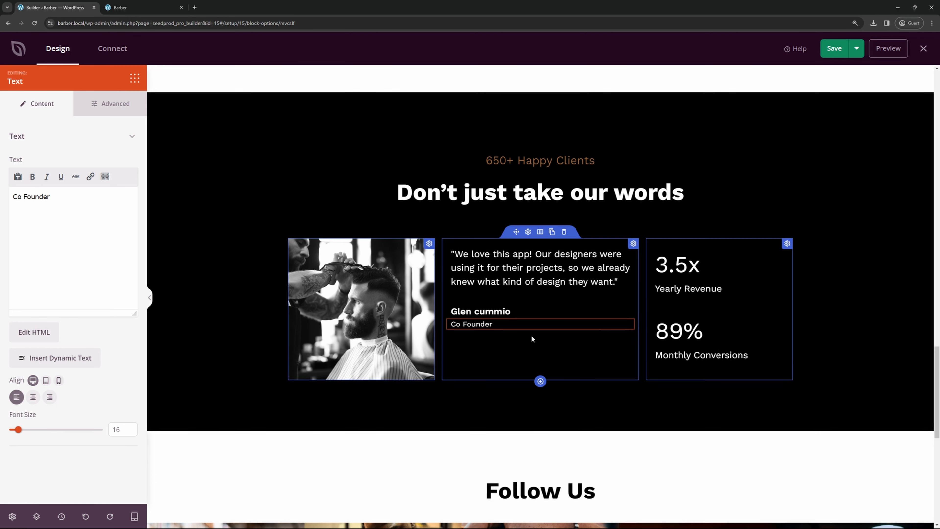
pyautogui.click(707, 236)
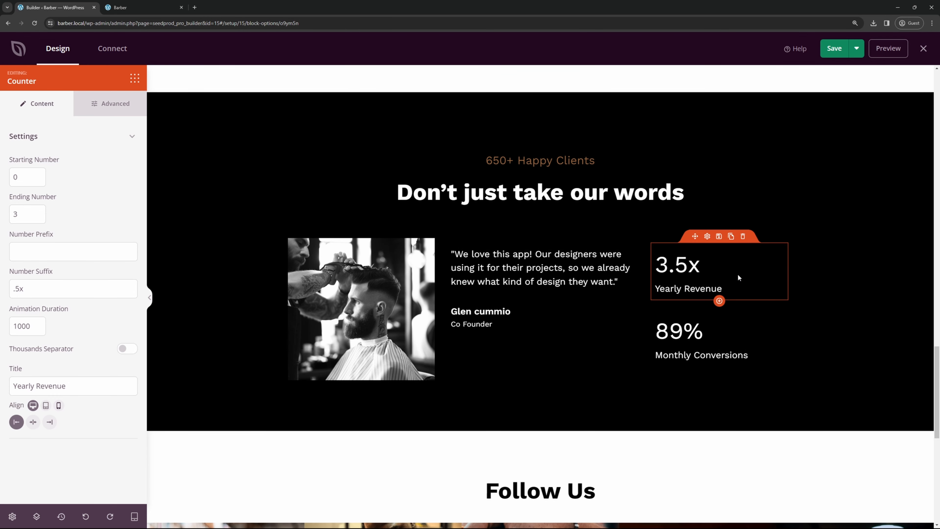
pyautogui.click(707, 304)
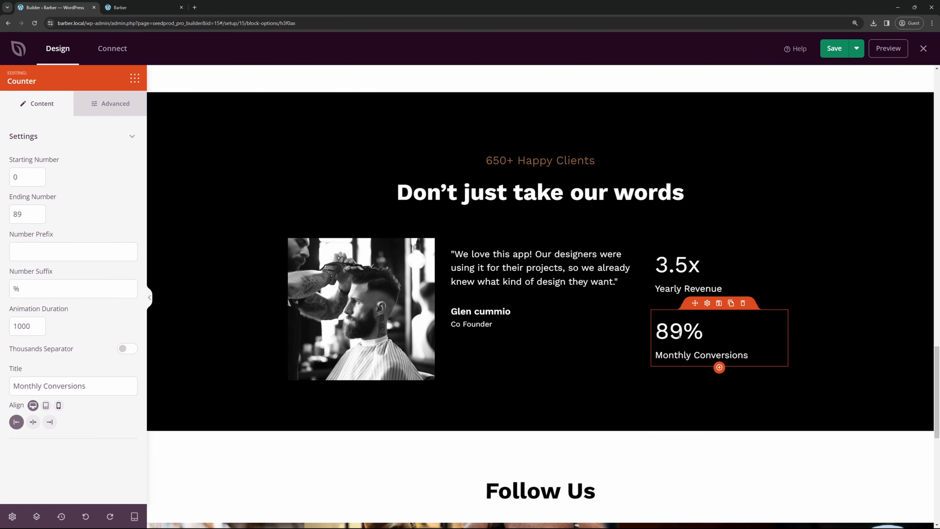
pyautogui.doubleClick(18, 174)
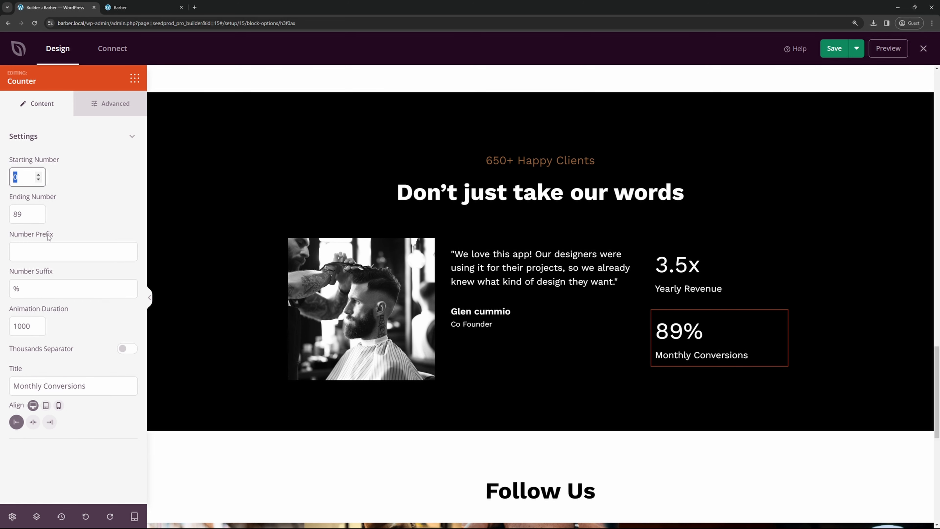
pyautogui.doubleClick(37, 214)
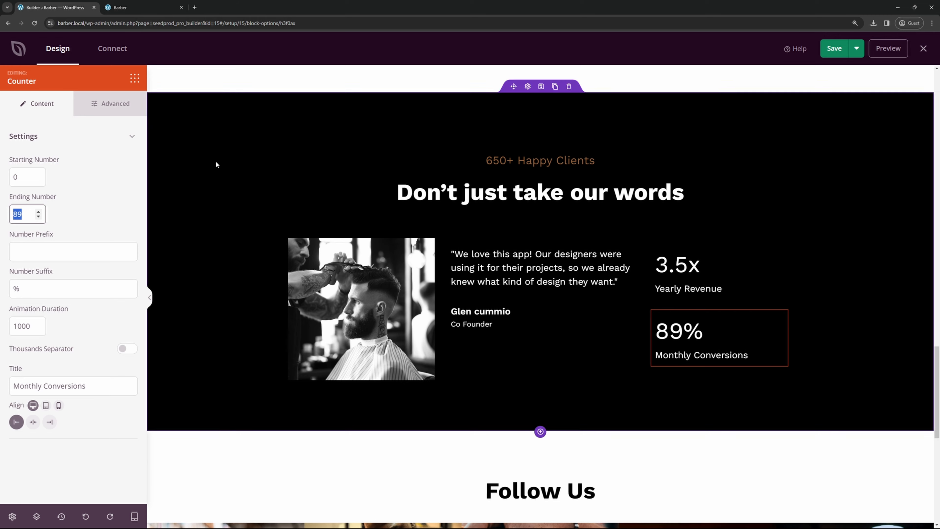
# - Save the homepage and check the "Don't just take our words" section on the reloaded live site
pyautogui.click(835, 48)
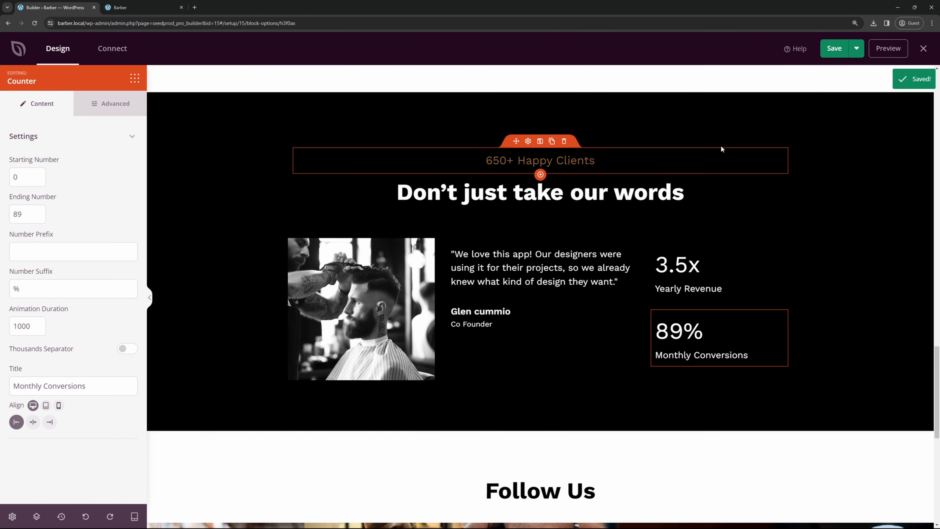
pyautogui.click(122, 7)
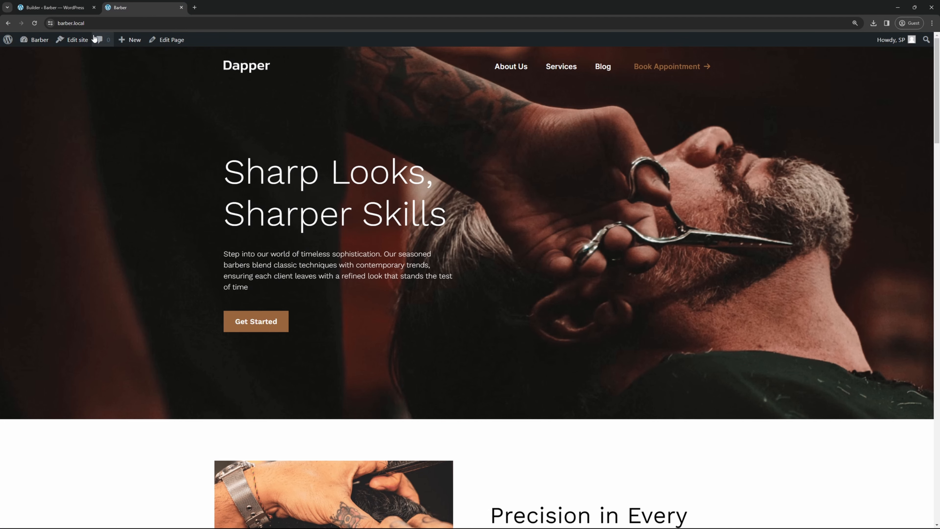
pyautogui.click(34, 23)
pyautogui.moveTo(937, 68); pyautogui.dragTo(937, 361)
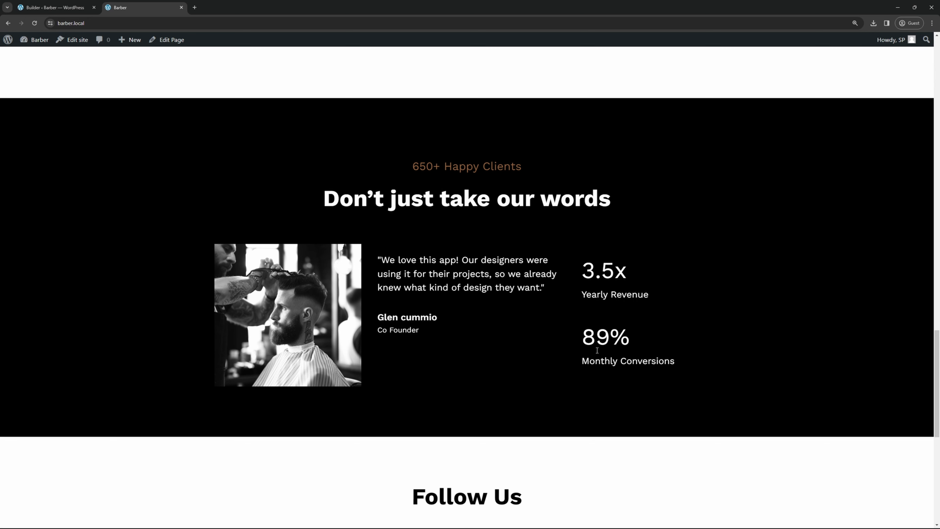
# - Return to the page builder and set the Monthly Conversions counter's animation duration to 2000
pyautogui.hotkey('ctrl', 'shift', 'Tab')
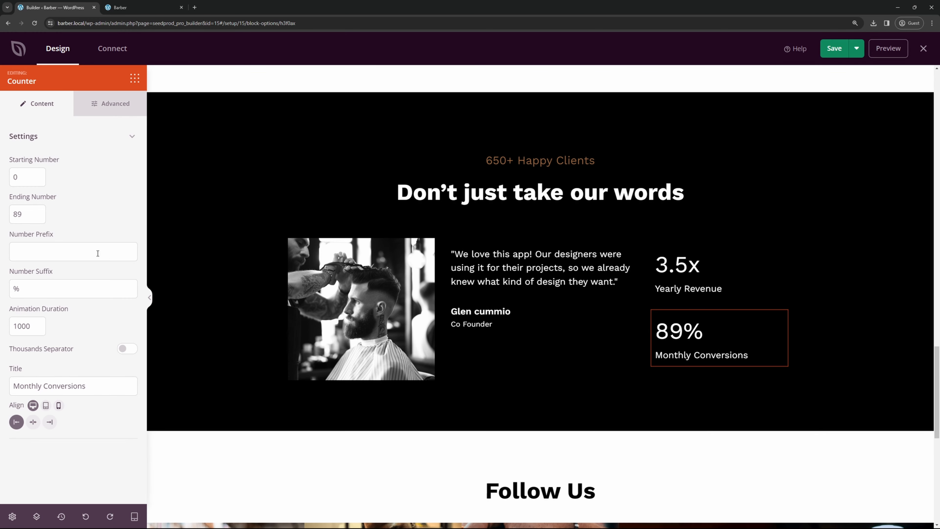
pyautogui.click(57, 252)
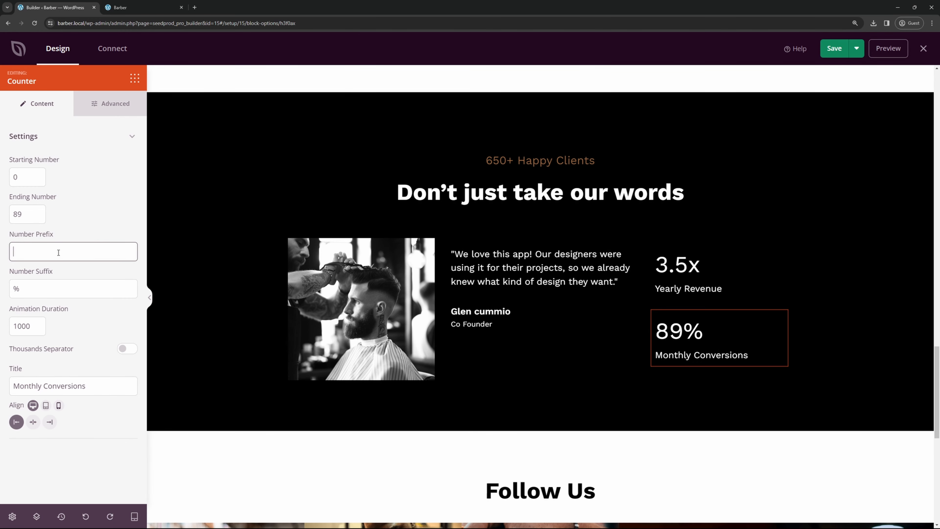
pyautogui.click(35, 288)
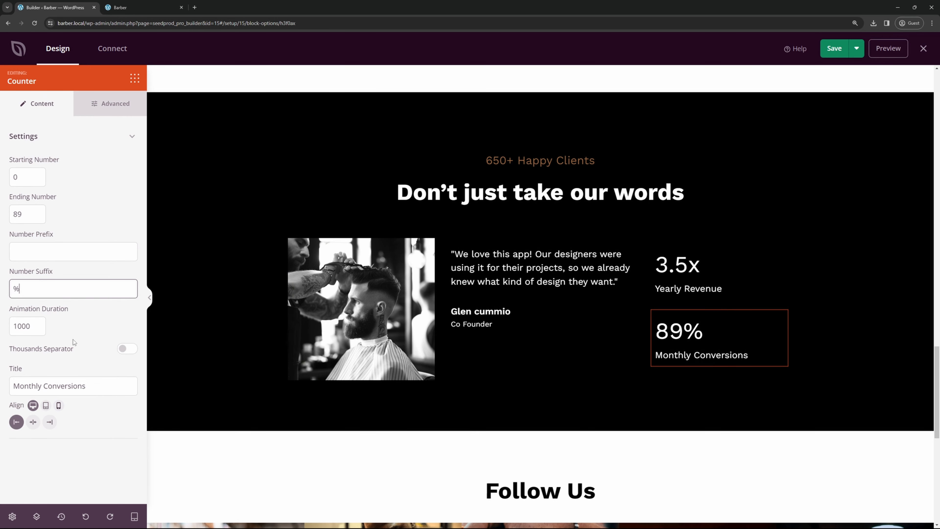
pyautogui.moveTo(16, 326); pyautogui.dragTo(8, 329)
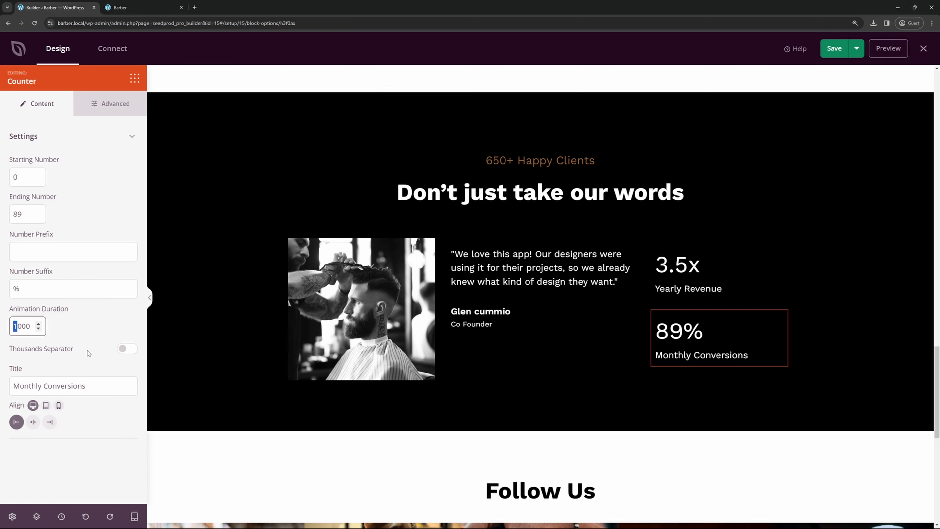
pyautogui.write('2')
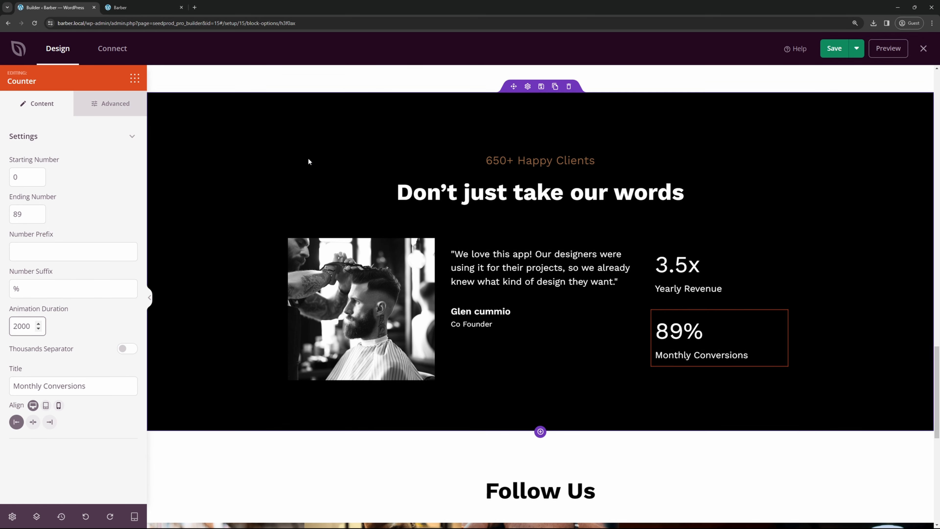
# - Set the Yearly Revenue counter's animation duration to 2000 and open its advanced style settings
pyautogui.click(712, 256)
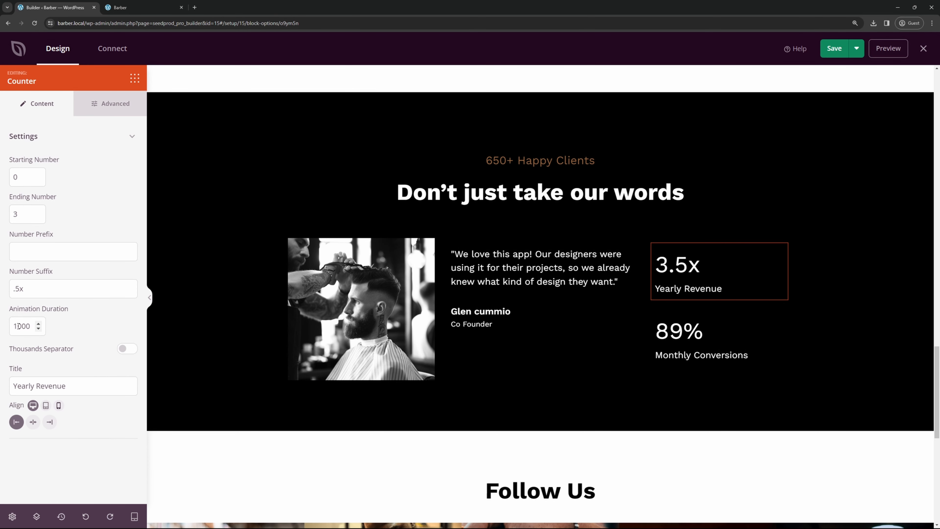
pyautogui.moveTo(18, 326); pyautogui.dragTo(13, 325)
pyautogui.write('2')
pyautogui.click(111, 107)
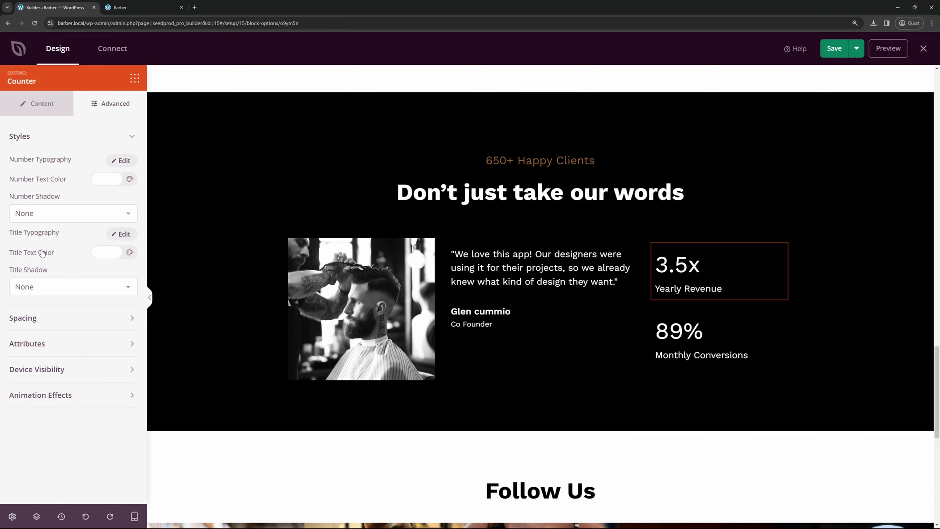
# - Save the homepage and open its footer template for editing
pyautogui.scroll(-10, 818, 291)
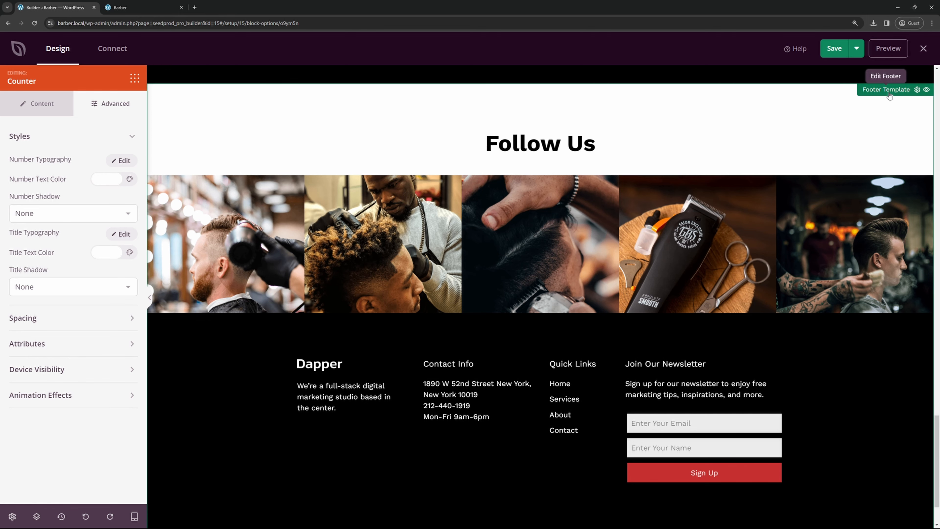
pyautogui.scroll(-2, 867, 292)
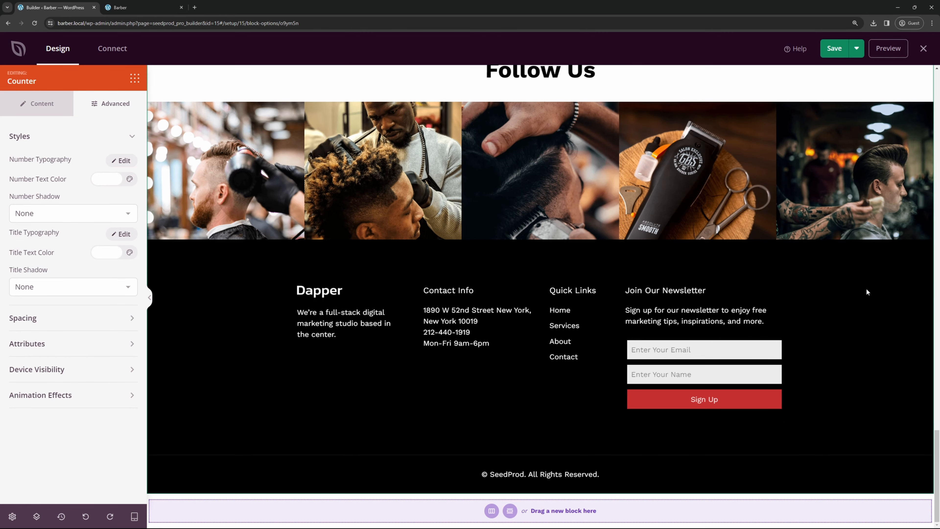
pyautogui.scroll(2, 532, 470)
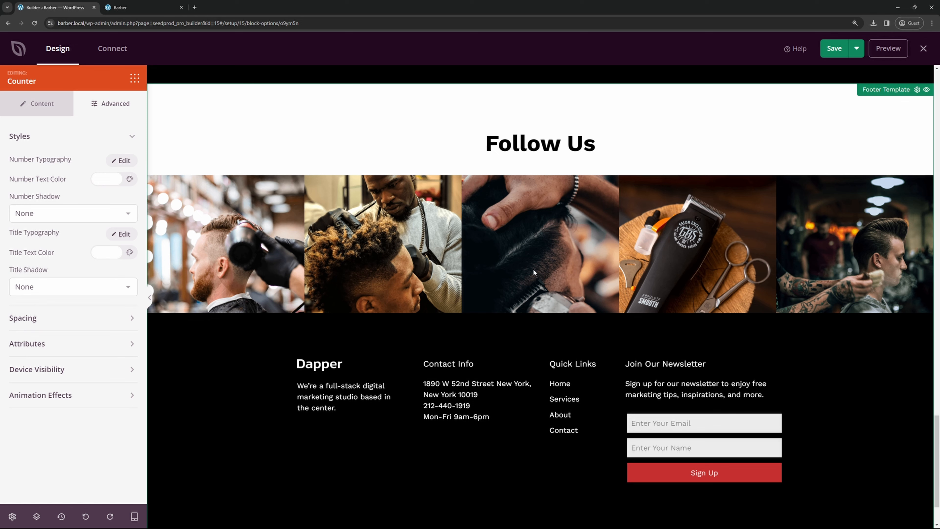
pyautogui.click(834, 48)
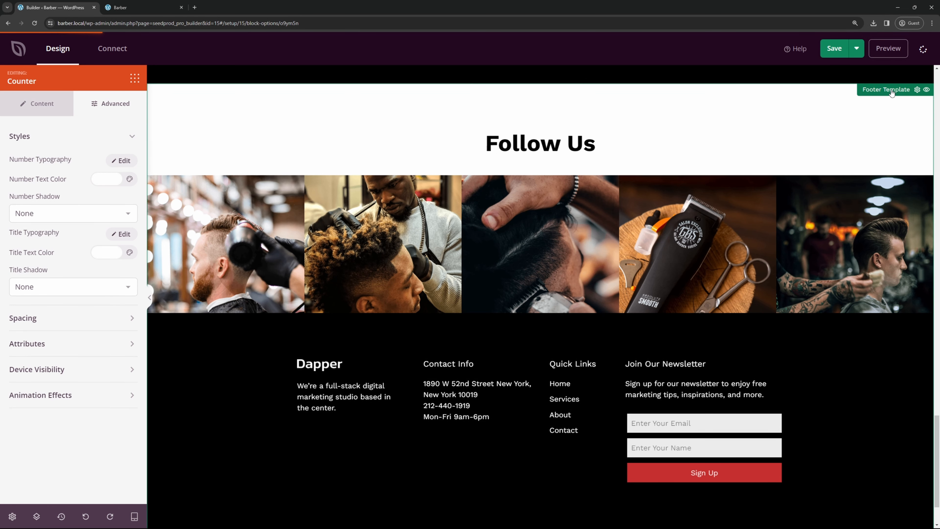
pyautogui.click(891, 91)
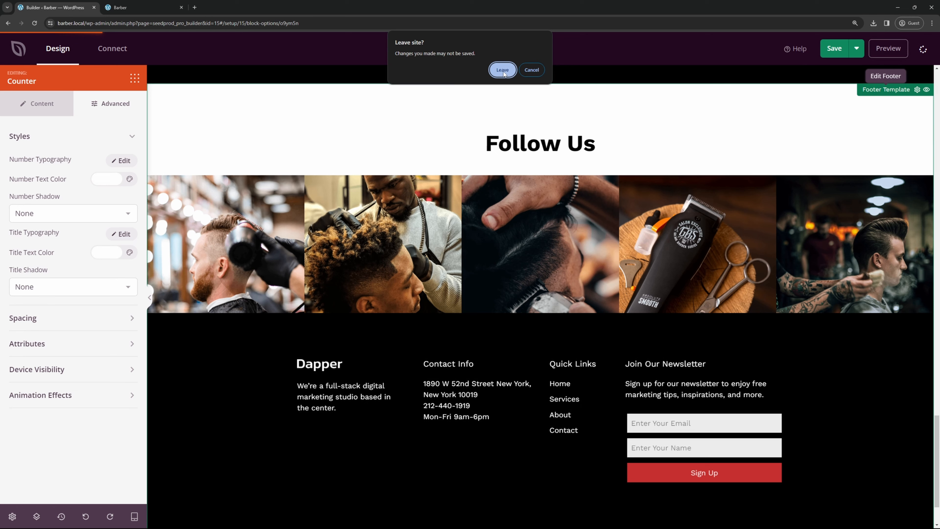
pyautogui.click(531, 70)
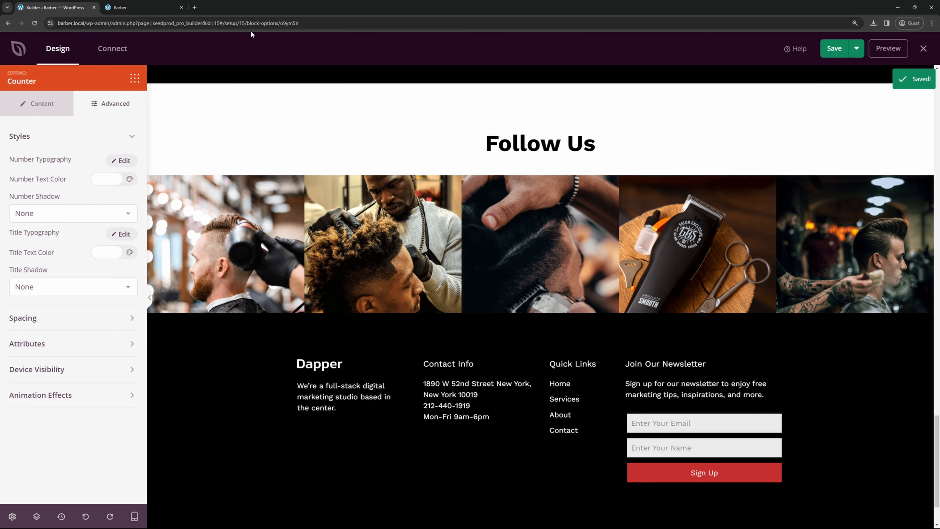
pyautogui.click(879, 93)
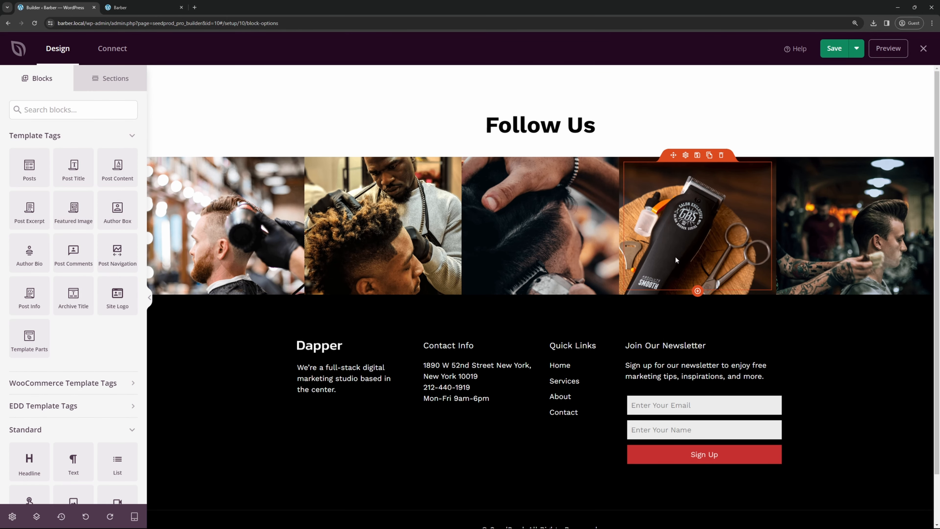
# - Change the "Follow Us" headline above the footer's image row to "Follow Our Work"
pyautogui.scroll(-2, 385, 375)
pyautogui.scroll(2, 388, 374)
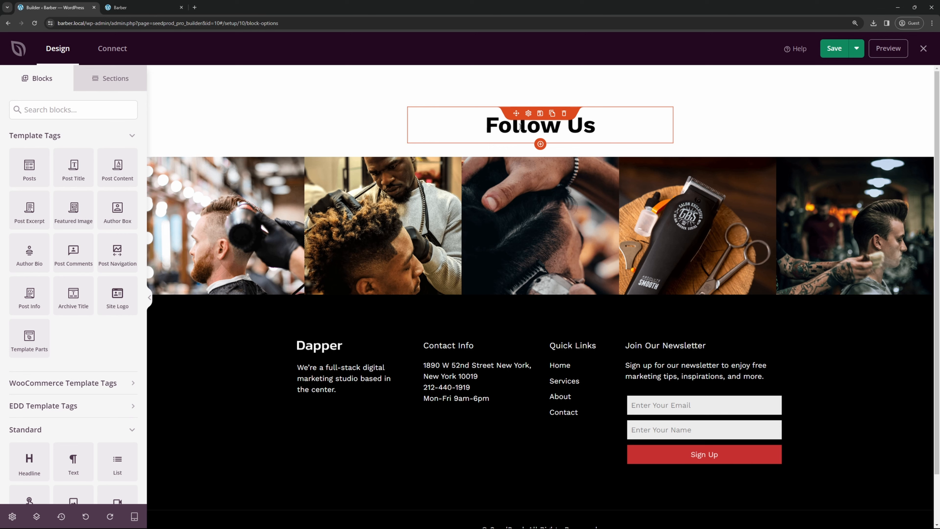
pyautogui.click(528, 114)
pyautogui.click(68, 208)
pyautogui.hotkey('ctrl', 'a')
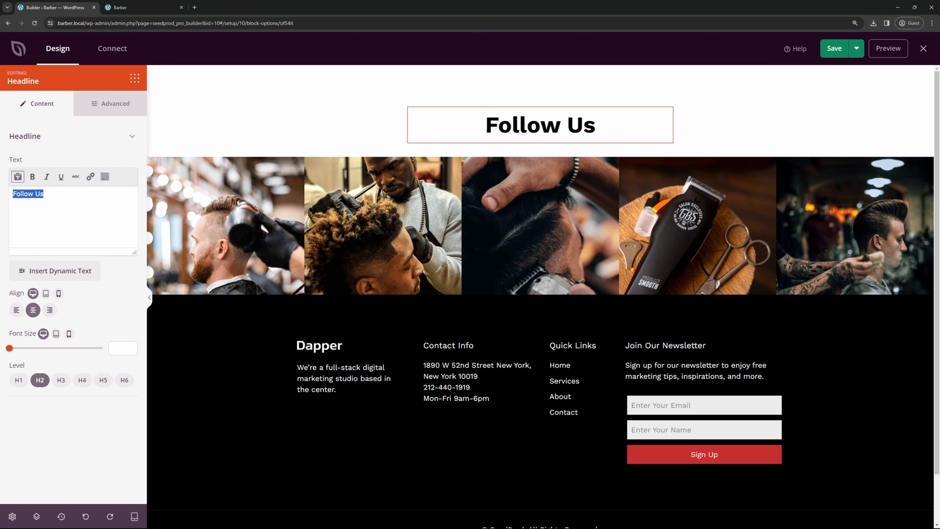
pyautogui.write('Follow Our Work')
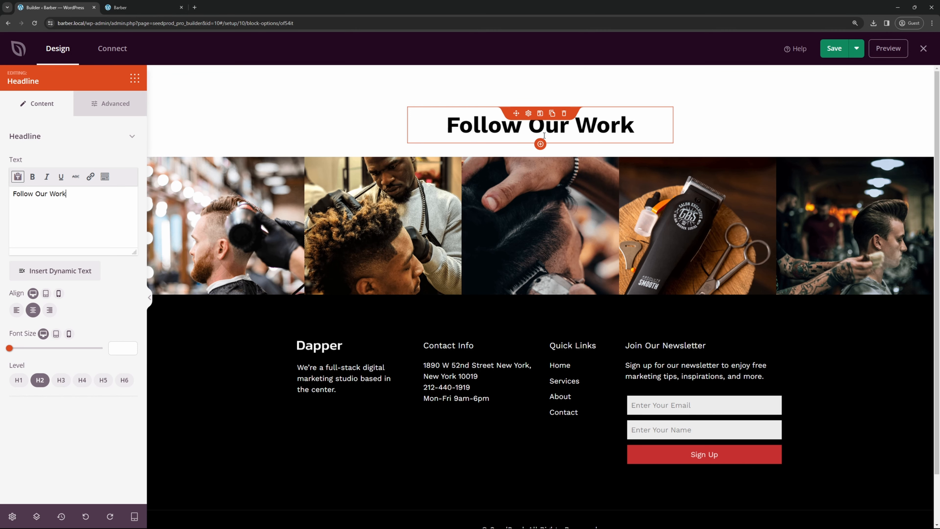
# - Open the first gallery image's column settings, look over Smash Balloon's Instagram Feed page, and return to the footer builder
pyautogui.click(225, 203)
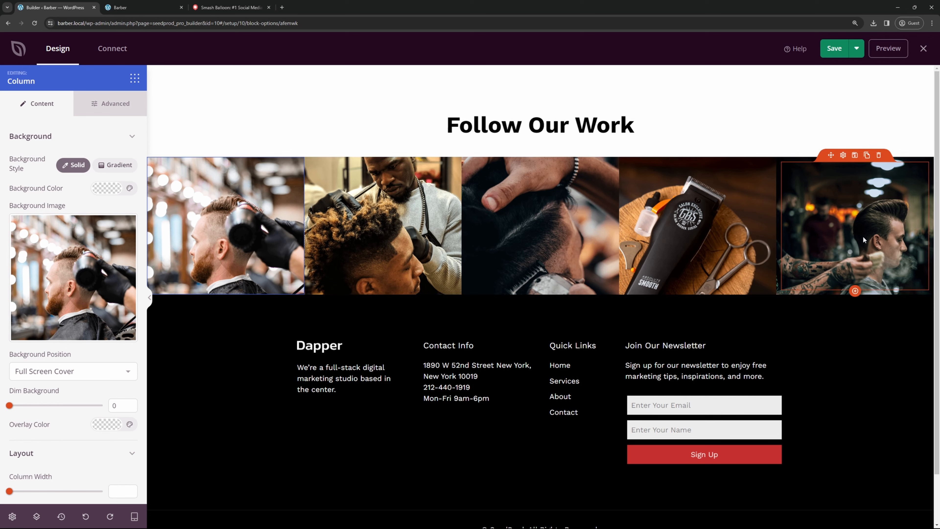
pyautogui.click(223, 8)
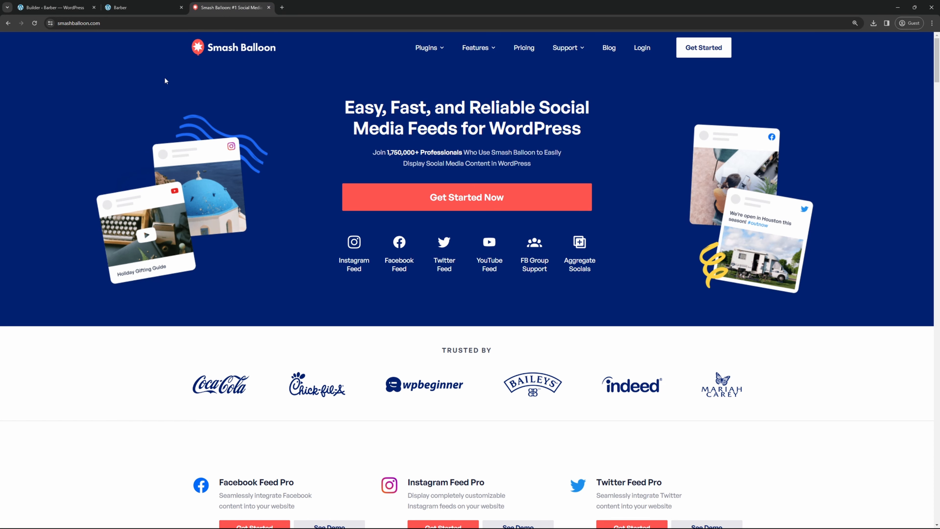
pyautogui.moveTo(440, 51)
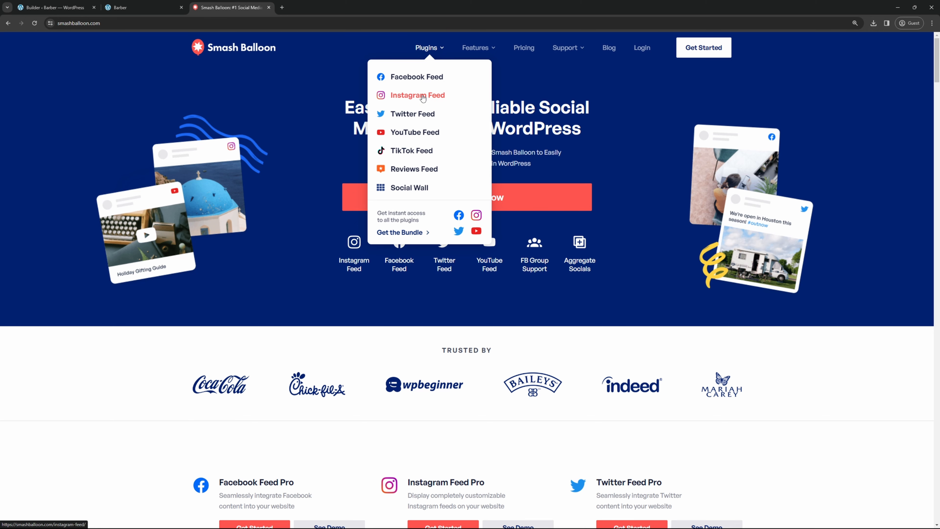
pyautogui.click(424, 96)
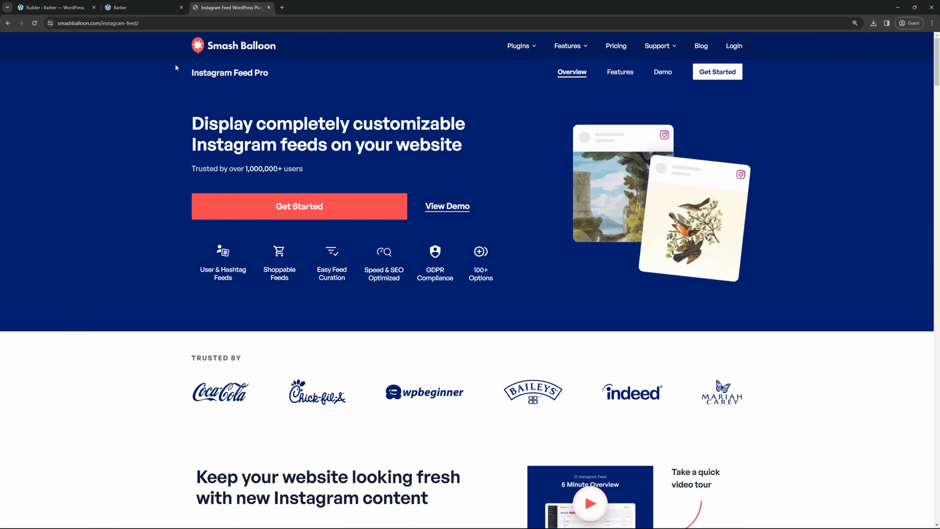
pyautogui.scroll(-10, 866, 212)
pyautogui.scroll(10, 847, 228)
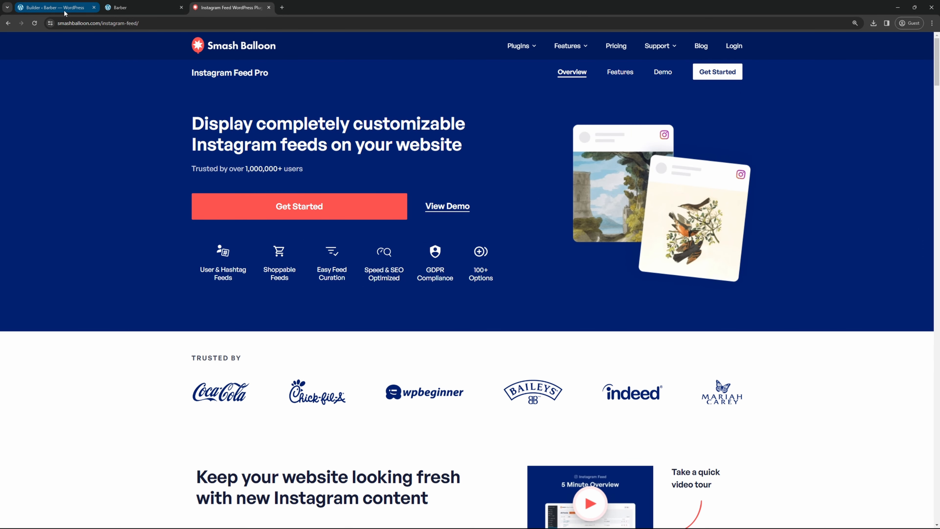
pyautogui.click(55, 8)
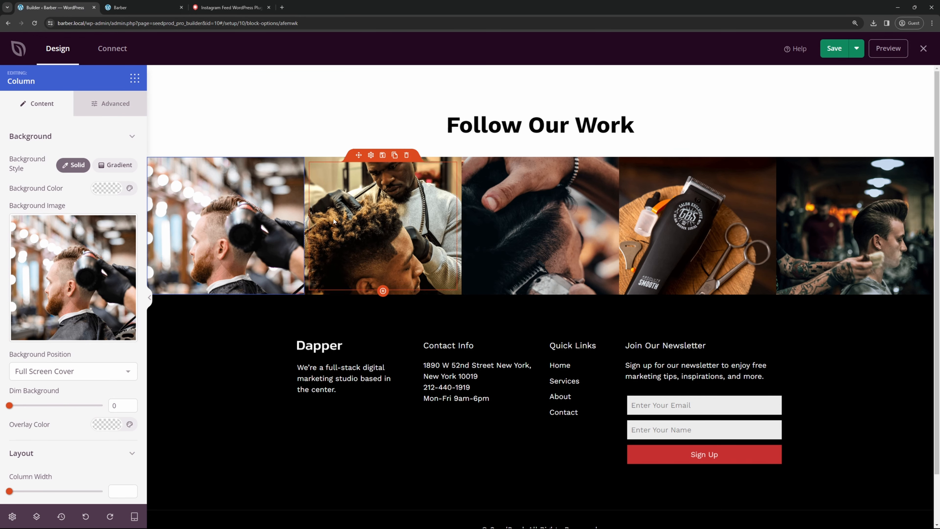
# - Look through the Standard and Hashtag demos of Smash Balloon's Instagram Feed Pro, and close the site
pyautogui.click(231, 8)
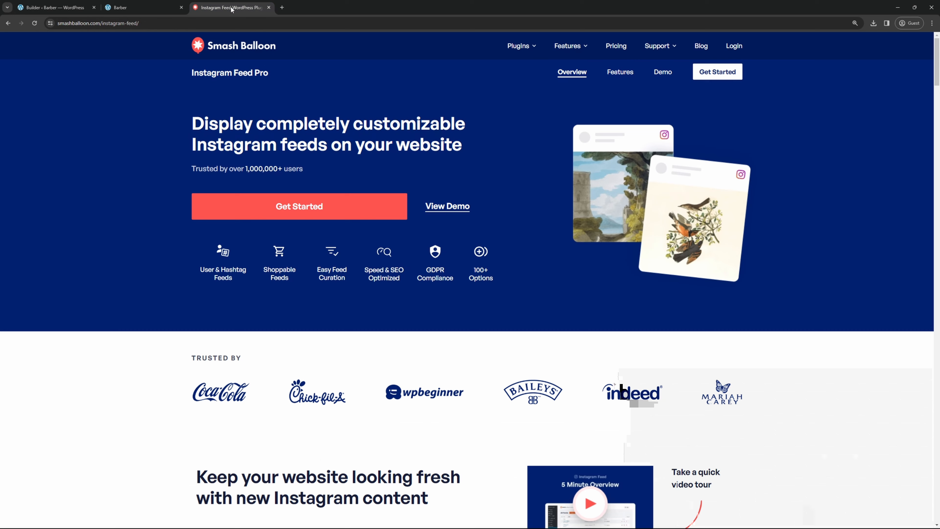
pyautogui.click(662, 72)
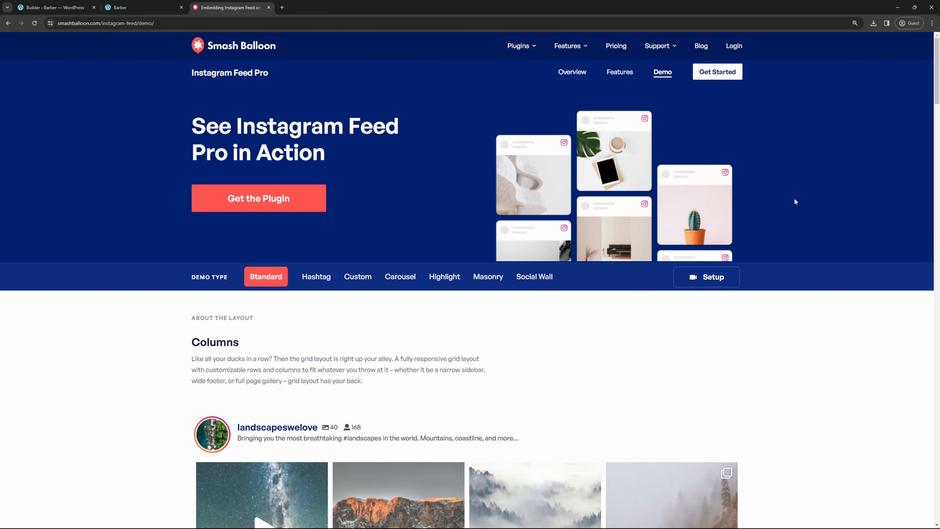
pyautogui.scroll(-5, 793, 198)
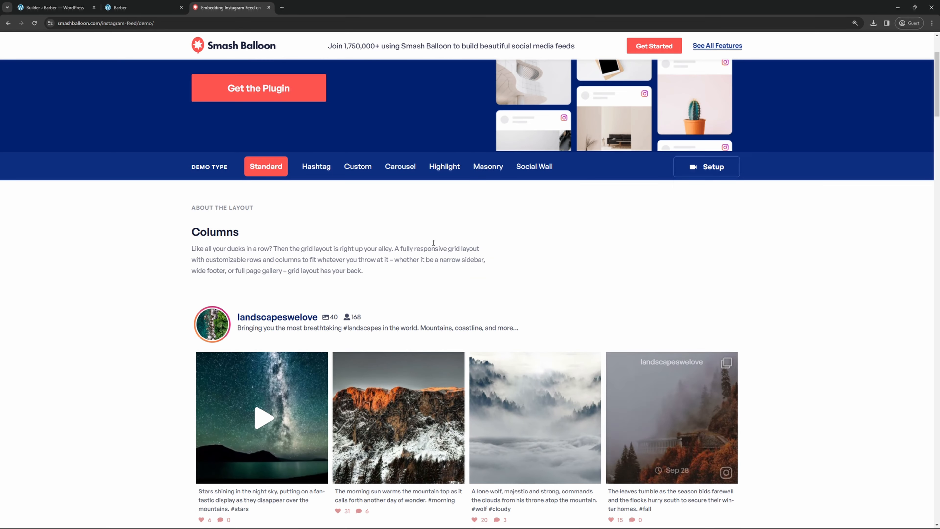
pyautogui.scroll(3, 335, 182)
pyautogui.click(316, 166)
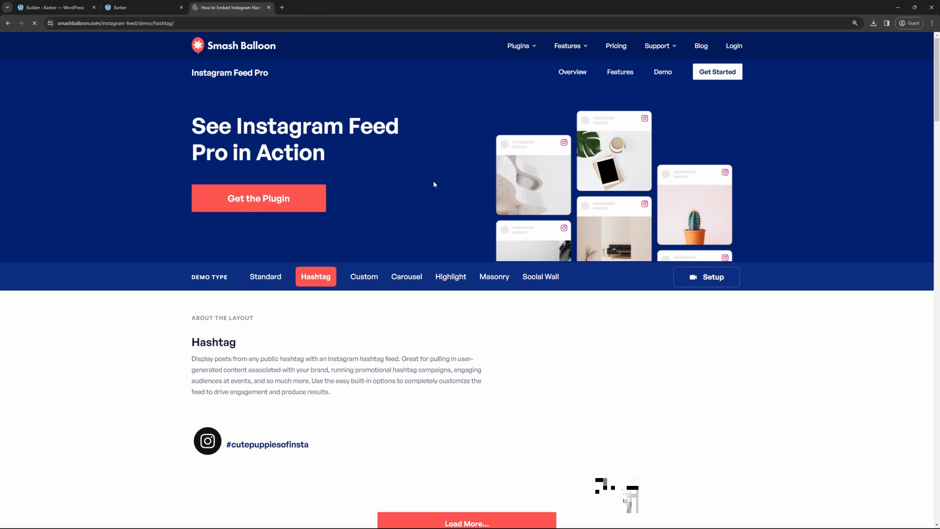
pyautogui.scroll(-1, 457, 295)
pyautogui.scroll(-4, 457, 295)
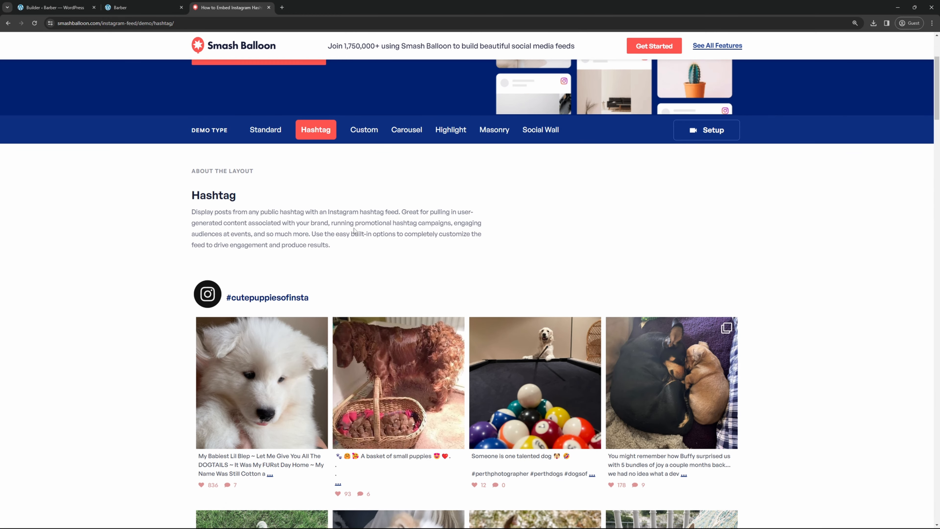
pyautogui.scroll(3, 309, 189)
pyautogui.hotkey('ctrl', 'w')
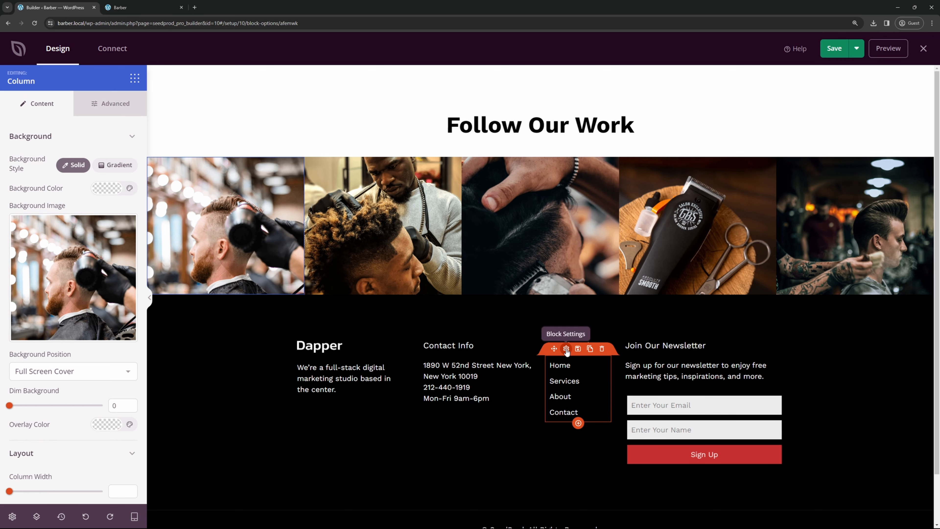
# - Open the footer's Quick Links menu settings and examine the Home item's text and URL link
pyautogui.click(566, 349)
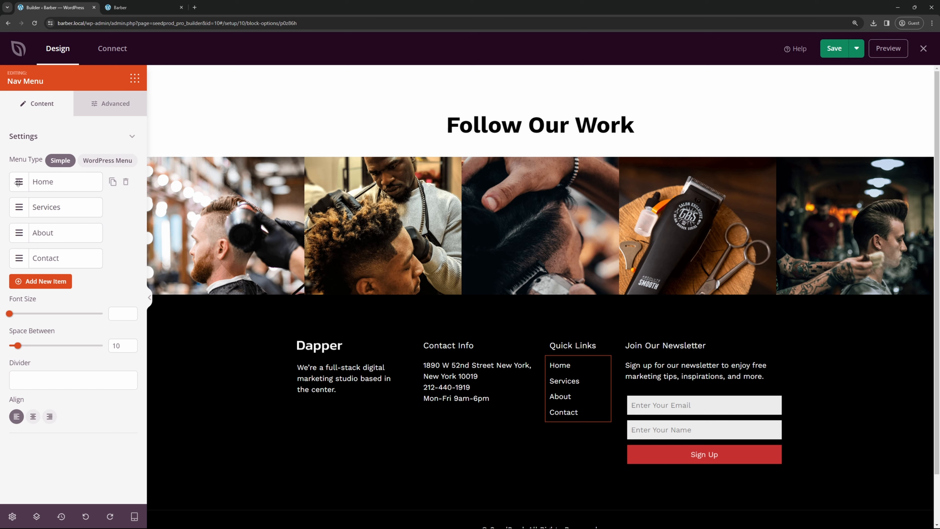
pyautogui.click(40, 184)
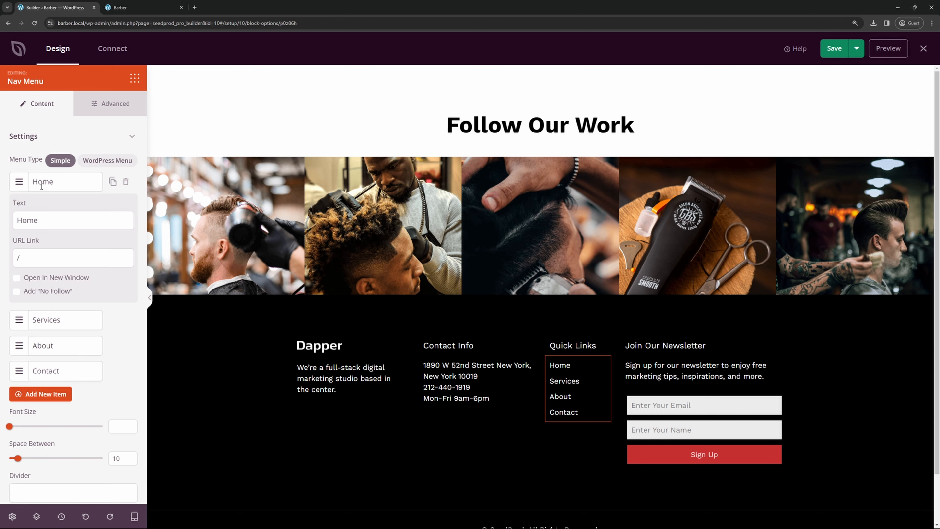
pyautogui.moveTo(63, 219); pyautogui.dragTo(13, 219)
pyautogui.click(28, 256)
pyautogui.click(69, 184)
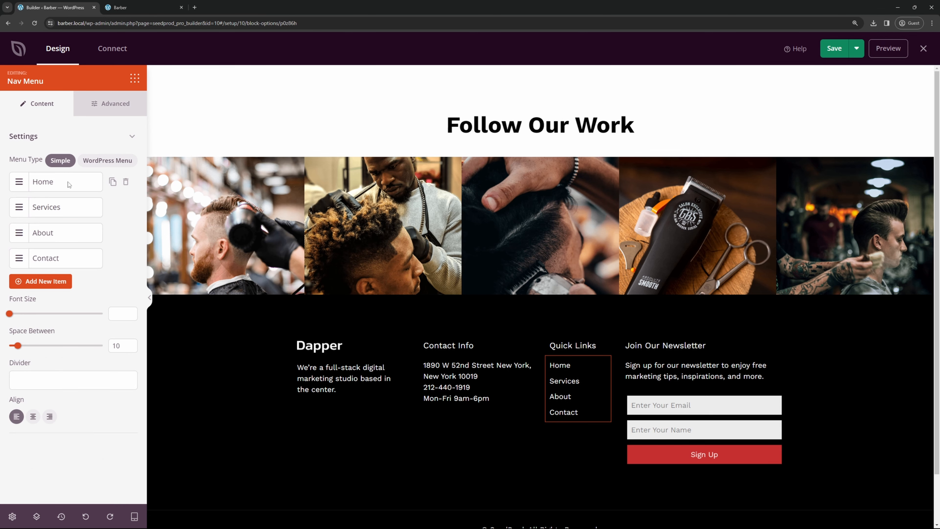
# - Try duplicating the Home item and adding a new item to the Quick Links menu, removing each one again
pyautogui.click(112, 182)
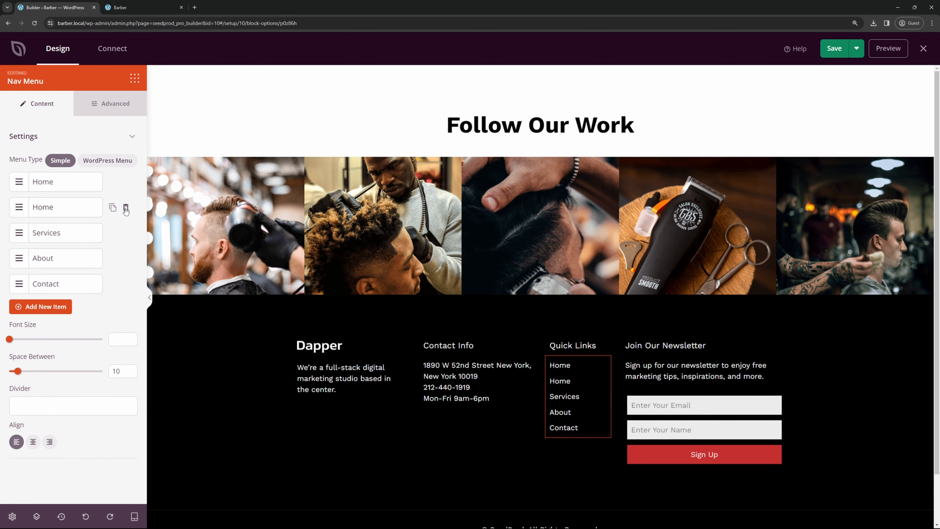
pyautogui.click(125, 207)
pyautogui.click(41, 281)
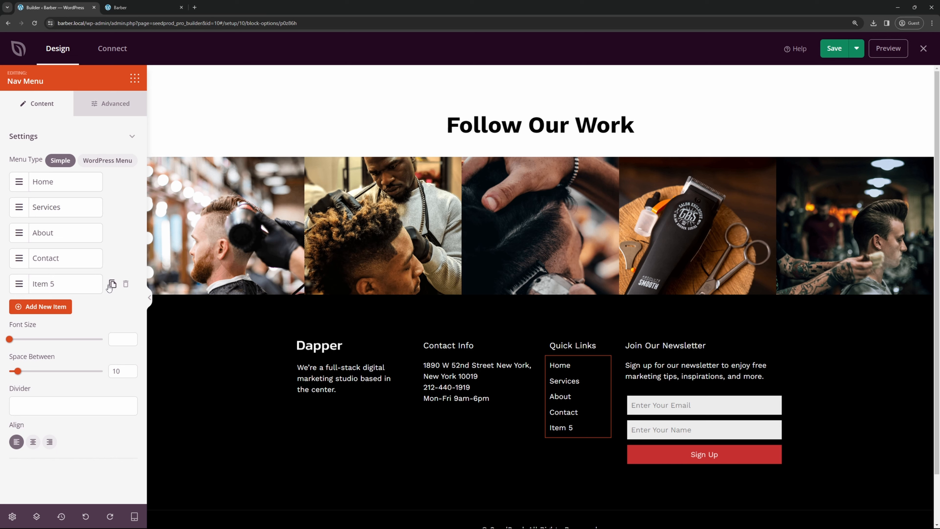
pyautogui.click(125, 286)
# - Move Services to the end of the Quick Links menu and set the space between items to 12
pyautogui.moveTo(20, 207); pyautogui.dragTo(25, 265)
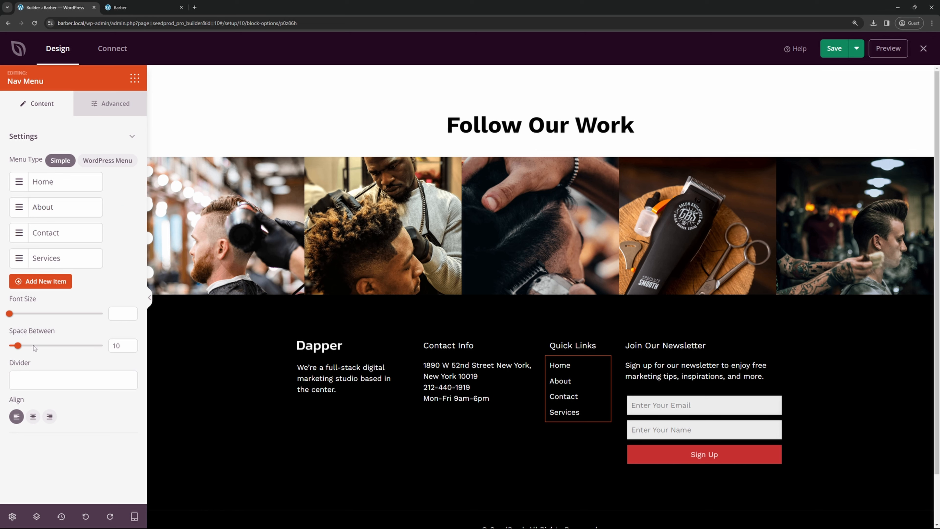
pyautogui.moveTo(18, 348); pyautogui.dragTo(20, 346)
pyautogui.click(44, 377)
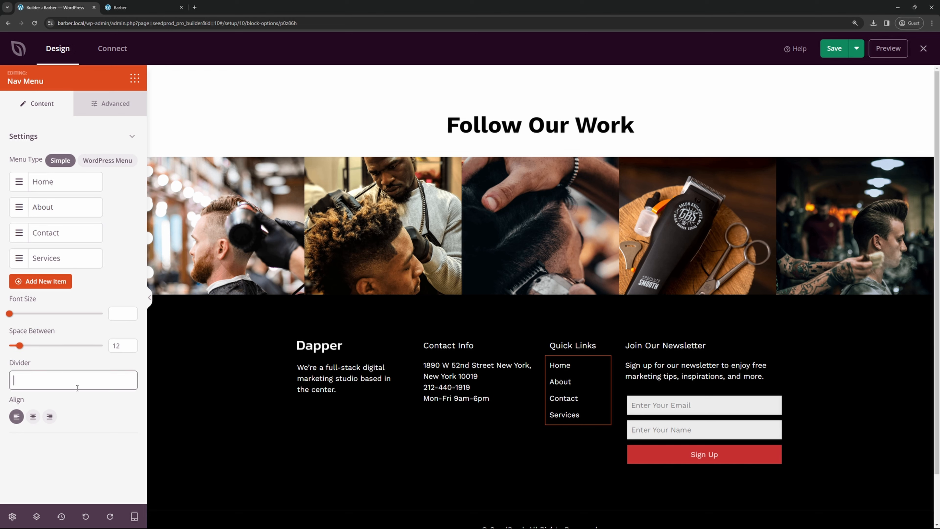
# - Try the centre and right alignments on the Quick Links menu and return it to left alignment
pyautogui.click(34, 419)
pyautogui.click(44, 419)
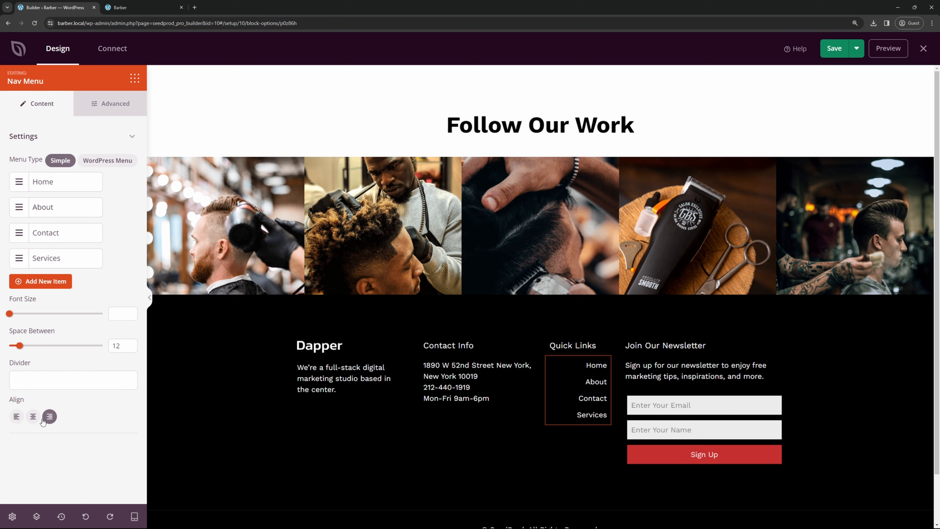
pyautogui.click(17, 416)
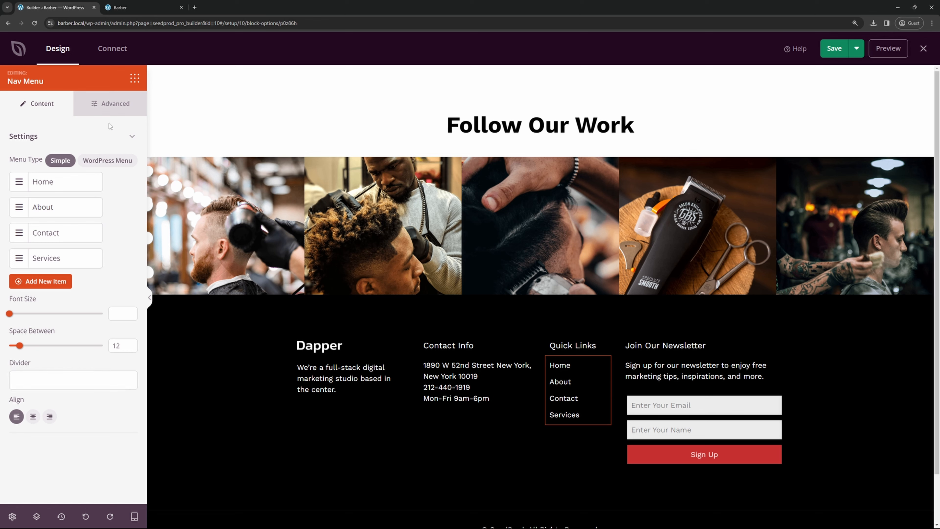
# - Look through the Quick Links menu's advanced style, sub menu and padding settings
pyautogui.click(112, 111)
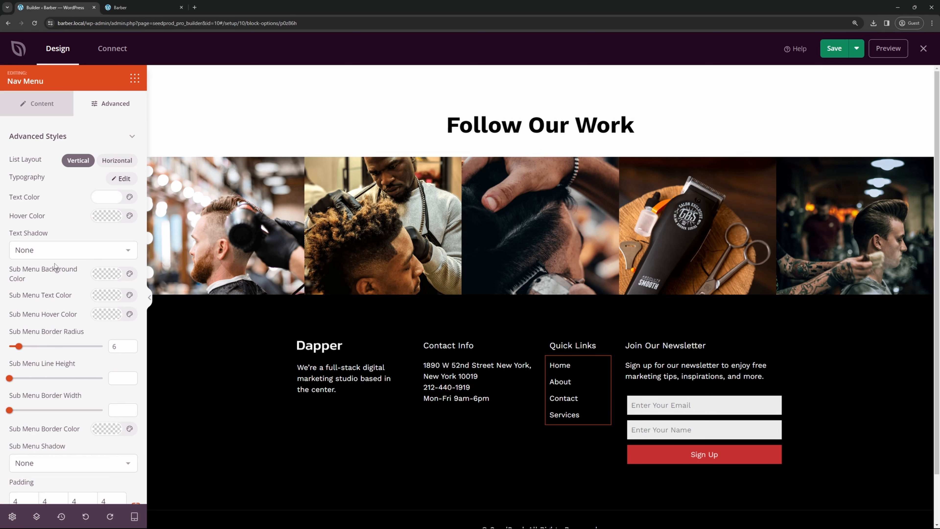
pyautogui.scroll(-2, 55, 266)
pyautogui.scroll(-2, 67, 358)
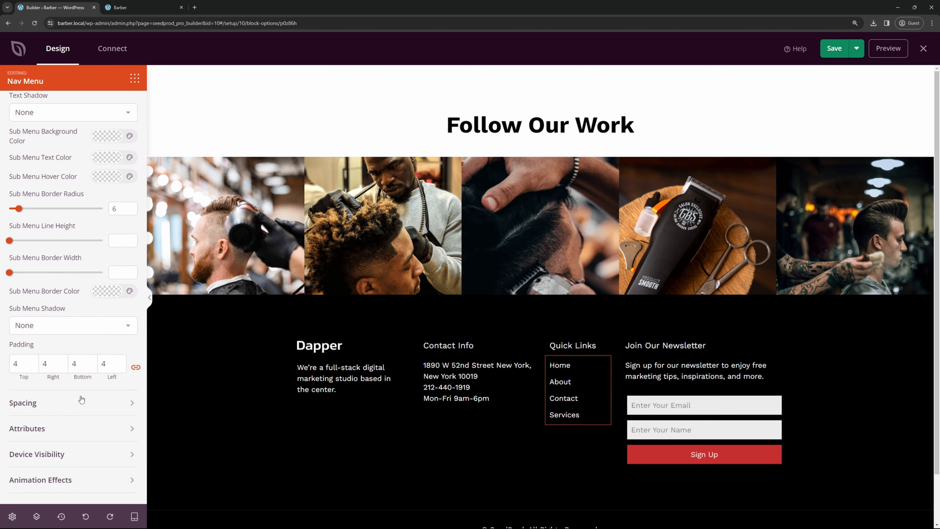
# - Open the footer's newsletter opt-in form for editing and try switching its Optin Confirmation field on and off
pyautogui.scroll(4, 63, 366)
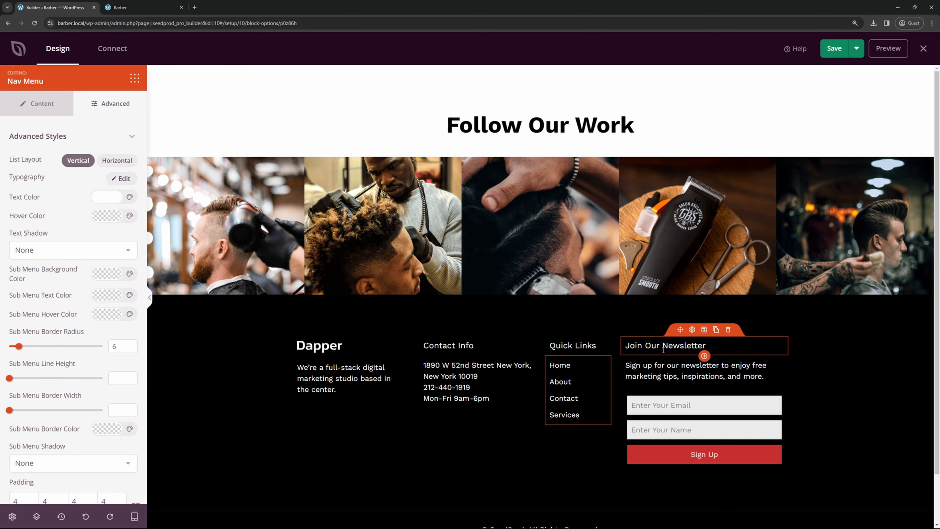
pyautogui.click(693, 386)
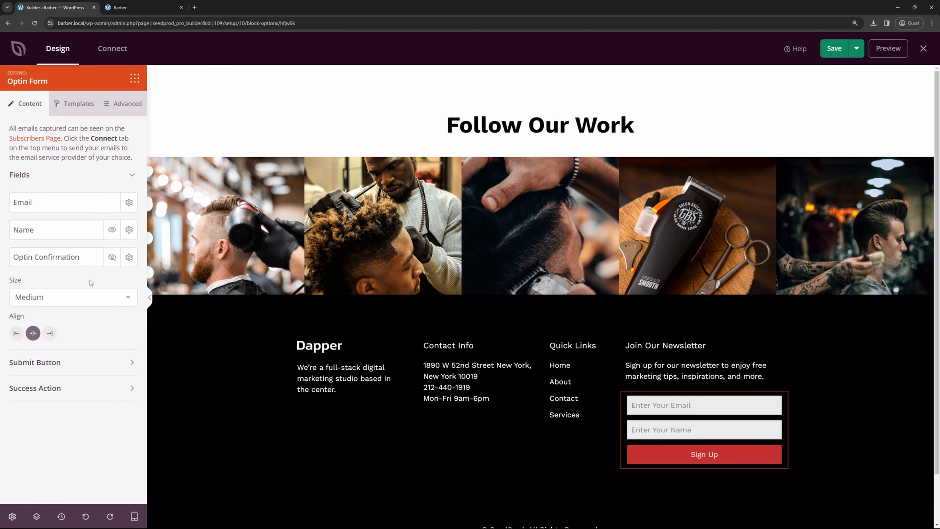
pyautogui.click(112, 258)
pyautogui.click(112, 258)
# - Set the opt-in form's submit button text to "Join Our Newsletter"
pyautogui.click(132, 362)
pyautogui.scroll(-1, 63, 361)
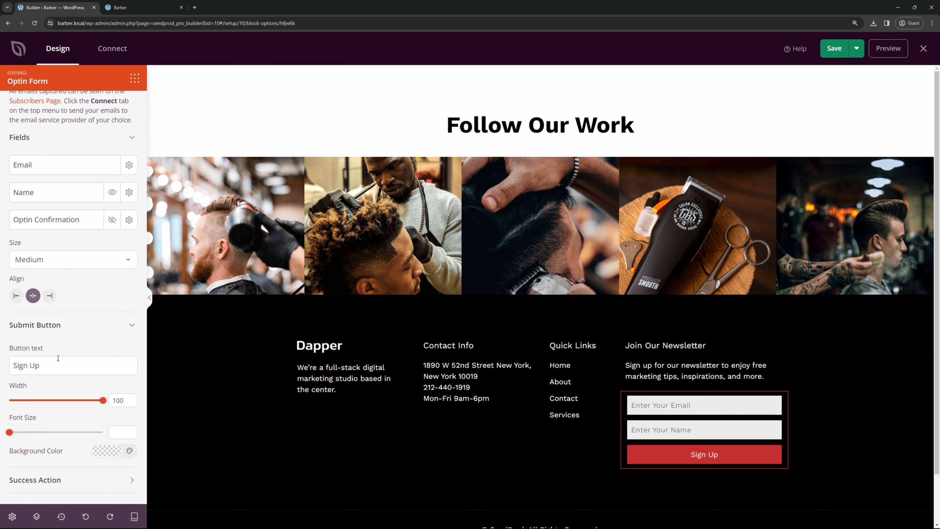
pyautogui.moveTo(58, 357); pyautogui.dragTo(13, 360)
pyautogui.write('J')
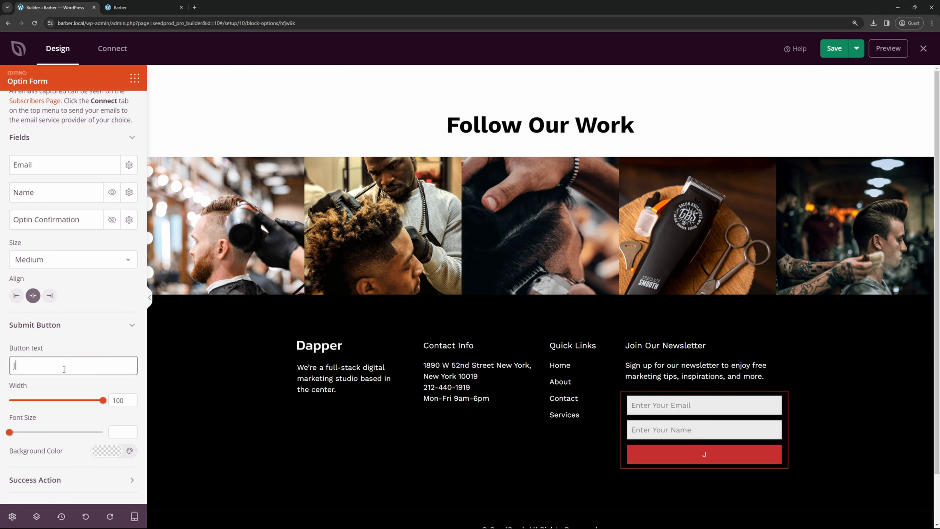
pyautogui.write('oin Our Newsletter')
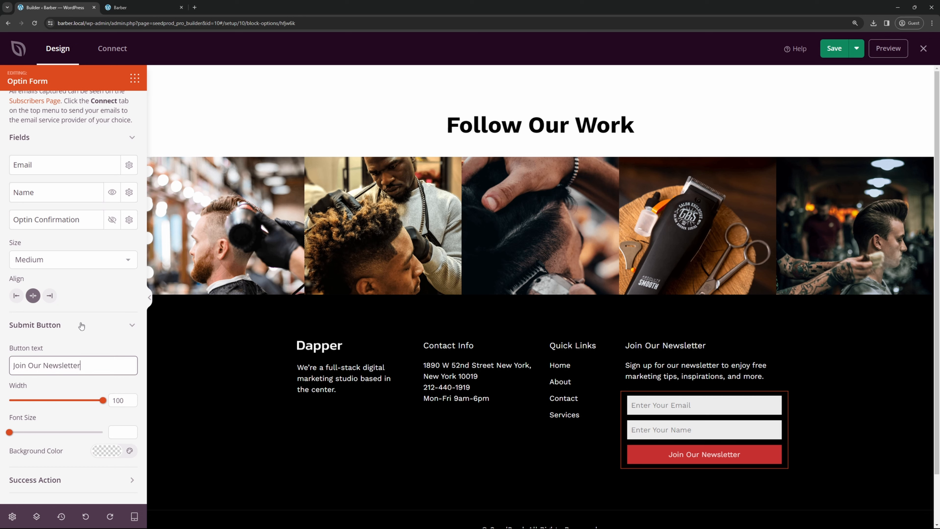
pyautogui.click(130, 326)
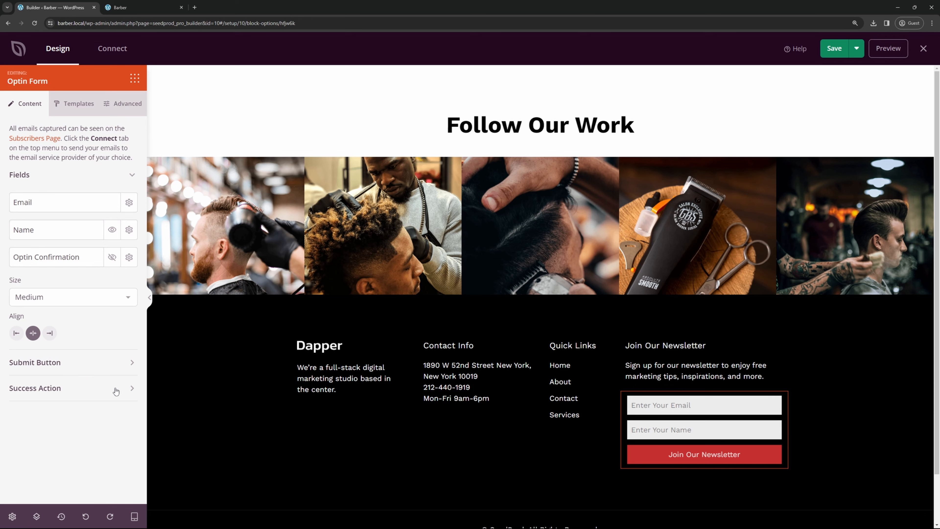
# - Check the opt-in form's success action choices, keeping Show Message, and save the footer template
pyautogui.click(114, 388)
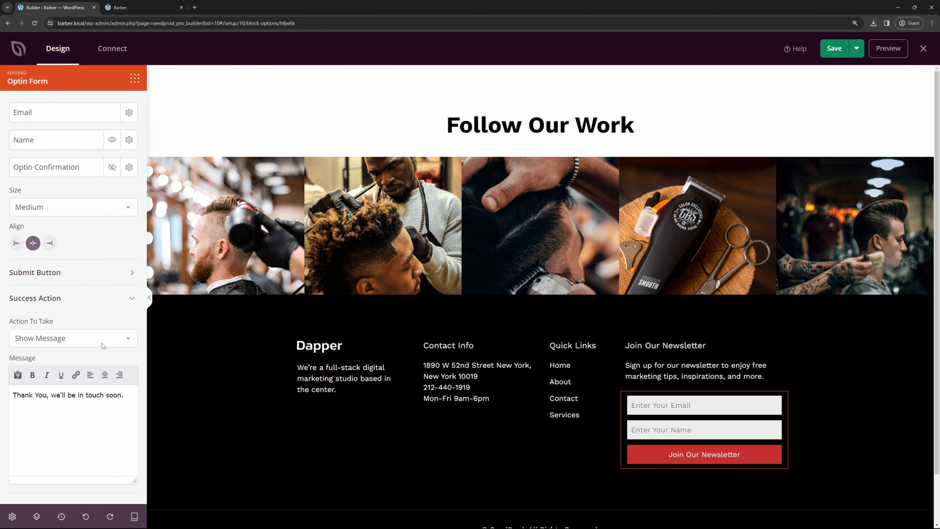
pyautogui.click(102, 342)
pyautogui.click(72, 338)
pyautogui.scroll(3, 88, 308)
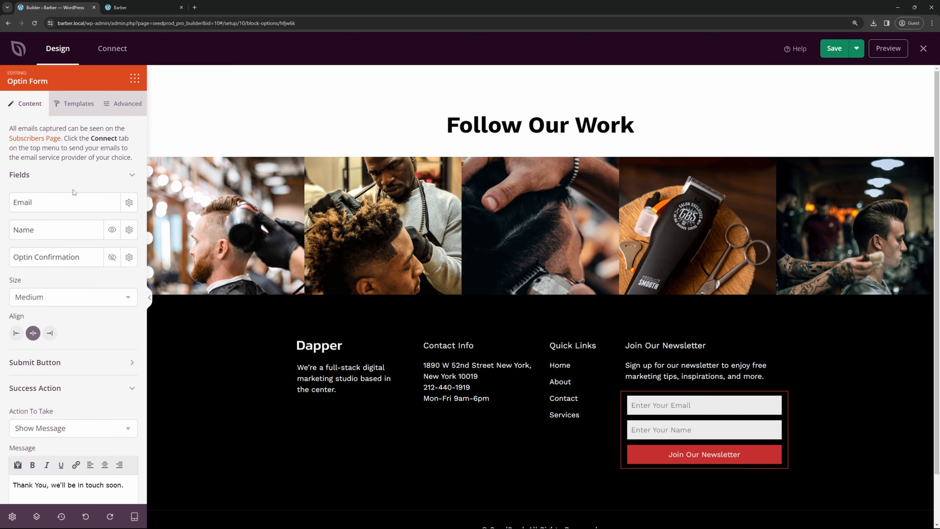
pyautogui.moveTo(91, 129); pyautogui.dragTo(117, 129)
pyautogui.click(54, 148)
pyautogui.click(834, 48)
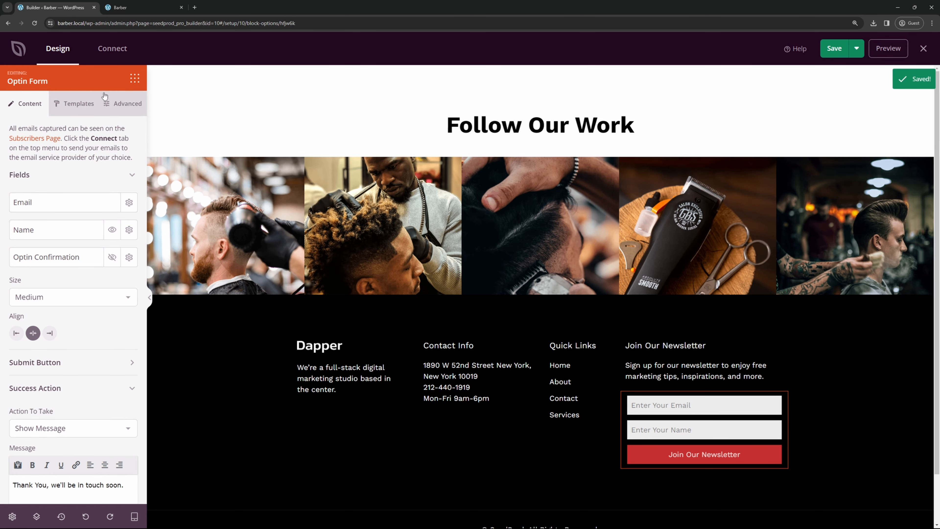
# - Look through the email marketing integrations and inspect the connection fields for Constant Contact
pyautogui.click(117, 51)
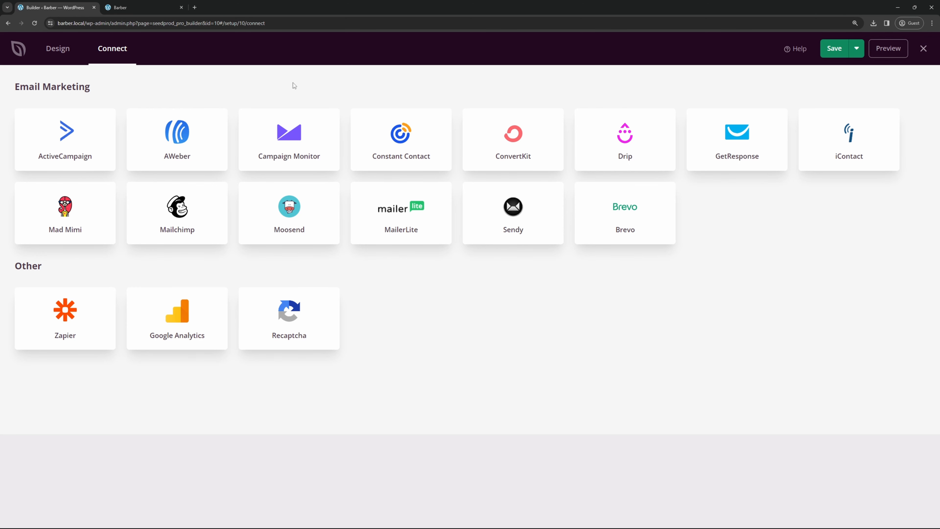
pyautogui.moveTo(400, 146)
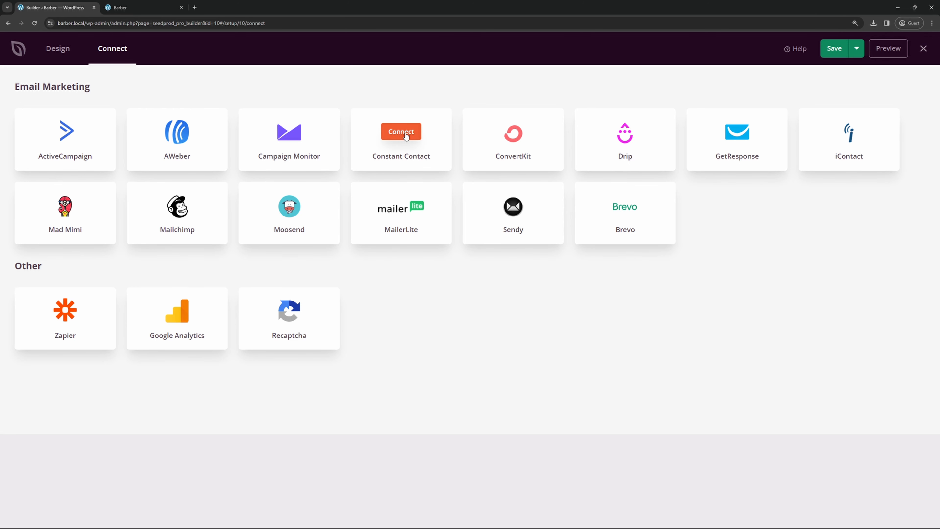
pyautogui.click(406, 133)
pyautogui.click(355, 202)
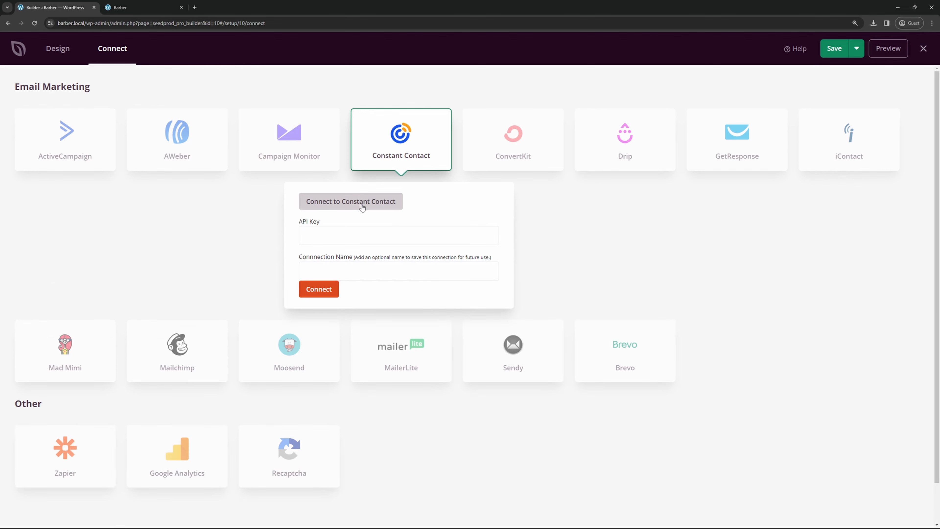
pyautogui.click(334, 237)
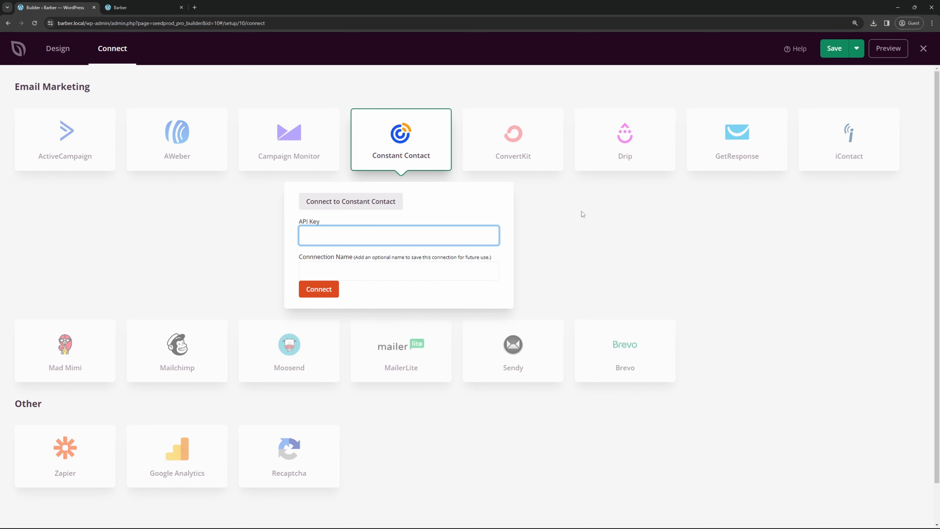
pyautogui.click(419, 146)
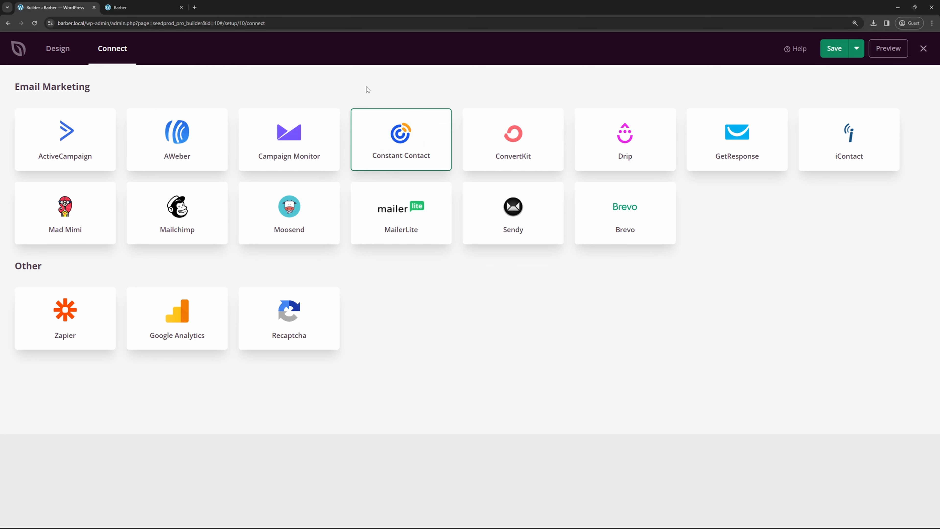
pyautogui.moveTo(403, 119)
pyautogui.moveTo(547, 122)
# - Return to the footer design, save the template and close the builder
pyautogui.click(62, 52)
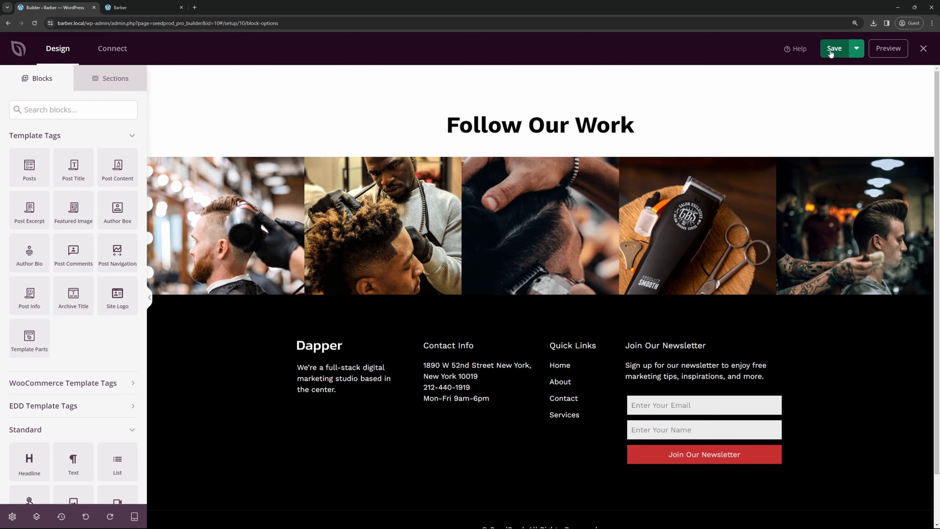
pyautogui.click(831, 53)
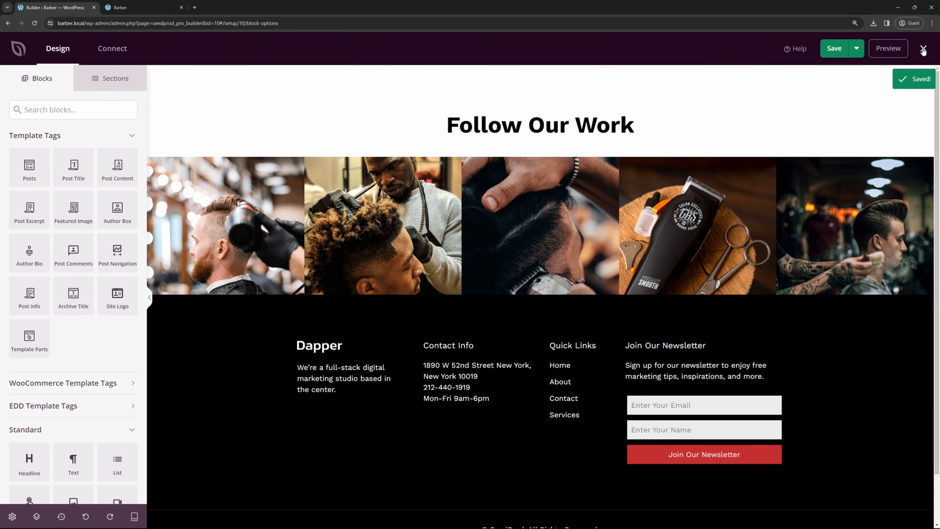
pyautogui.click(922, 49)
# - Reload the live homepage and review its sections from the hero down to the client statistics
pyautogui.click(125, 8)
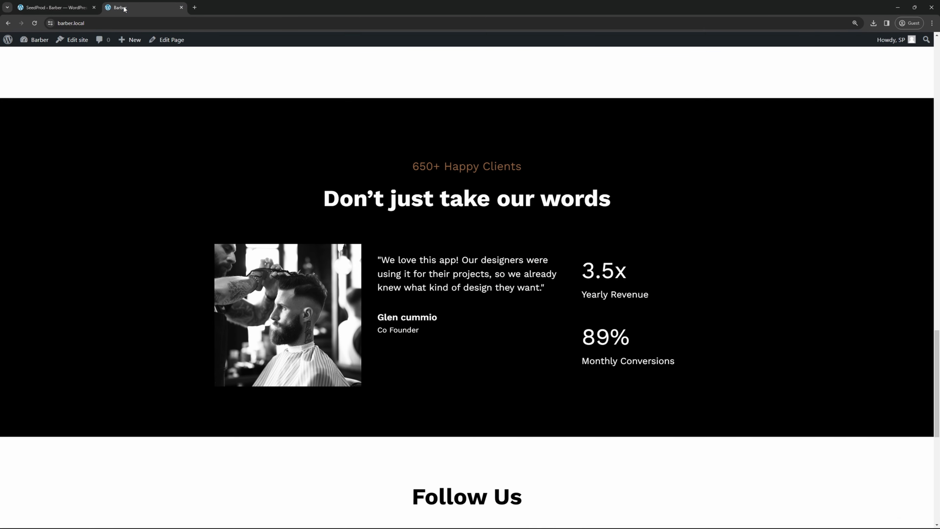
pyautogui.click(35, 23)
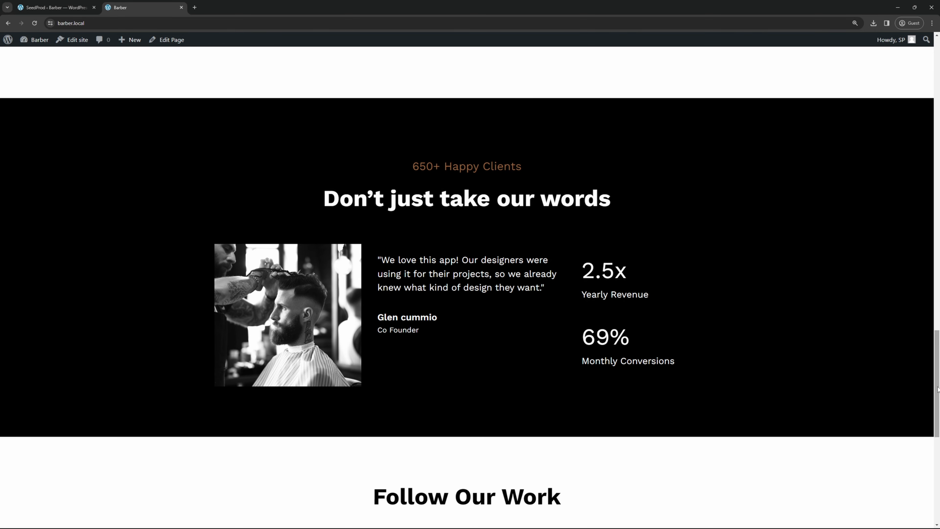
pyautogui.moveTo(938, 389); pyautogui.dragTo(938, 98)
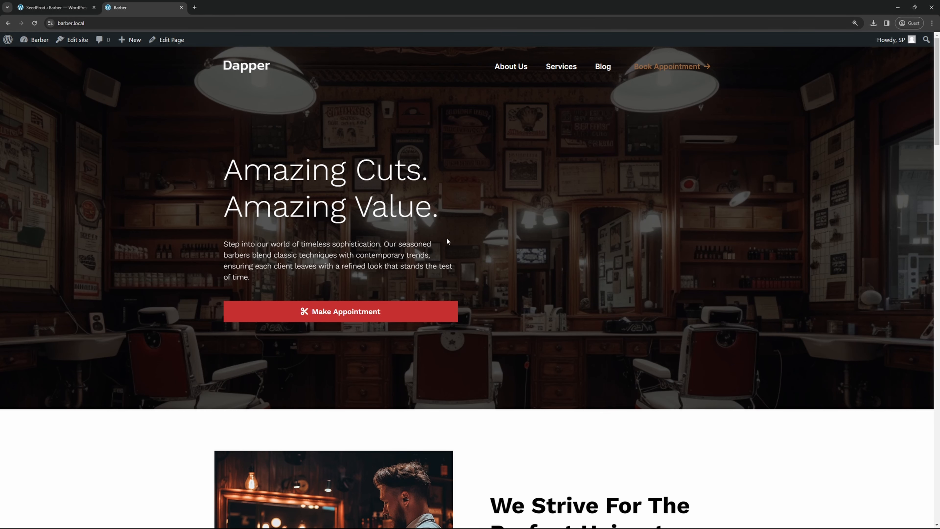
pyautogui.scroll(-6, 606, 276)
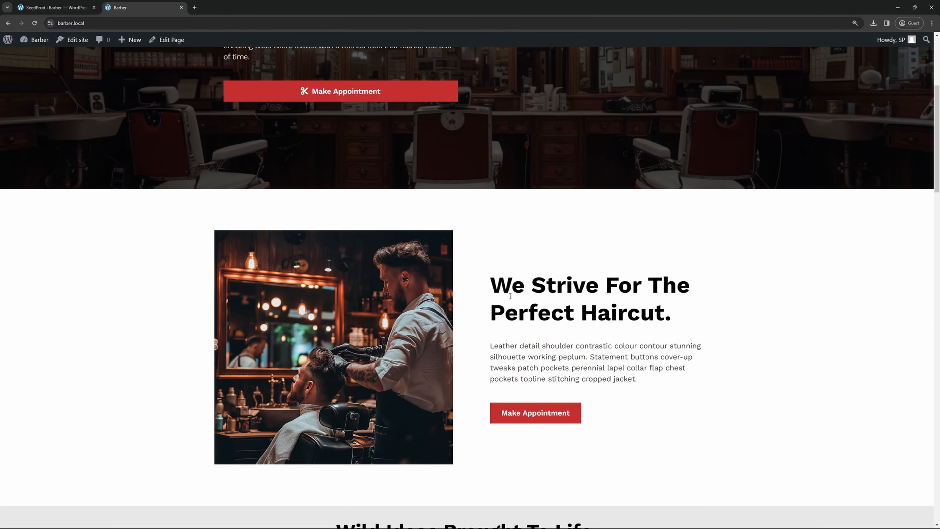
pyautogui.moveTo(512, 286); pyautogui.dragTo(617, 314)
pyautogui.click(643, 315)
pyautogui.scroll(-3, 643, 320)
pyautogui.scroll(-3, 551, 284)
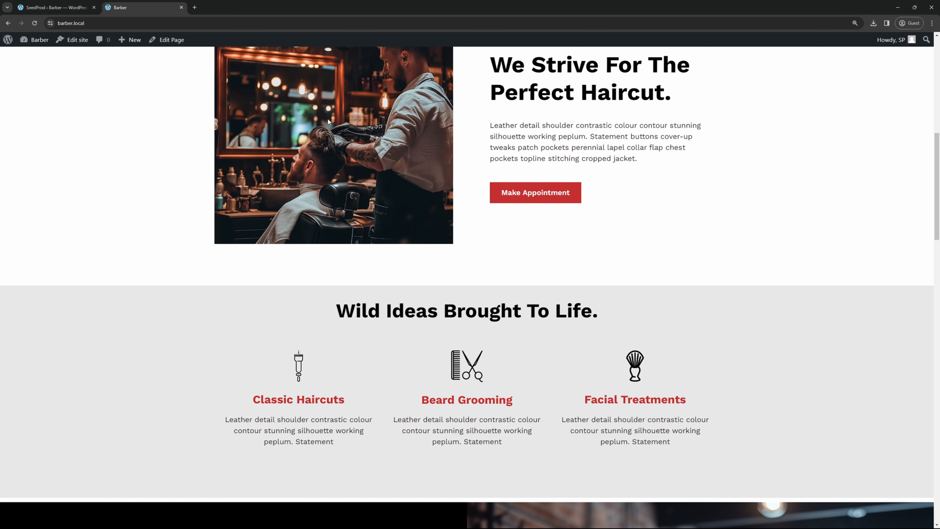
pyautogui.scroll(-3, 207, 263)
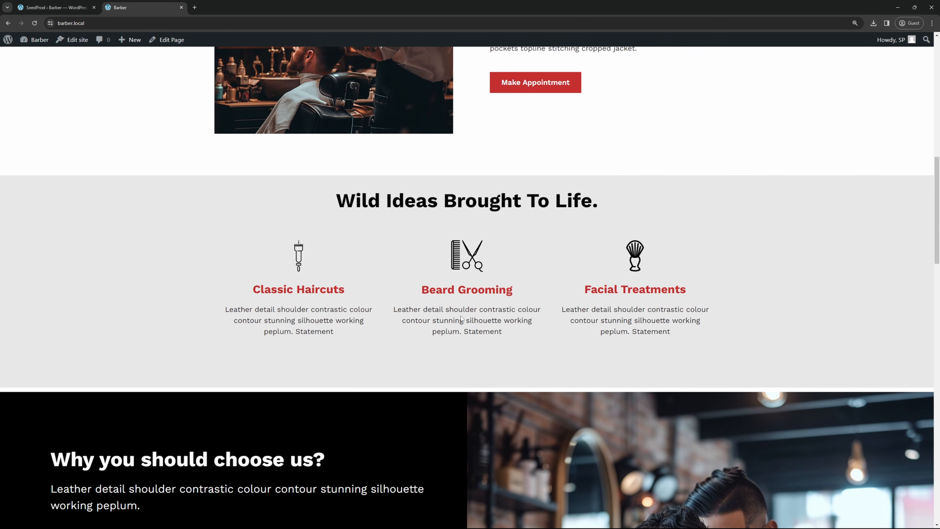
pyautogui.scroll(-9, 463, 311)
pyautogui.scroll(-6, 474, 298)
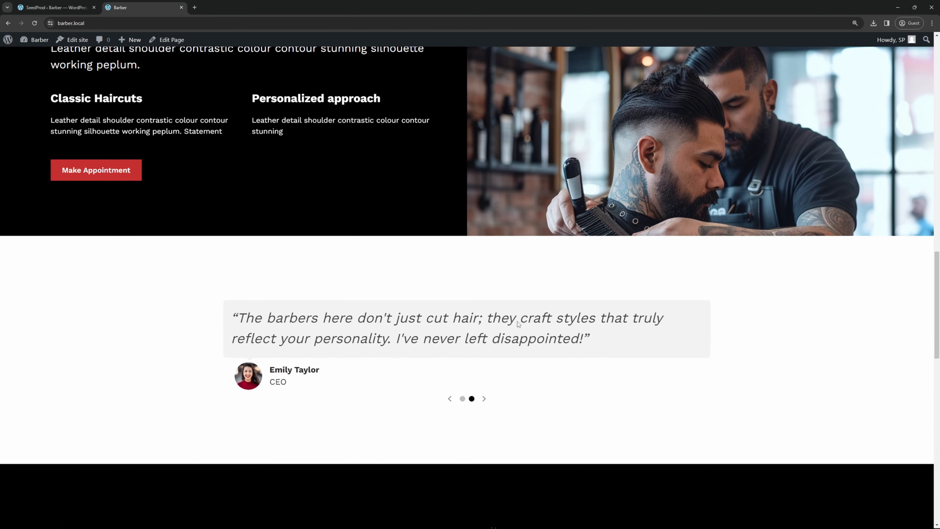
pyautogui.scroll(-8, 476, 235)
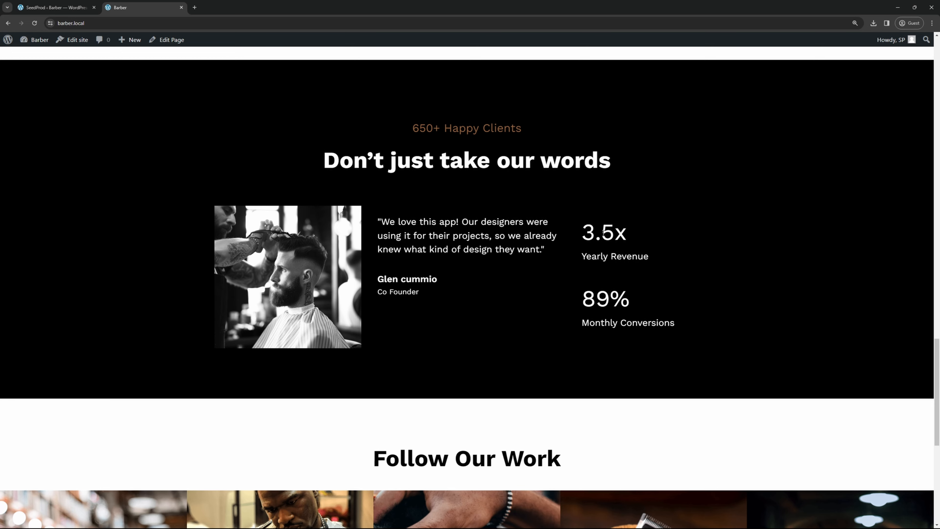
# - Review the live page's Follow Our Work gallery and footer, and open the About Us page from the header
pyautogui.scroll(-9, 677, 305)
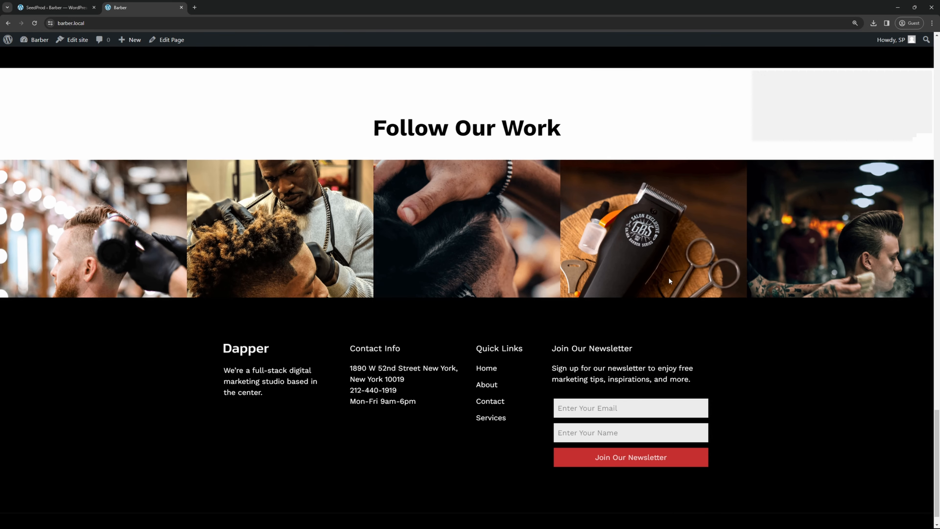
pyautogui.moveTo(371, 133); pyautogui.dragTo(632, 125)
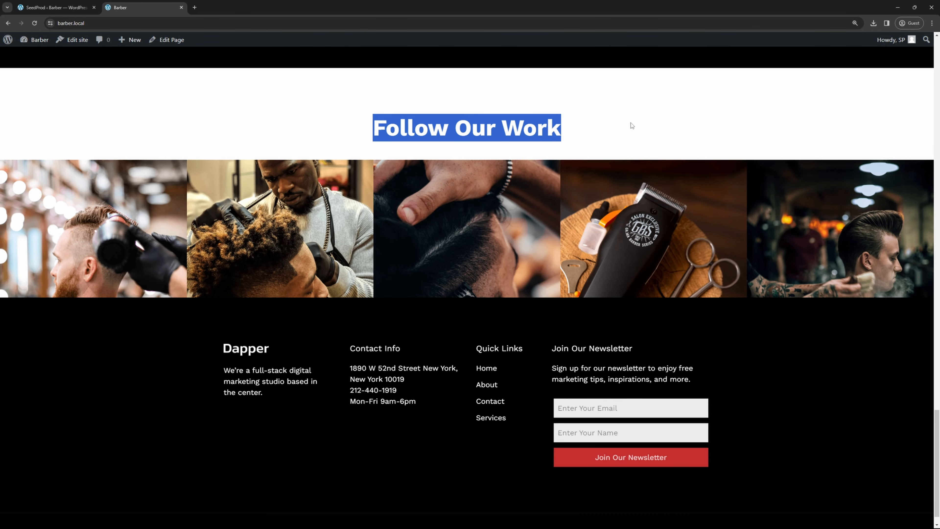
pyautogui.click(591, 112)
pyautogui.scroll(-1, 751, 224)
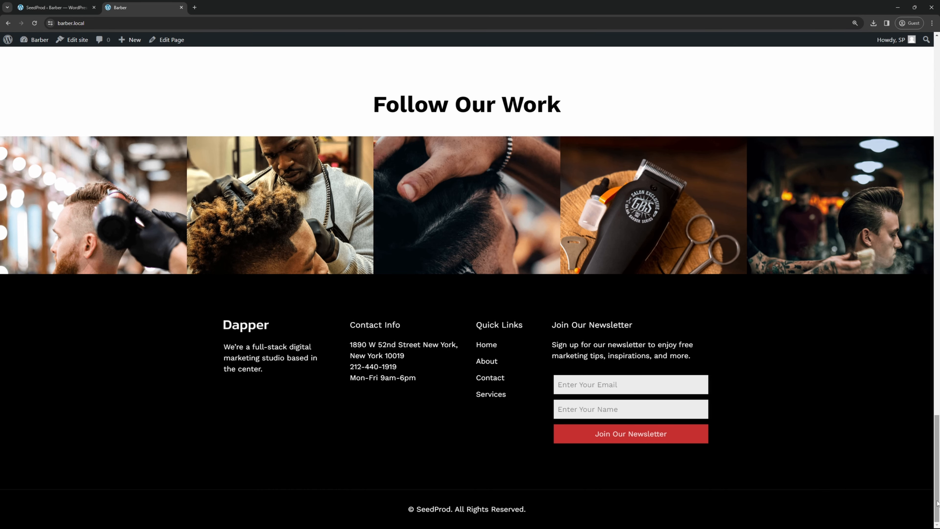
pyautogui.moveTo(937, 503); pyautogui.dragTo(936, 124)
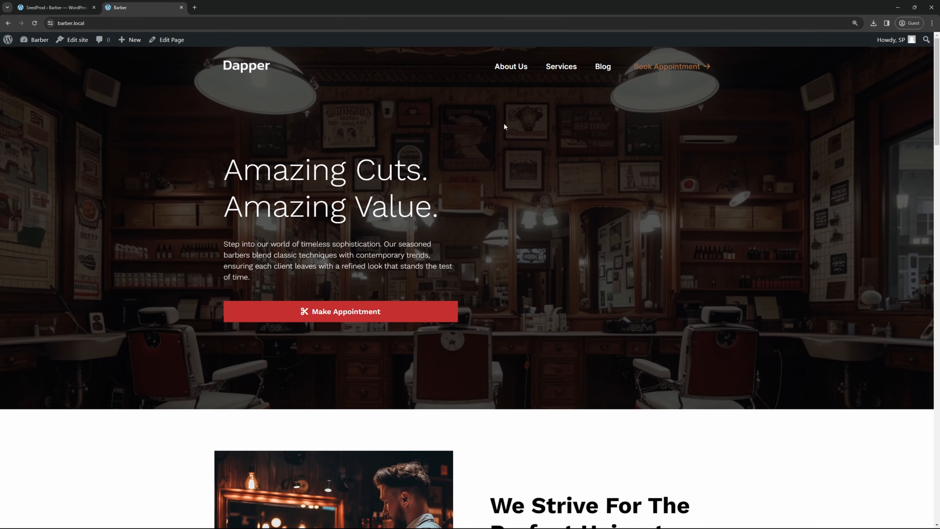
pyautogui.click(514, 69)
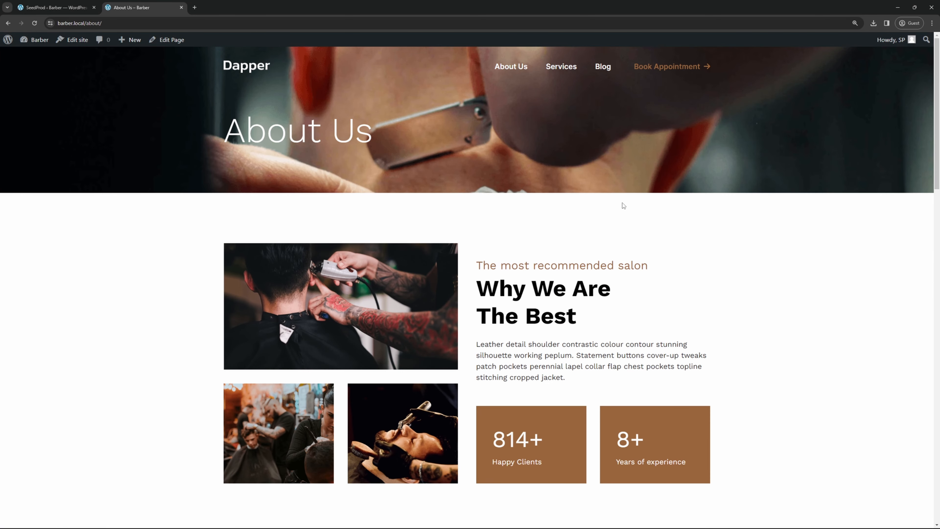
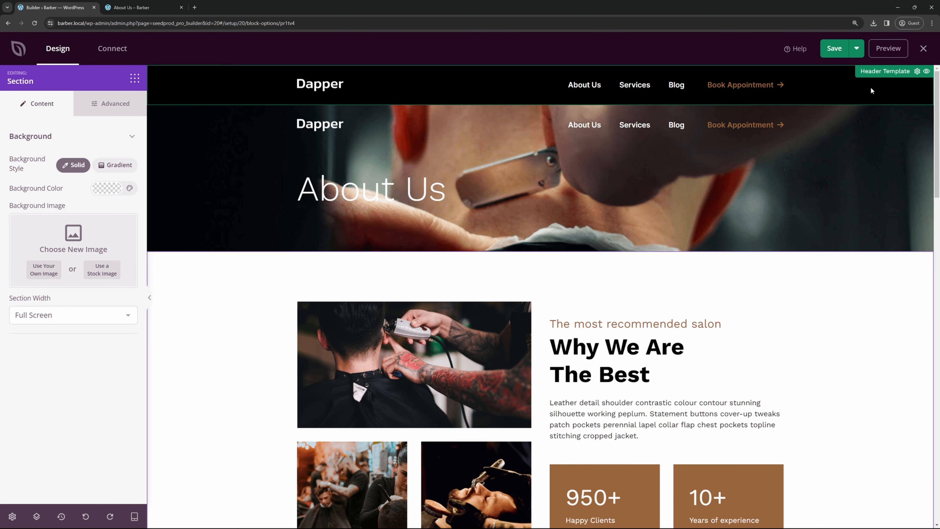
# - Hide the header template in the About Us page's editor and open the hero's transparent header template part settings
pyautogui.click(926, 71)
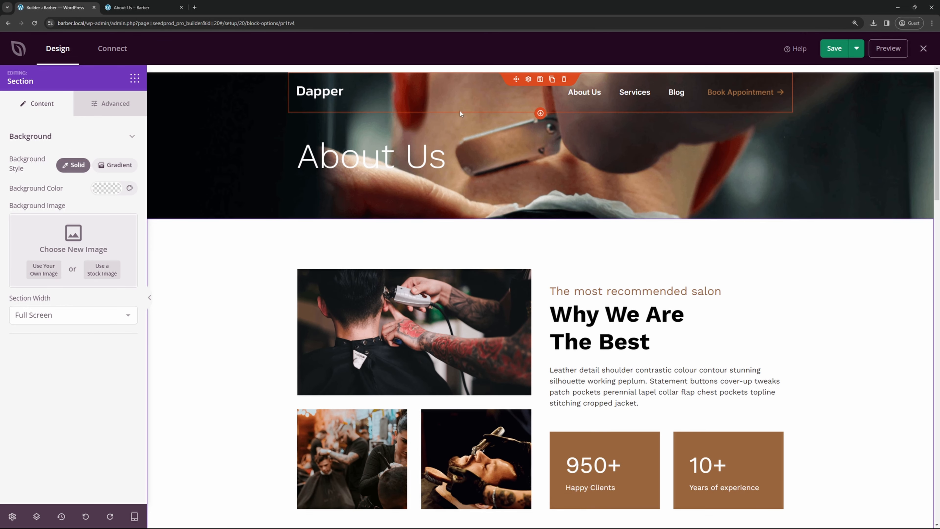
pyautogui.click(395, 109)
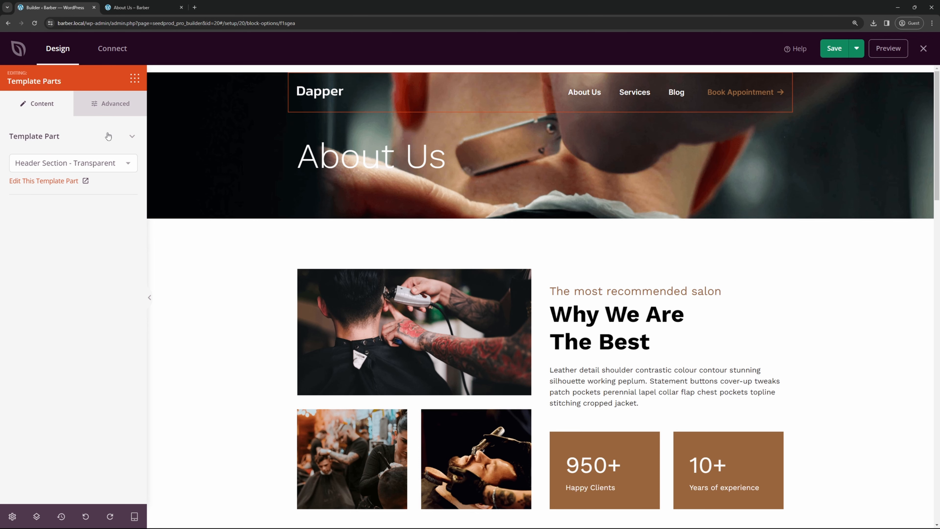
# - Save the About Us page and open its Header Section - Transparent template part for editing
pyautogui.click(834, 48)
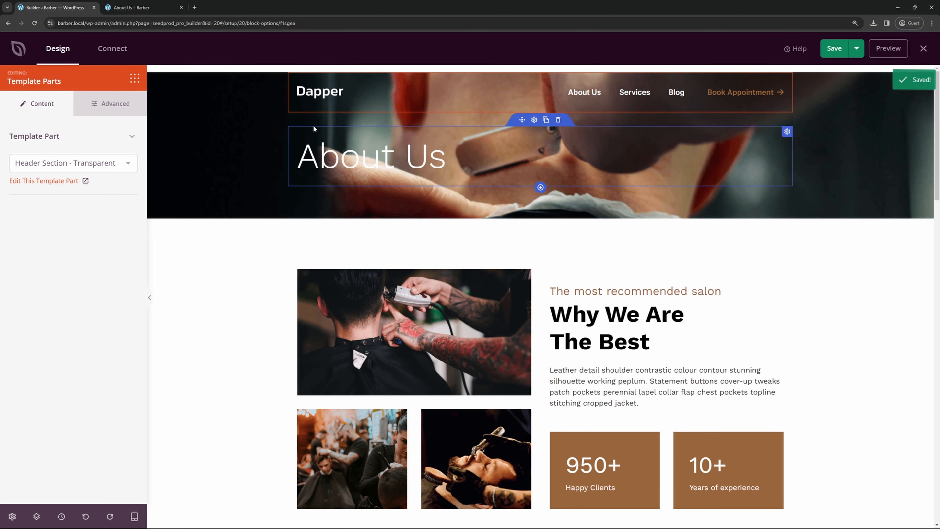
pyautogui.click(37, 181)
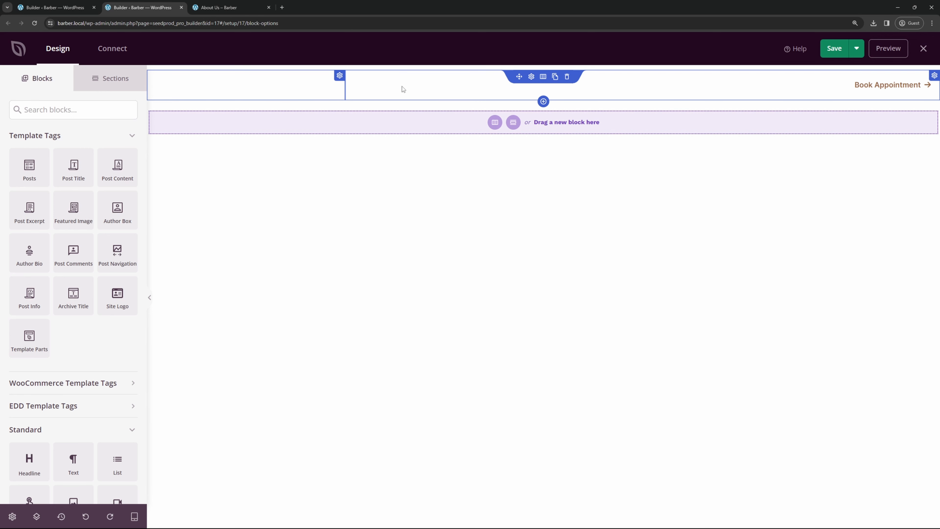
# - Give the header section a dark red #622929 background and recolor the Book Appointment button red
pyautogui.click(531, 76)
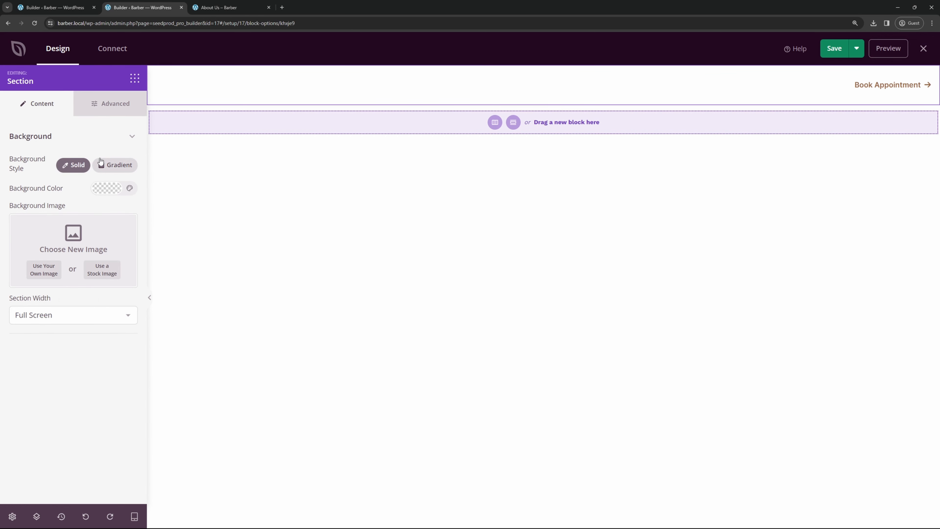
pyautogui.click(106, 188)
pyautogui.moveTo(113, 221); pyautogui.dragTo(137, 241)
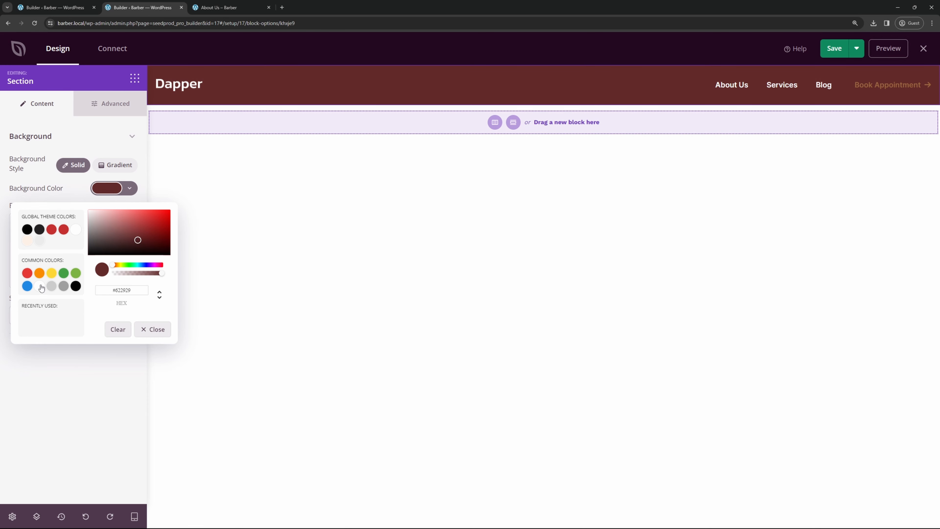
pyautogui.click(867, 79)
# - Clear the header section's background color to make it transparent
pyautogui.click(531, 71)
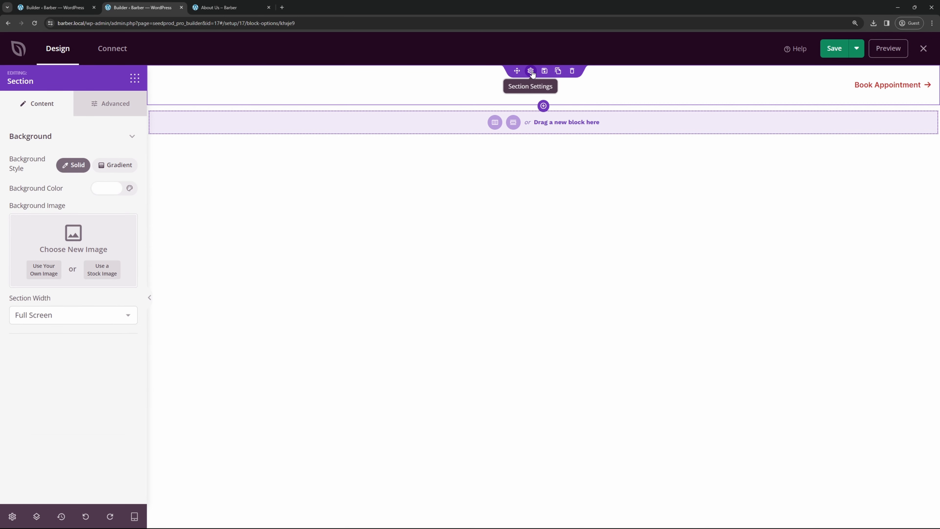
pyautogui.click(107, 188)
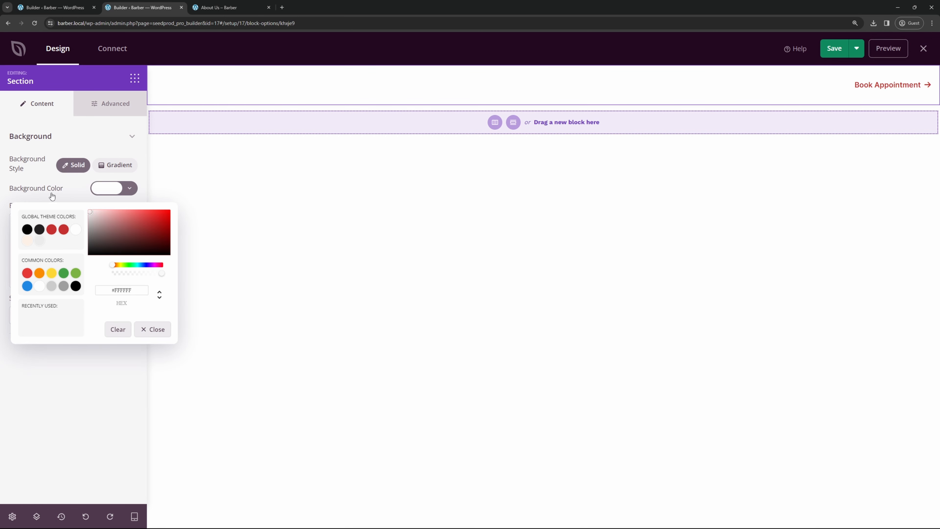
pyautogui.moveTo(97, 227); pyautogui.dragTo(84, 210)
pyautogui.click(119, 330)
pyautogui.click(71, 190)
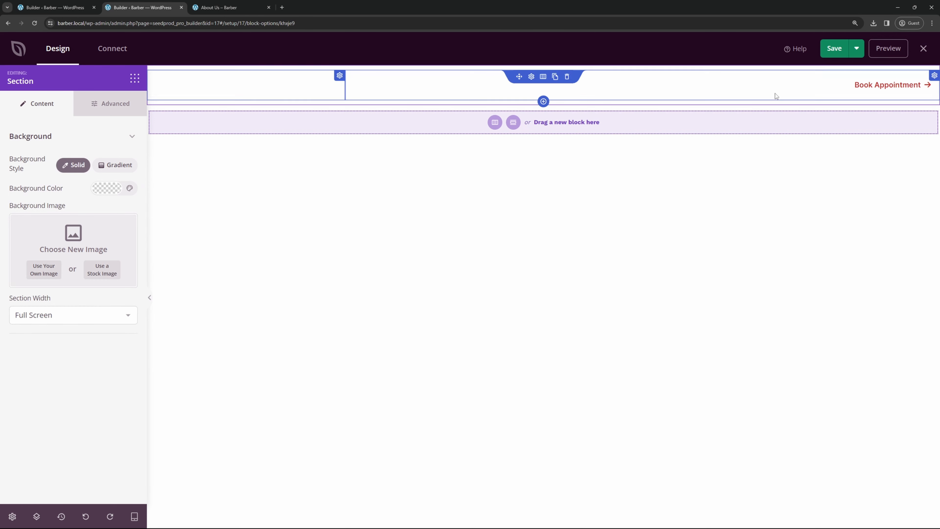
# - Save the header template part and reload the live About Us page to check it
pyautogui.click(845, 49)
pyautogui.hotkey('ctrl', 'Tab')
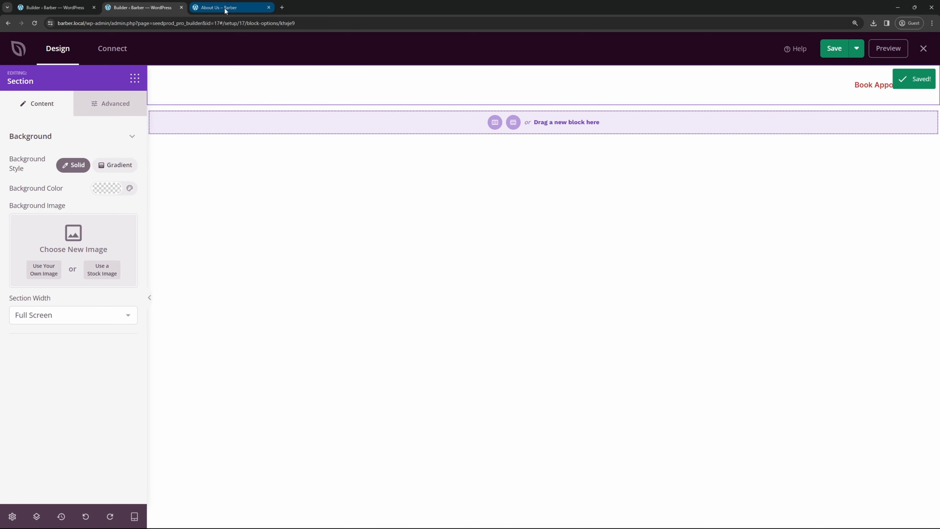
pyautogui.click(35, 23)
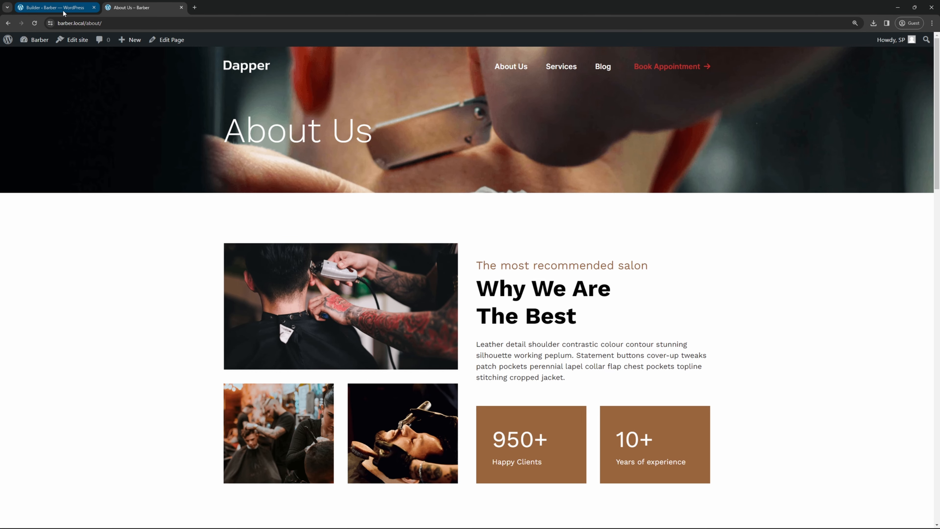
# - Exit the builder and reopen the About Us page with SeedProd from the WordPress pages list
pyautogui.click(56, 8)
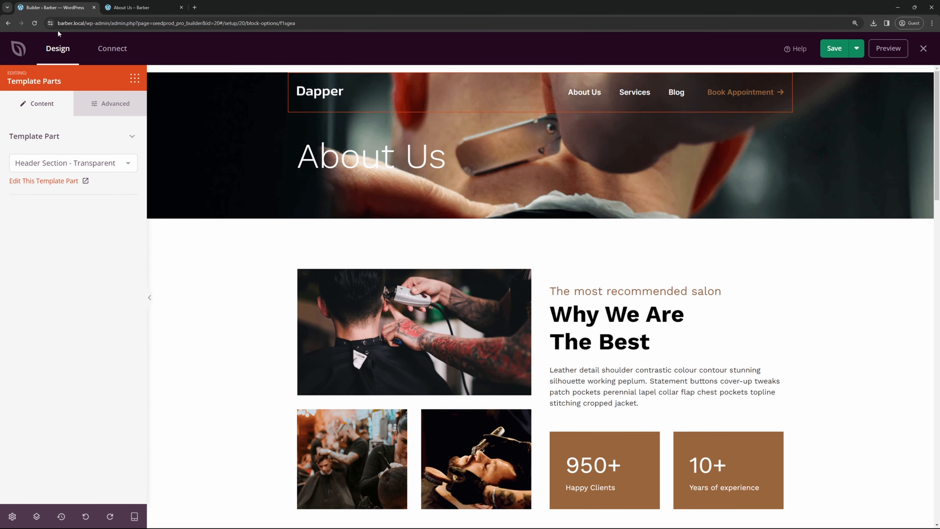
pyautogui.click(923, 49)
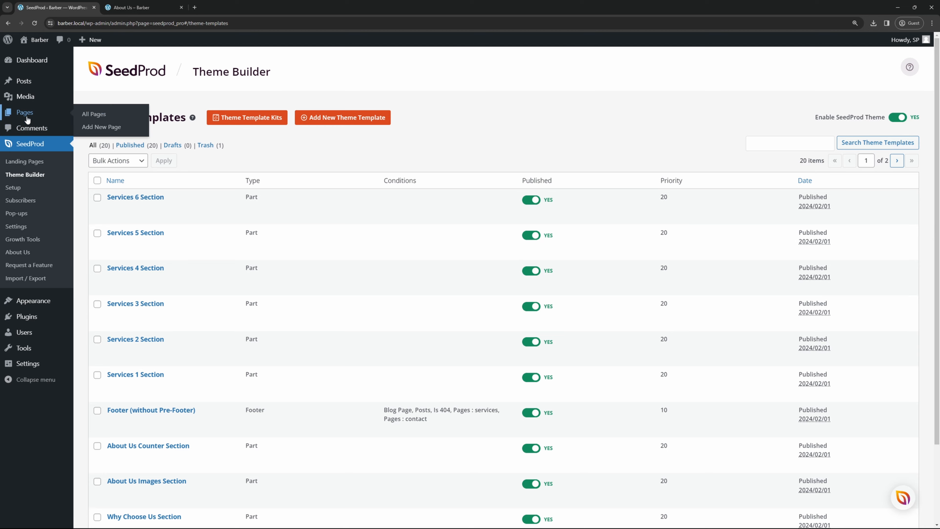
pyautogui.click(39, 115)
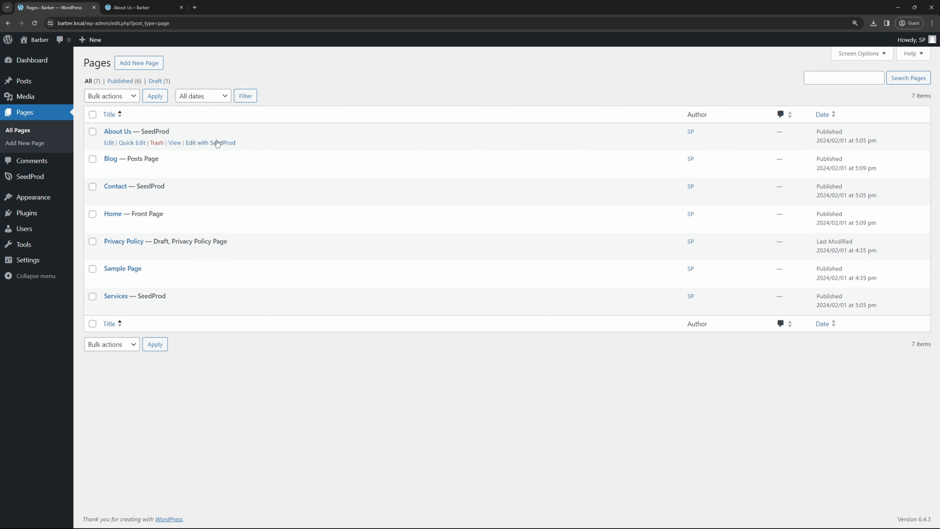
pyautogui.click(216, 144)
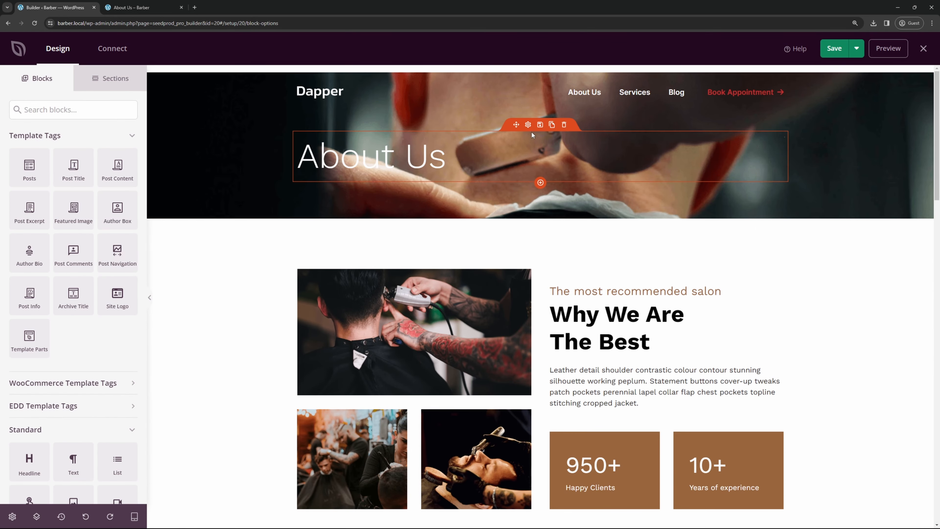
# - Replace the hero section's background image with the 452 by 420 pixel haircut photo from the media library
pyautogui.click(531, 135)
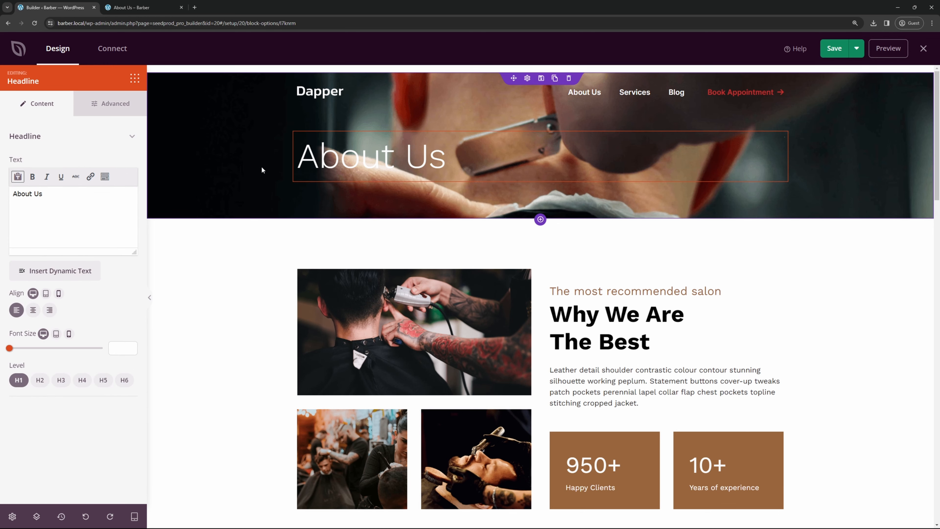
pyautogui.click(217, 119)
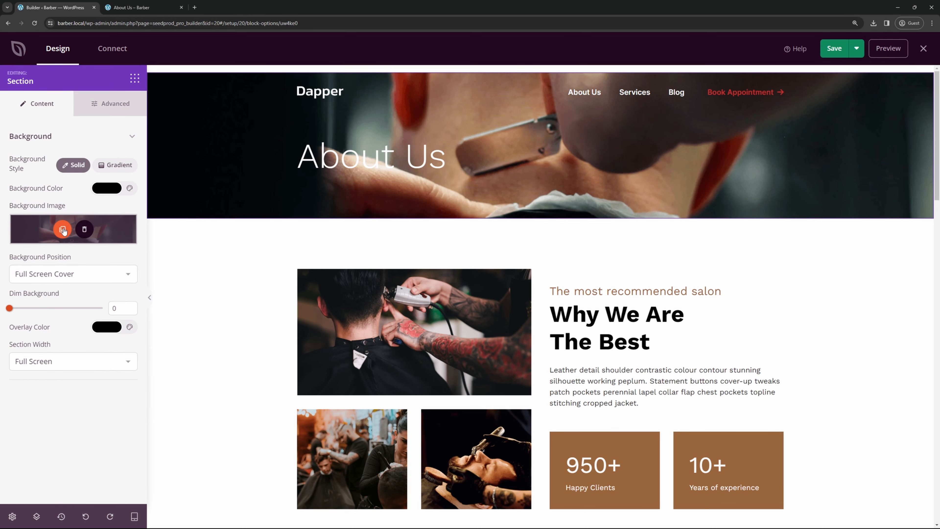
pyautogui.click(88, 231)
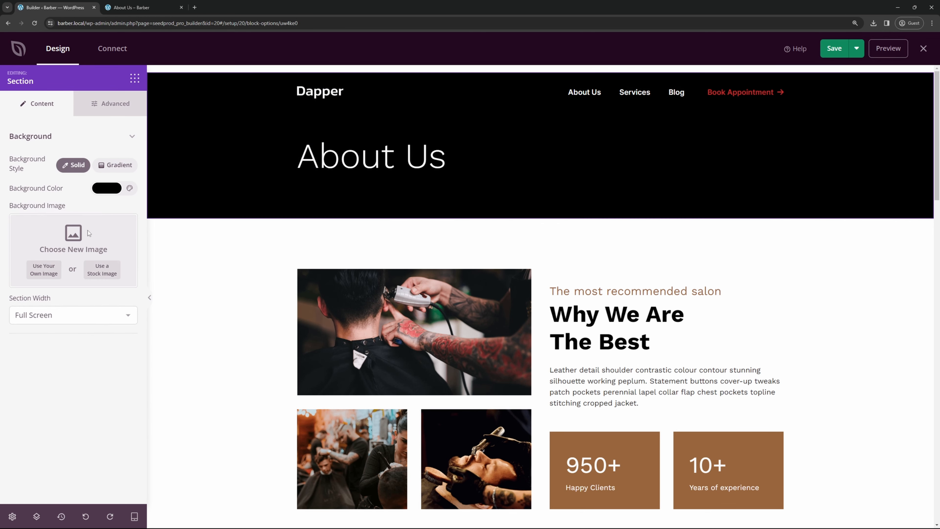
pyautogui.click(44, 272)
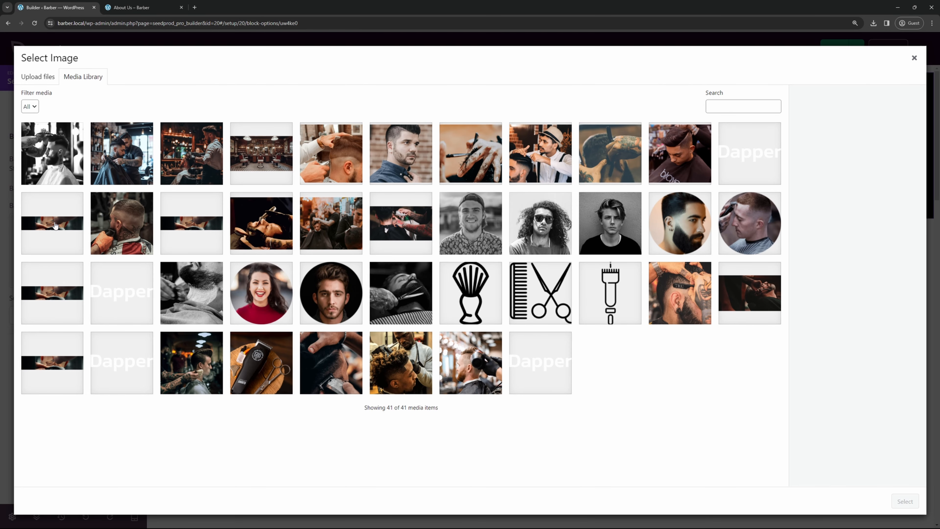
pyautogui.click(333, 163)
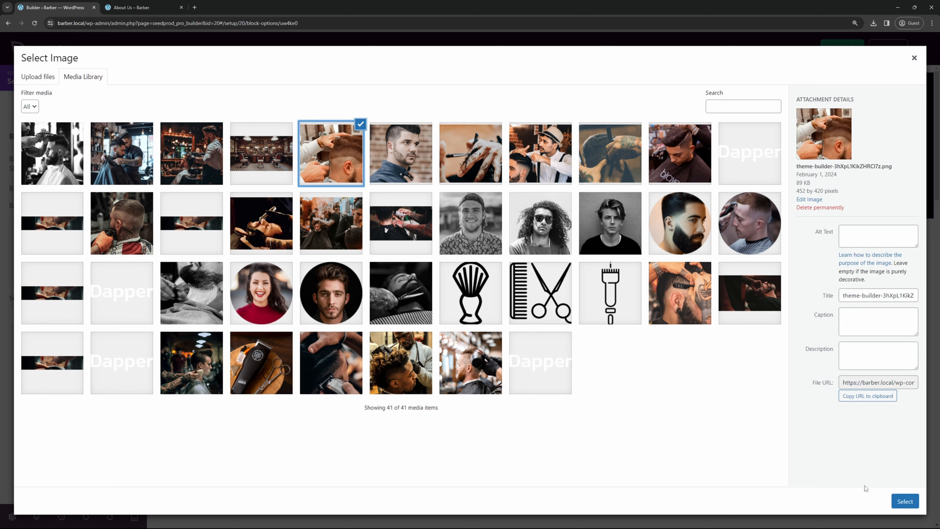
pyautogui.click(899, 501)
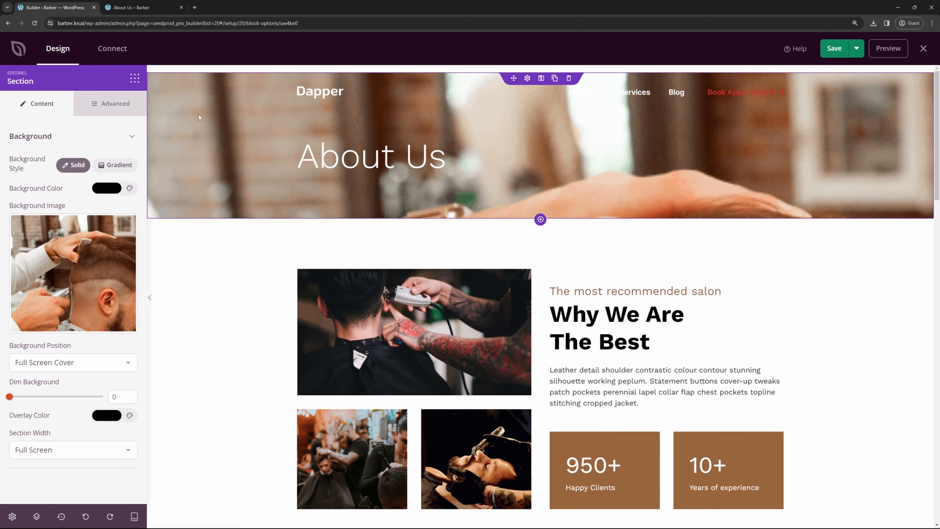
# - Try the 100% Width Bottom, Full Screen Cover and Full Screen Contain - Fixed background positions on the hero section
pyautogui.click(78, 366)
pyautogui.click(79, 441)
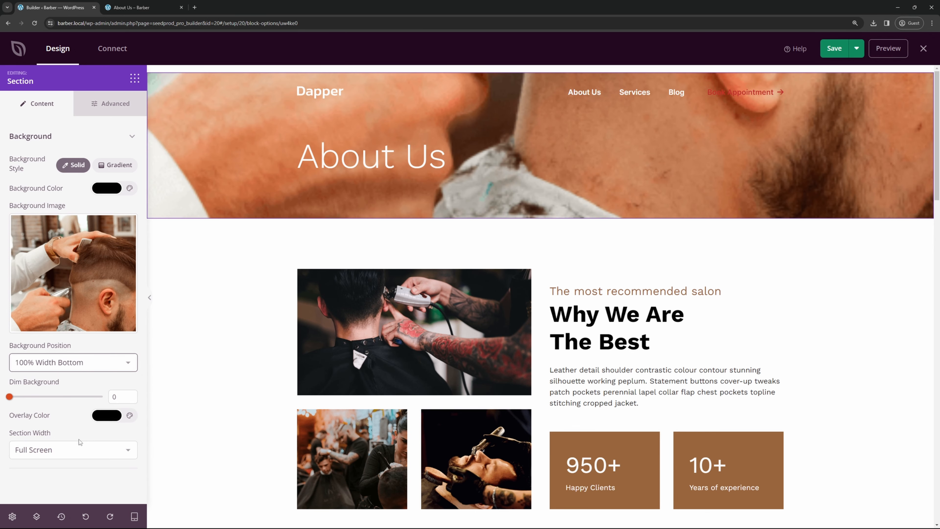
pyautogui.click(54, 368)
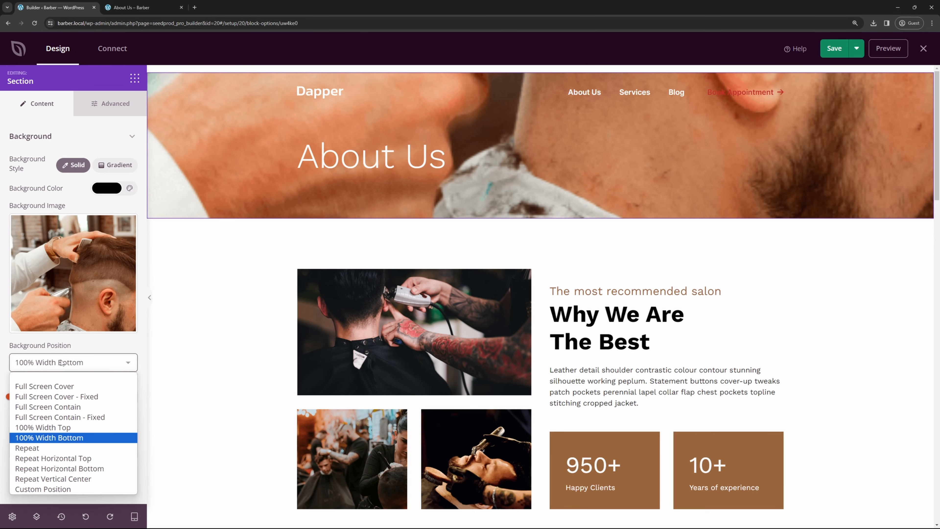
pyautogui.click(66, 386)
pyautogui.click(72, 364)
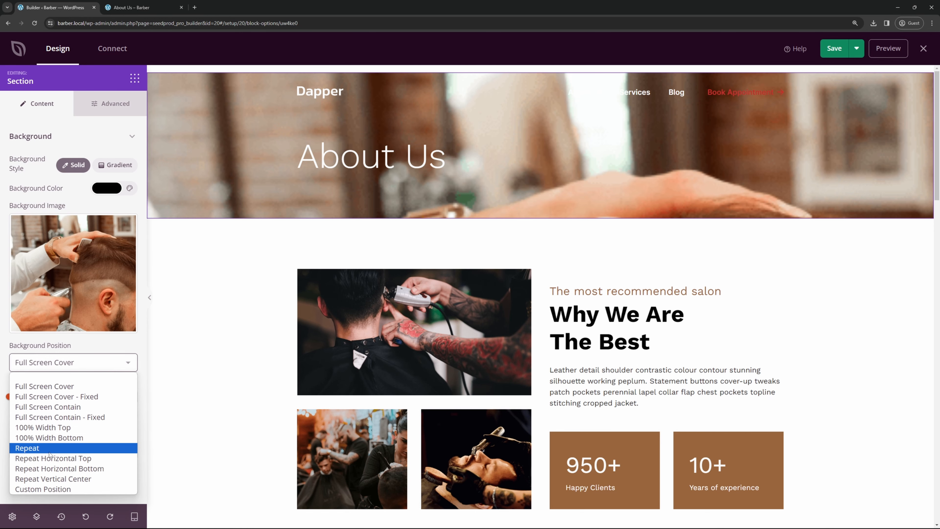
pyautogui.click(72, 417)
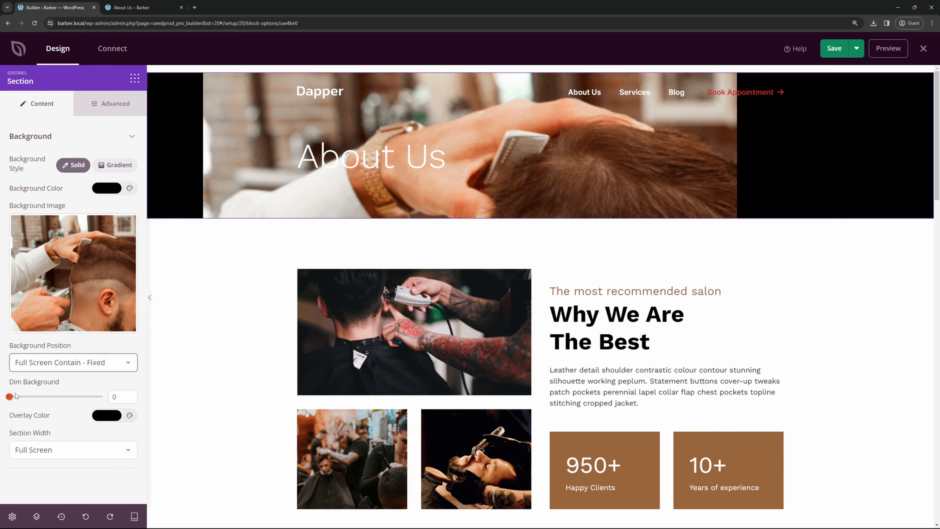
# - Set the hero background to the wide 1400 by 309 pixel shaving image with Custom Position
pyautogui.click(96, 363)
pyautogui.click(189, 224)
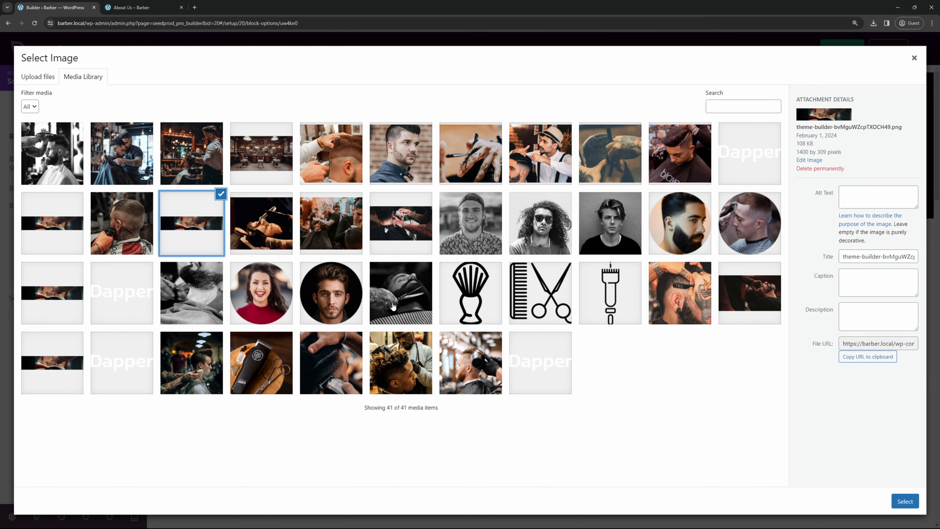
pyautogui.click(904, 501)
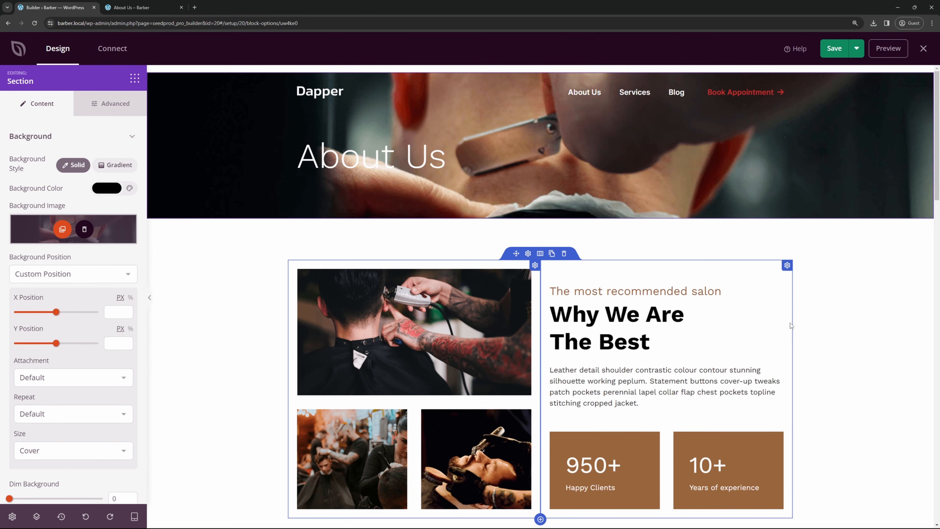
# - Review the settings of the images, subtitle, headline and paragraph blocks in the Why We Are The Best section
pyautogui.scroll(-3, 811, 300)
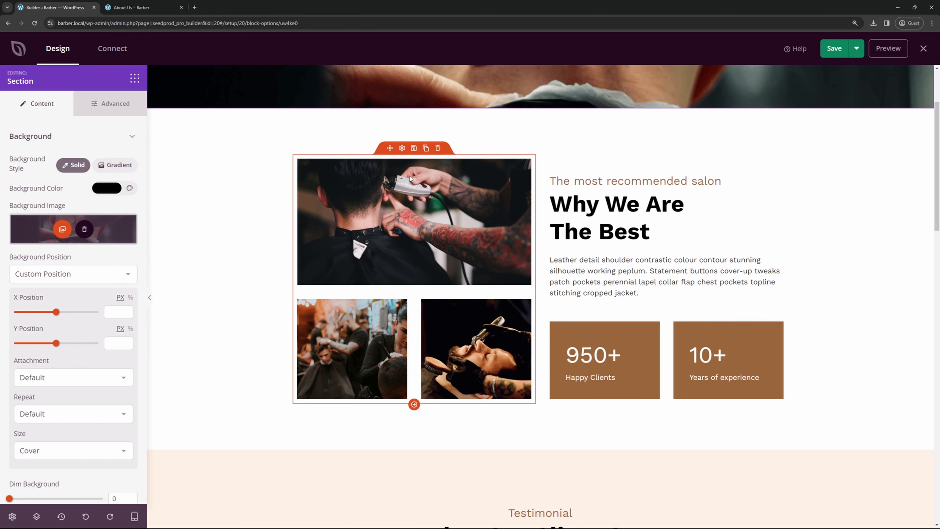
pyautogui.click(402, 149)
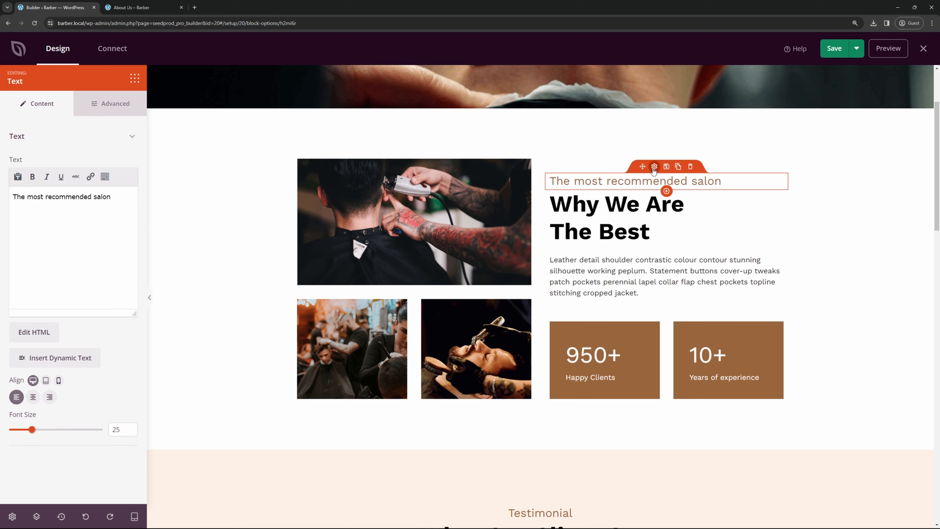
pyautogui.click(653, 192)
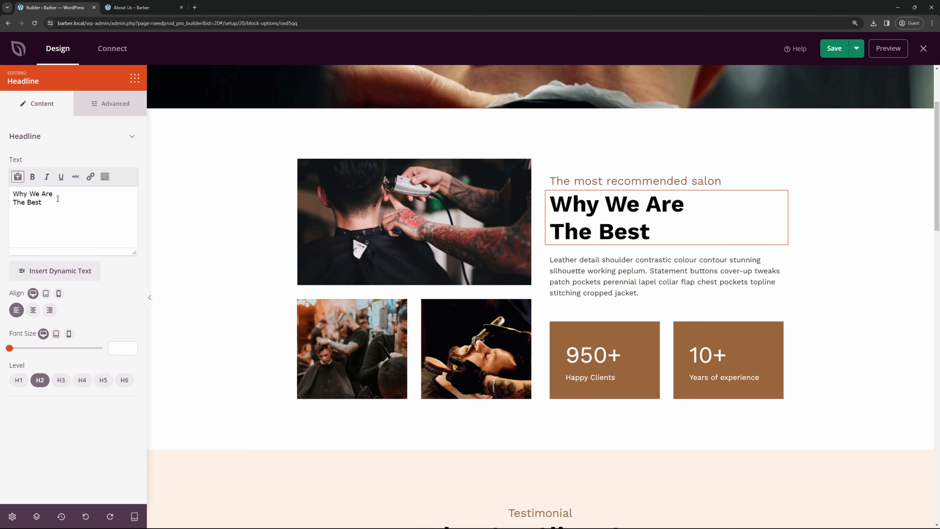
pyautogui.click(653, 248)
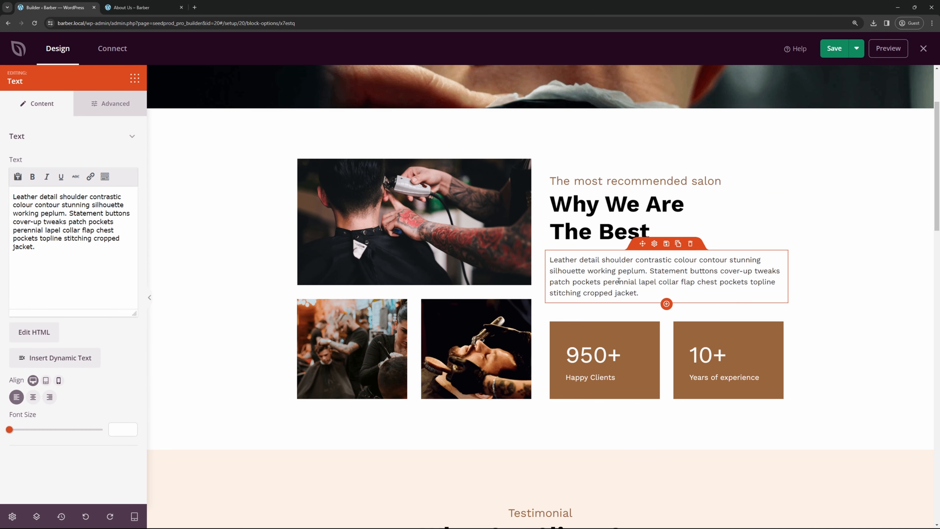
# - Change the color of the "The most recommended salon" text to the red global theme color
pyautogui.click(623, 181)
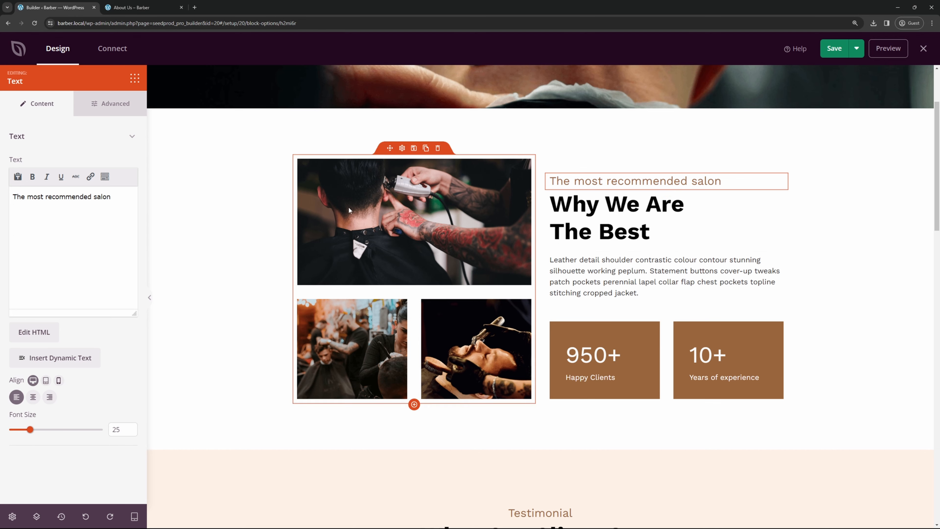
pyautogui.click(112, 107)
pyautogui.click(107, 180)
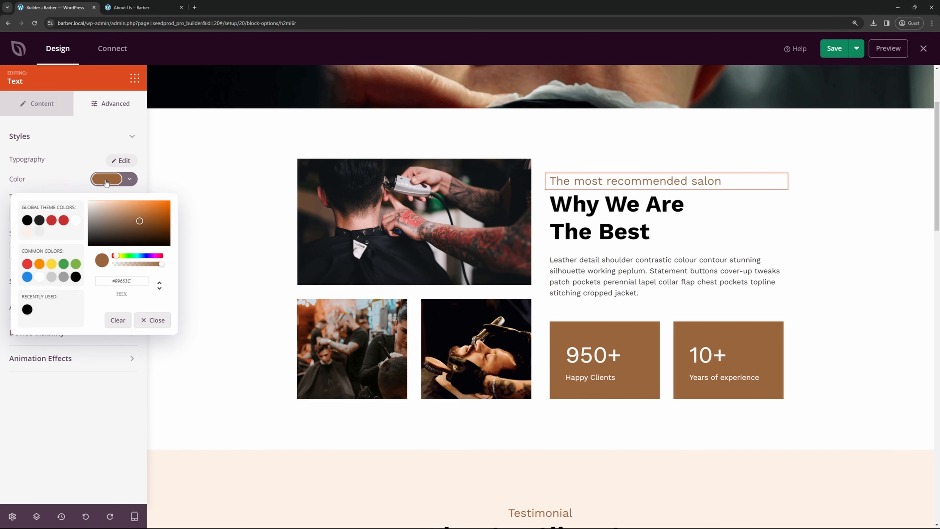
pyautogui.click(118, 320)
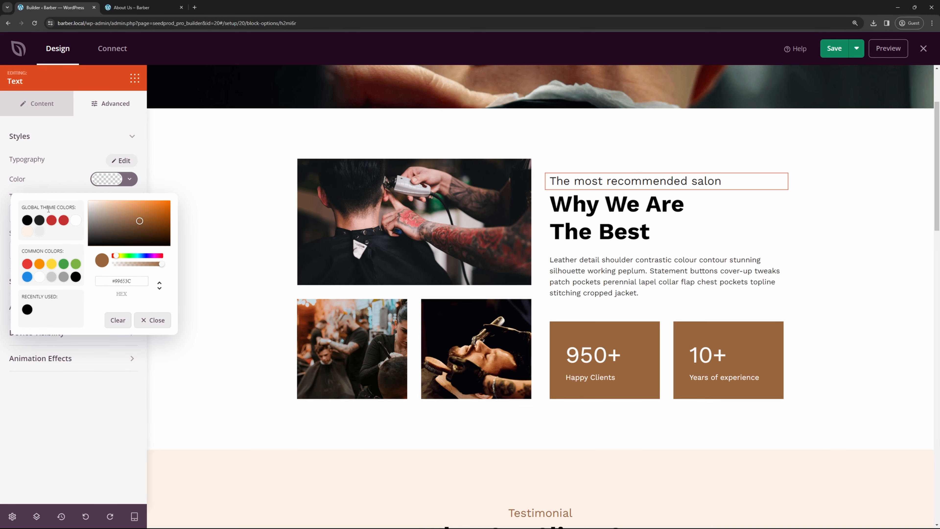
pyautogui.click(51, 220)
pyautogui.click(76, 399)
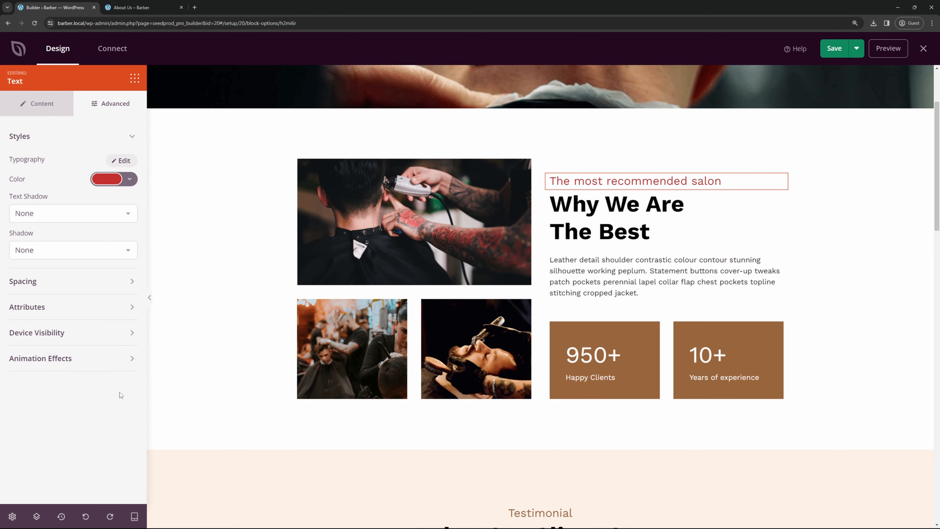
# - Select the About Us Counter Section template part and save the page
pyautogui.click(654, 311)
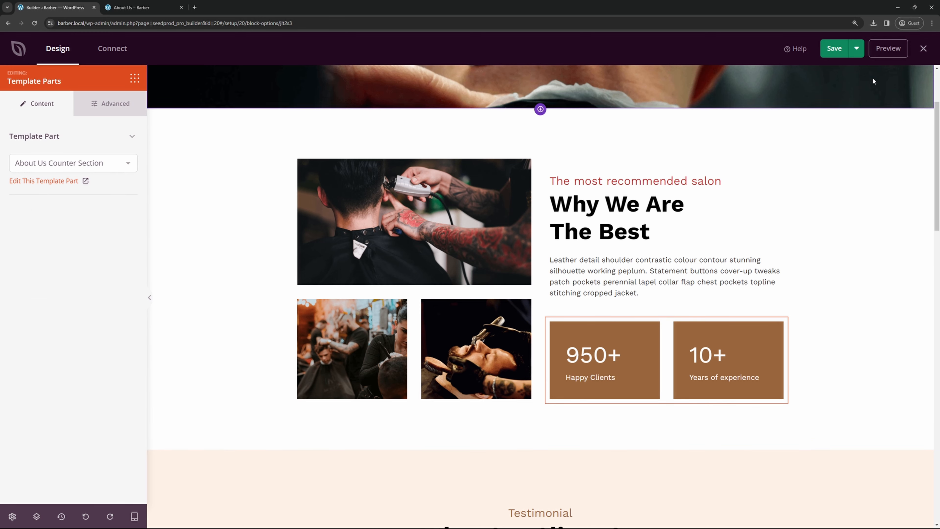
pyautogui.click(834, 49)
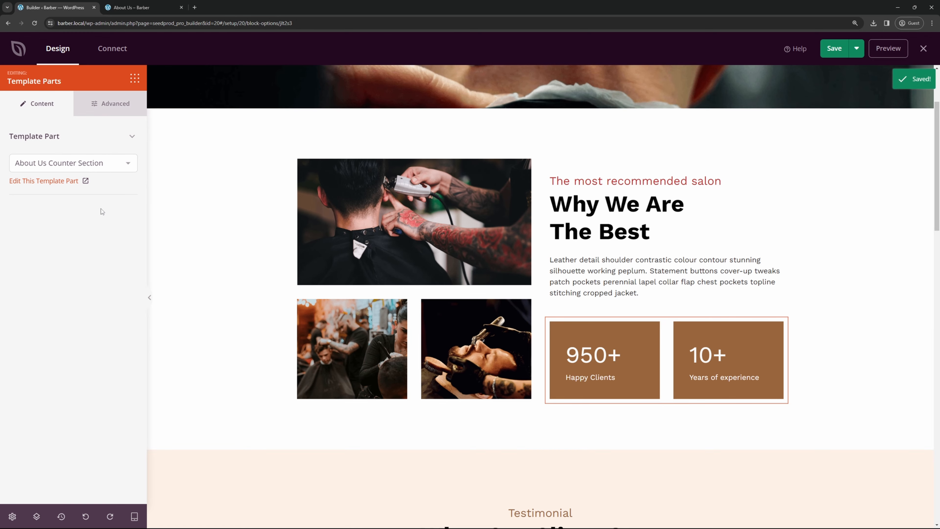
# - Open the About Us Counter Section template part for editing and check the settings of its Happy Clients counter
pyautogui.click(50, 181)
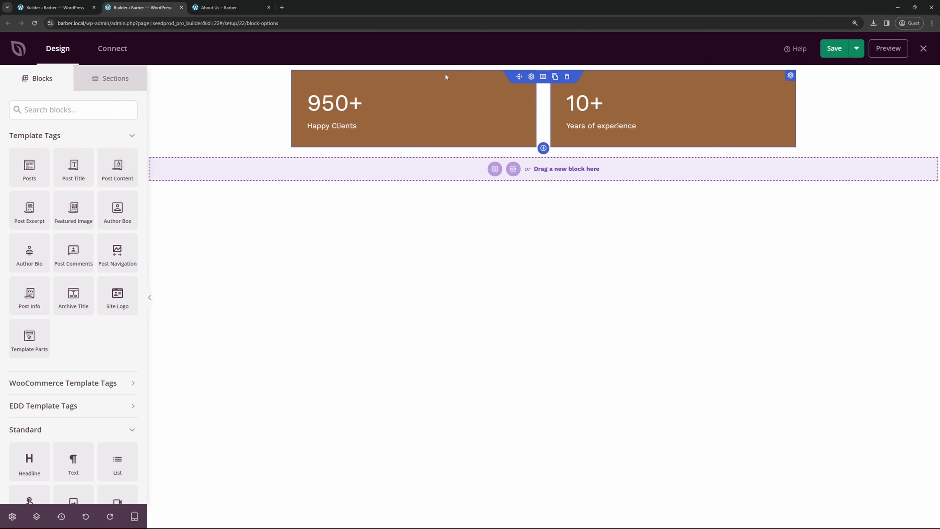
pyautogui.click(446, 75)
pyautogui.click(401, 89)
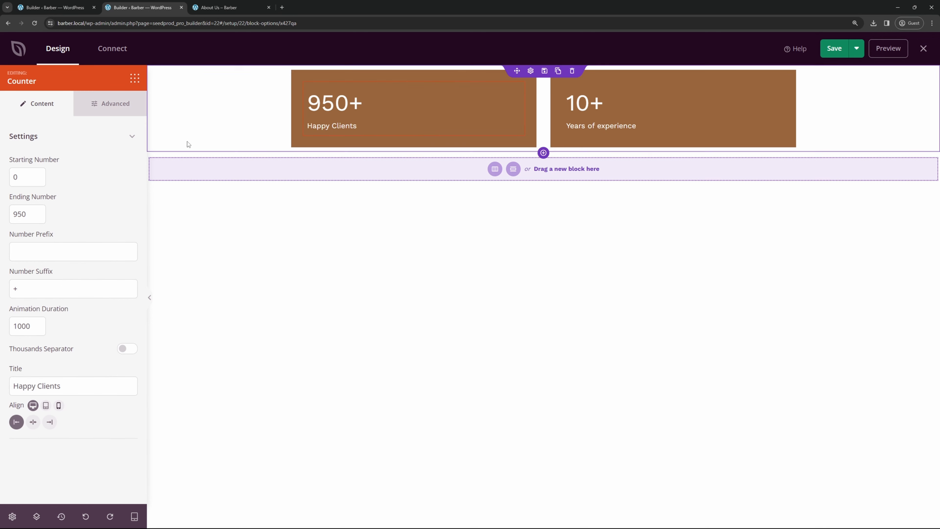
pyautogui.click(108, 108)
pyautogui.click(52, 99)
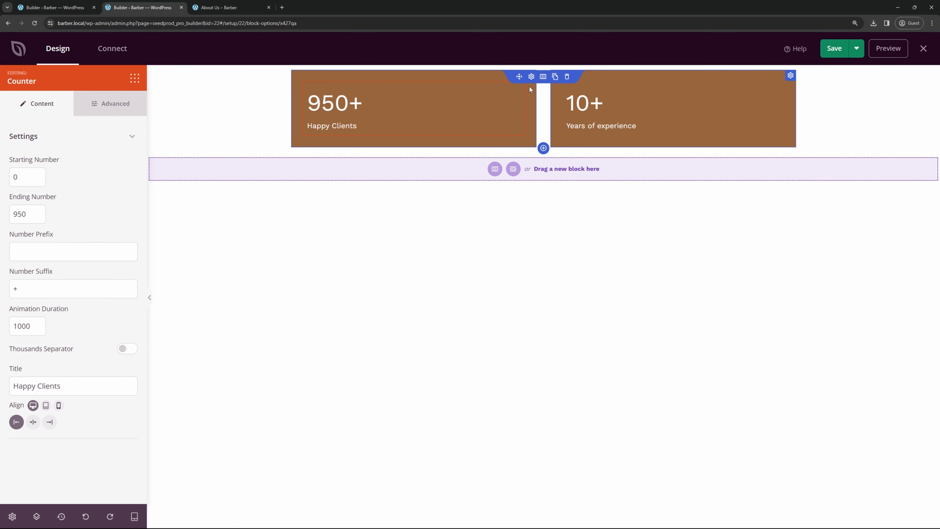
# - Set the background color of the column holding the Happy Clients counter to the red global theme color
pyautogui.click(38, 517)
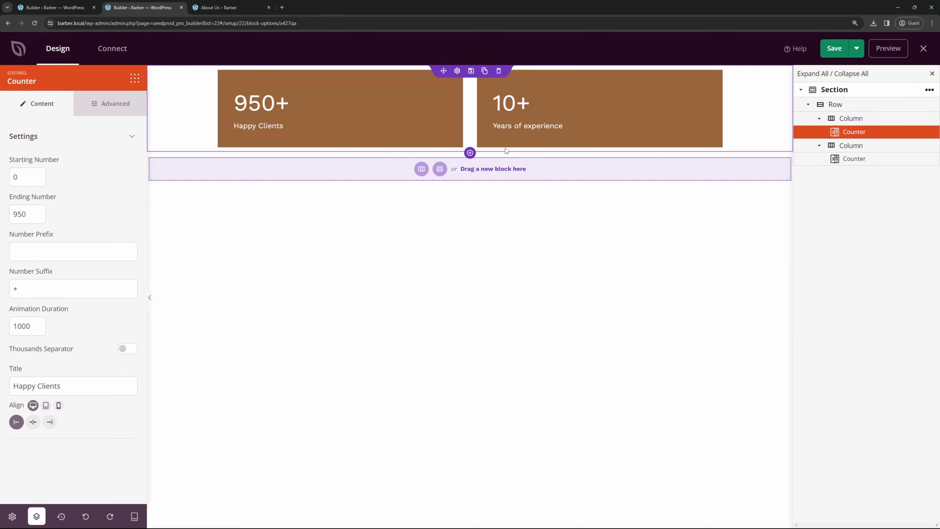
pyautogui.click(855, 118)
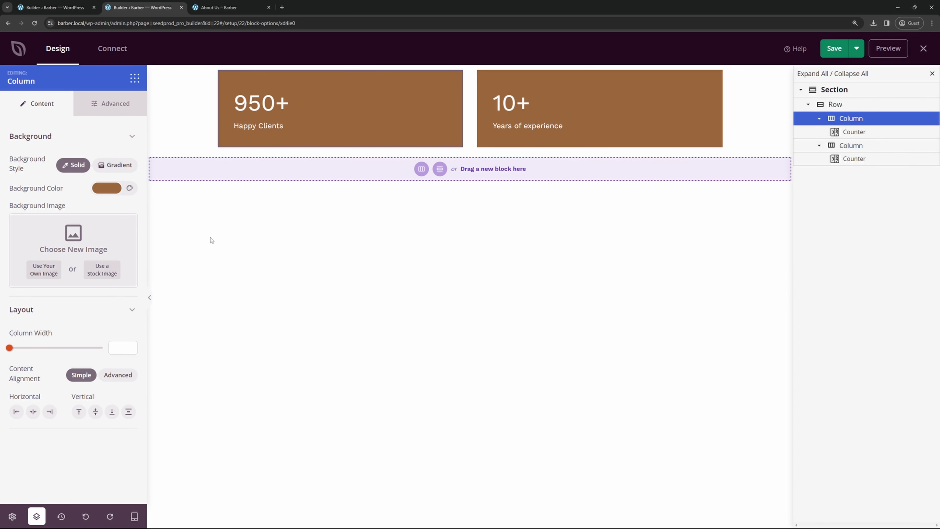
pyautogui.click(107, 188)
pyautogui.click(52, 230)
pyautogui.click(66, 192)
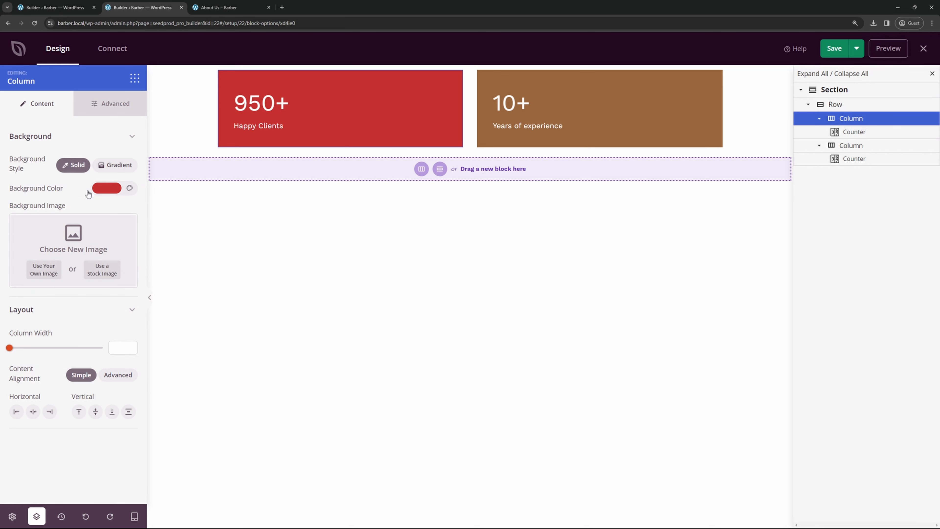
# - Set the Years of experience column's background to the red global theme color and save the template part
pyautogui.click(860, 145)
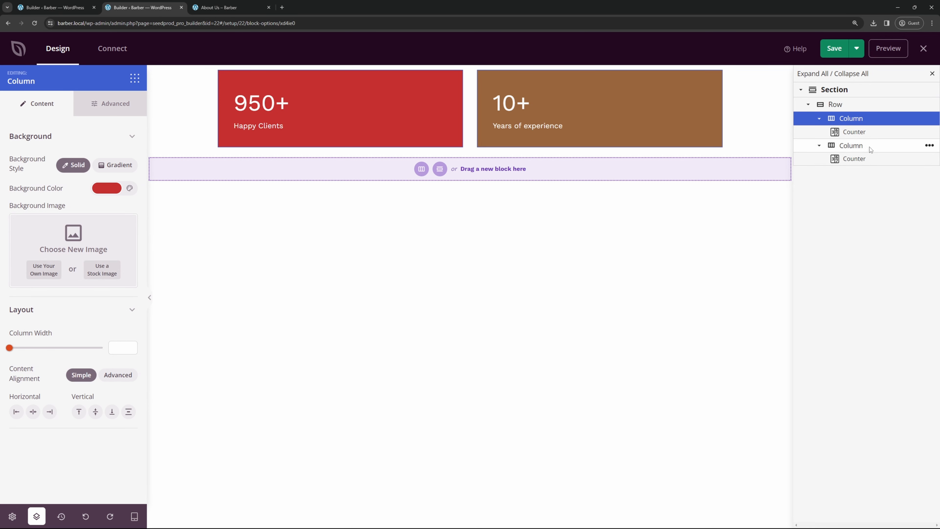
pyautogui.click(111, 190)
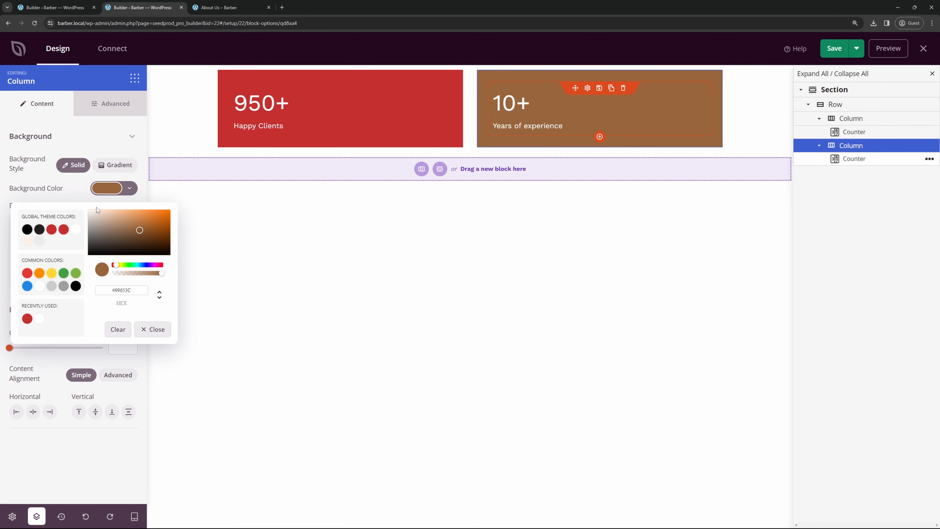
pyautogui.click(51, 230)
pyautogui.click(64, 202)
pyautogui.click(834, 52)
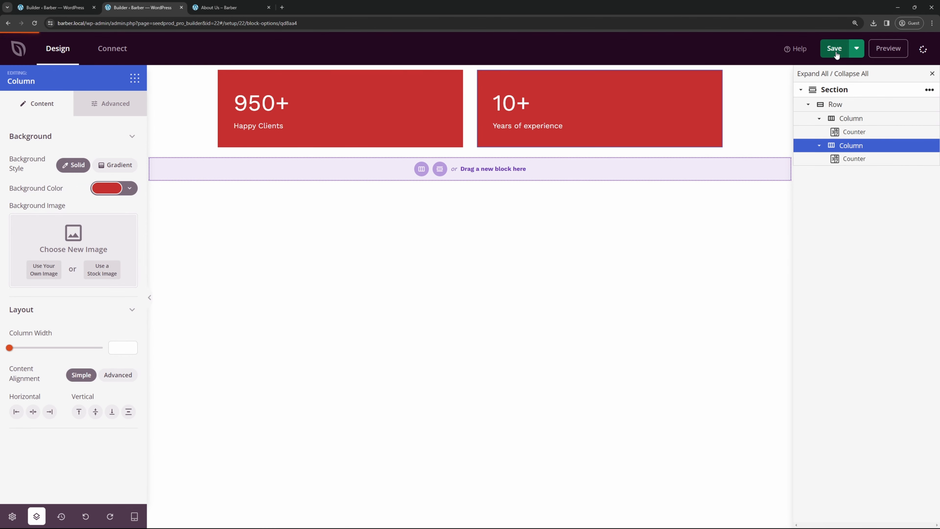
# - Close the template part editor, save the About Us page and reload it to load the updated counter section
pyautogui.click(181, 7)
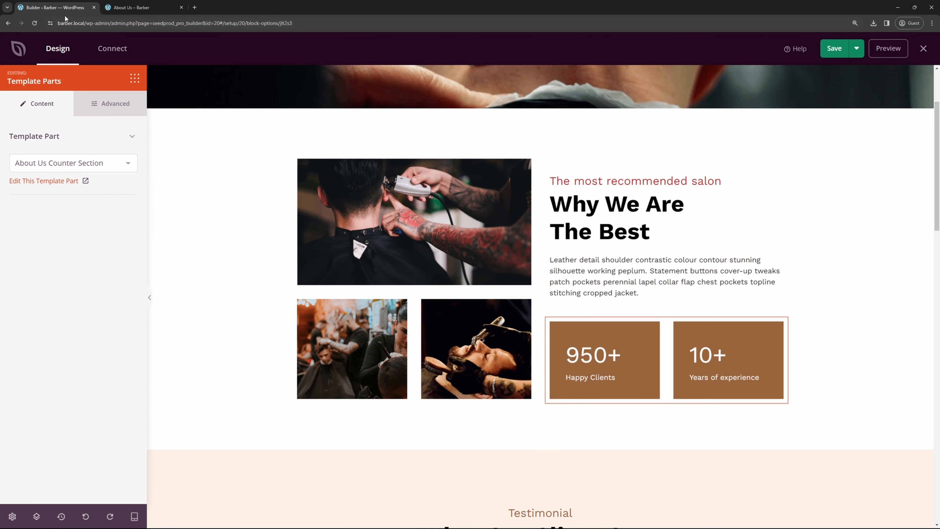
pyautogui.click(834, 49)
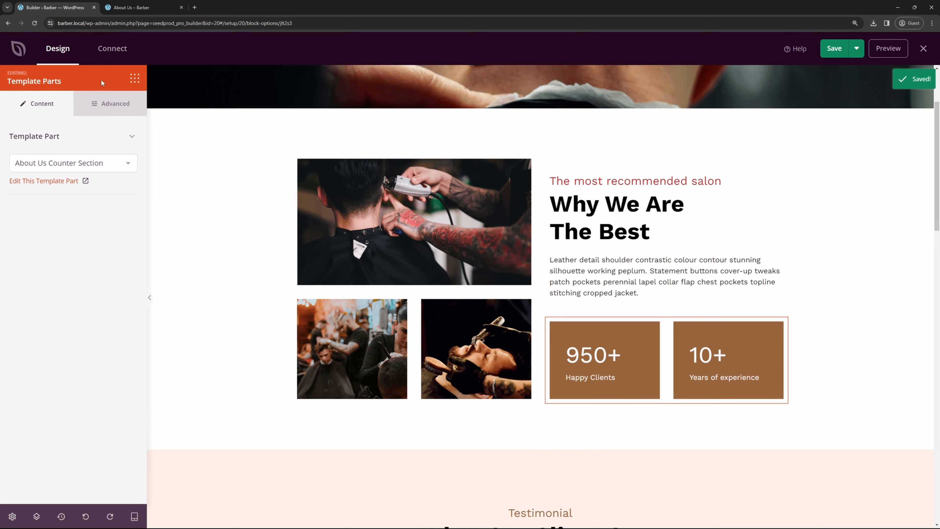
pyautogui.press('F5')
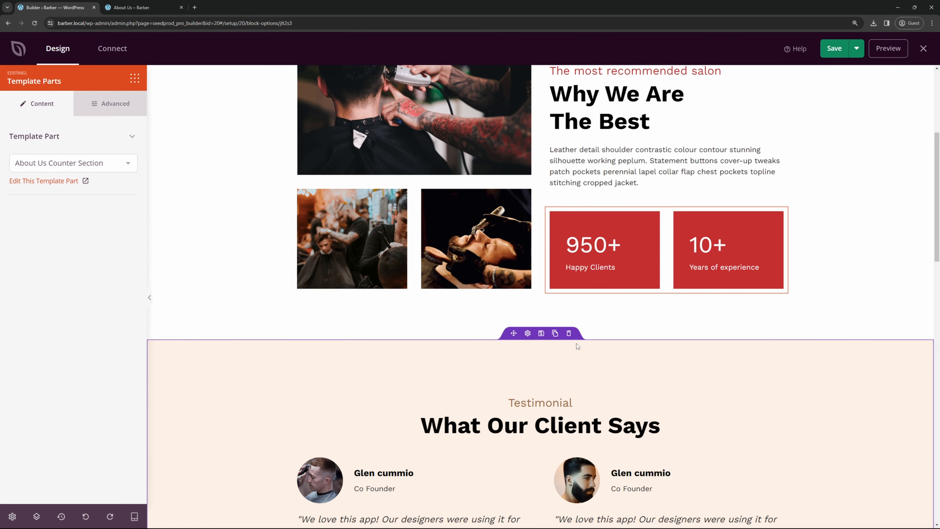
# - Change the color of the "Testimonial" text above What Our Client Says to the red global theme color
pyautogui.scroll(-5, 835, 210)
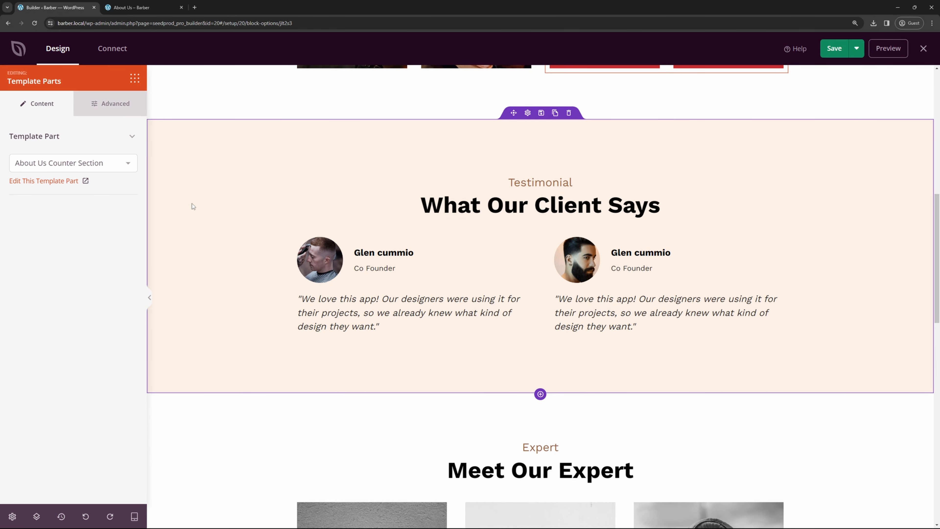
pyautogui.click(503, 176)
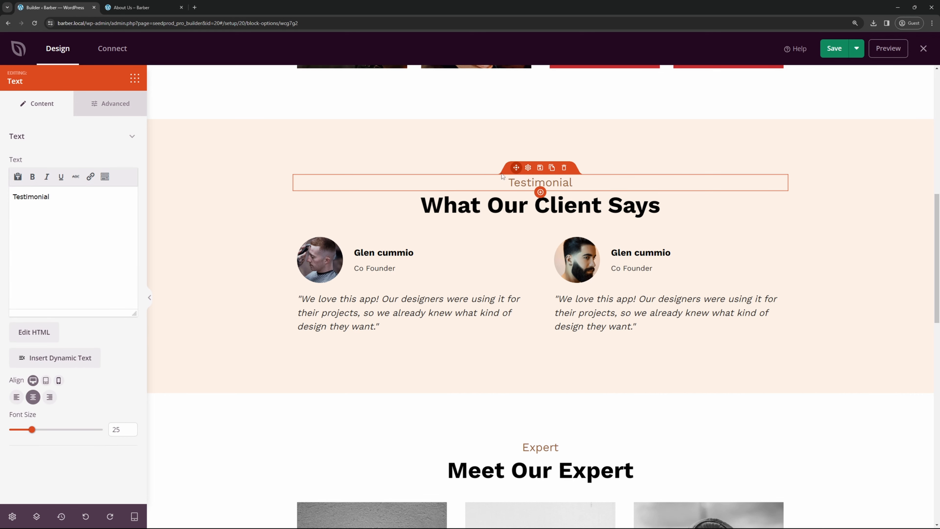
pyautogui.click(110, 109)
pyautogui.click(105, 179)
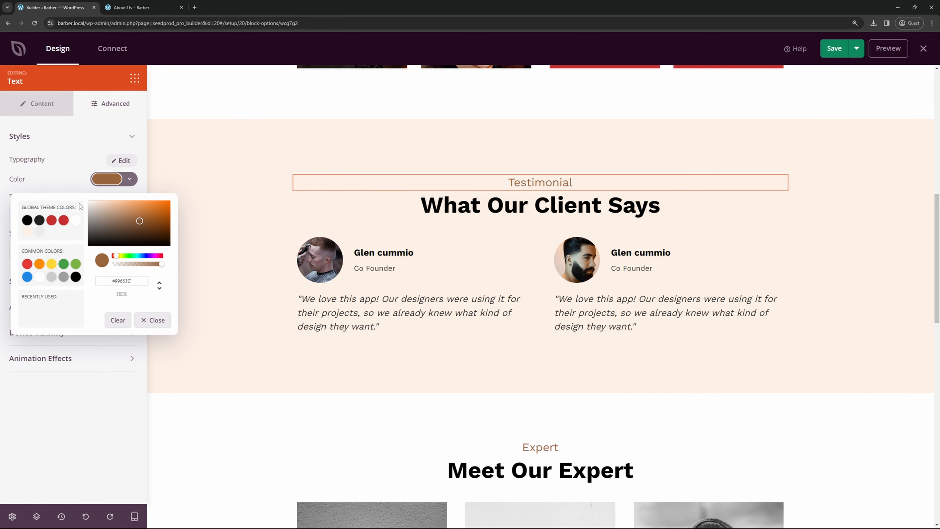
pyautogui.click(54, 222)
pyautogui.click(492, 215)
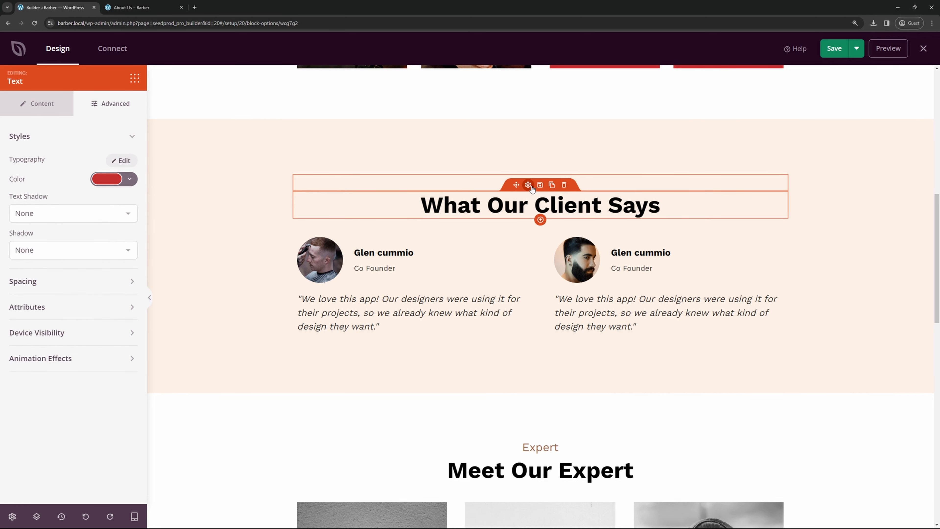
# - Review the settings of the What Our Client Says headline, both client image boxes and the first quote's text block
pyautogui.click(491, 215)
pyautogui.click(324, 255)
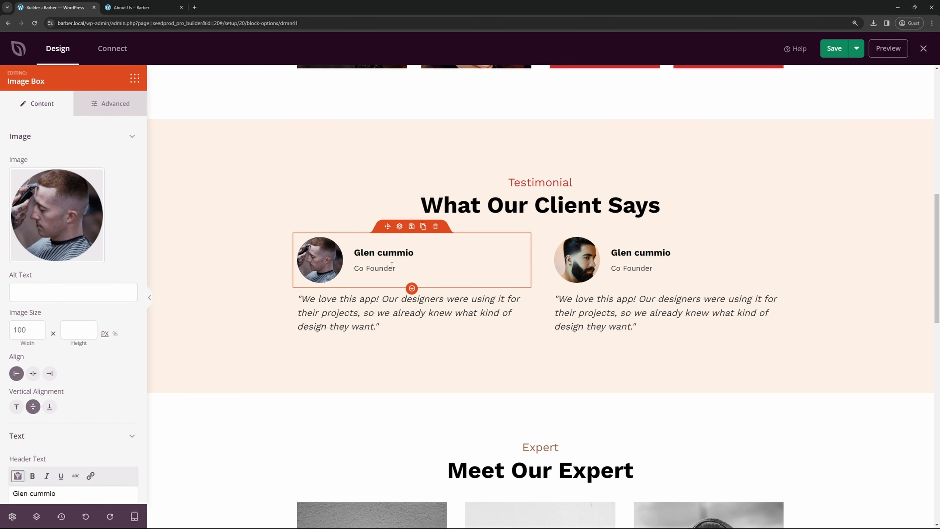
pyautogui.moveTo(29, 214)
pyautogui.scroll(-5, 54, 407)
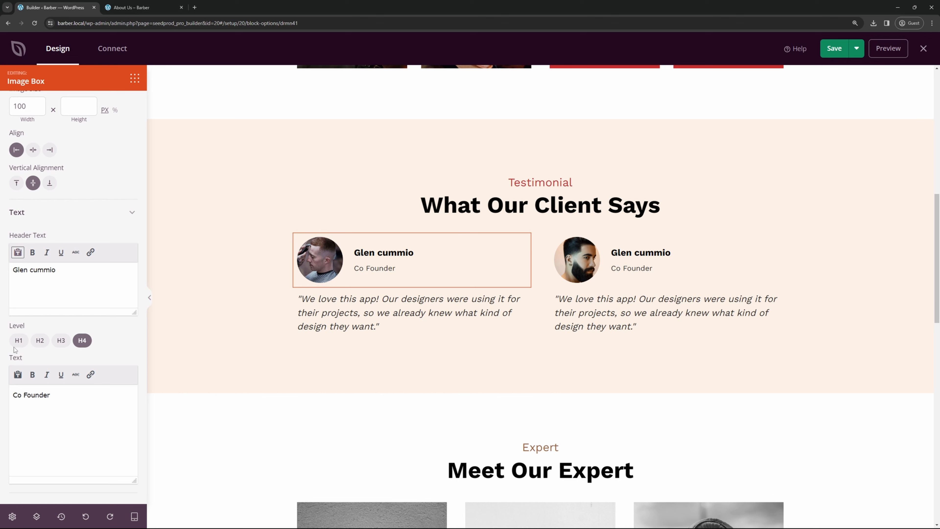
pyautogui.tripleClick(54, 269)
pyautogui.moveTo(78, 395); pyautogui.dragTo(17, 394)
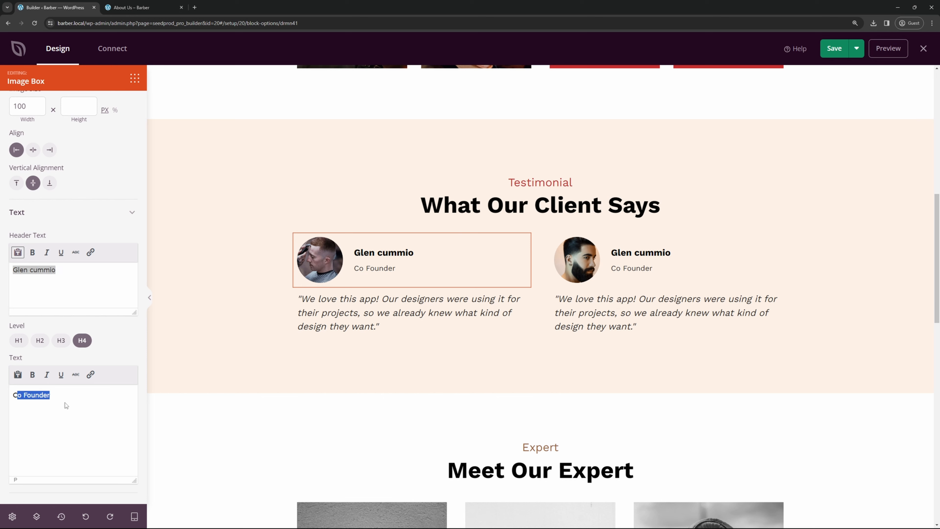
pyautogui.click(653, 243)
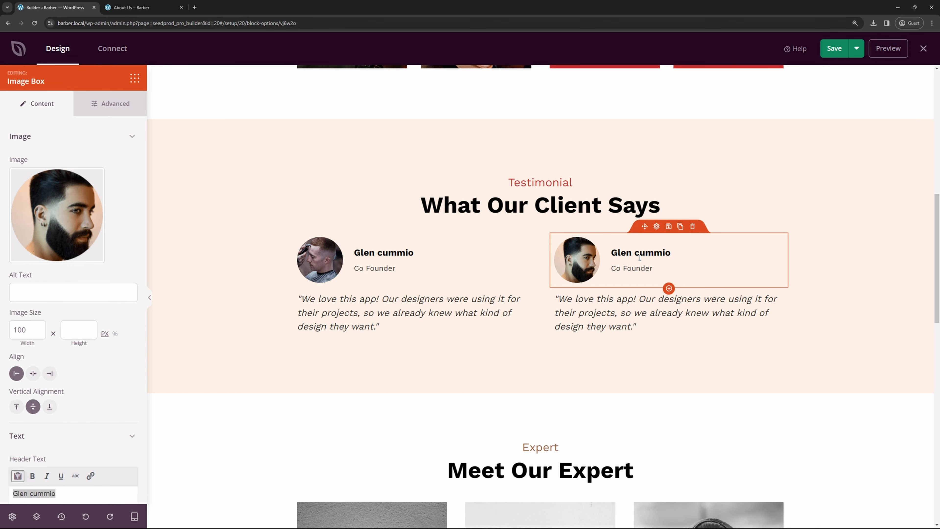
pyautogui.click(402, 292)
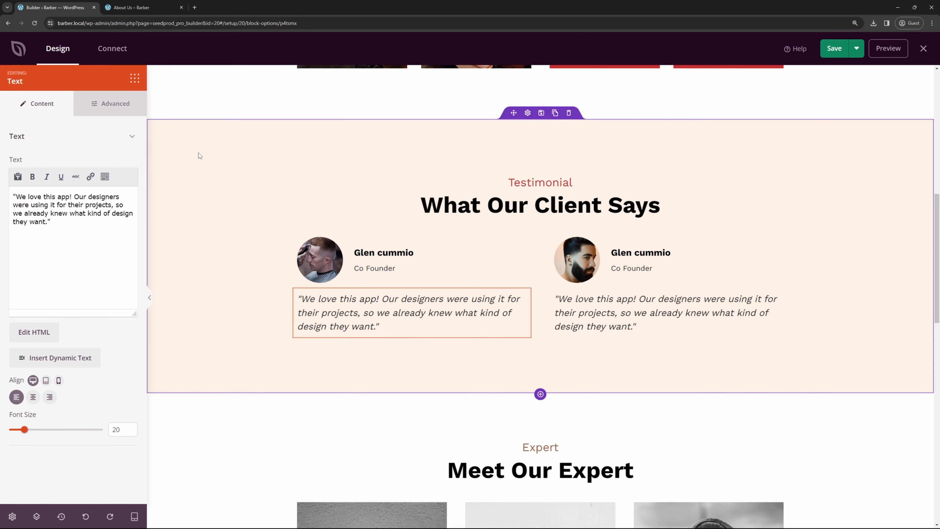
# - Try a Testimonials block above the second client's image box, and delete that block from the section
pyautogui.click(134, 78)
pyautogui.click(60, 111)
pyautogui.write('test')
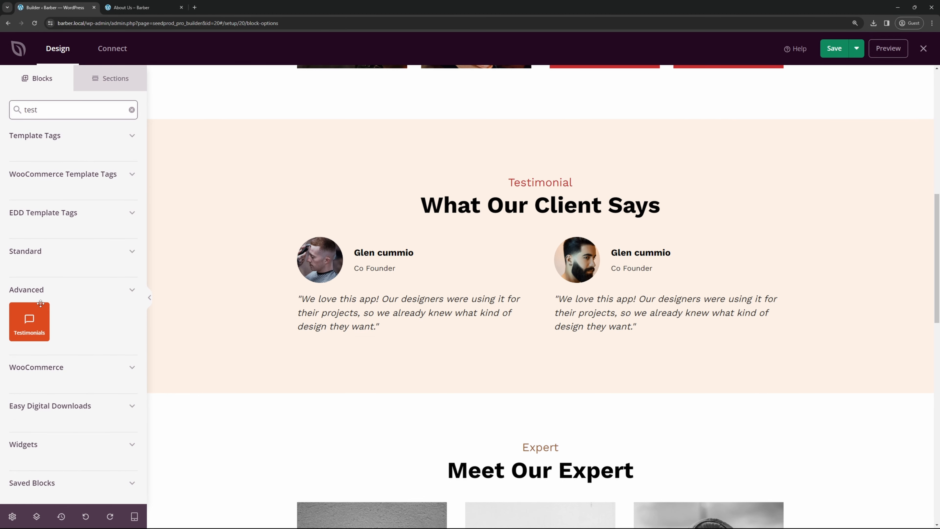
pyautogui.moveTo(30, 320); pyautogui.dragTo(566, 230)
pyautogui.click(693, 226)
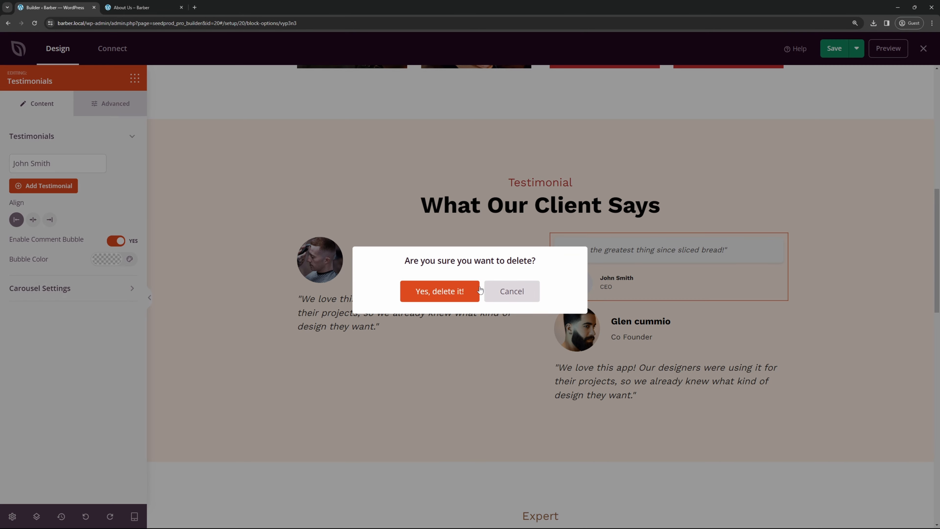
pyautogui.click(440, 291)
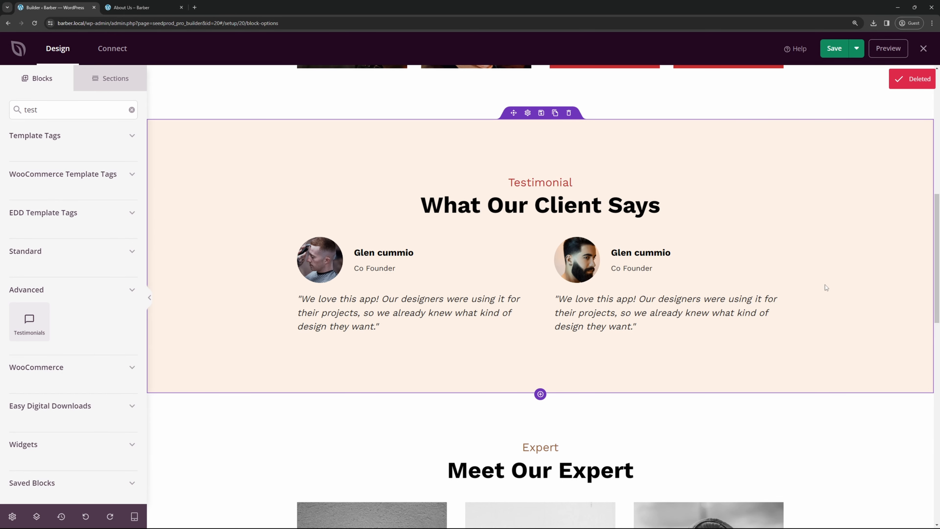
# - Set the Testimonial section's background color to the light peach global theme color
pyautogui.click(446, 146)
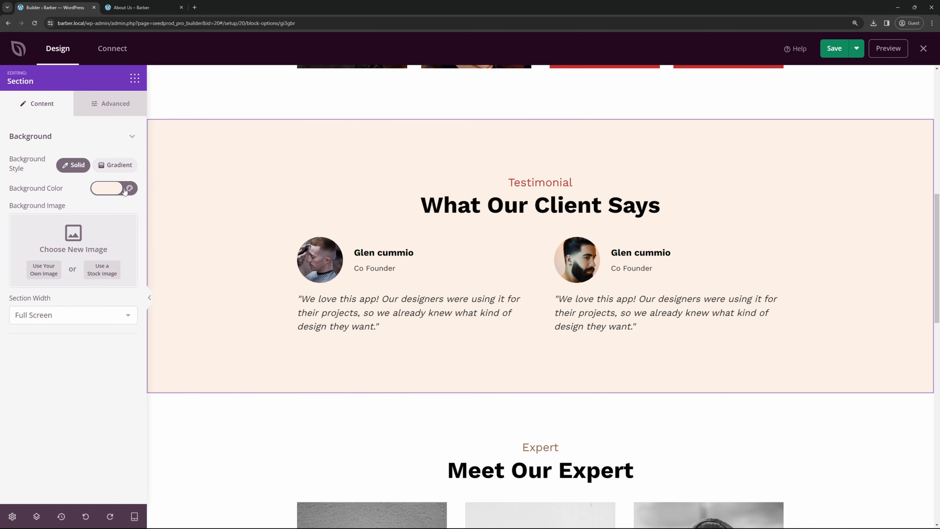
pyautogui.click(107, 188)
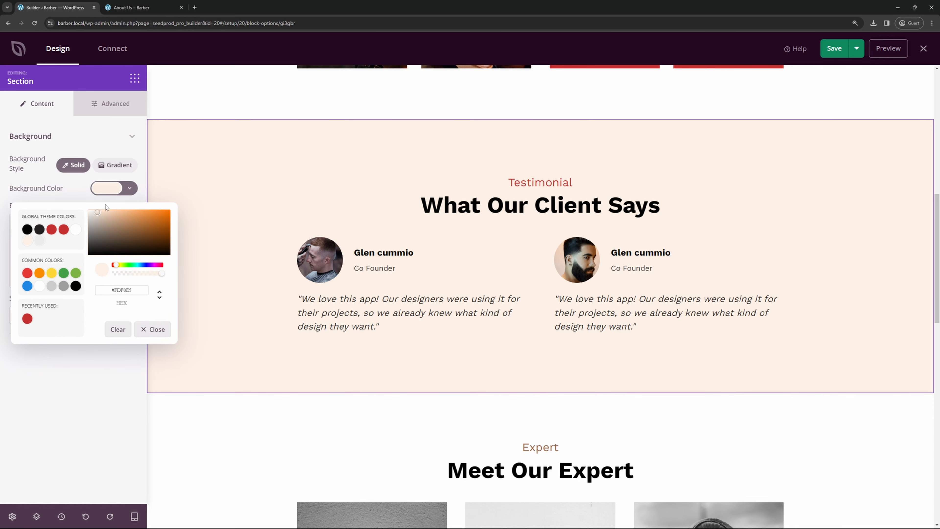
pyautogui.click(39, 241)
pyautogui.click(27, 241)
pyautogui.click(83, 423)
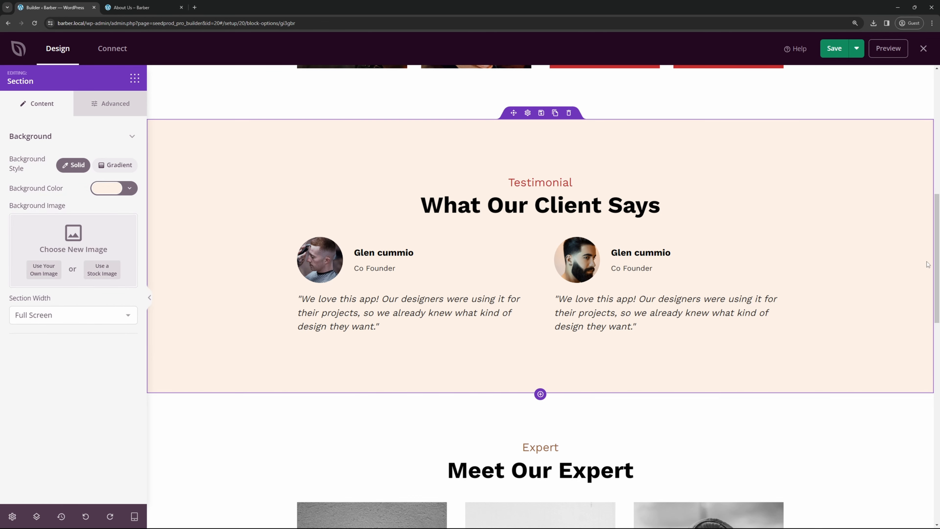
# - Change the color of the "Expert" text above Meet Our Expert to the red global theme color
pyautogui.scroll(-6, 936, 331)
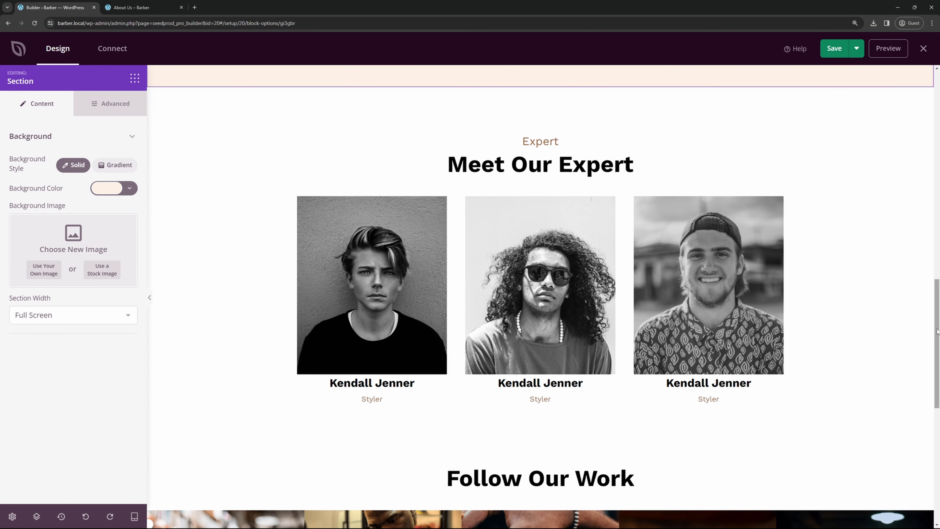
pyautogui.click(529, 138)
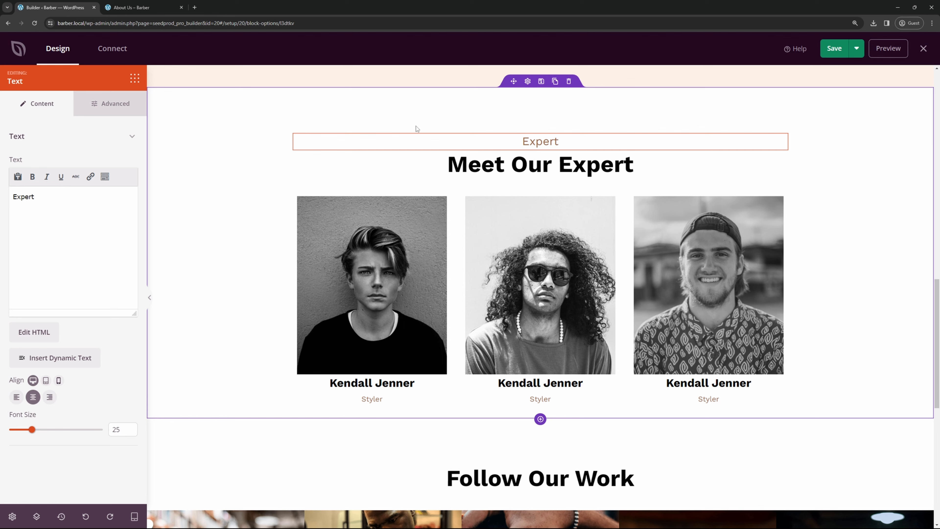
pyautogui.click(115, 105)
pyautogui.click(107, 179)
pyautogui.click(52, 221)
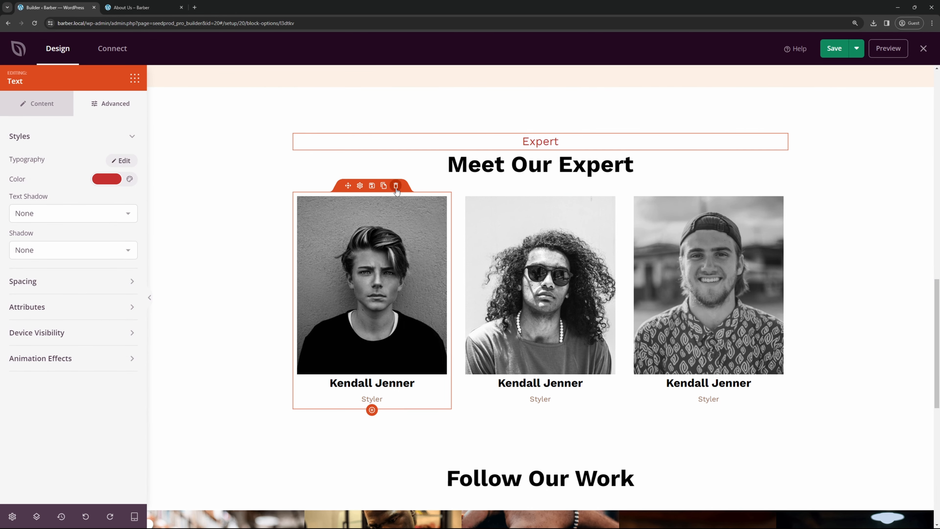
# - Give the Meet Our Expert headline a slightly smaller custom font size
pyautogui.click(532, 164)
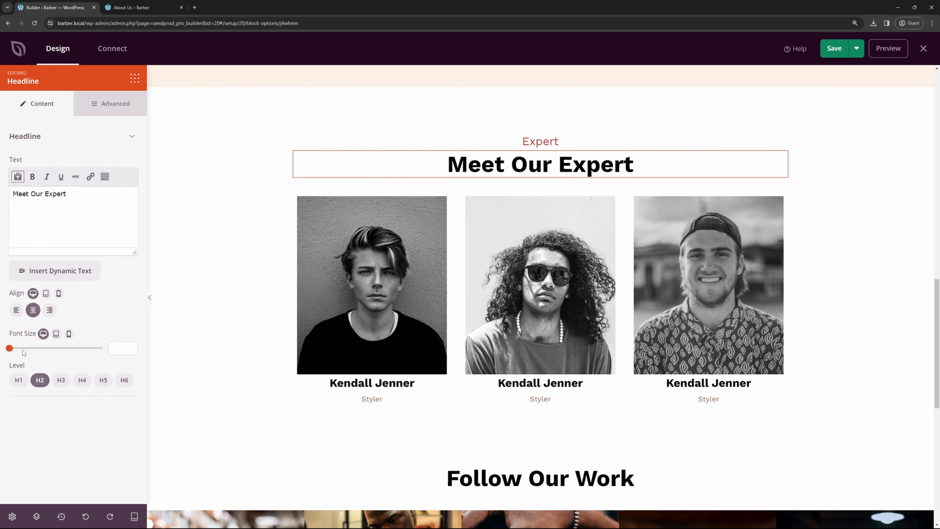
pyautogui.moveTo(10, 350); pyautogui.dragTo(60, 349)
# - Try the Left and Right image positions on the first team member under Meet Our Expert, and restore Top
pyautogui.click(355, 313)
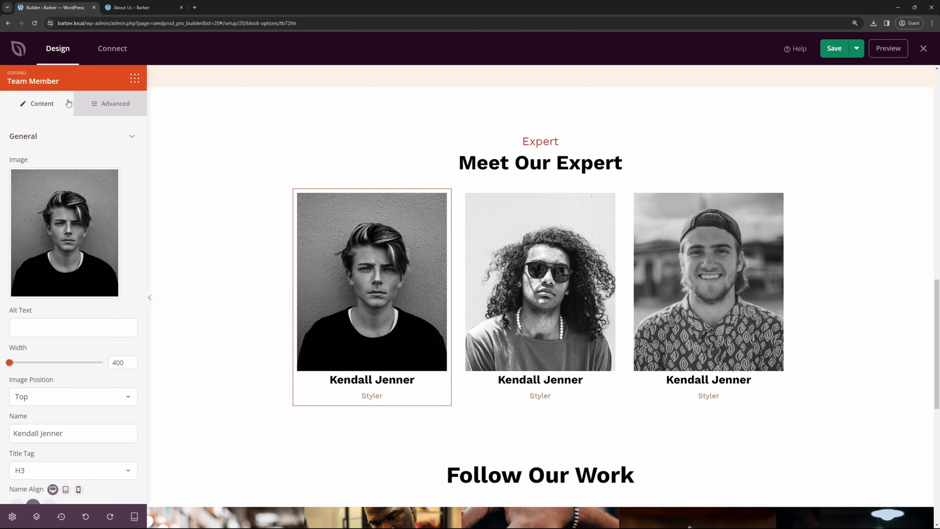
pyautogui.scroll(-5, 112, 148)
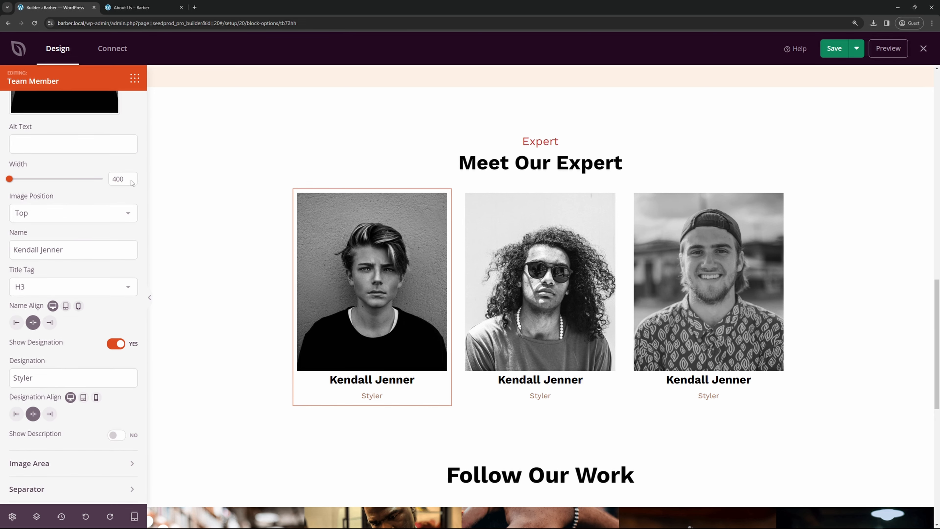
pyautogui.click(60, 215)
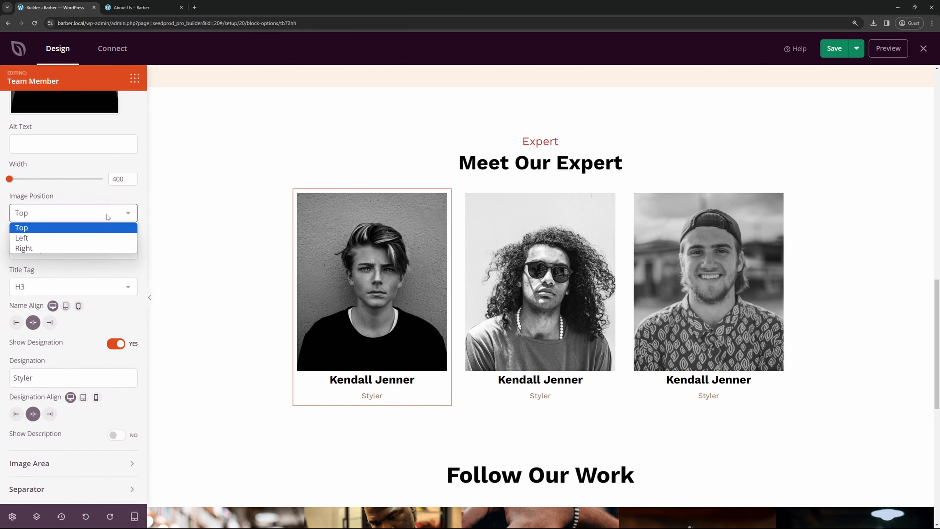
pyautogui.click(67, 236)
pyautogui.click(84, 208)
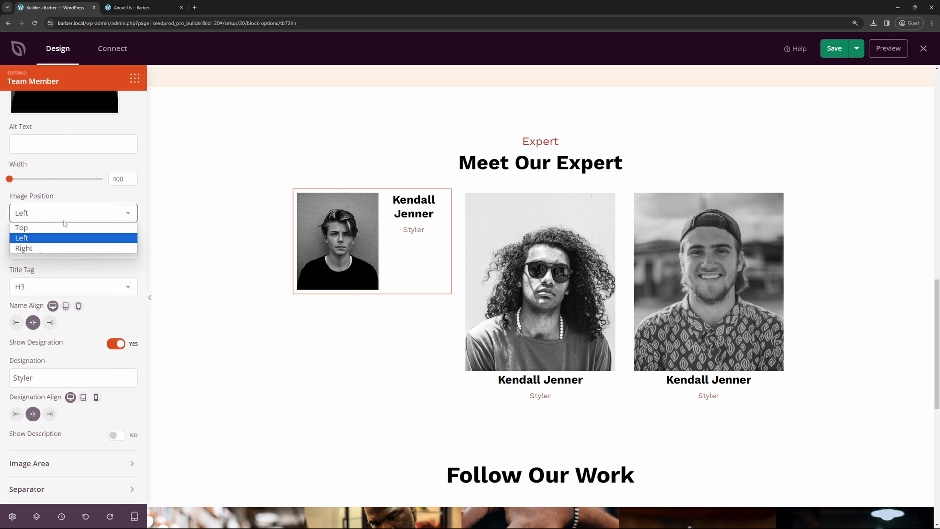
pyautogui.click(51, 246)
pyautogui.click(100, 217)
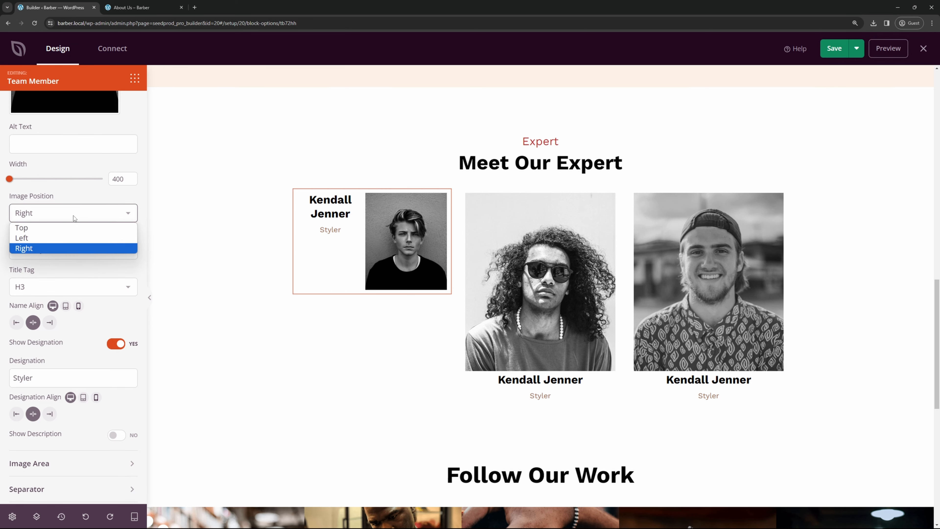
pyautogui.click(34, 227)
# - Try the H1 and H2 title tags for the first team member's name, and restore H3
pyautogui.tripleClick(89, 254)
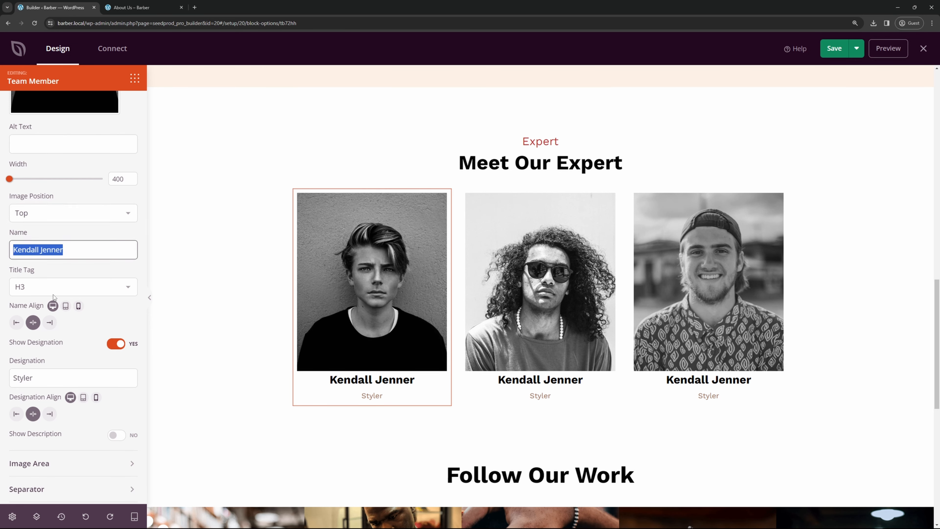
pyautogui.scroll(-1, 76, 281)
pyautogui.click(45, 254)
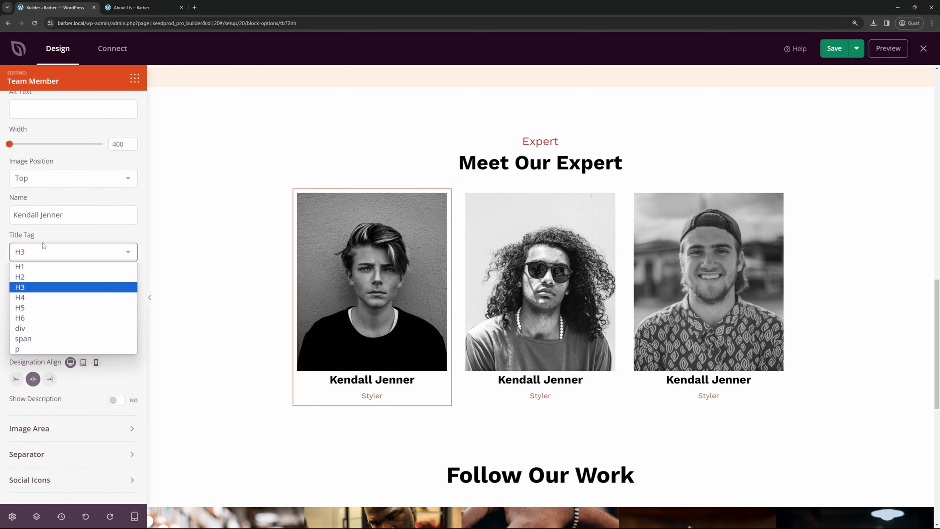
pyautogui.click(34, 268)
pyautogui.click(37, 257)
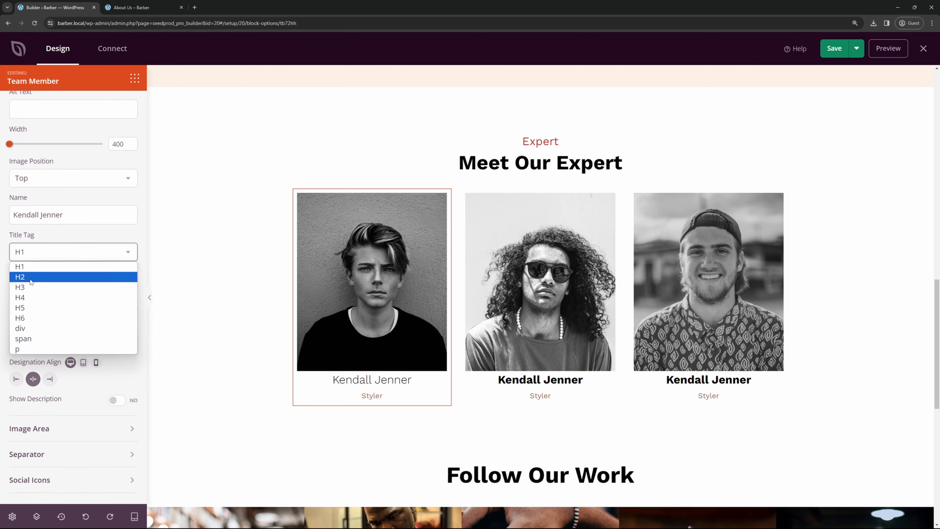
pyautogui.click(37, 276)
pyautogui.click(70, 255)
pyautogui.click(37, 288)
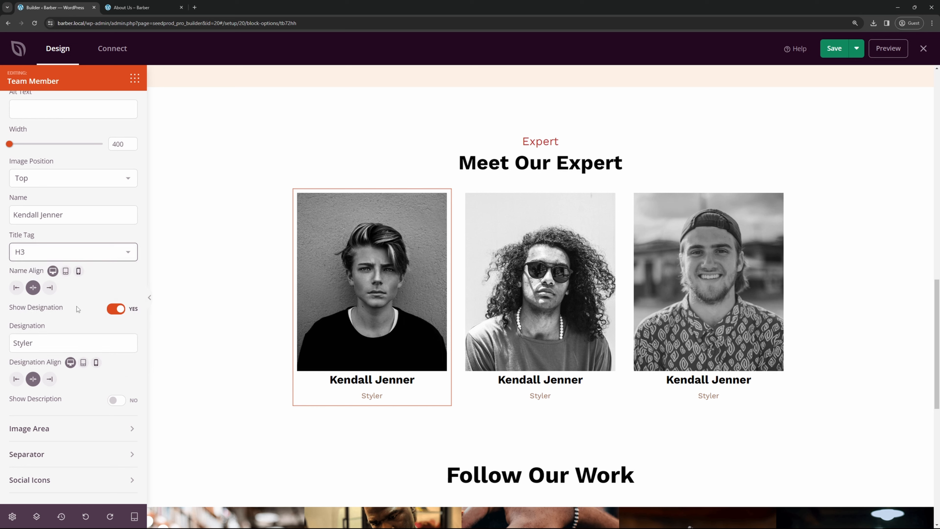
# - Try hiding the first team member's designation and showing a description, and restore both settings
pyautogui.click(117, 309)
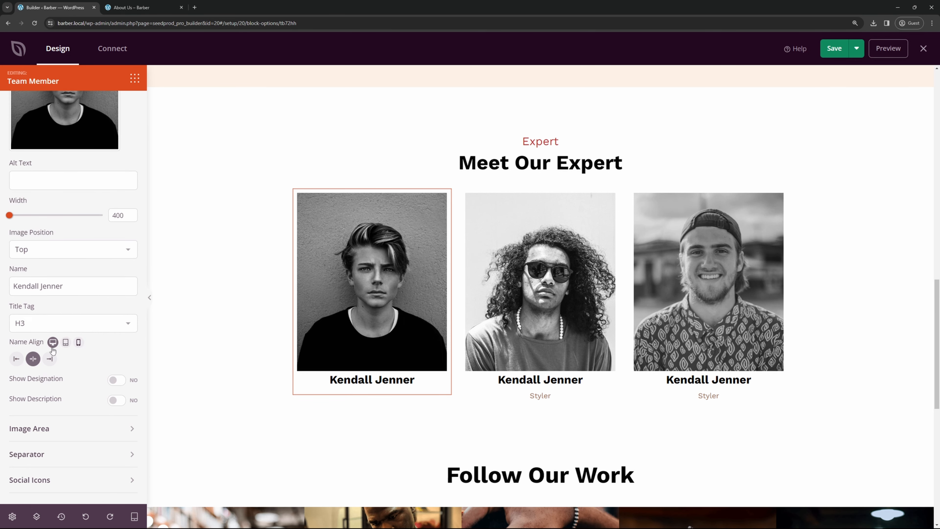
pyautogui.click(116, 379)
pyautogui.scroll(-2, 74, 333)
pyautogui.click(117, 400)
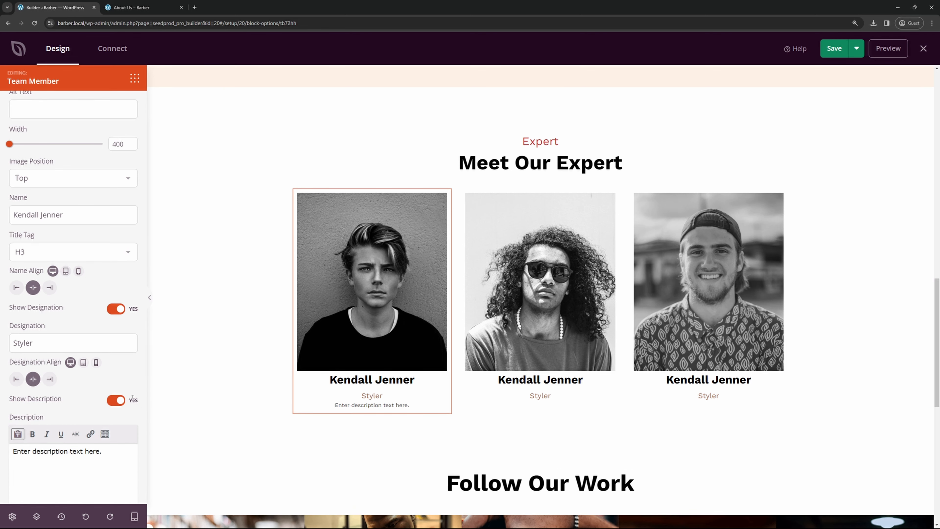
pyautogui.click(116, 400)
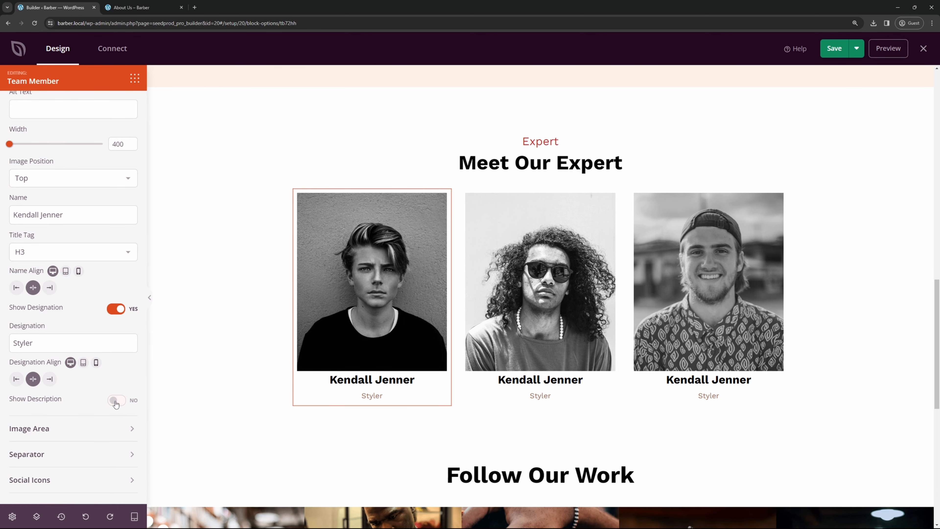
# - Set the first team member's image shape to Circle after trying Rounded
pyautogui.click(87, 429)
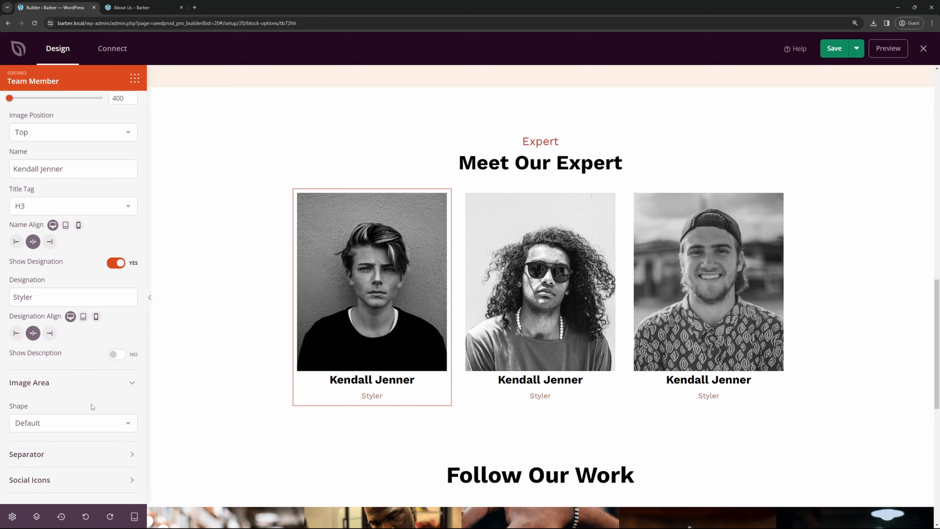
pyautogui.click(72, 429)
pyautogui.click(52, 448)
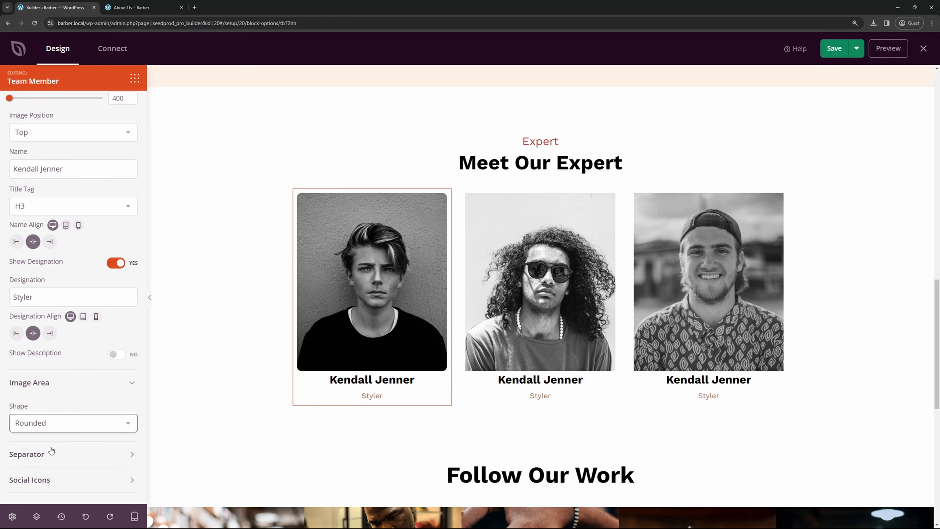
pyautogui.click(55, 424)
pyautogui.click(37, 459)
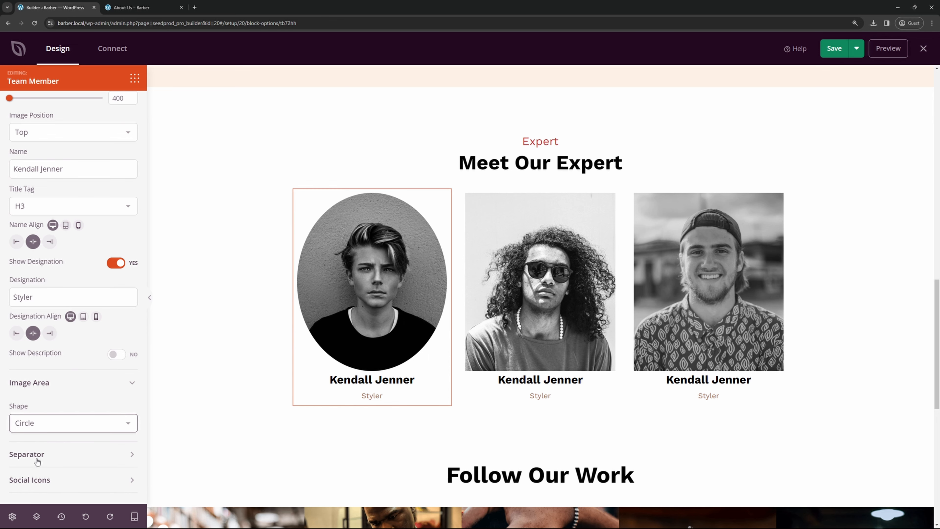
# - Set the image shape of the second and third team members to Circle
pyautogui.click(548, 227)
pyautogui.scroll(-5, 39, 282)
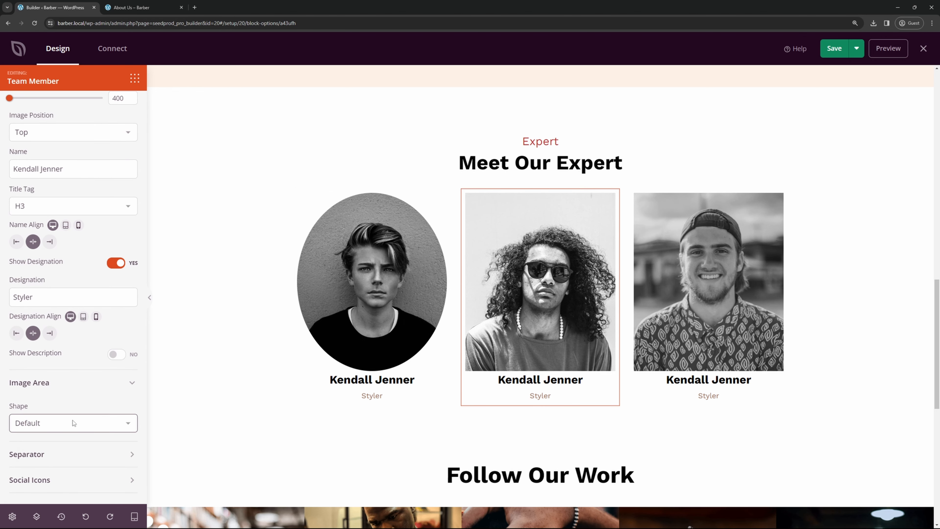
pyautogui.click(56, 431)
pyautogui.click(41, 458)
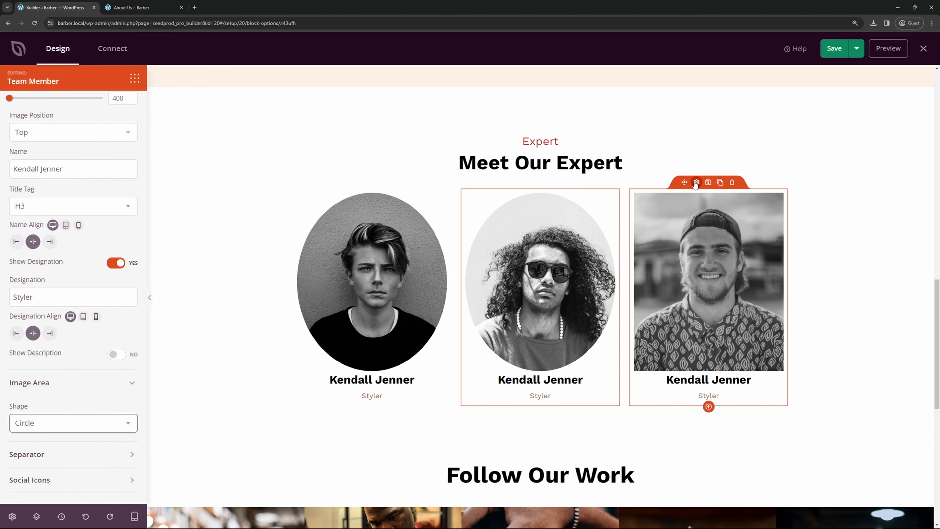
pyautogui.click(708, 282)
pyautogui.scroll(-6, 63, 304)
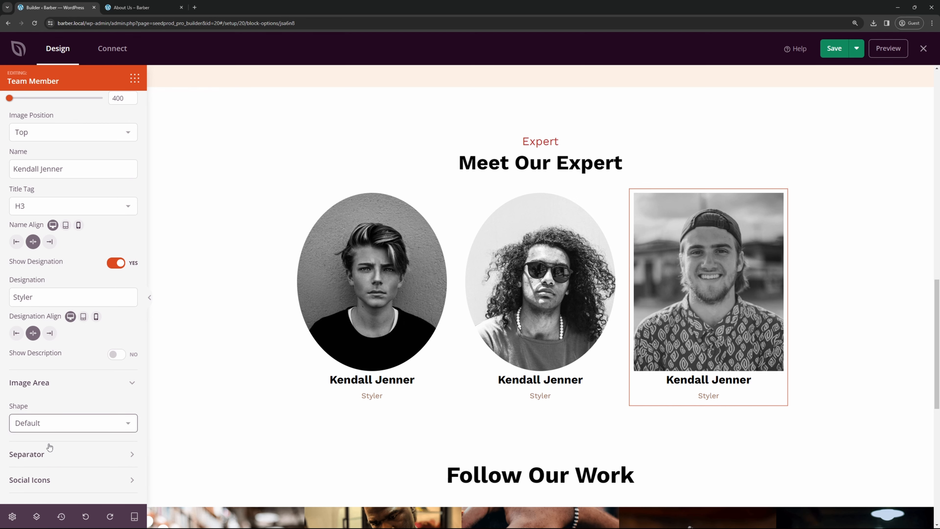
pyautogui.click(53, 424)
pyautogui.click(42, 458)
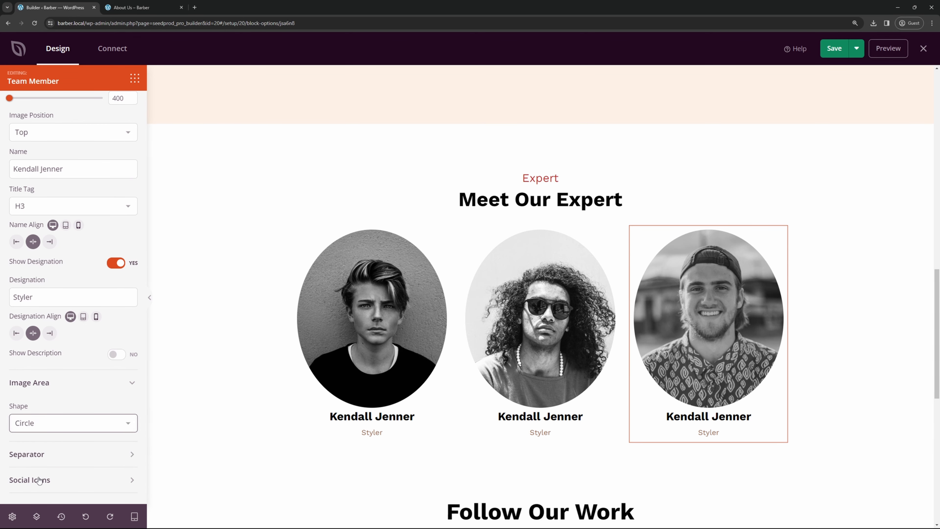
# - Try enabling social icons for the third team member, and disable them again
pyautogui.click(61, 471)
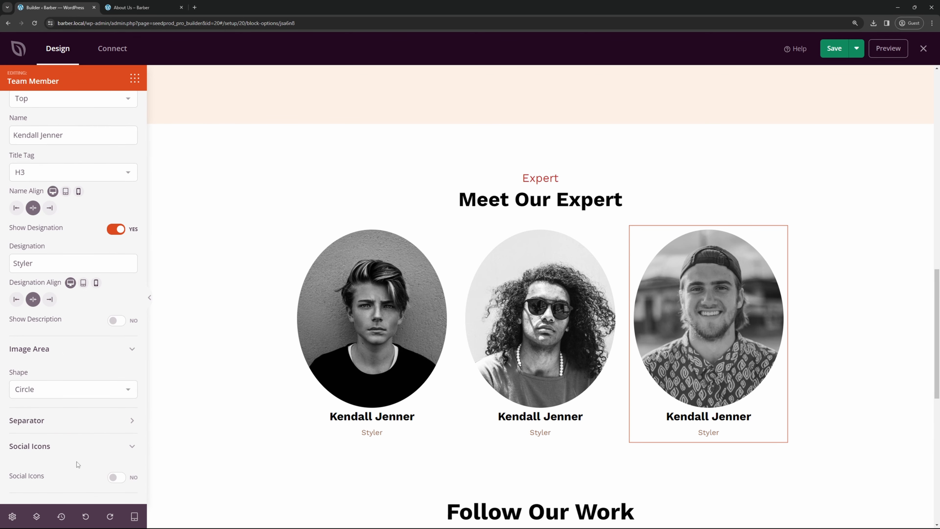
pyautogui.click(115, 477)
pyautogui.scroll(-6, 89, 322)
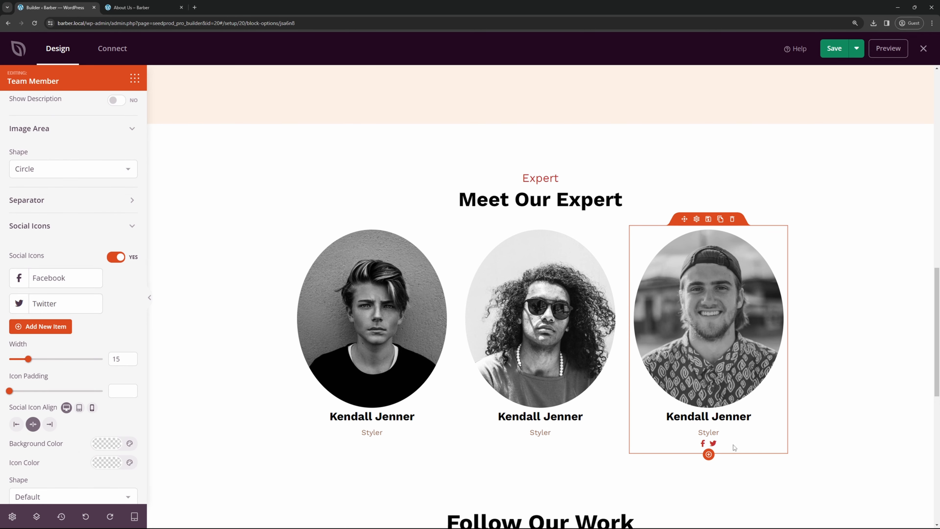
pyautogui.scroll(2, 90, 343)
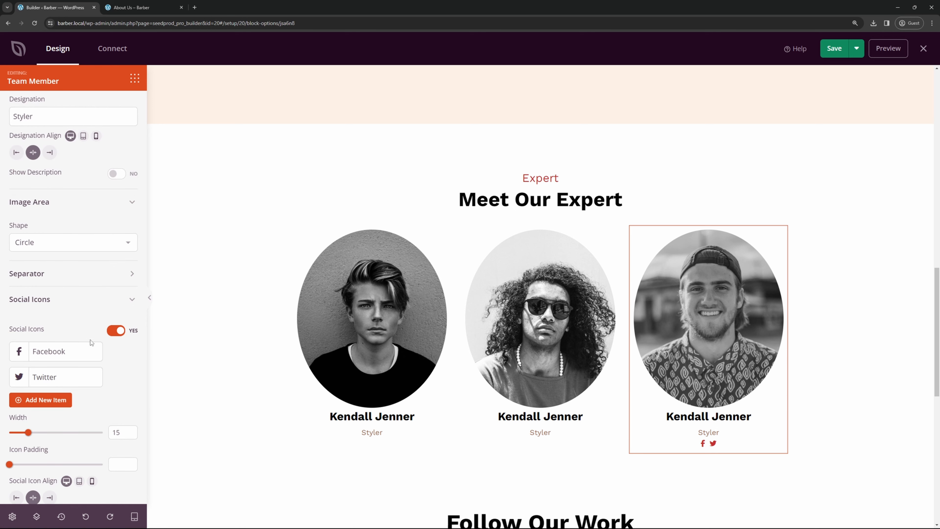
pyautogui.click(117, 333)
pyautogui.scroll(4, 111, 338)
pyautogui.scroll(5, 103, 330)
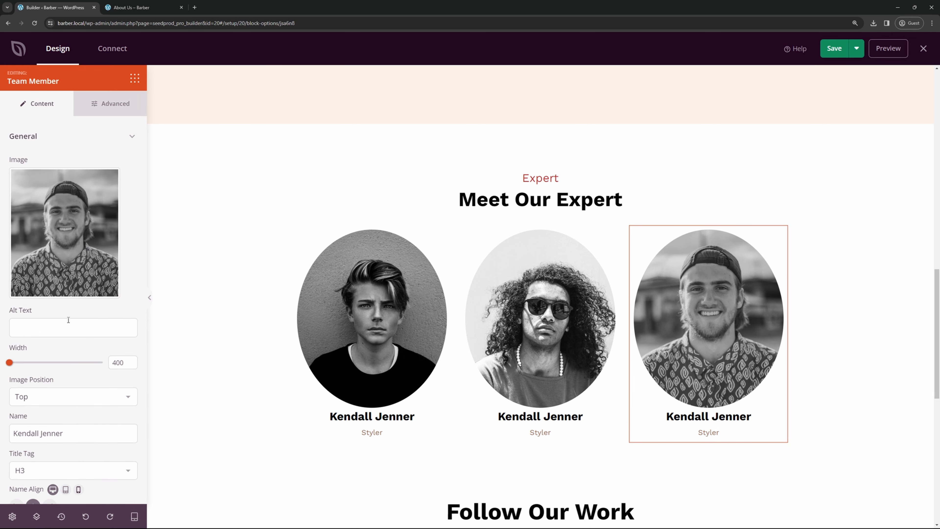
# - Change the third team member's designation color to the red global theme color
pyautogui.click(110, 106)
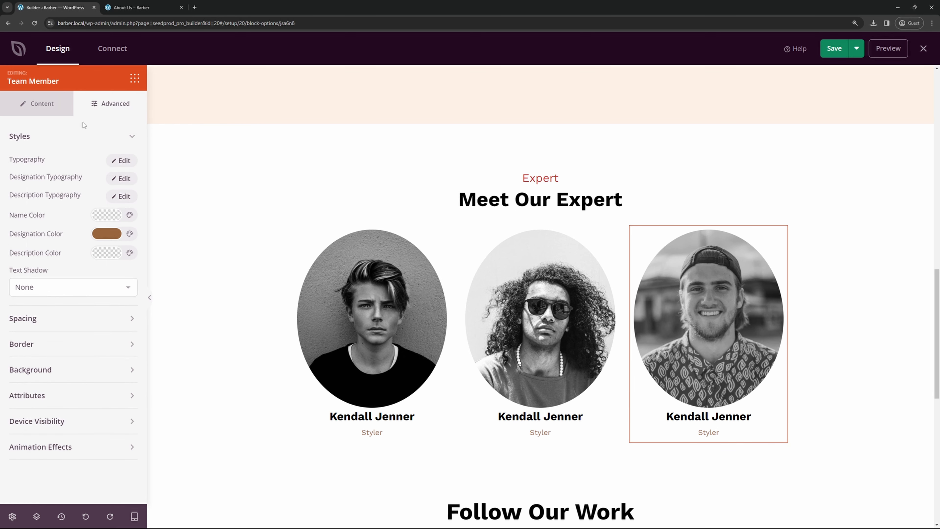
pyautogui.click(105, 234)
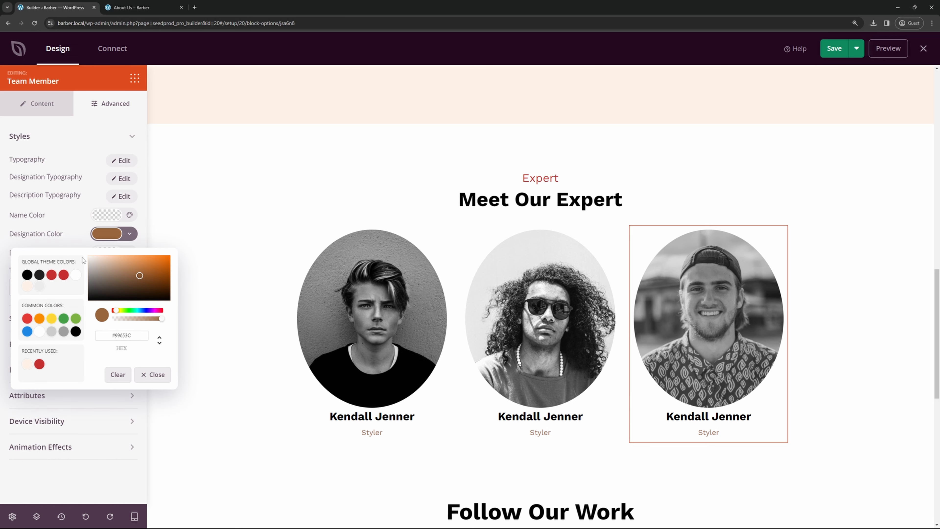
pyautogui.click(53, 274)
pyautogui.click(66, 236)
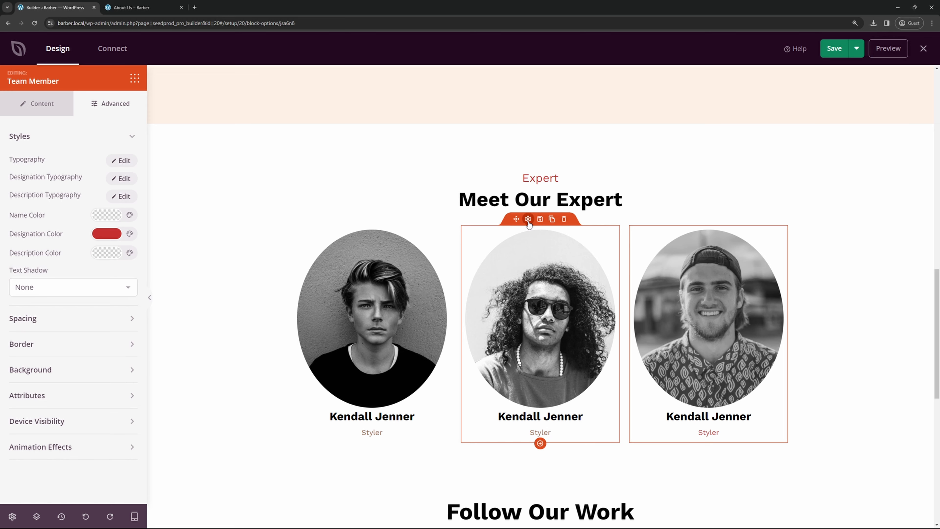
# - Apply the red global theme color to the designations of the second and first team members, and save the page
pyautogui.click(528, 219)
pyautogui.scroll(-10, 793, 319)
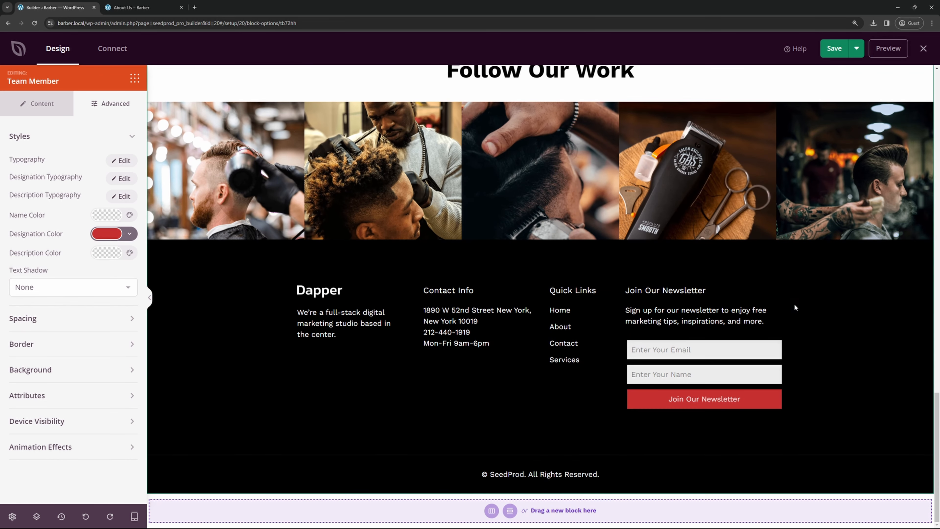
pyautogui.scroll(5, 764, 351)
pyautogui.hotkey('ctrl', 's')
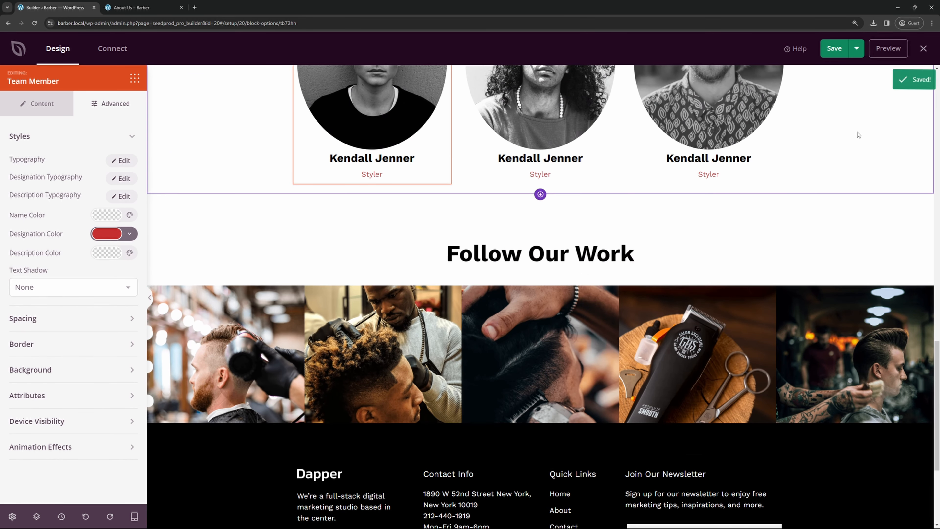
# - Review the live About Us page, checking the salon intro, testimonial and expert sections for the new accent colors
pyautogui.click(131, 7)
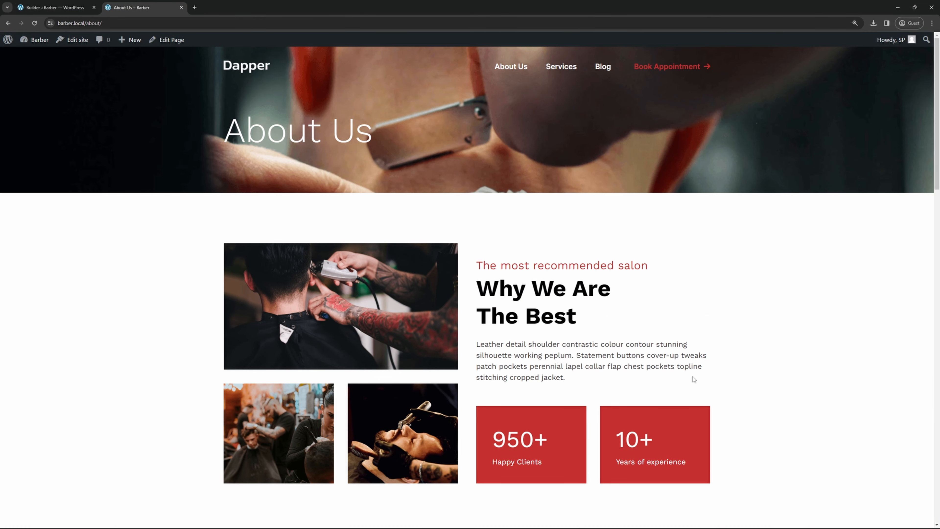
pyautogui.scroll(-3, 695, 376)
pyautogui.moveTo(497, 156); pyautogui.dragTo(615, 156)
pyautogui.click(591, 208)
pyautogui.scroll(-4, 574, 272)
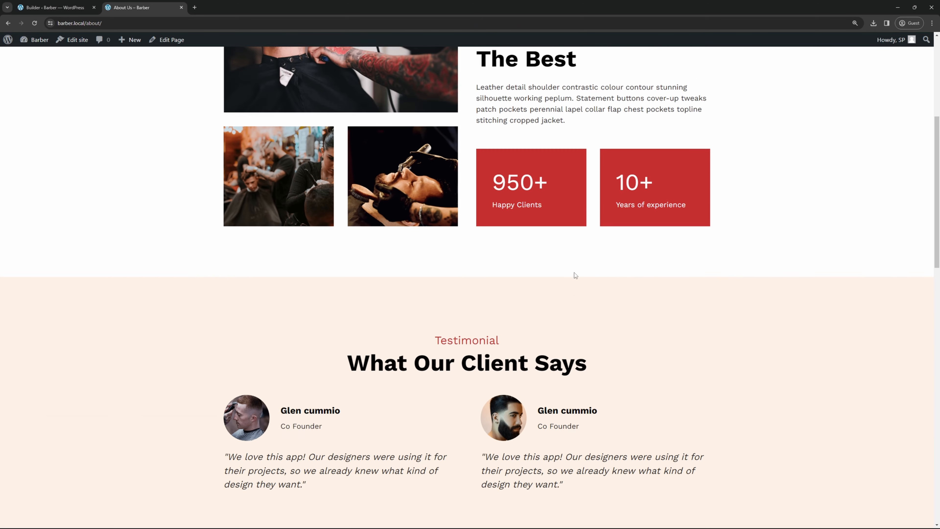
pyautogui.scroll(-5, 574, 273)
pyautogui.moveTo(434, 157); pyautogui.dragTo(500, 159)
pyautogui.click(503, 197)
pyautogui.scroll(-7, 487, 261)
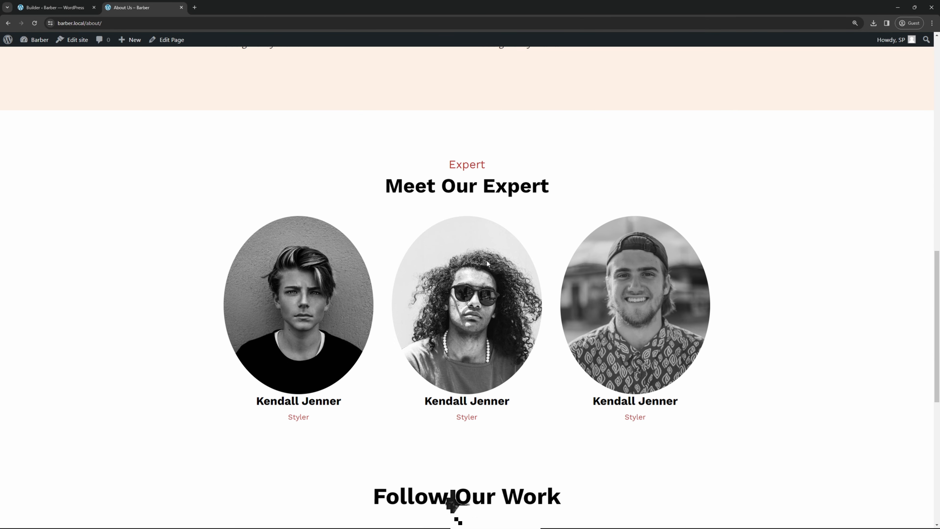
pyautogui.scroll(-2, 528, 303)
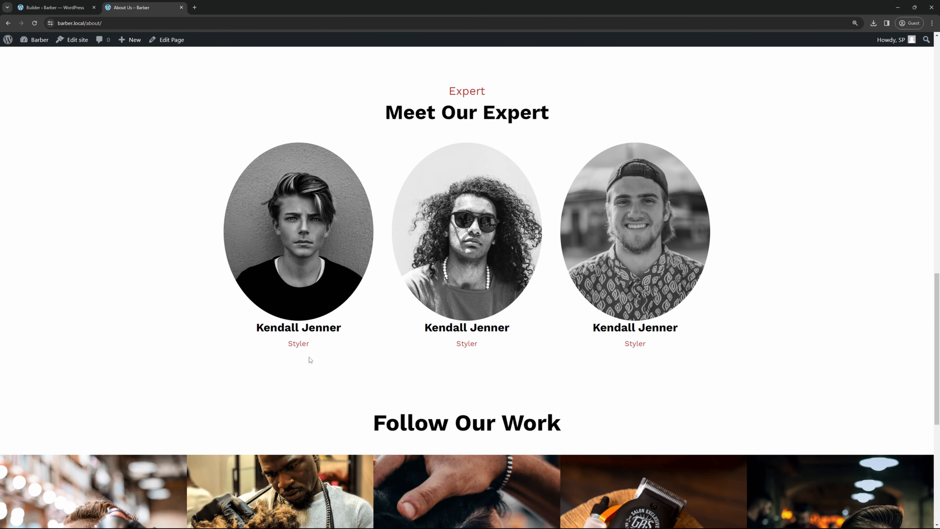
pyautogui.moveTo(287, 343); pyautogui.dragTo(381, 352)
pyautogui.click(407, 358)
pyautogui.scroll(-4, 446, 363)
pyautogui.scroll(20, 485, 387)
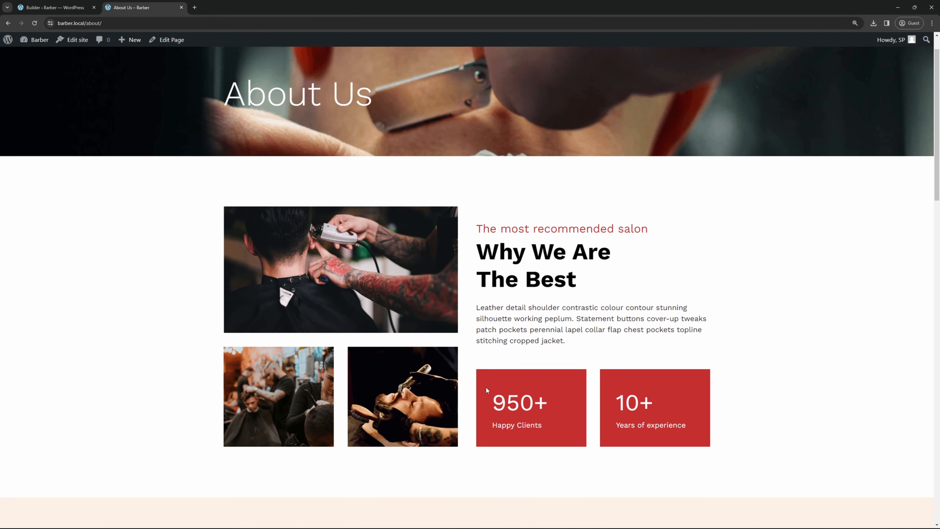
# - Open the live Services page and review its service offers and booking buttons
pyautogui.scroll(1, 485, 386)
pyautogui.click(571, 70)
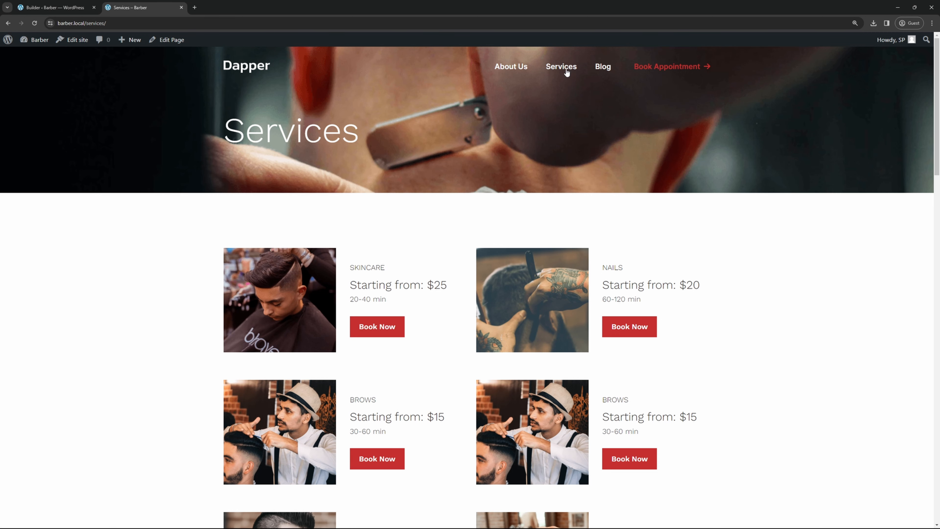
pyautogui.scroll(-4, 363, 196)
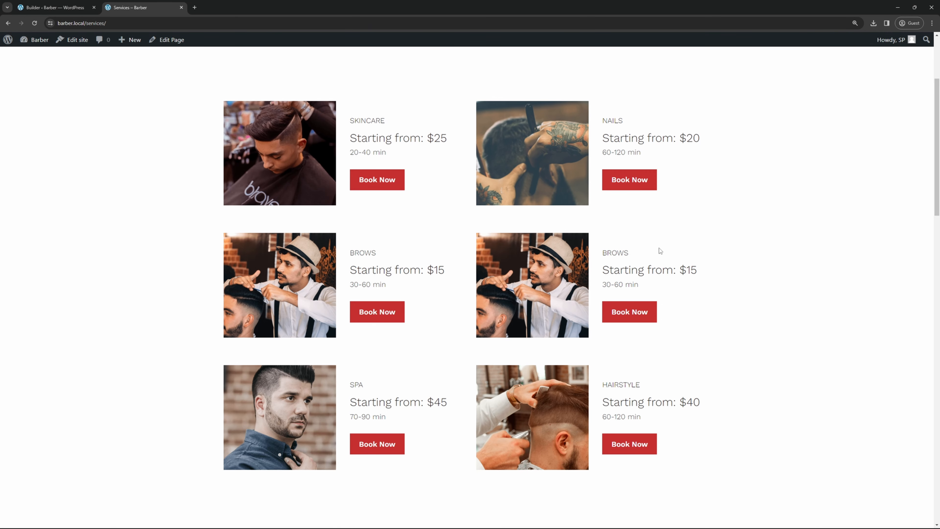
pyautogui.scroll(4, 581, 408)
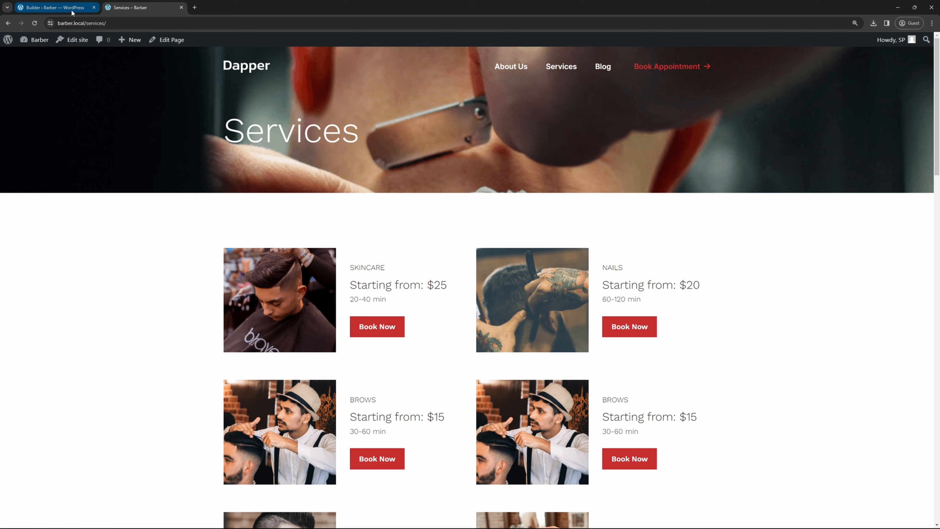
# - Return to the builder, save the About Us page and exit the editor
pyautogui.click(55, 7)
pyautogui.click(836, 49)
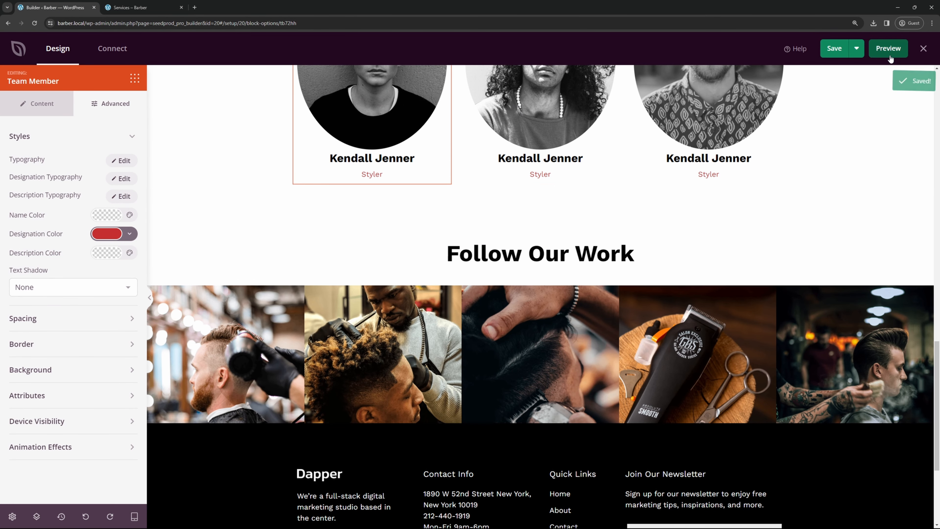
pyautogui.click(923, 48)
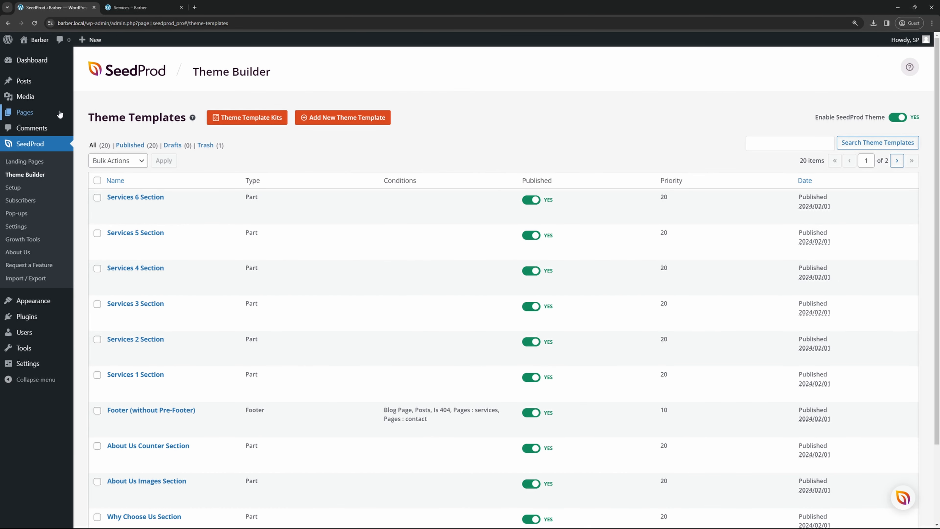
# - Open the Services page for editing with SeedProd and hide the header template in the canvas
pyautogui.moveTo(26, 112)
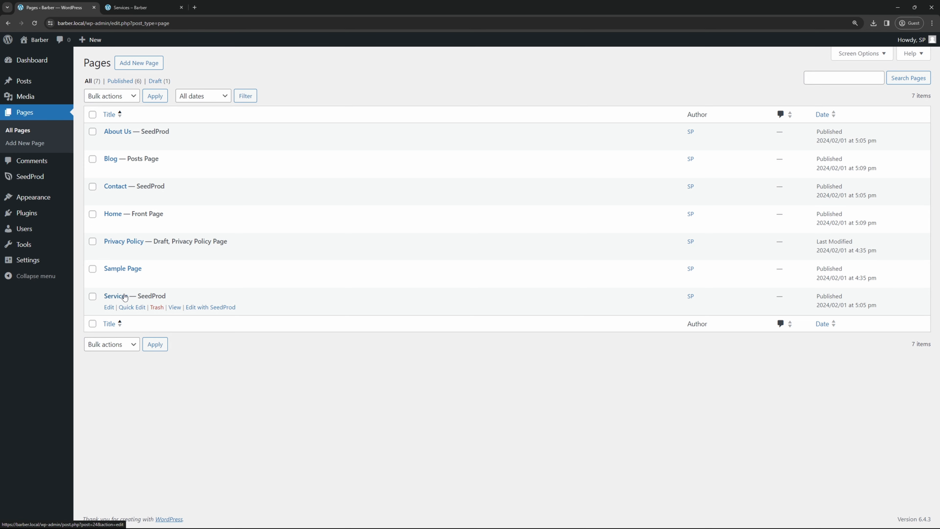
pyautogui.click(224, 308)
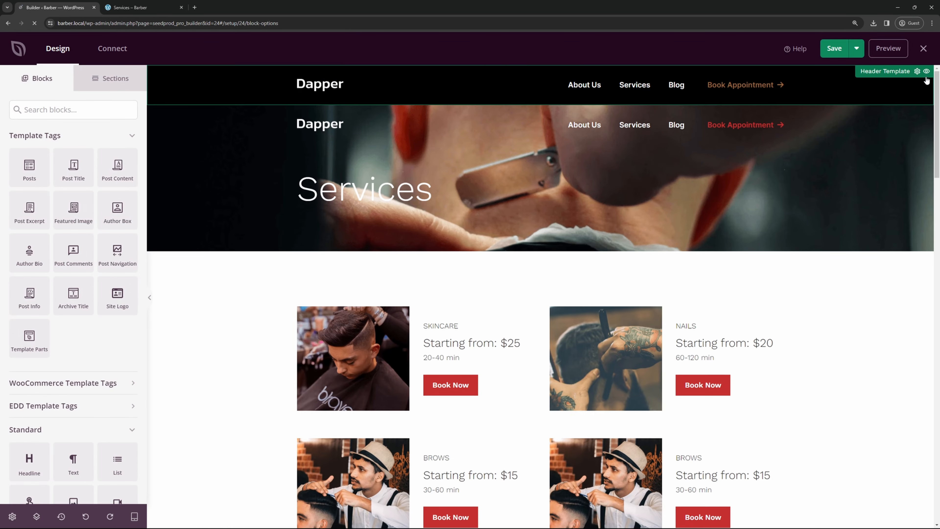
pyautogui.click(926, 71)
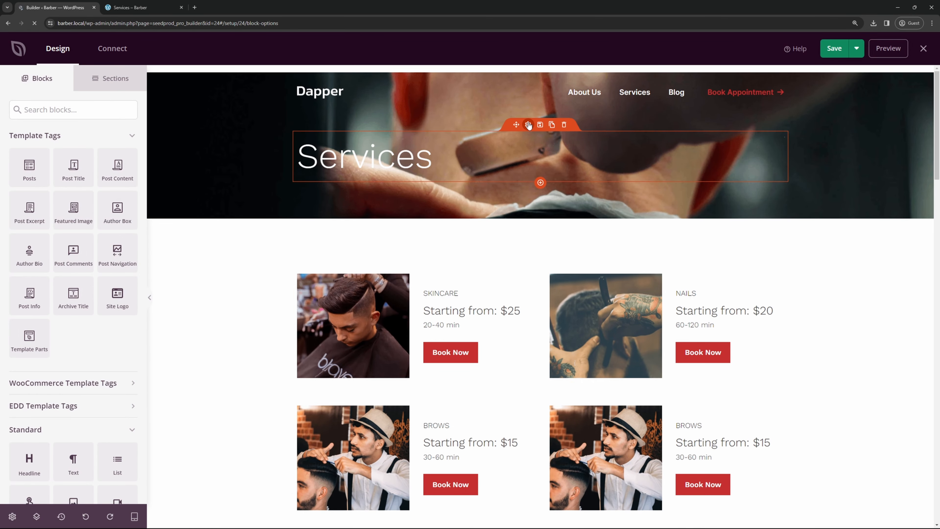
# - Examine the settings of the Services headline and of the template parts used for the Skincare and Nails services
pyautogui.click(528, 125)
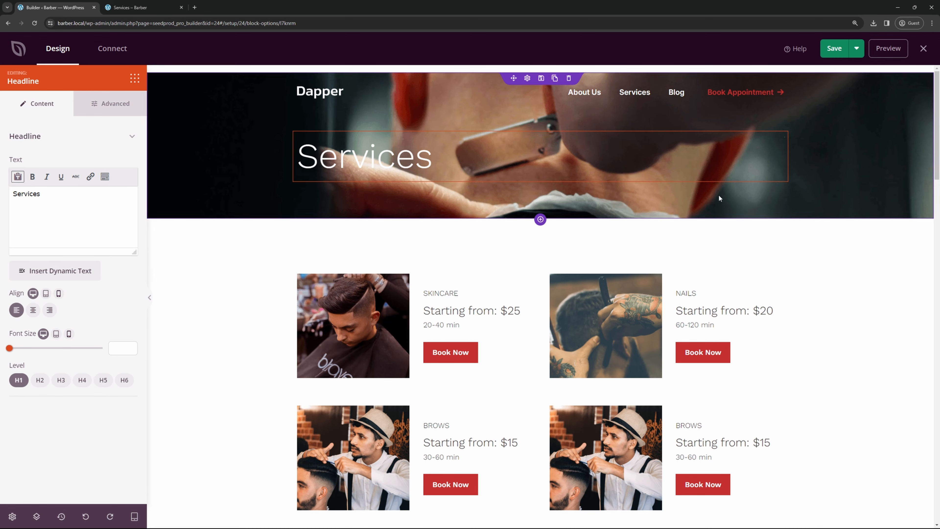
pyautogui.scroll(-4, 719, 198)
pyautogui.moveTo(392, 174)
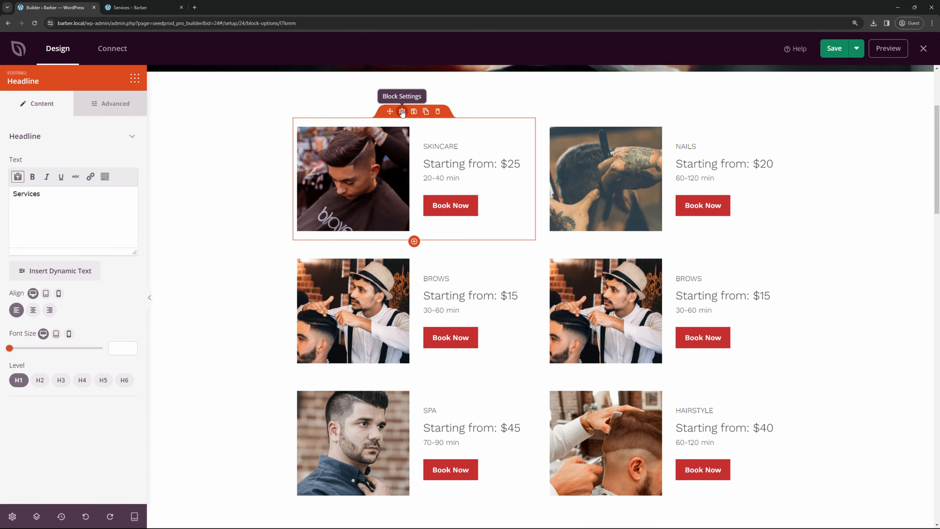
pyautogui.moveTo(542, 121)
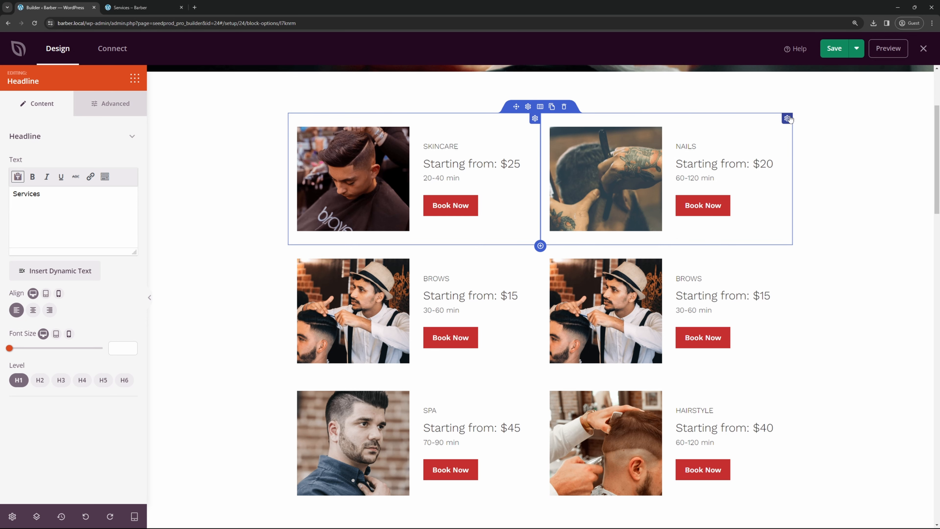
pyautogui.click(402, 112)
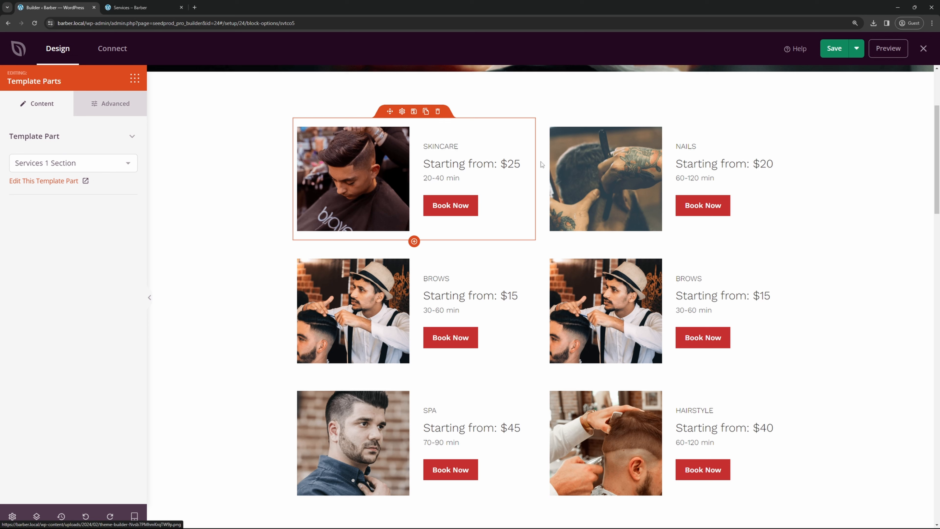
pyautogui.click(646, 127)
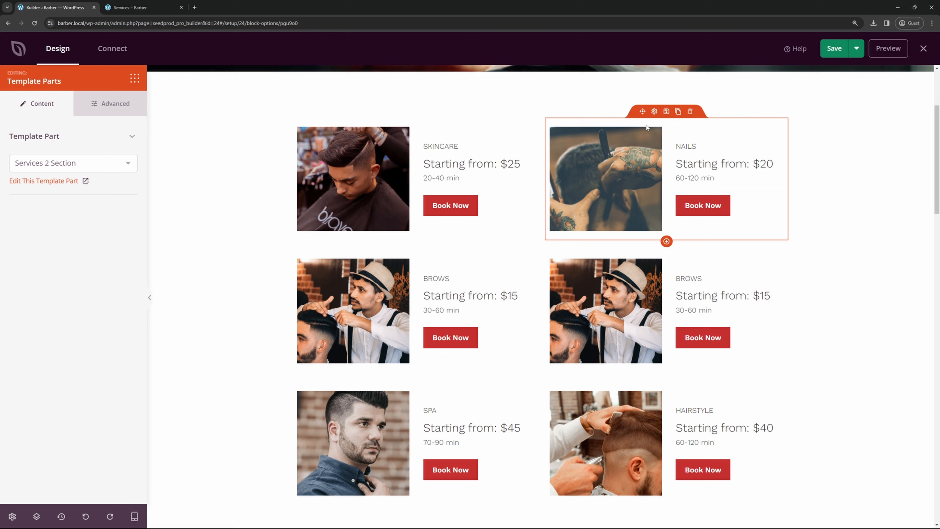
pyautogui.click(408, 262)
pyautogui.click(403, 125)
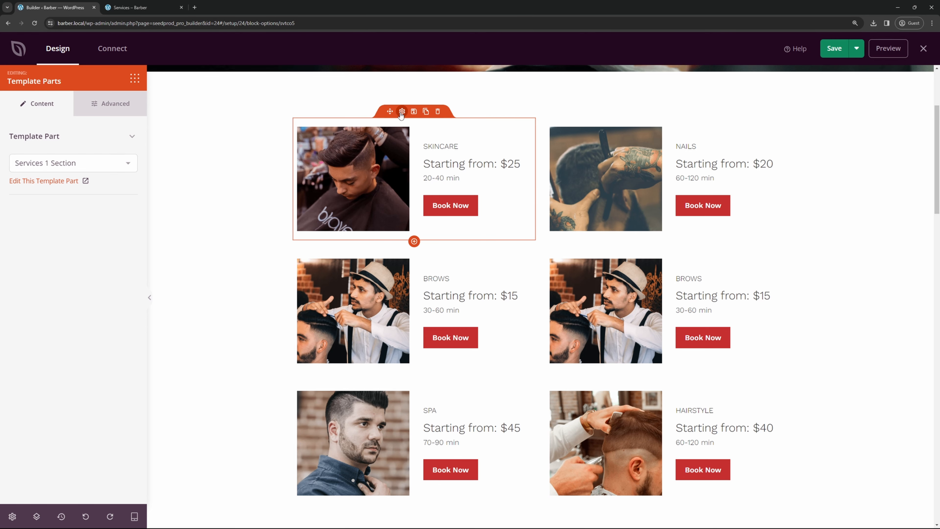
# - Edit the Services 1 Section template part and replace its Skincare image with haircut2.png from the media library
pyautogui.click(54, 180)
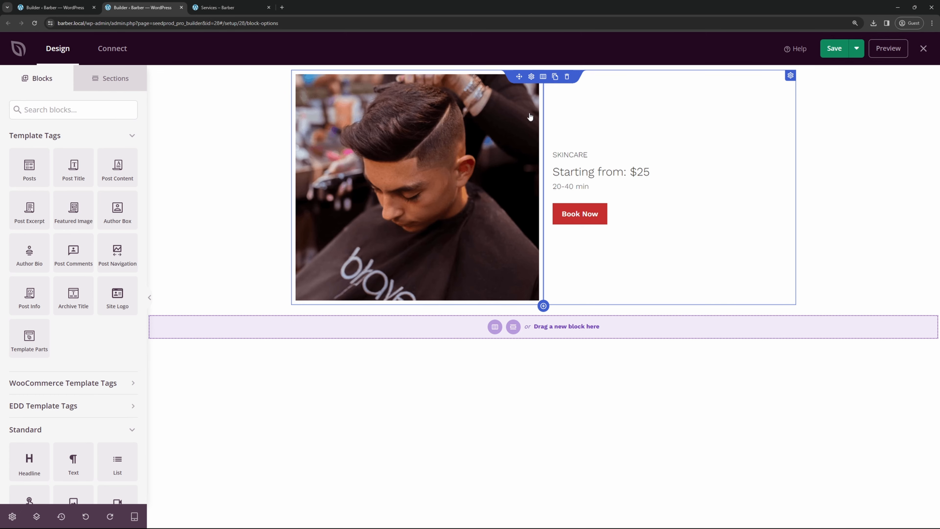
pyautogui.click(496, 115)
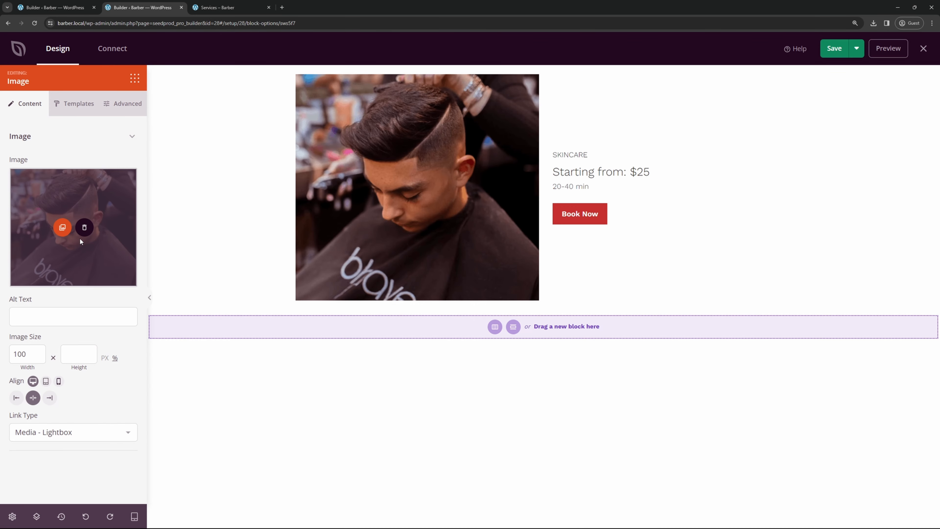
pyautogui.click(84, 228)
pyautogui.click(58, 231)
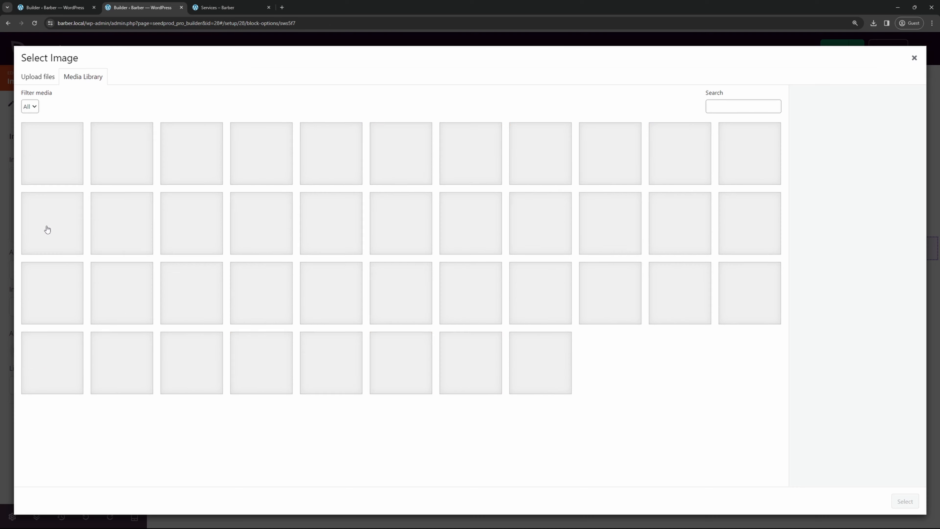
pyautogui.click(114, 160)
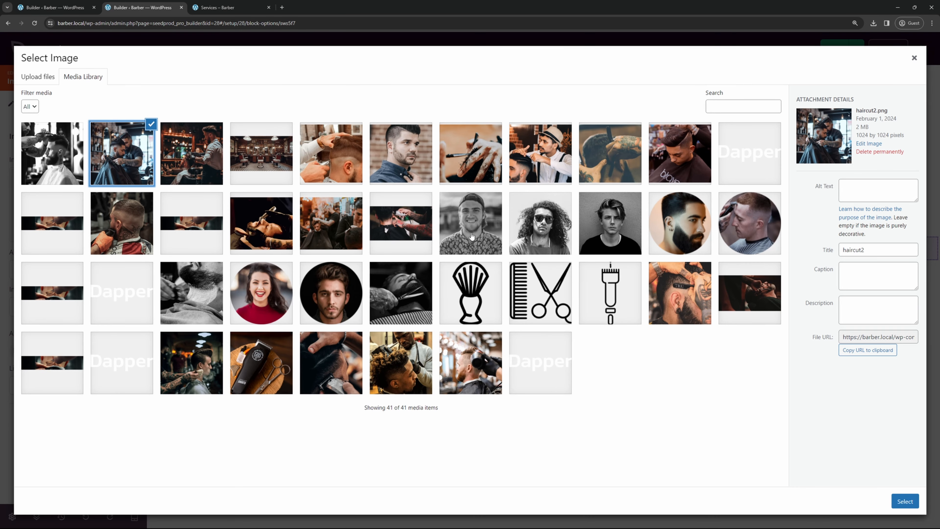
pyautogui.click(910, 502)
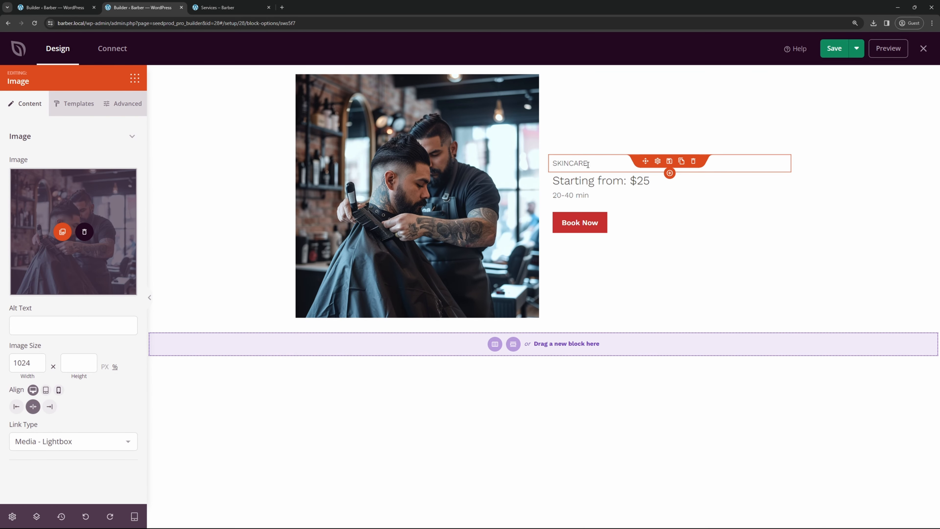
# - Check the settings of the Skincare headline, starting price and duration texts, and save the template part
pyautogui.click(657, 161)
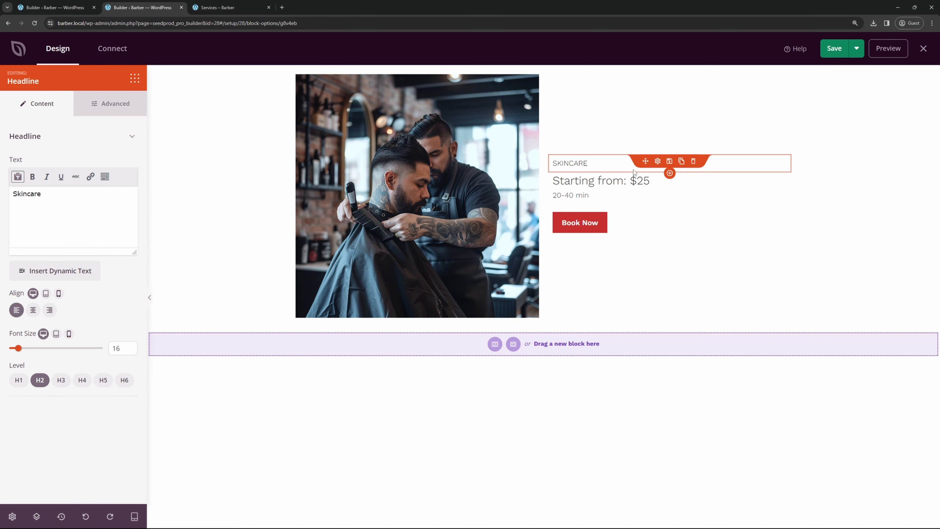
pyautogui.click(657, 179)
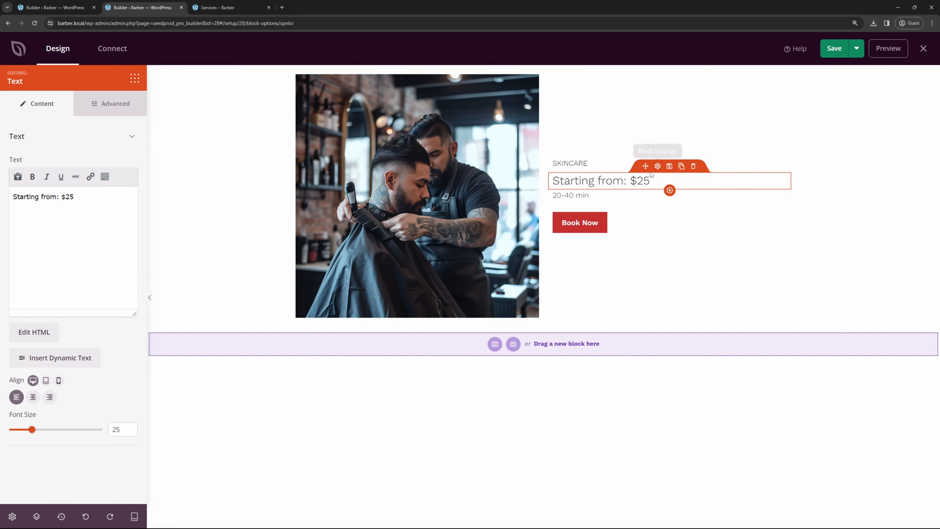
pyautogui.click(659, 195)
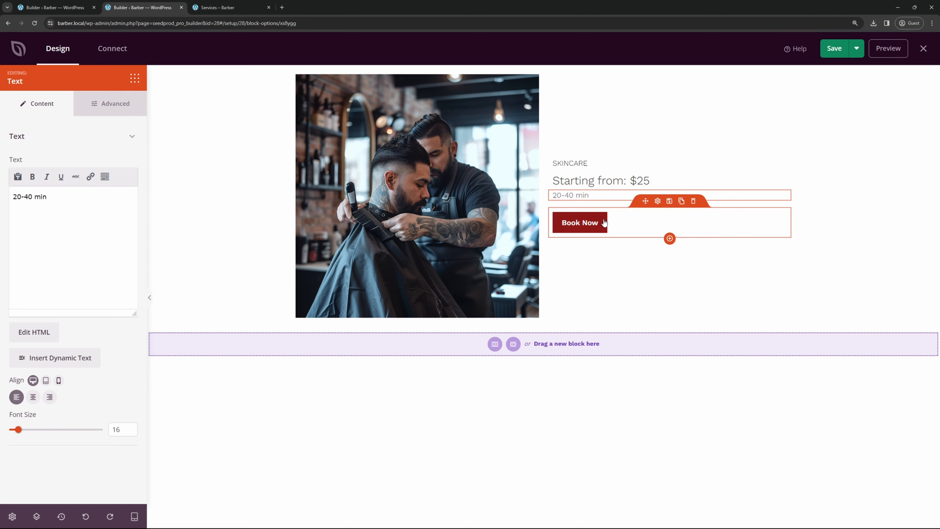
pyautogui.click(832, 48)
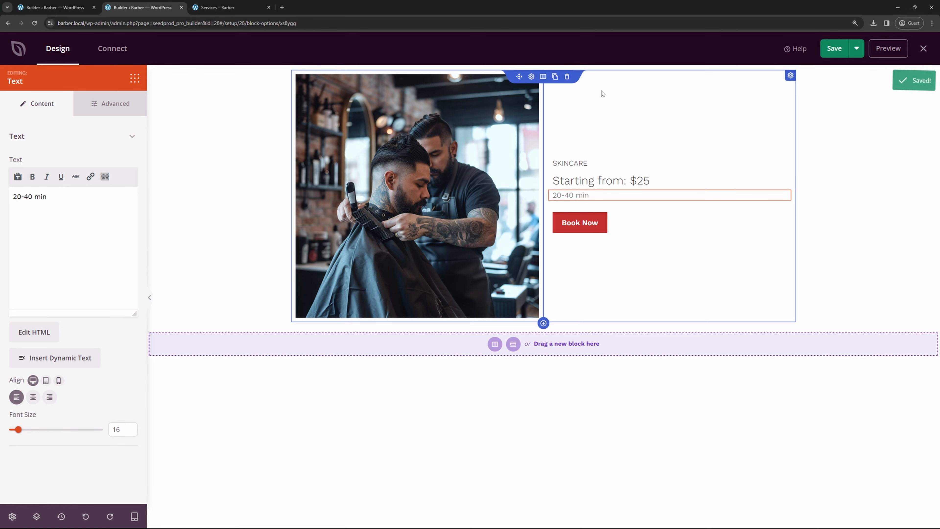
# - Close the template part editor, save the Services page and reload it to load the updated Skincare section
pyautogui.click(181, 7)
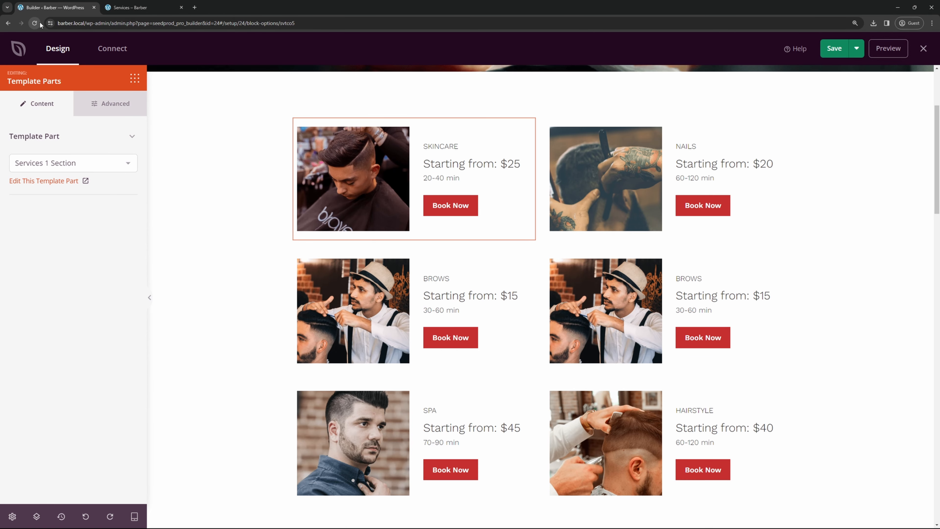
pyautogui.click(834, 48)
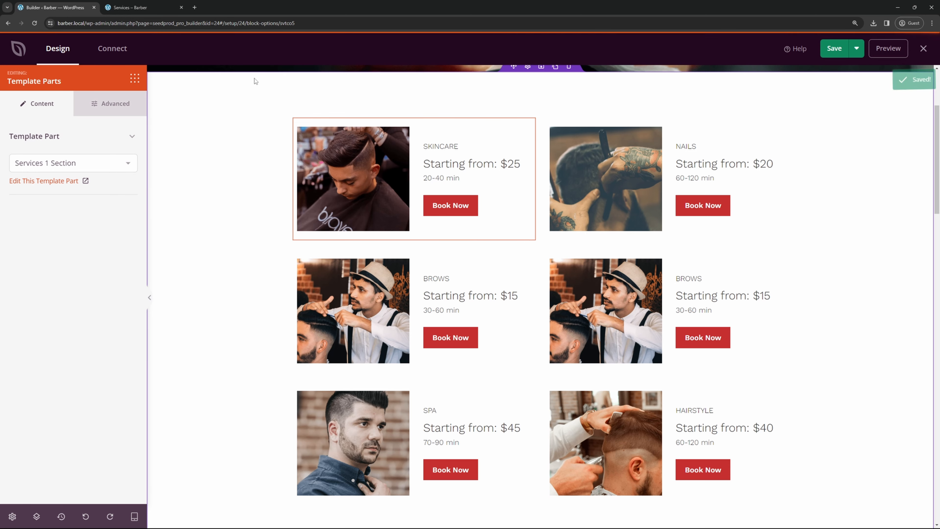
pyautogui.click(34, 23)
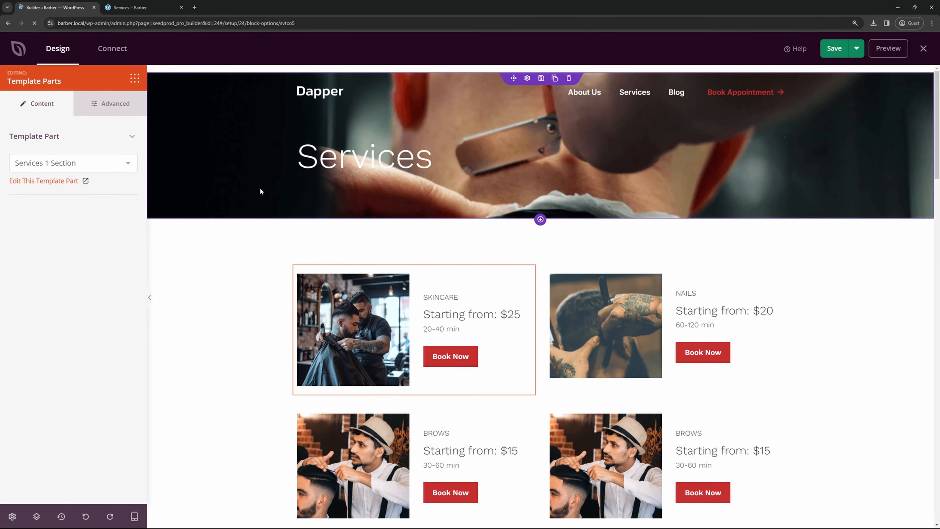
# - Check the Video Pop Up block below the service listings and delete the section that contains it
pyautogui.scroll(-3, 270, 254)
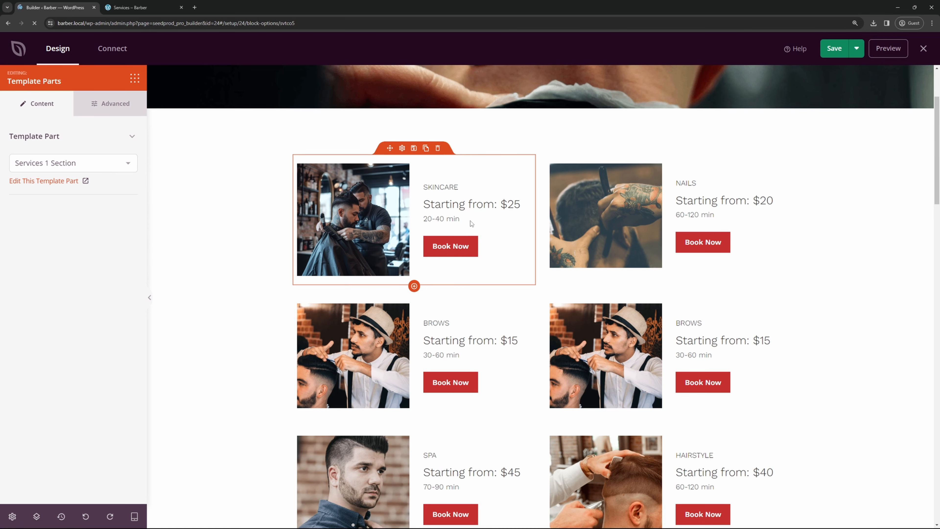
pyautogui.scroll(-5, 470, 233)
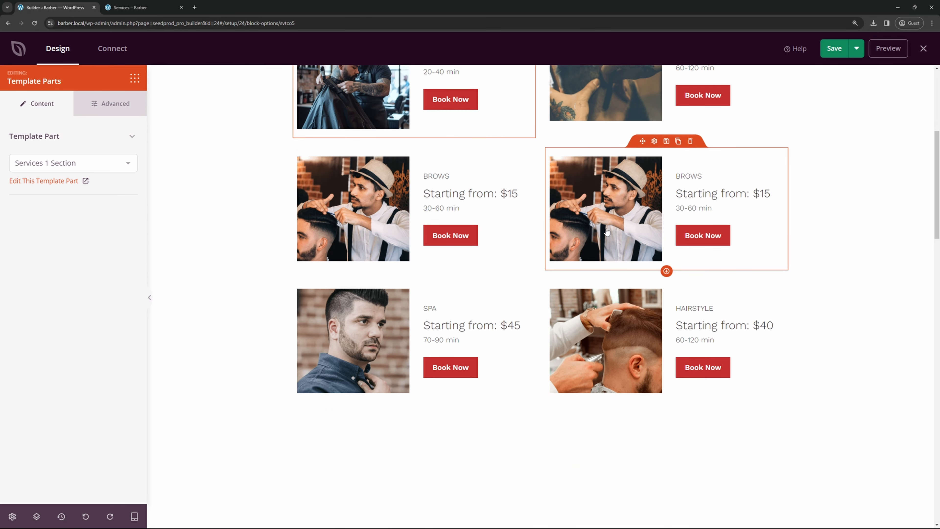
pyautogui.scroll(-10, 438, 243)
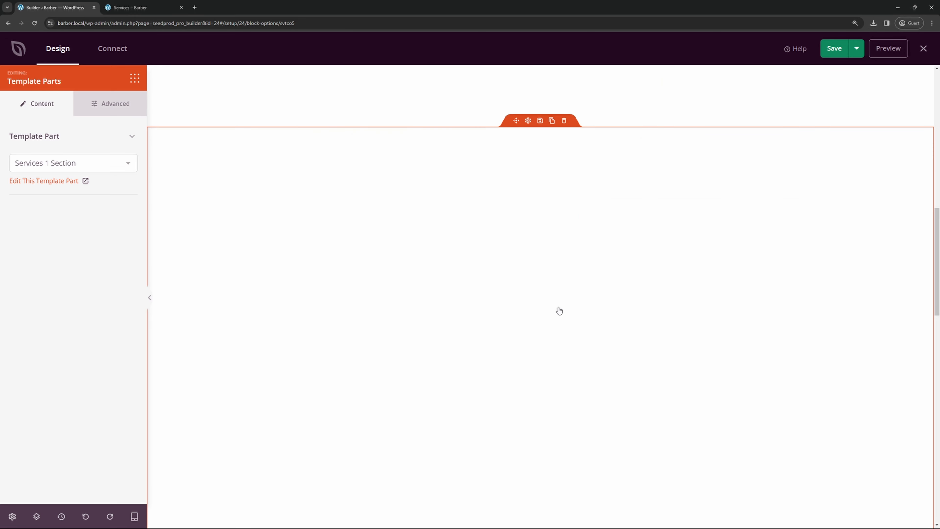
pyautogui.scroll(2, 530, 262)
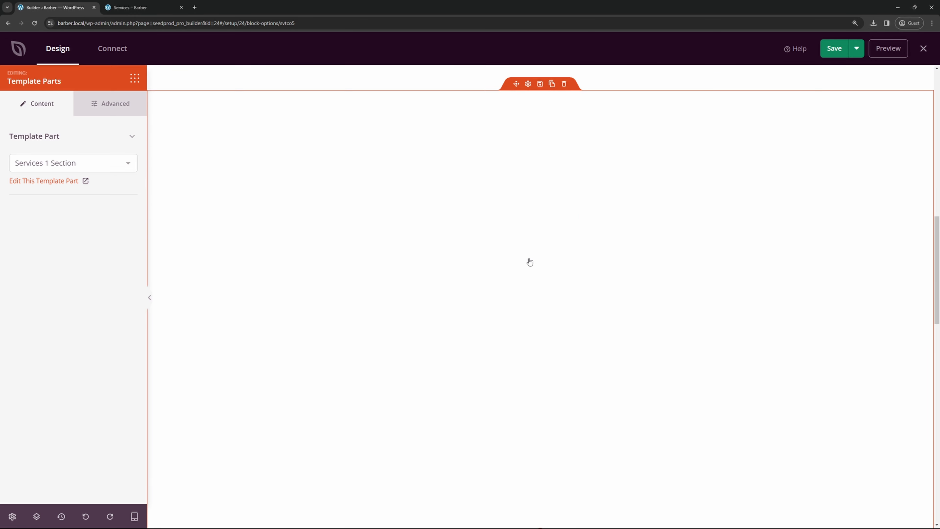
pyautogui.click(527, 95)
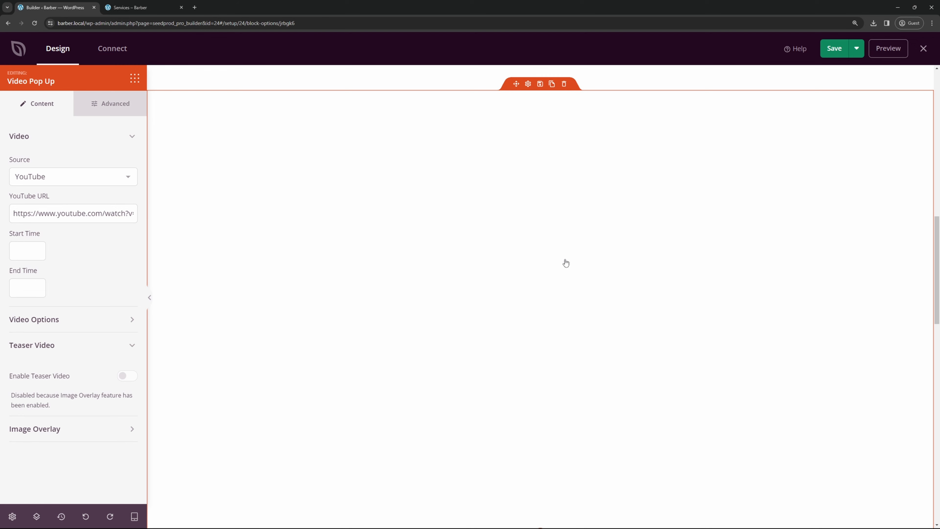
pyautogui.scroll(5, 582, 276)
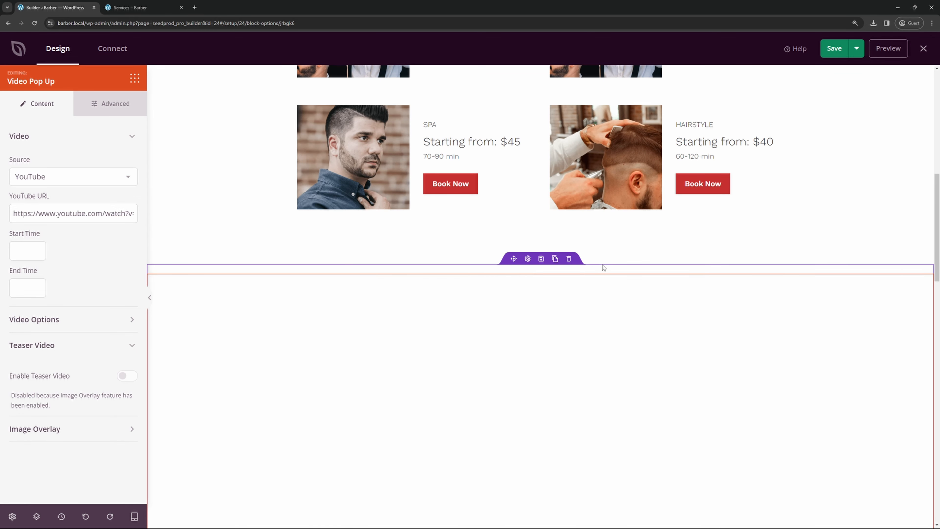
pyautogui.click(566, 267)
pyautogui.click(440, 292)
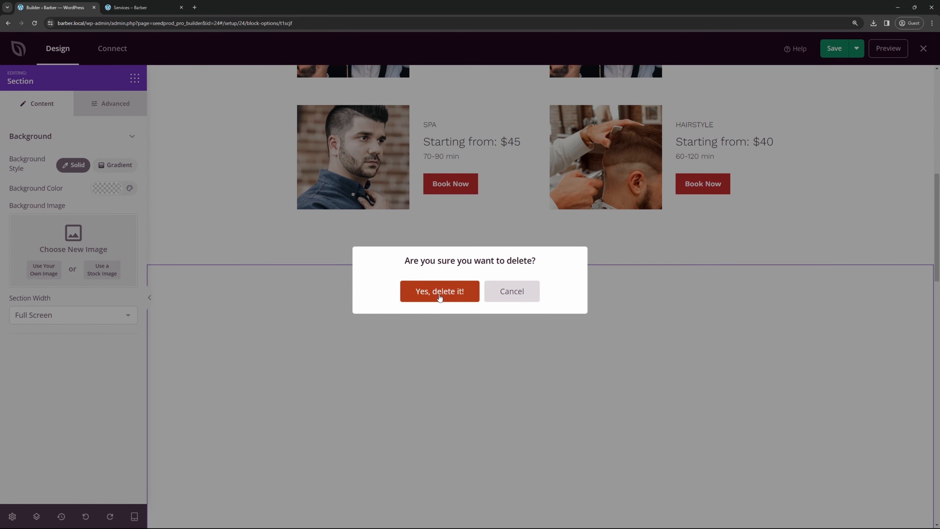
pyautogui.scroll(-1, 522, 328)
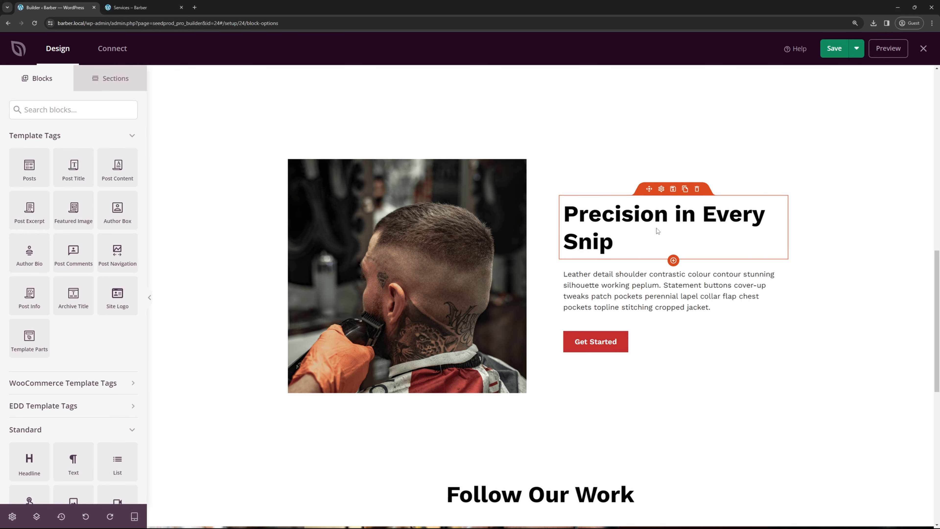
pyautogui.scroll(-3, 542, 304)
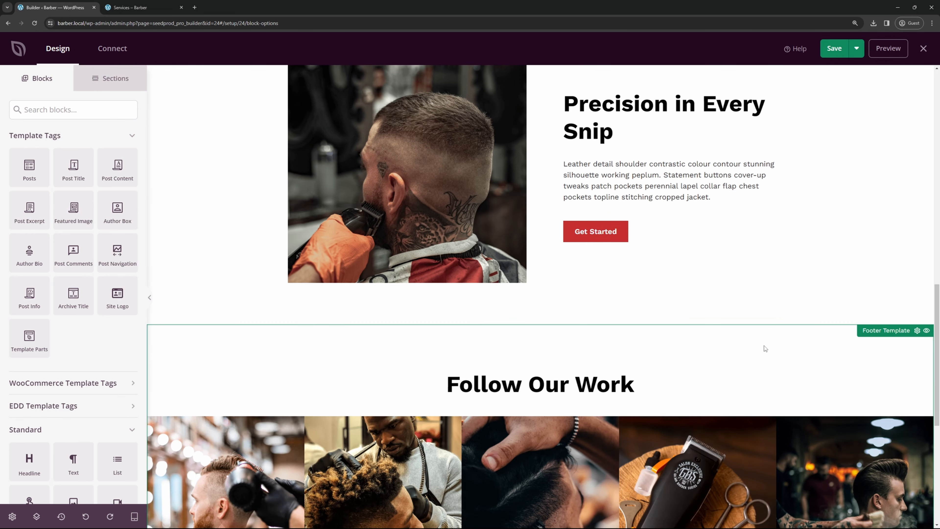
# - Give the "Precision in Every Snip" section a light grey background color from the global theme colors
pyautogui.scroll(5, 665, 348)
pyautogui.click(431, 197)
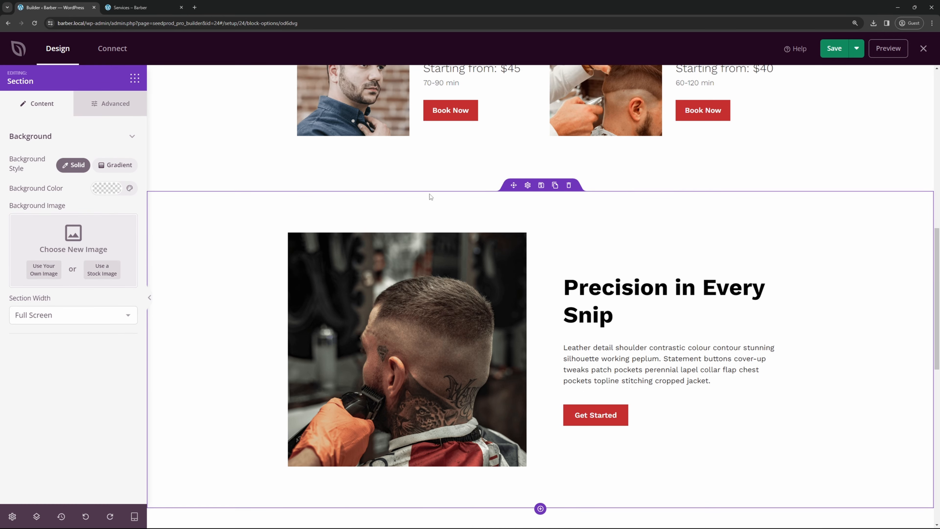
pyautogui.click(107, 188)
pyautogui.click(90, 215)
pyautogui.moveTo(89, 216); pyautogui.dragTo(89, 214)
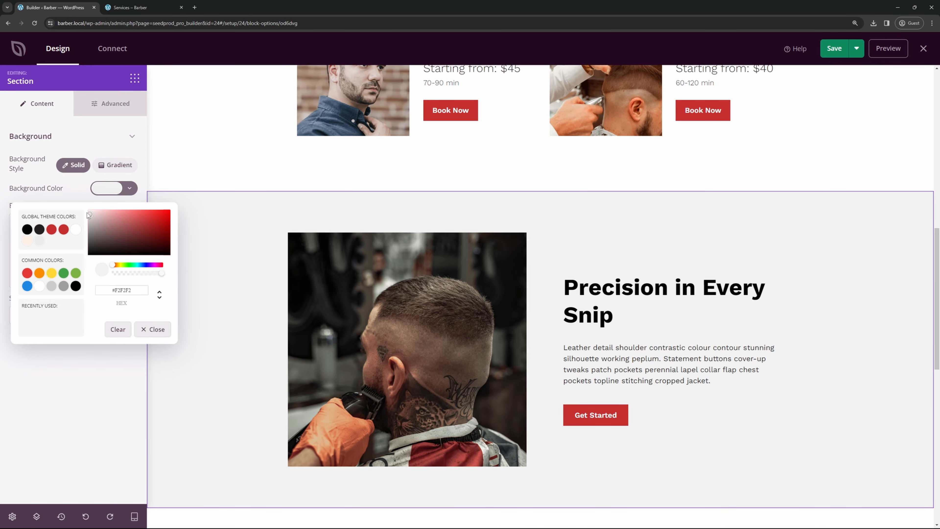
pyautogui.click(42, 242)
pyautogui.click(70, 385)
# - Look over the rest of the Services page, save it and close the editor
pyautogui.scroll(-10, 835, 247)
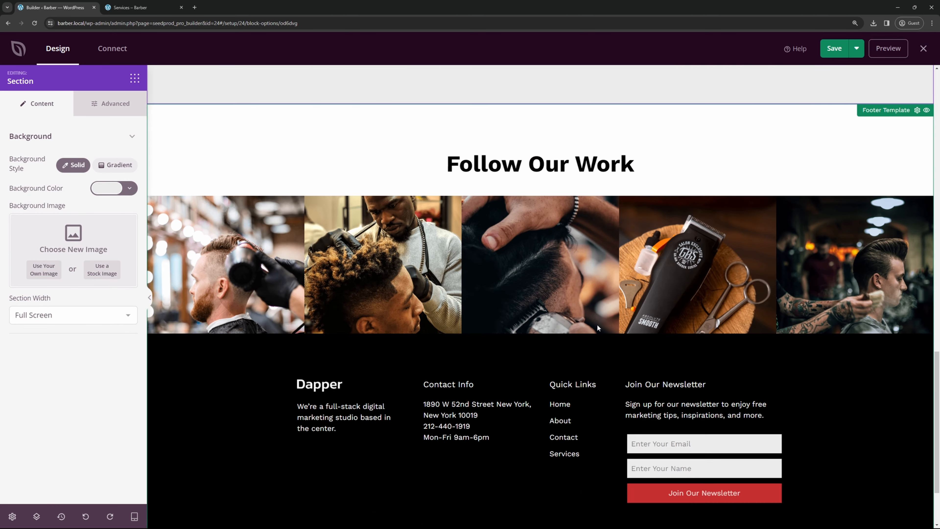
pyautogui.scroll(10, 631, 346)
pyautogui.scroll(8, 631, 346)
pyautogui.click(834, 50)
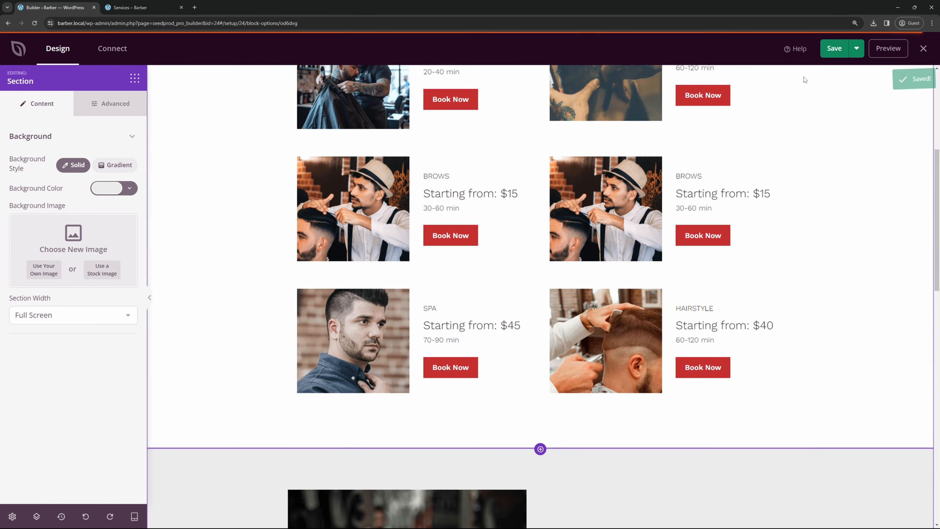
pyautogui.click(923, 48)
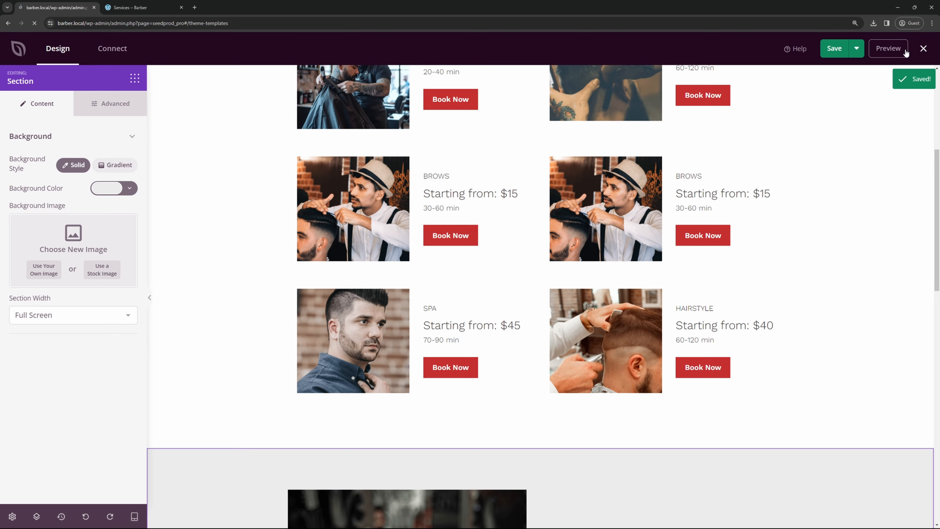
# - Review the live Services page from the service listings downward and open the site's Blog page
pyautogui.click(117, 8)
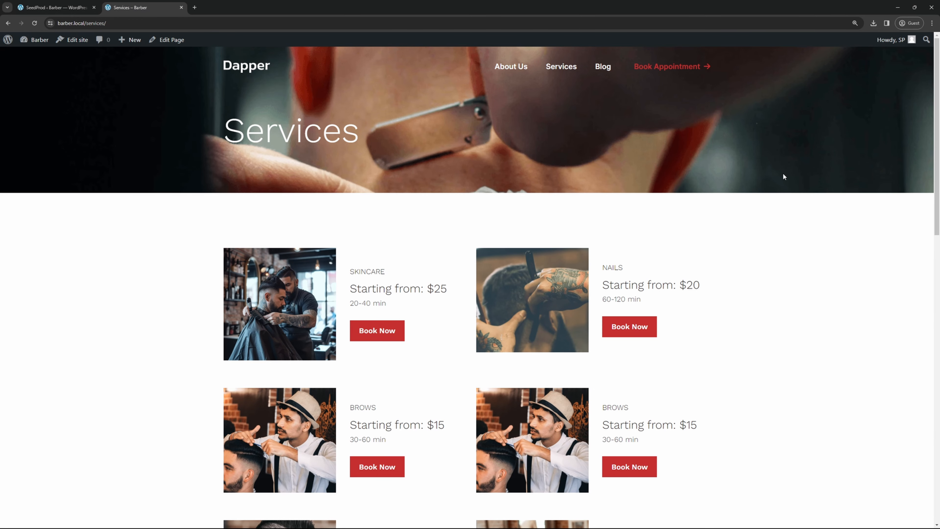
pyautogui.scroll(-5, 781, 177)
pyautogui.scroll(-3, 767, 212)
pyautogui.scroll(9, 762, 206)
pyautogui.click(603, 67)
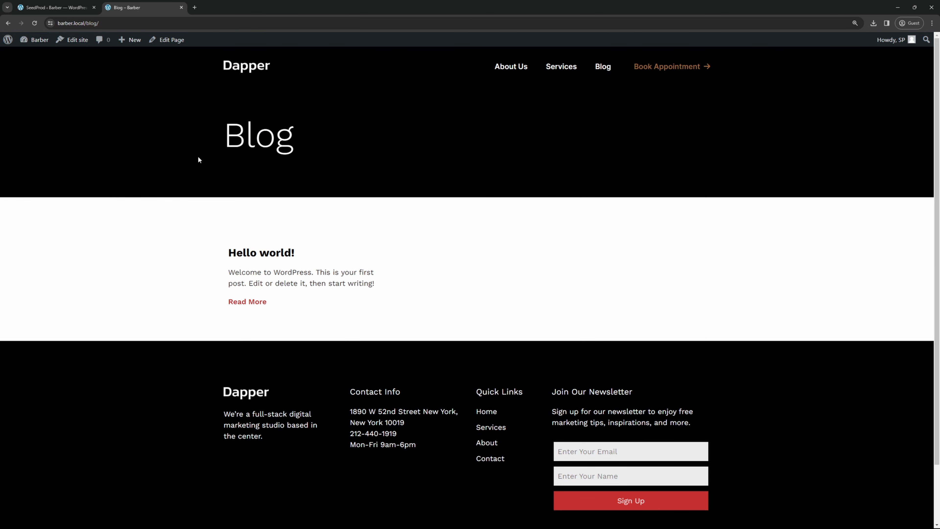
# - Start a new WordPress post and place the cursor in its title
pyautogui.click(67, 12)
pyautogui.moveTo(29, 85)
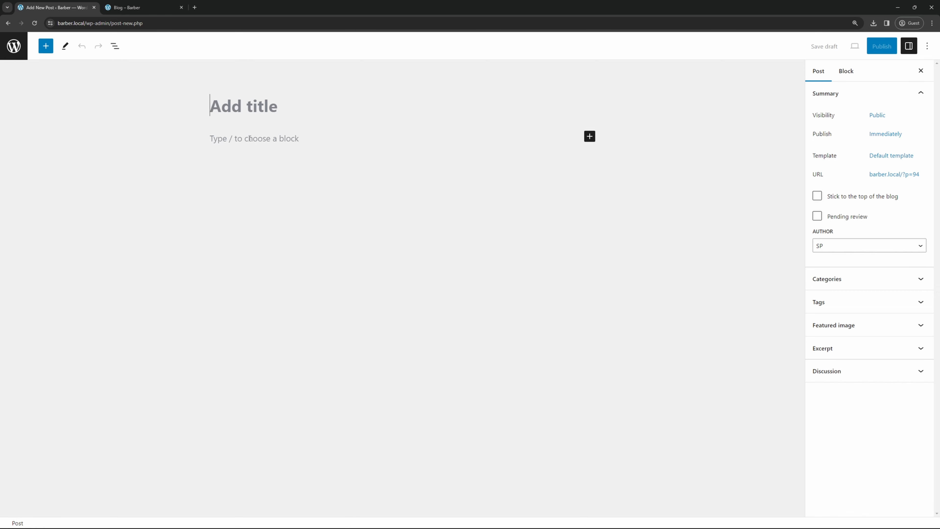
pyautogui.click(296, 138)
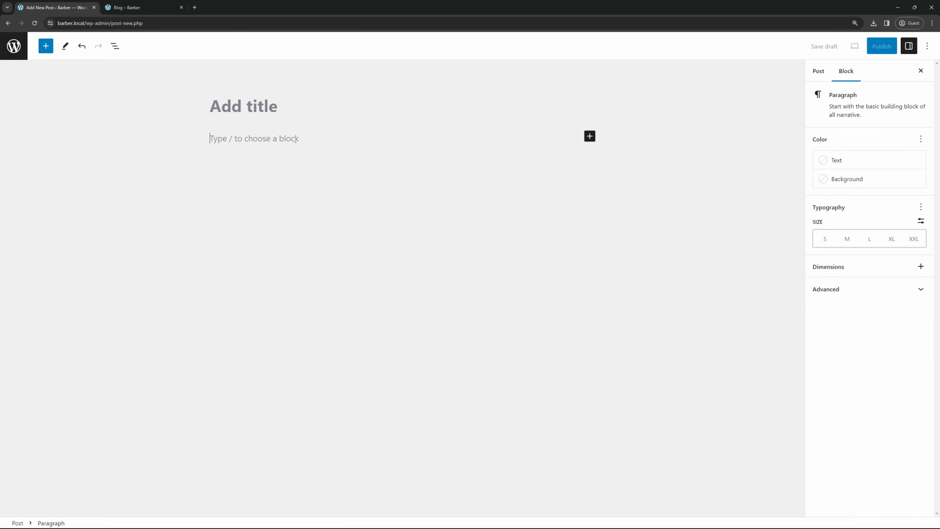
pyautogui.click(256, 107)
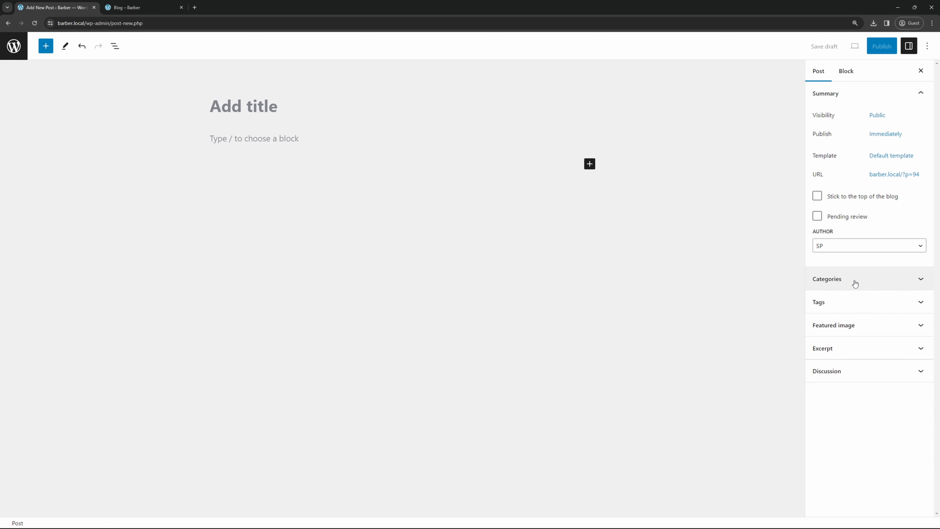
# - Expand the post's category, tag and featured image settings and set the mirror-side barbershop photo as its featured image
pyautogui.click(864, 282)
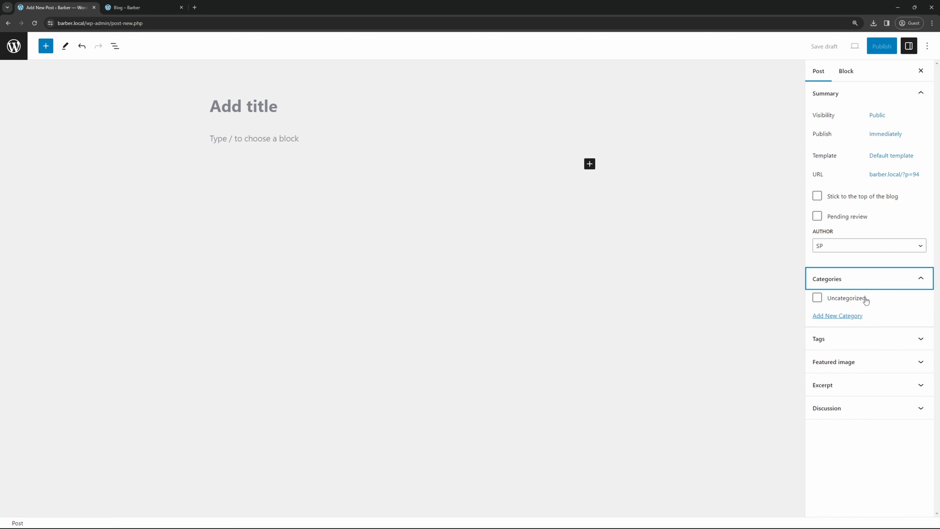
pyautogui.click(841, 338)
pyautogui.click(866, 425)
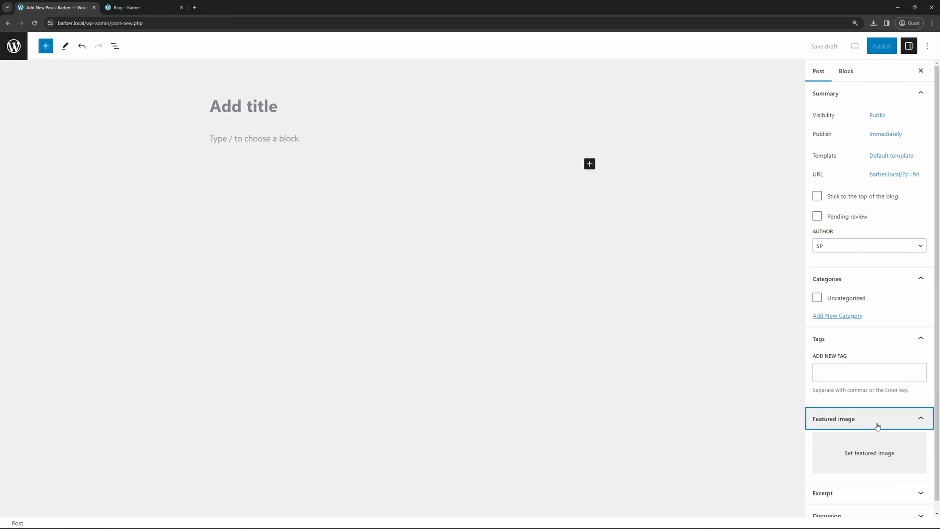
pyautogui.scroll(-1, 858, 489)
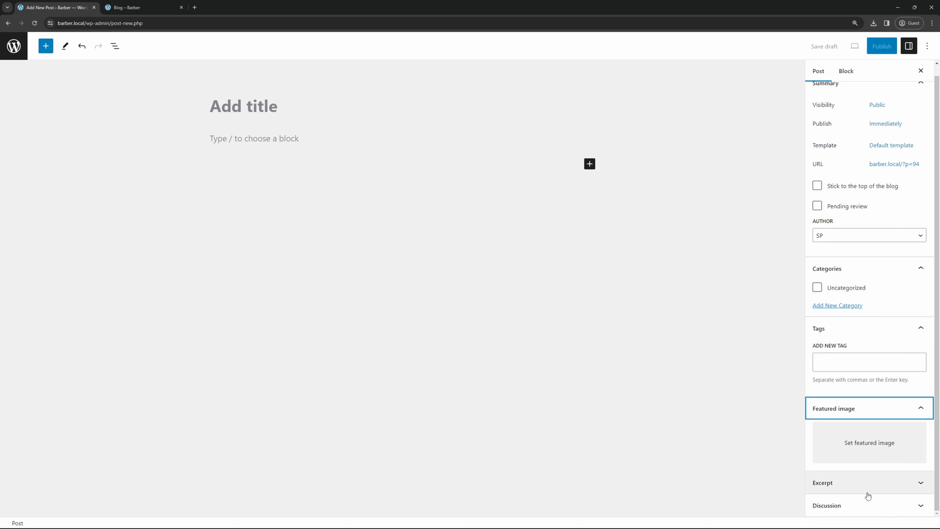
pyautogui.click(875, 447)
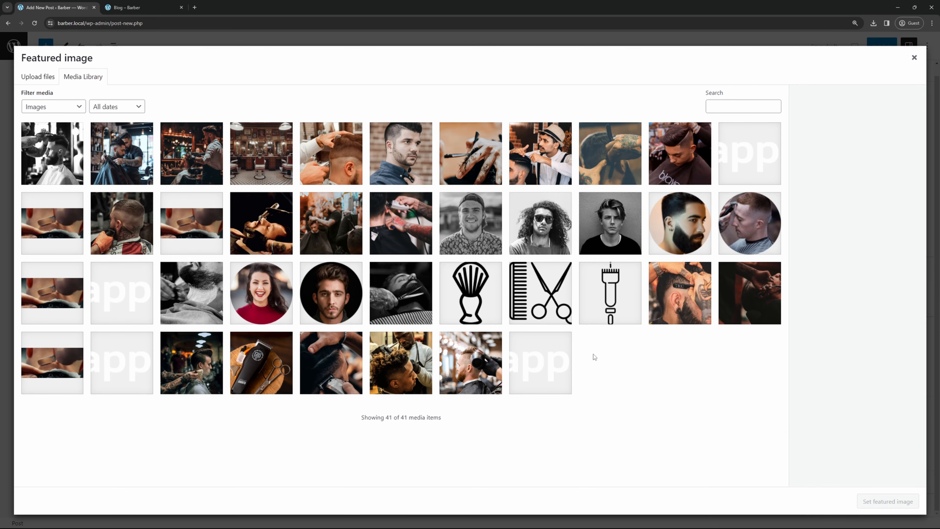
pyautogui.click(197, 147)
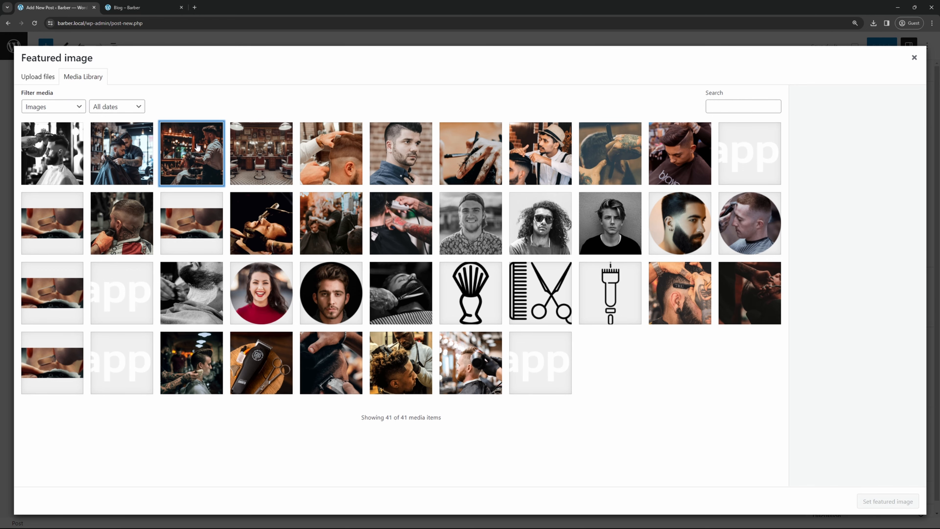
pyautogui.click(888, 503)
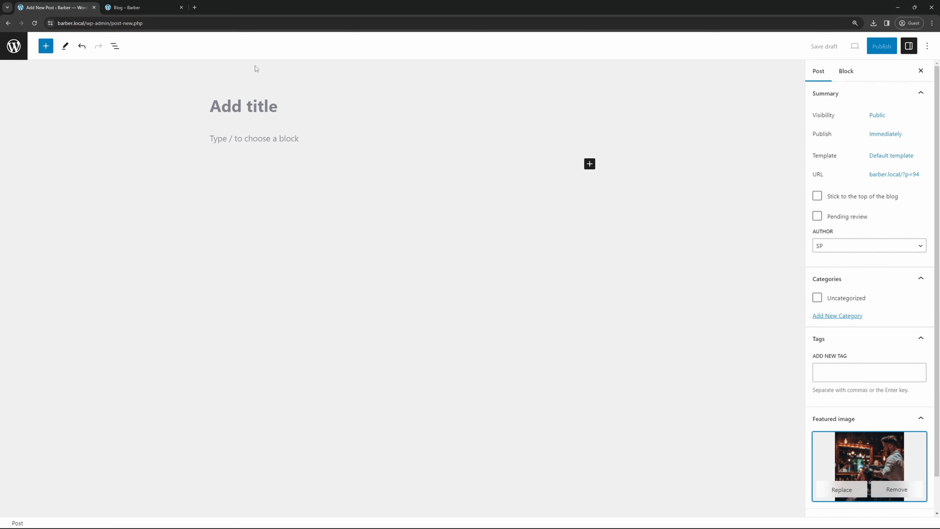
# - Title the post "New Barbershop Open In Your Area!" and paste the lorem ipsum paragraphs as its body
pyautogui.click(264, 106)
pyautogui.write('New Barbershop Open In Your Area!')
pyautogui.click(308, 143)
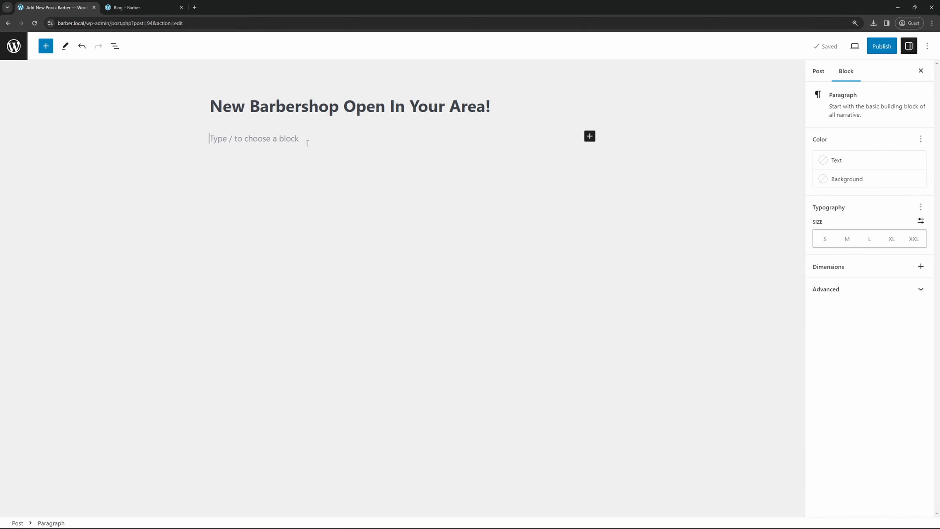
pyautogui.hotkey('ctrl', 'v')
pyautogui.scroll(3, 342, 208)
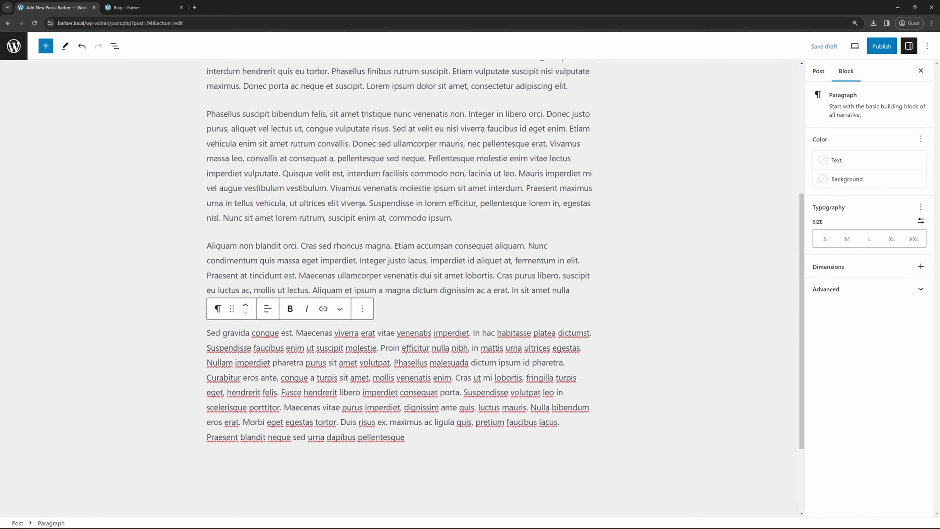
pyautogui.click(410, 161)
pyautogui.scroll(4, 410, 174)
pyautogui.scroll(2, 410, 174)
pyautogui.moveTo(289, 183); pyautogui.dragTo(337, 227)
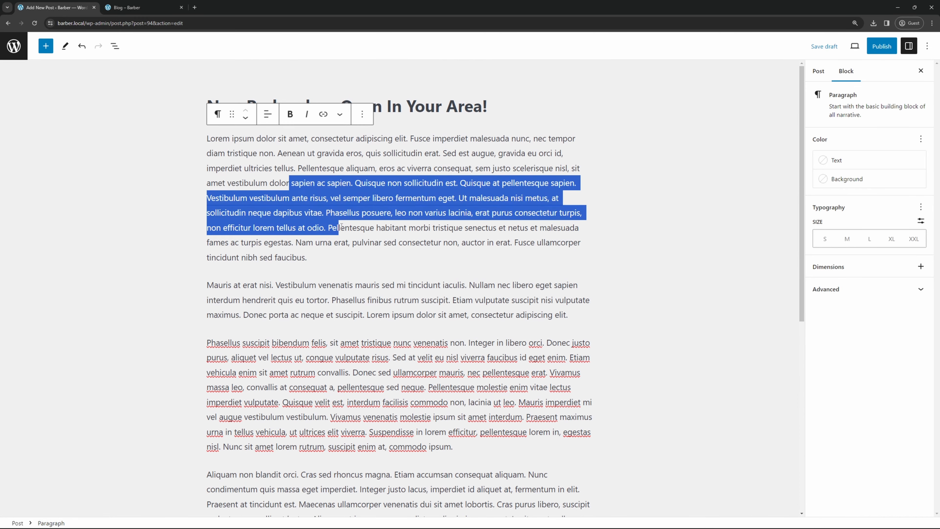
pyautogui.click(392, 227)
# - Publish the new post and reload the live Blog page to check its listing
pyautogui.click(818, 71)
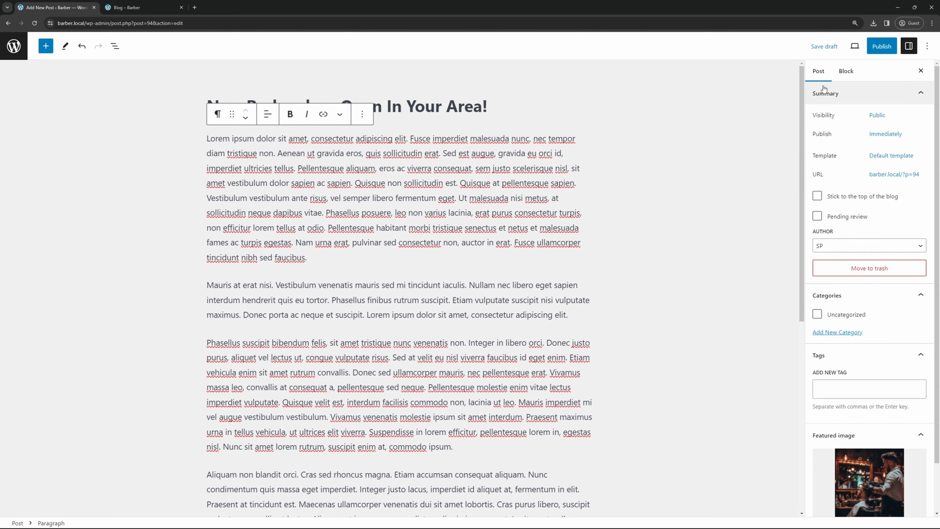
pyautogui.click(881, 46)
pyautogui.click(850, 49)
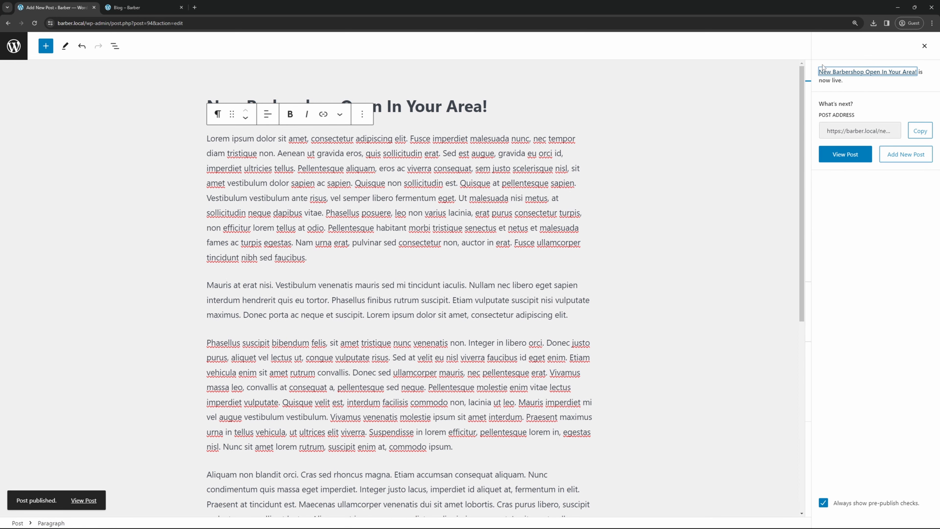
pyautogui.click(125, 7)
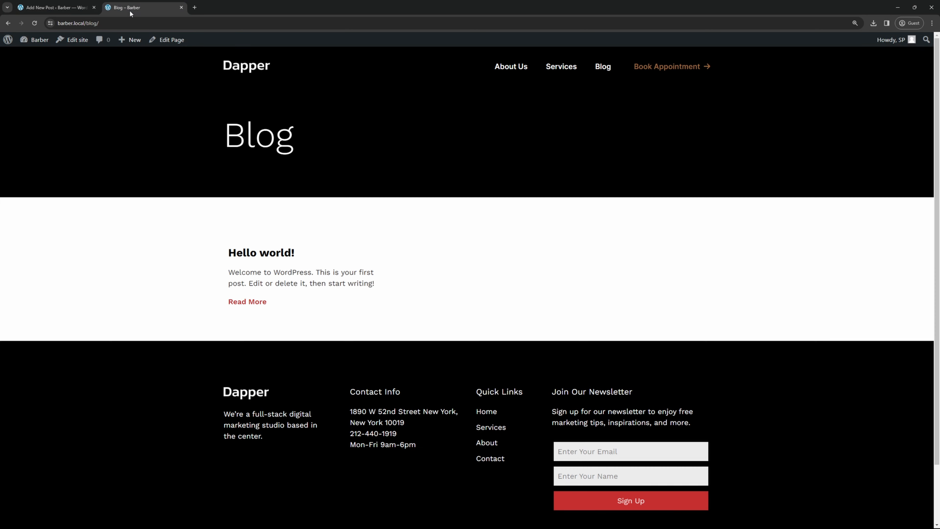
pyautogui.press('F5')
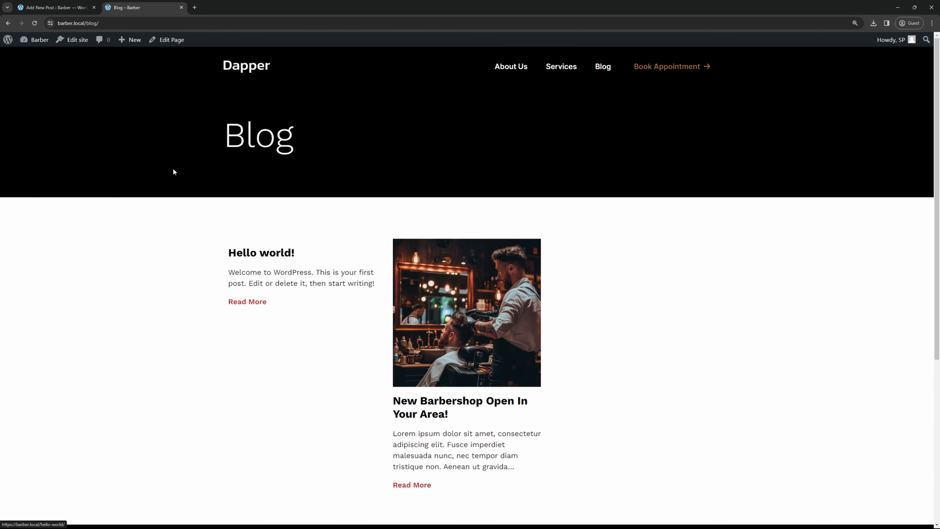
# - Leave the post editor for the Posts list and move the "Hello world!" post to the trash
pyautogui.click(55, 7)
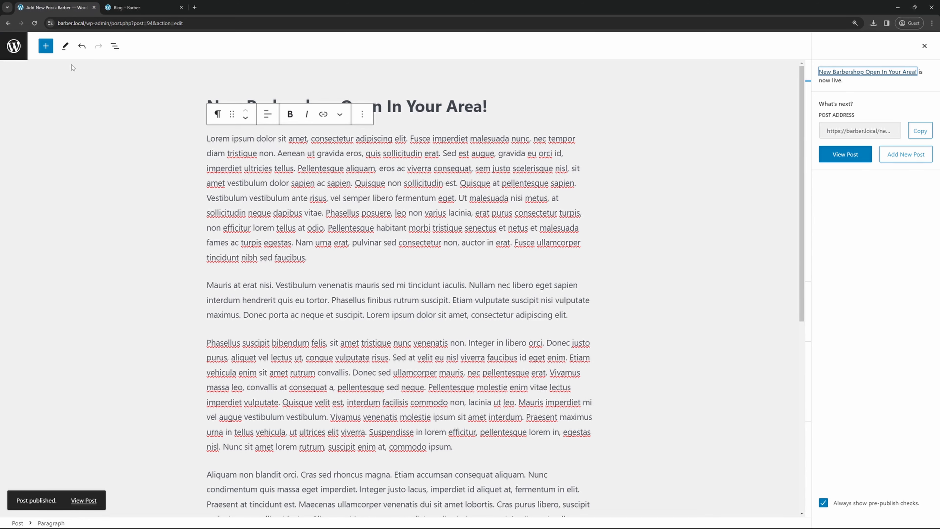
pyautogui.click(14, 45)
pyautogui.click(156, 168)
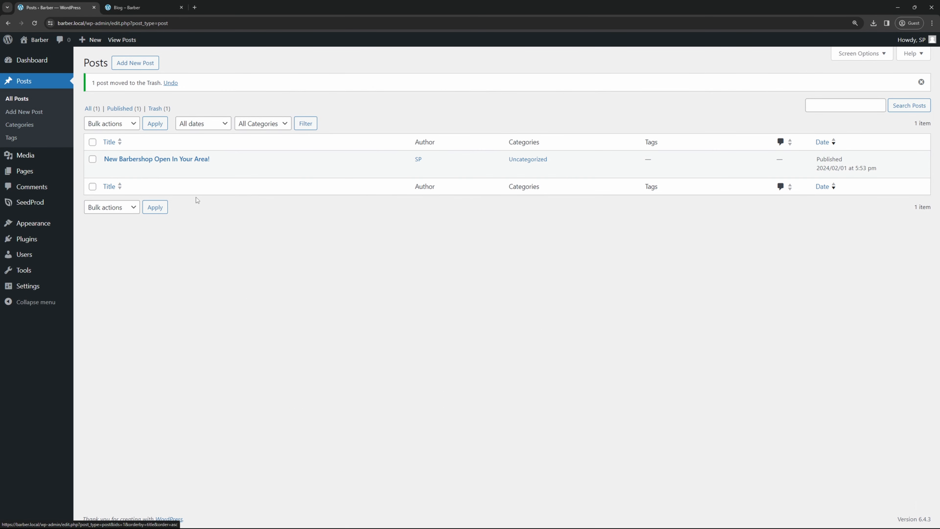
# - Reload the live Blog page and examine the layout of its post listings
pyautogui.click(139, 10)
pyautogui.click(34, 24)
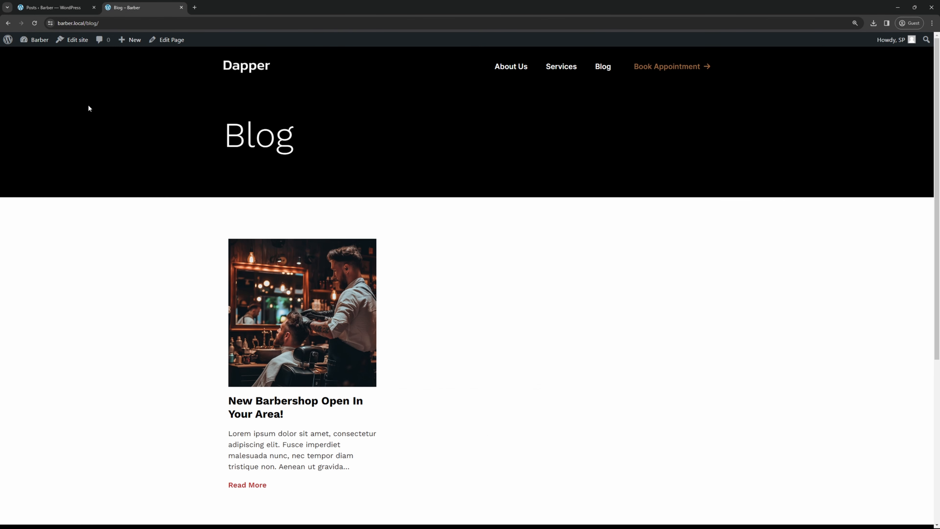
pyautogui.scroll(-3, 406, 379)
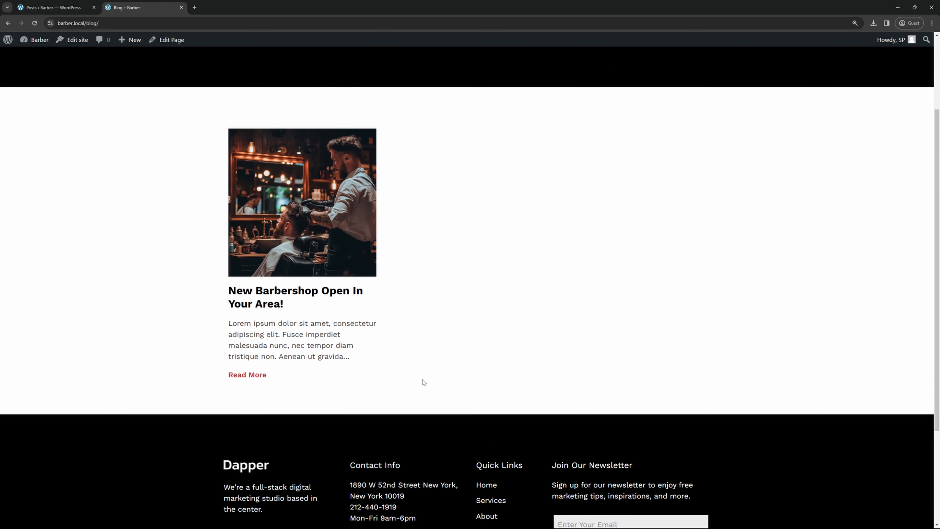
pyautogui.scroll(3, 443, 377)
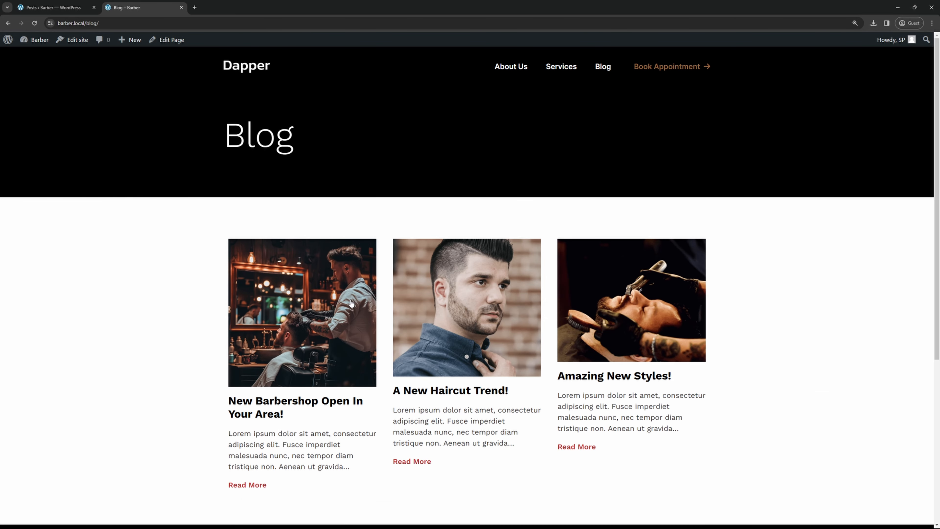
pyautogui.scroll(-3, 665, 328)
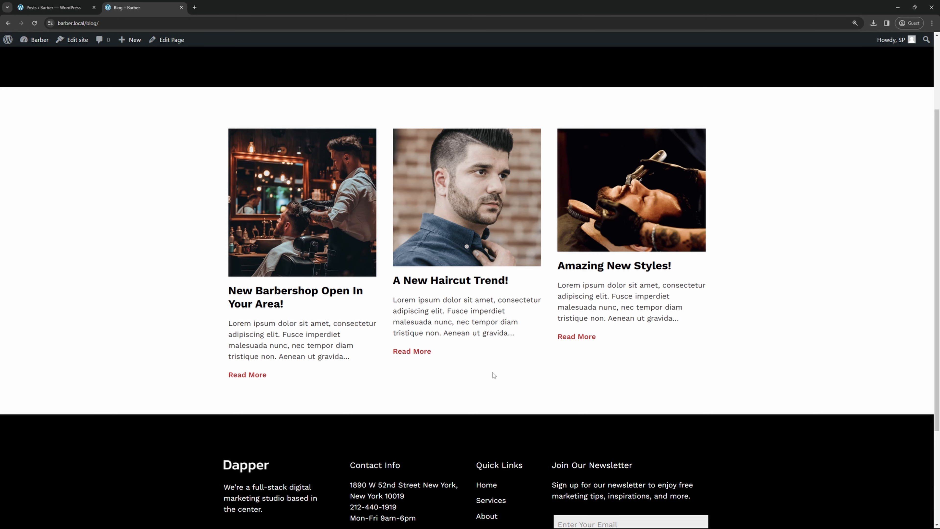
pyautogui.scroll(3, 493, 375)
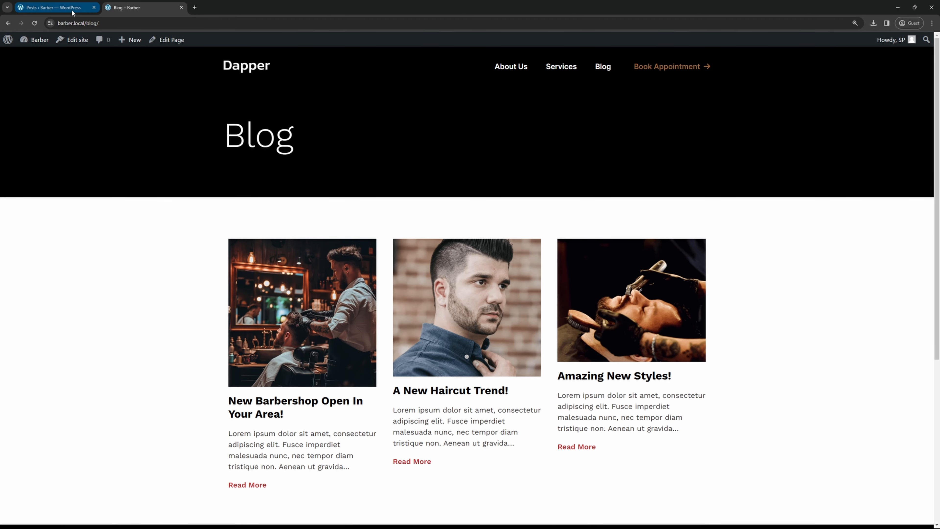
# - Return to the WordPress admin and open the list of all pages
pyautogui.click(72, 12)
pyautogui.moveTo(24, 170)
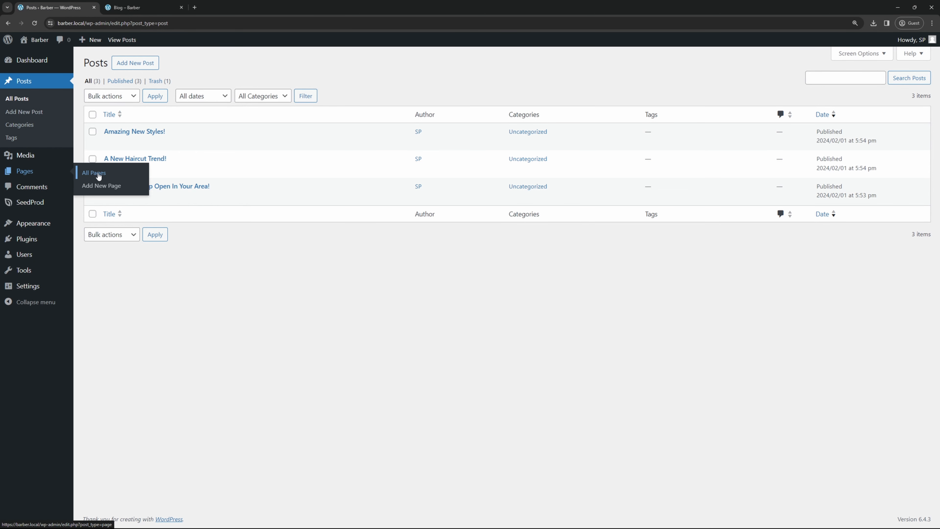
pyautogui.click(98, 177)
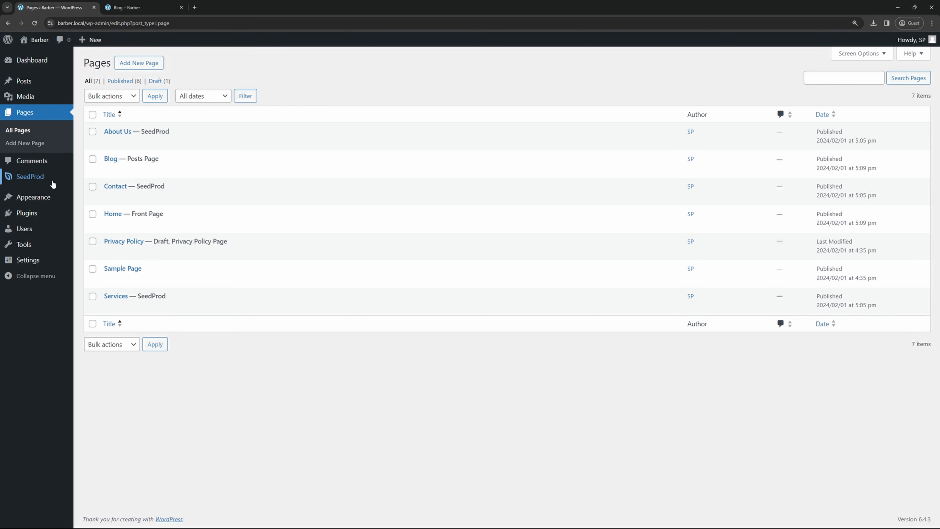
# - Find the Blog Page template in the SeedProd Theme Builder and open its design for editing
pyautogui.moveTo(52, 178)
pyautogui.click(107, 190)
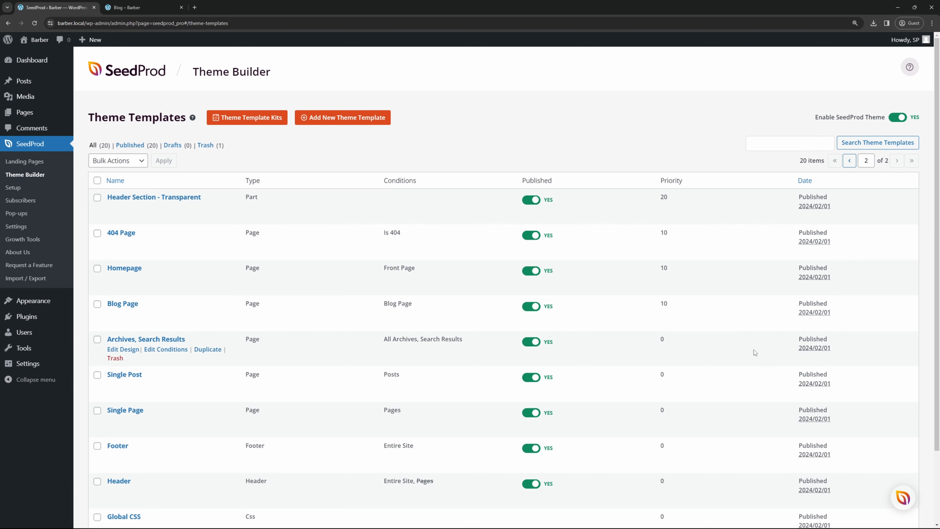
pyautogui.scroll(-3, 755, 353)
pyautogui.scroll(3, 788, 456)
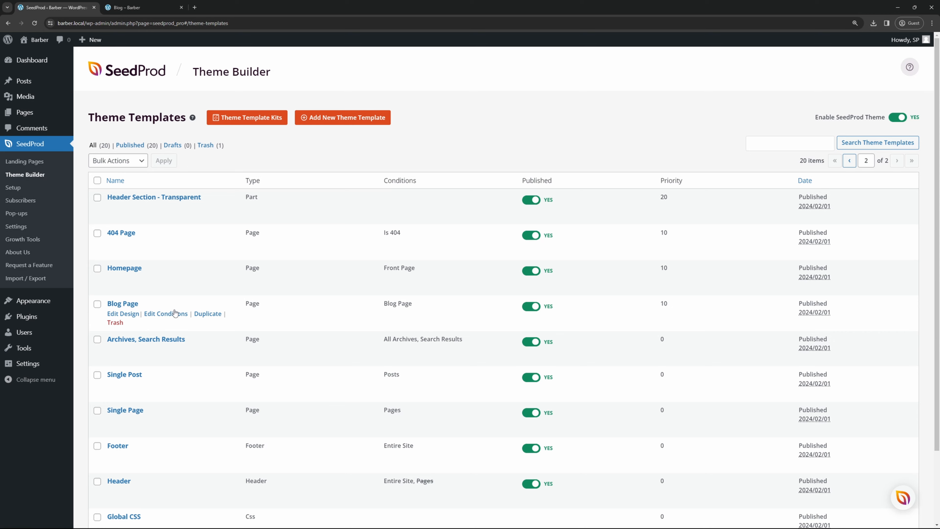
pyautogui.click(126, 314)
pyautogui.scroll(-4, 876, 208)
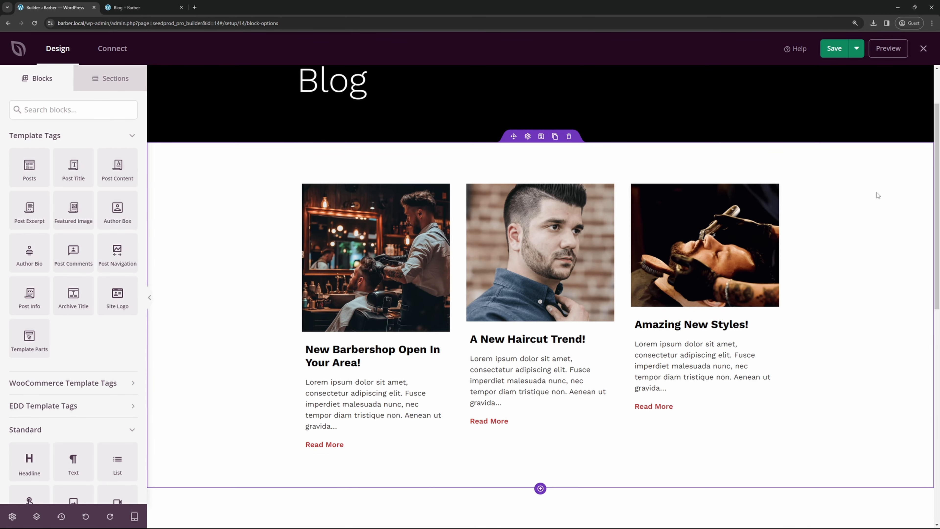
# - Look over the Blog Page template, open the settings of its Posts block and check the available query types
pyautogui.scroll(4, 858, 224)
pyautogui.scroll(-4, 513, 207)
pyautogui.scroll(-6, 516, 221)
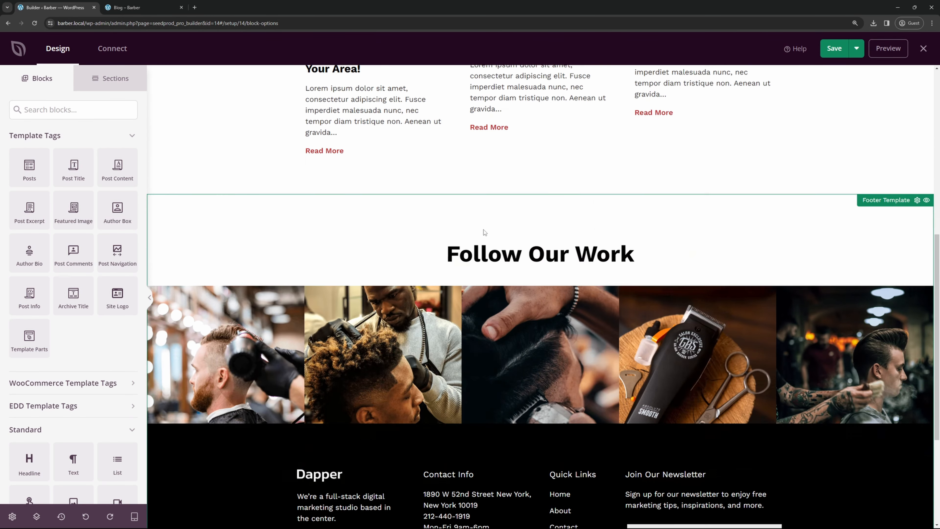
pyautogui.scroll(10, 516, 222)
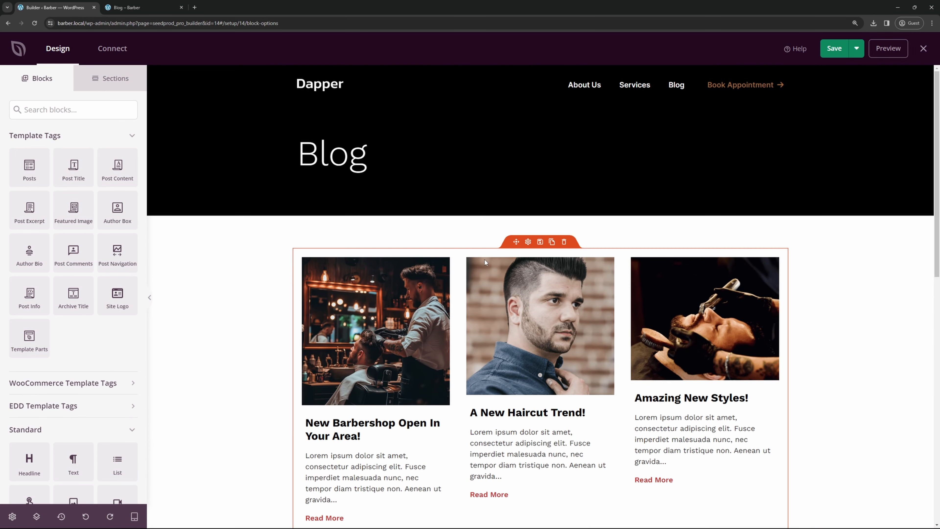
pyautogui.click(528, 243)
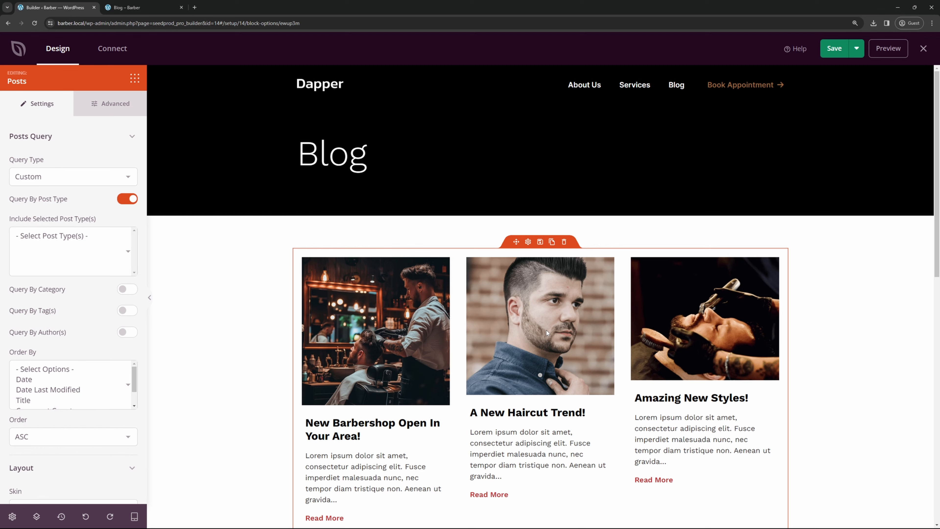
pyautogui.scroll(-2, 529, 330)
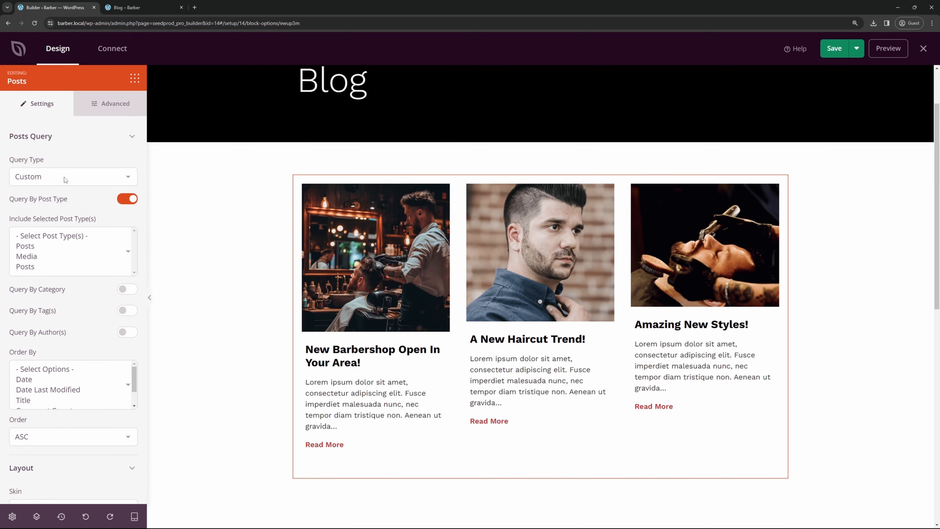
pyautogui.click(65, 179)
pyautogui.click(65, 179)
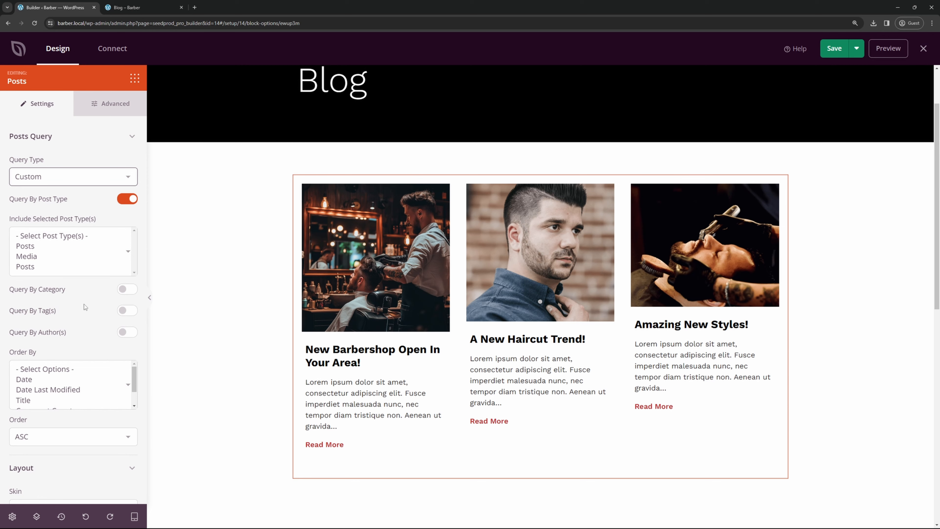
# - Try the Card skin and the Creative skin on the Posts block and compare how the post listings look
pyautogui.scroll(-3, 86, 290)
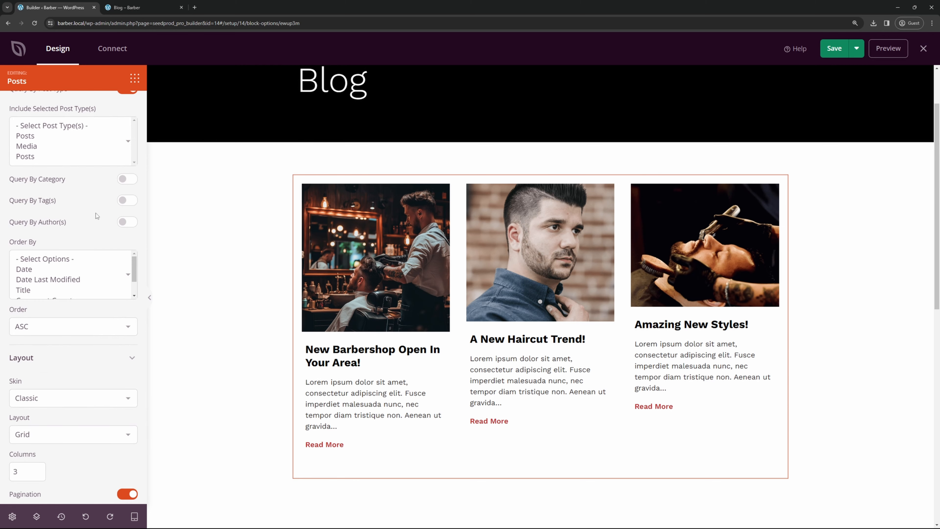
pyautogui.scroll(-1, 95, 217)
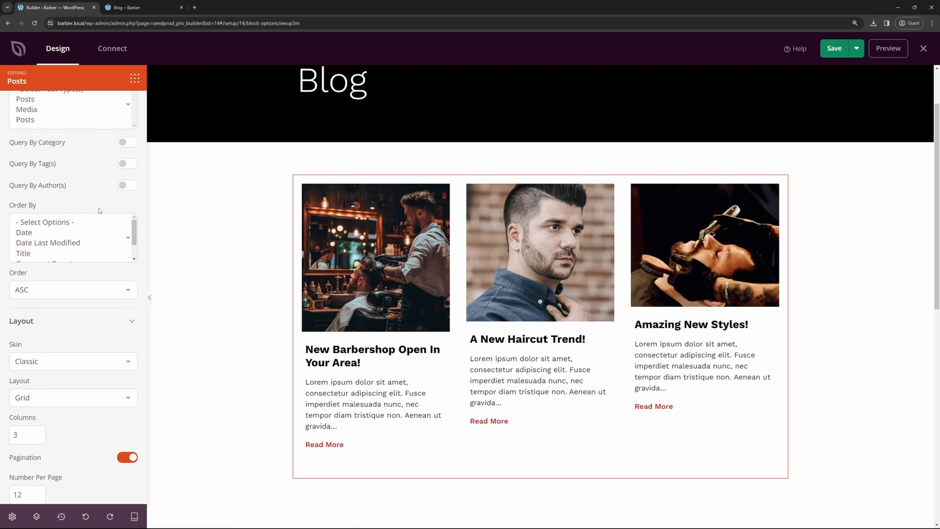
pyautogui.scroll(-2, 107, 276)
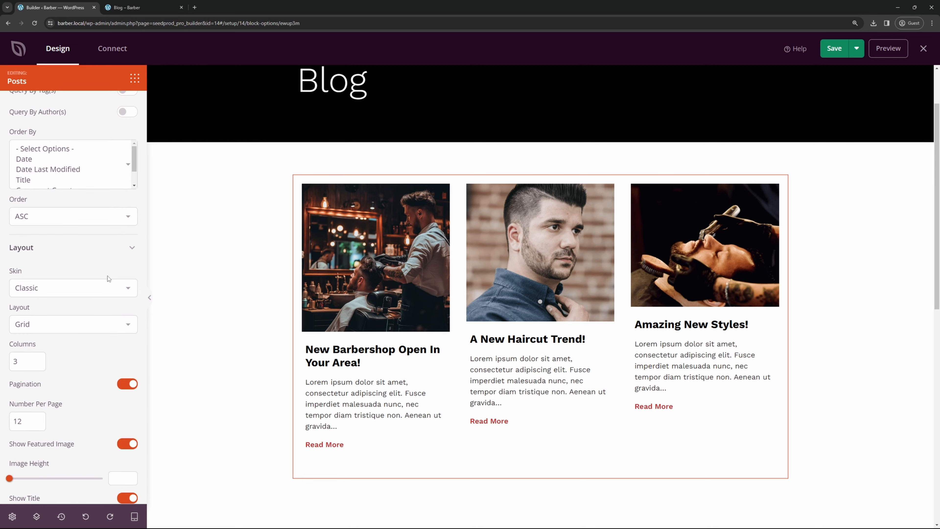
pyautogui.scroll(-2, 102, 251)
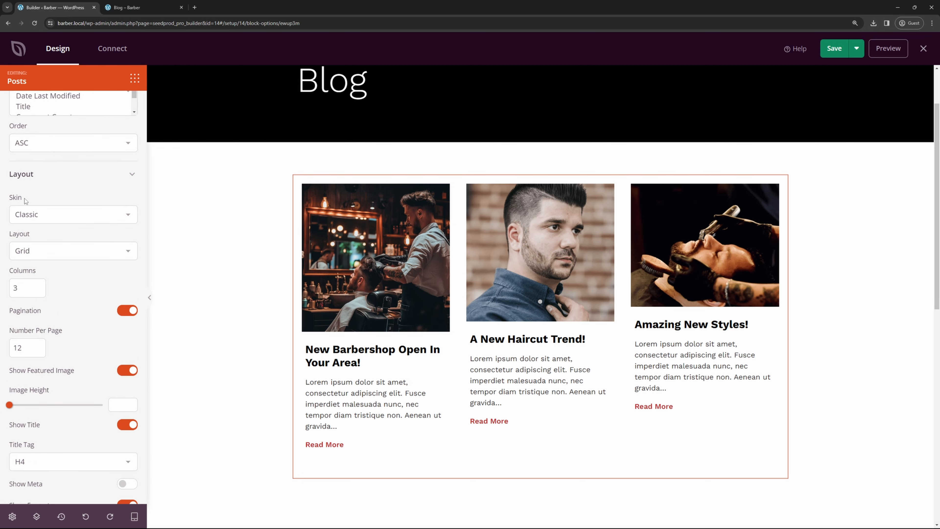
pyautogui.click(101, 222)
pyautogui.click(72, 240)
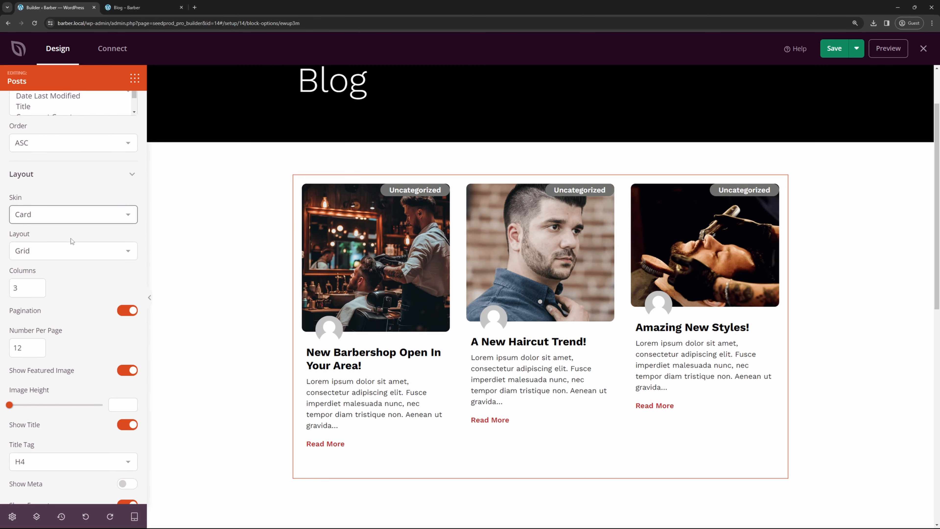
pyautogui.click(75, 218)
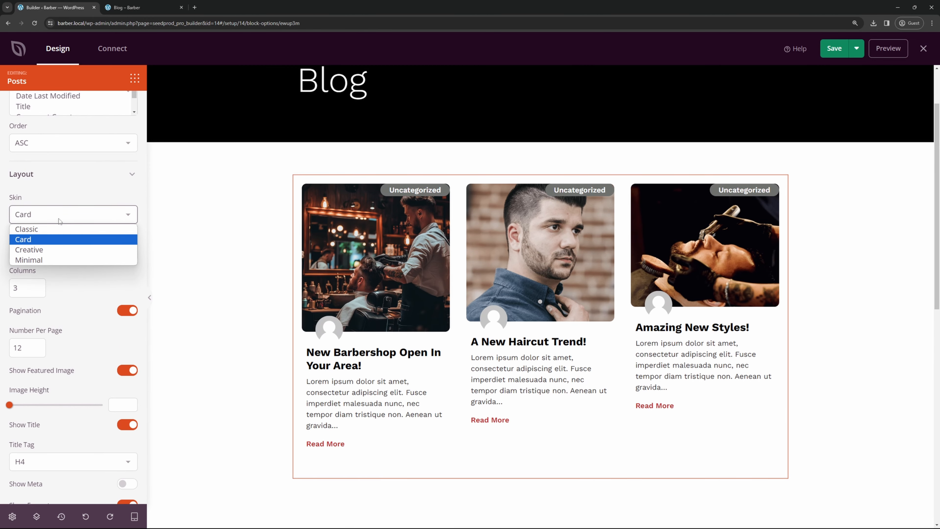
pyautogui.click(47, 251)
pyautogui.scroll(-3, 381, 262)
pyautogui.scroll(-4, 381, 261)
pyautogui.scroll(6, 350, 303)
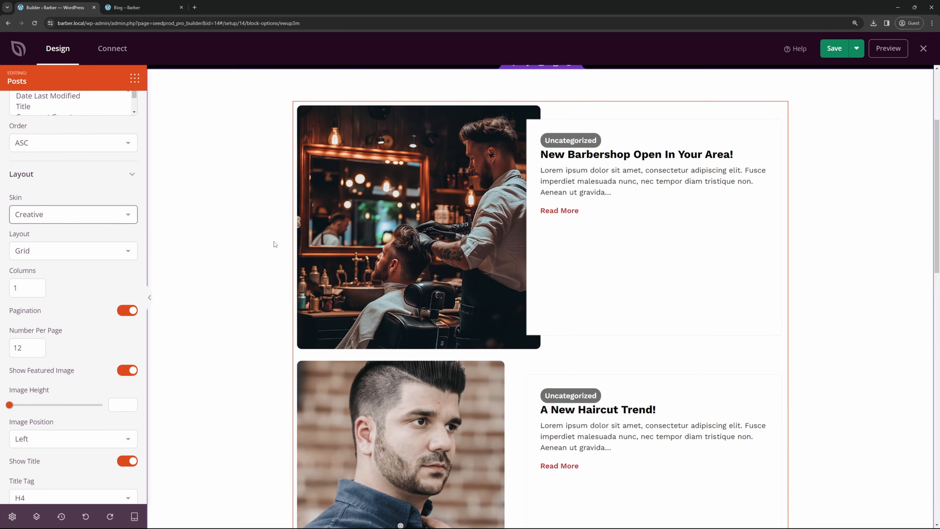
# - Switch the Posts block's skin to Minimal and look over the resulting post list
pyautogui.click(74, 214)
pyautogui.click(29, 260)
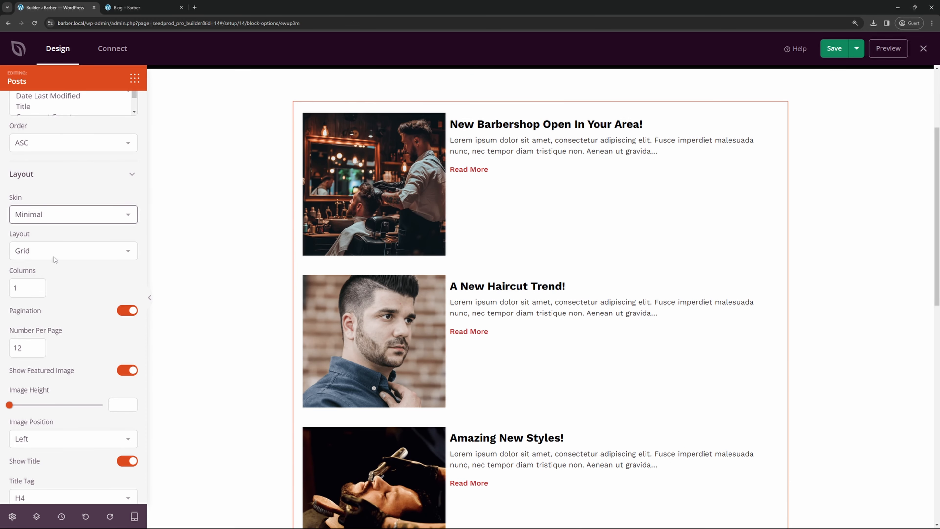
pyautogui.scroll(-4, 258, 231)
pyautogui.scroll(8, 257, 231)
# - Try the Classic skin with a Masonry layout and 3 columns on the Posts block
pyautogui.click(56, 215)
pyautogui.click(66, 202)
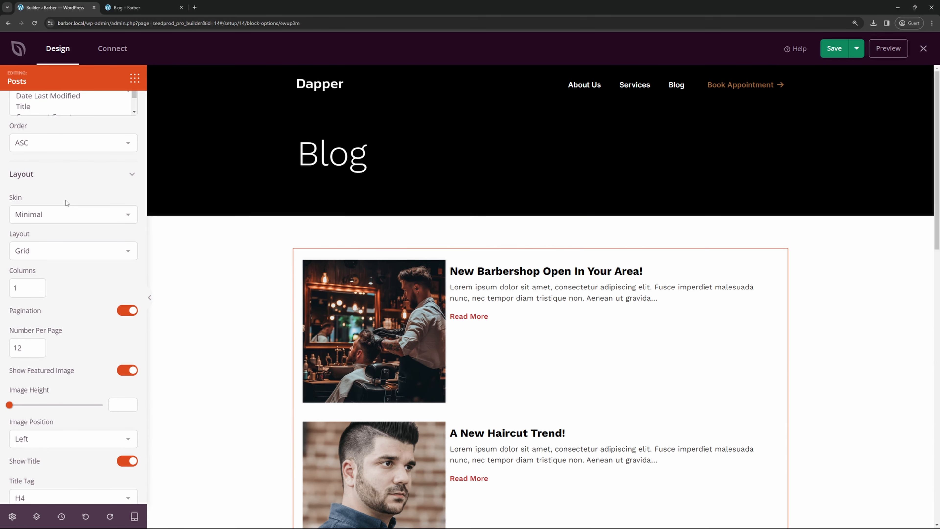
pyautogui.click(43, 222)
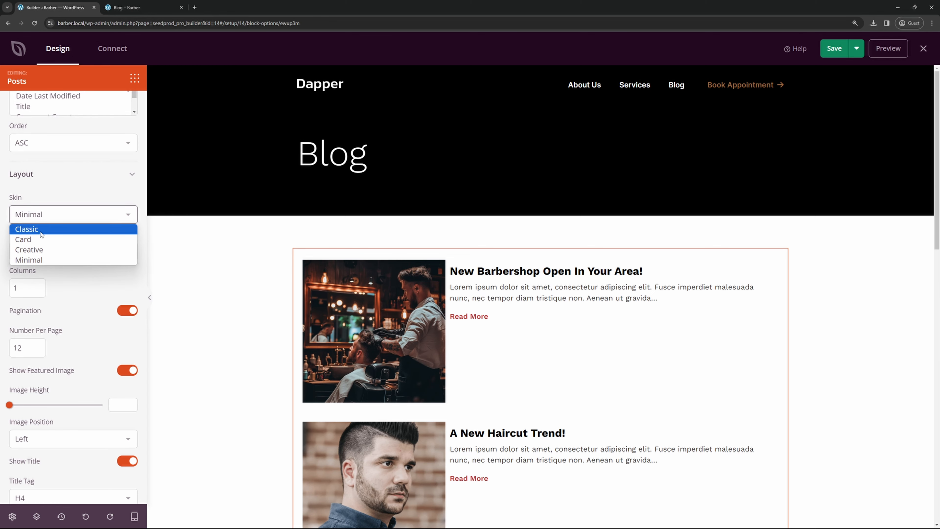
pyautogui.click(42, 230)
pyautogui.click(42, 252)
pyautogui.click(43, 267)
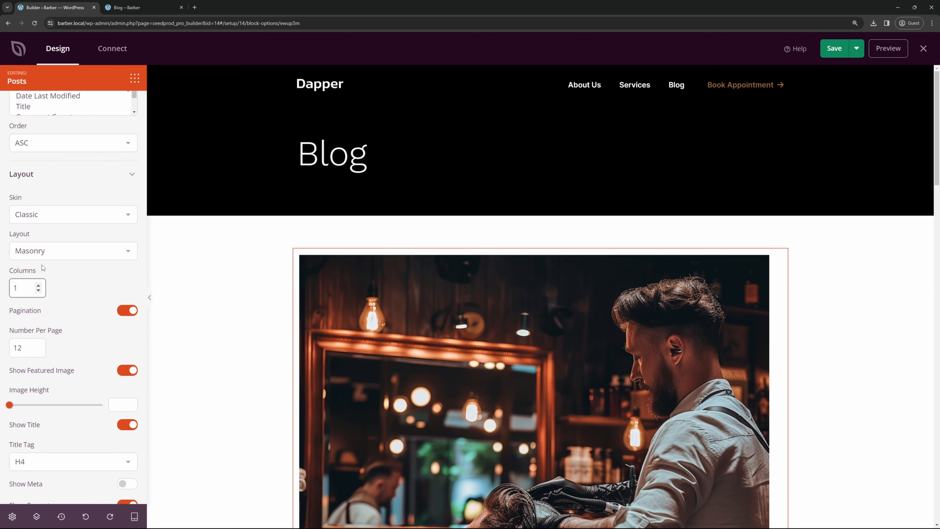
pyautogui.click(38, 285)
pyautogui.click(39, 285)
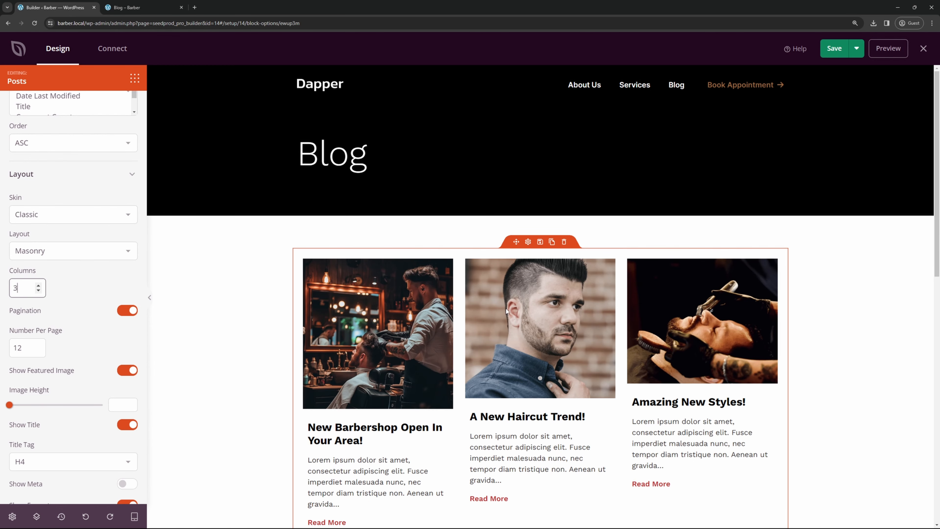
# - Return the Posts block to the Minimal skin with a one-column Grid layout and review its remaining layout settings
pyautogui.scroll(-4, 537, 267)
pyautogui.scroll(2, 558, 229)
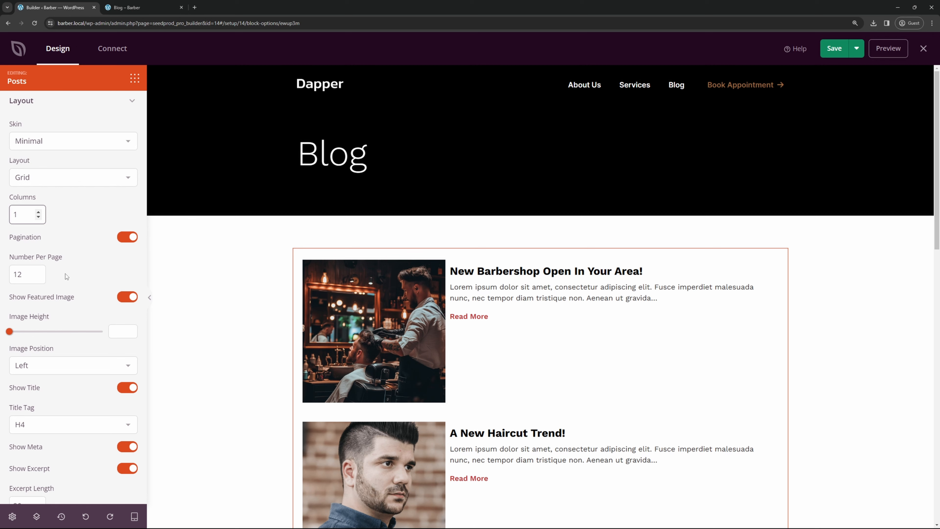
pyautogui.scroll(-1, 78, 262)
pyautogui.scroll(-2, 94, 260)
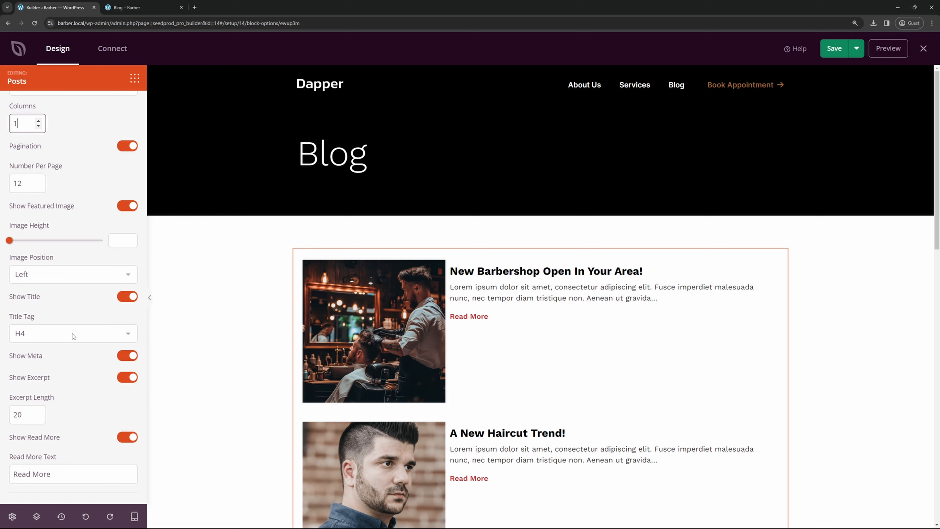
pyautogui.scroll(12, 51, 333)
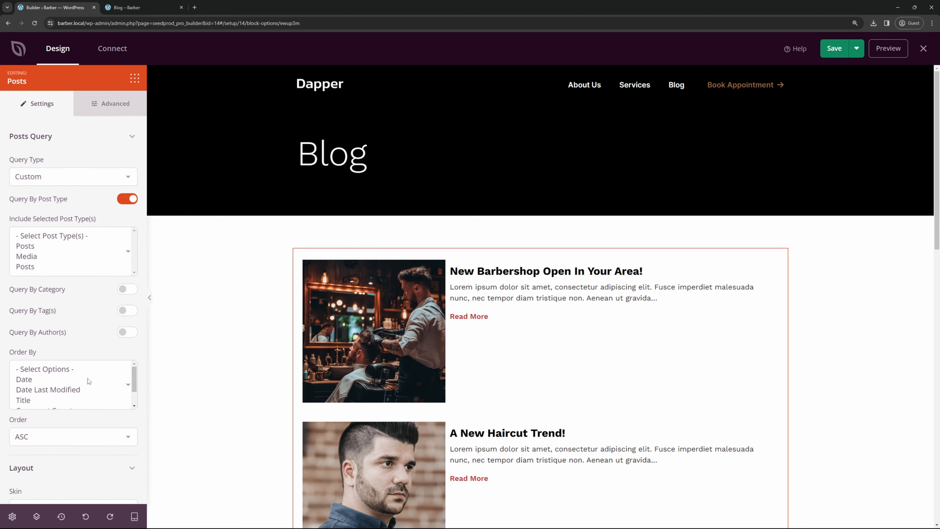
# - Give the post images a Small shadow and a border radius of 20 on all corners
pyautogui.click(118, 113)
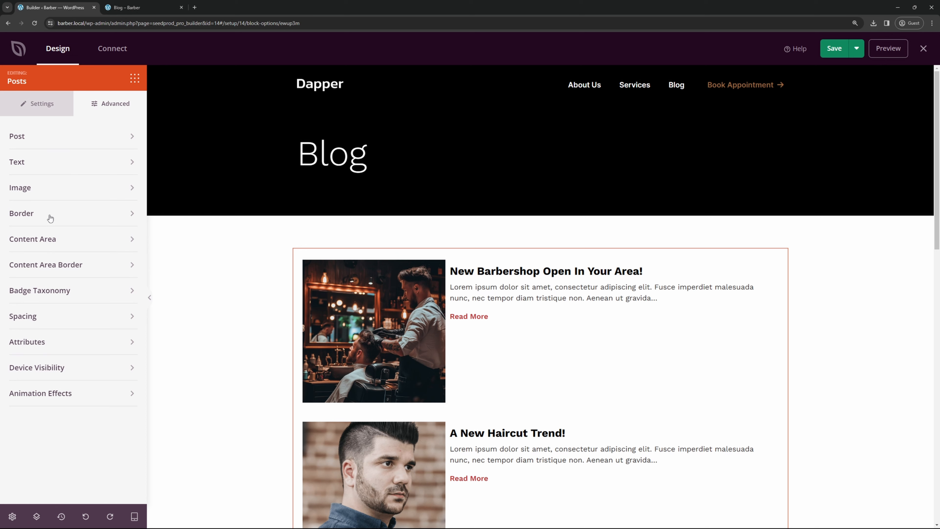
pyautogui.click(108, 191)
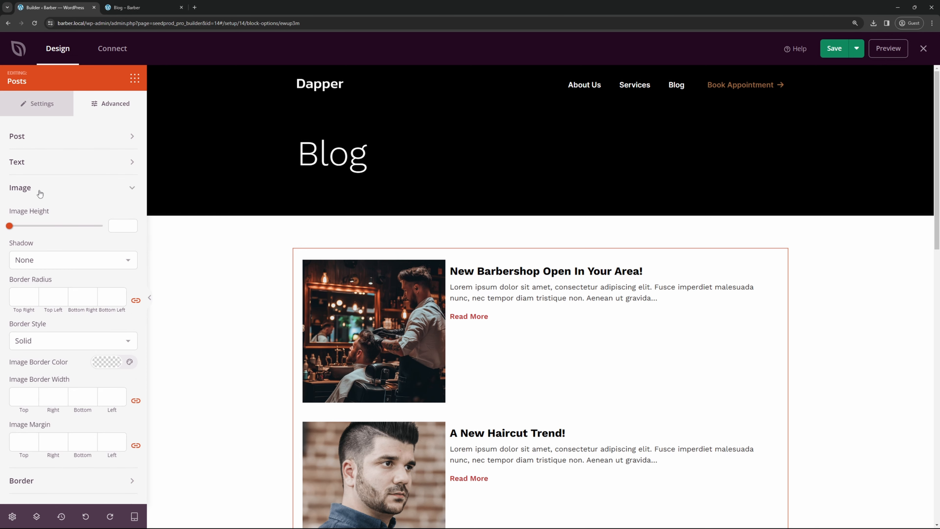
pyautogui.click(41, 267)
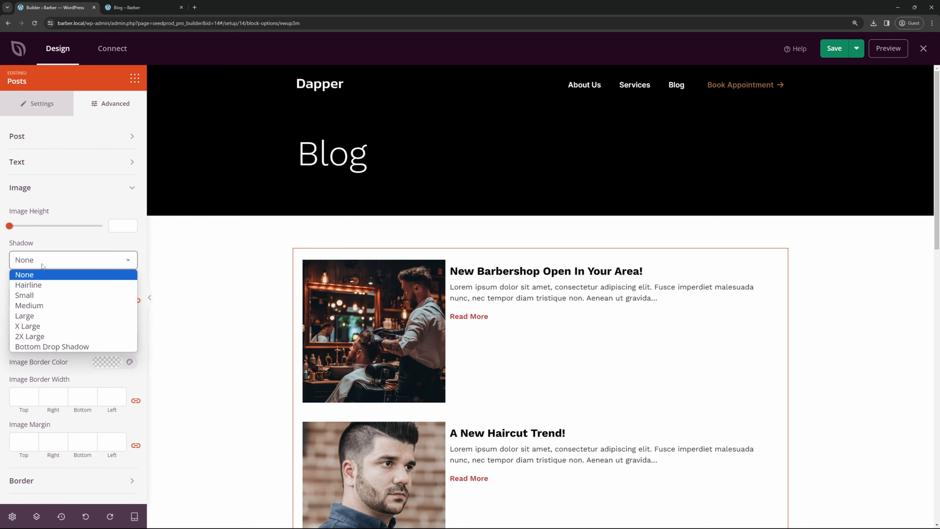
pyautogui.click(48, 330)
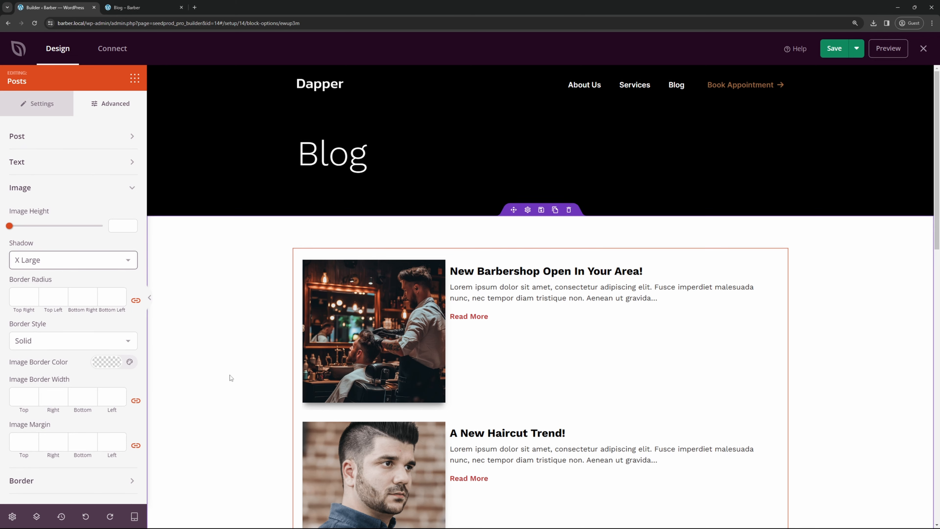
pyautogui.click(41, 260)
pyautogui.click(40, 296)
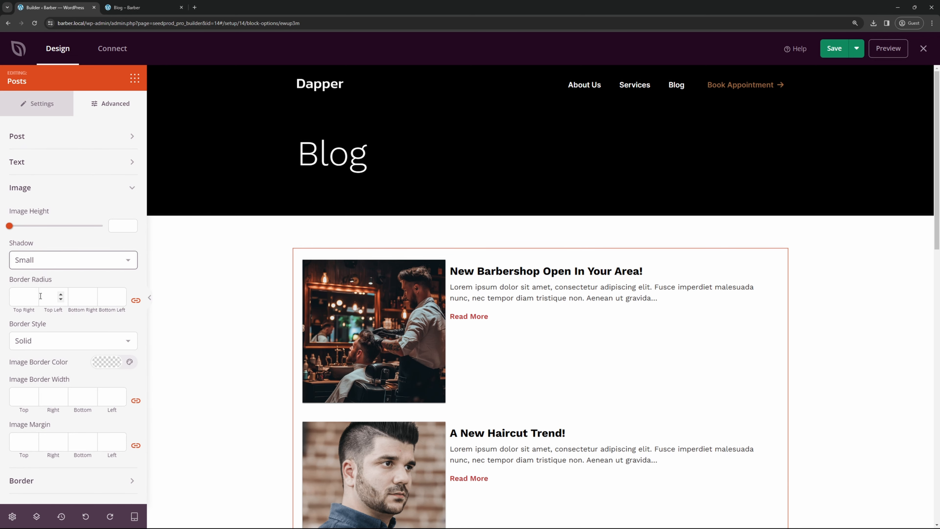
pyautogui.click(23, 297)
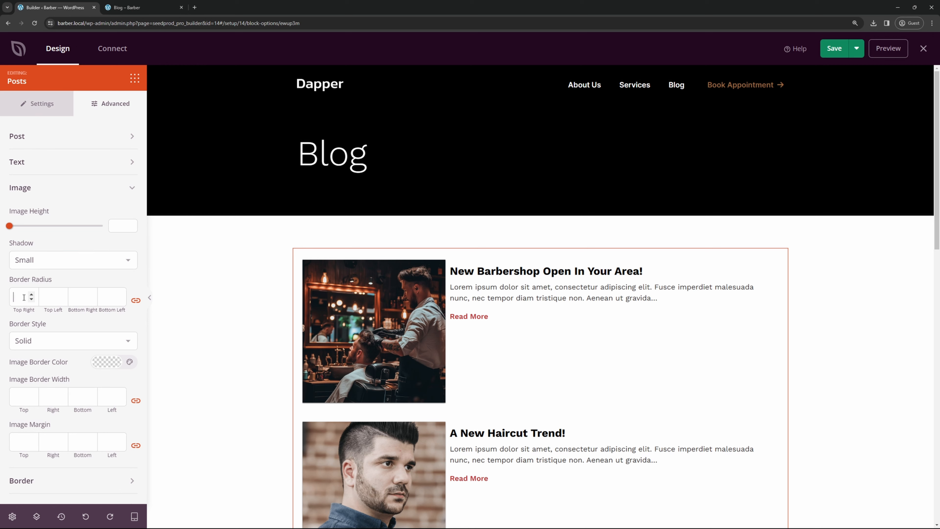
pyautogui.write('20')
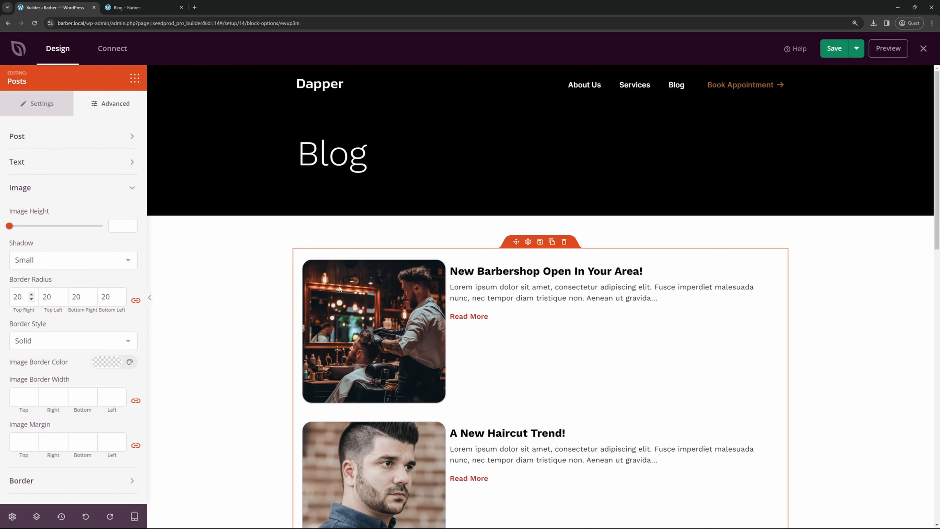
# - Try the light grey theme color #EBEBEB as the post background in the content area and clear it again
pyautogui.scroll(-2, 88, 394)
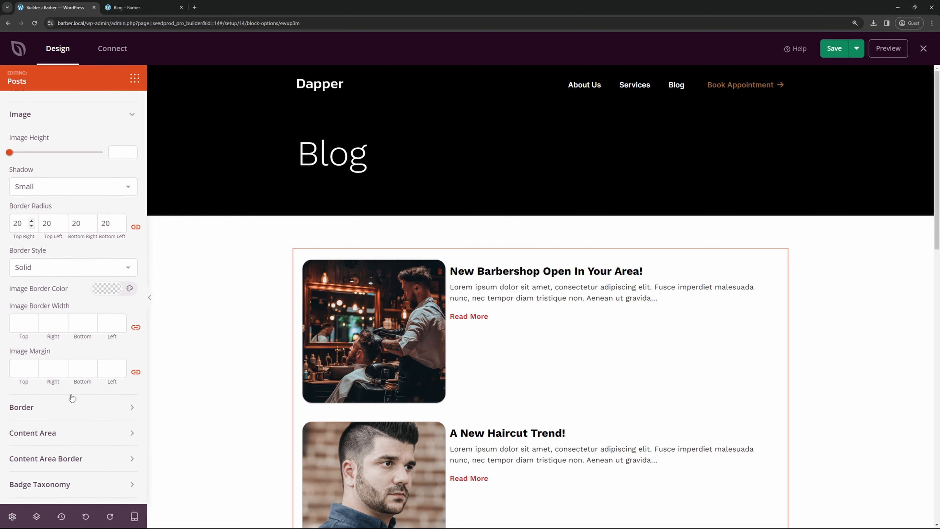
pyautogui.scroll(-3, 50, 375)
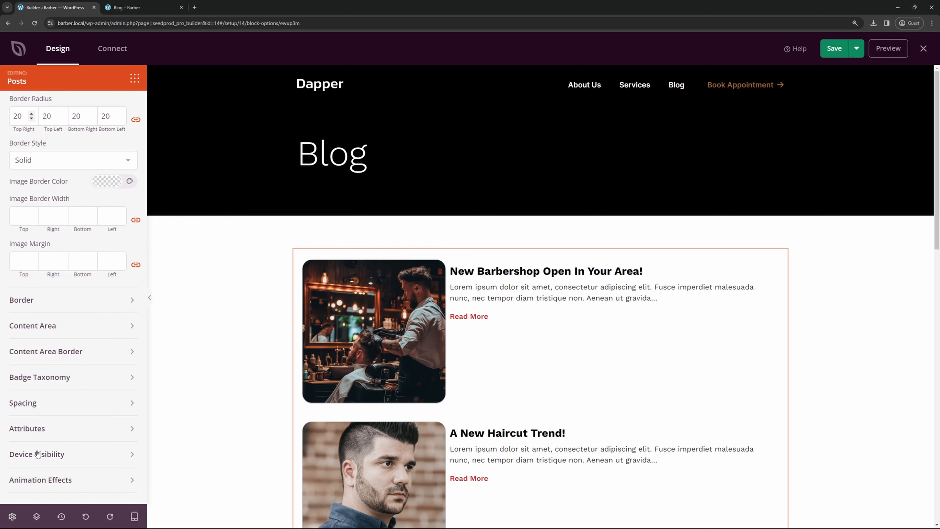
pyautogui.click(112, 330)
pyautogui.scroll(-2, 70, 337)
pyautogui.click(129, 323)
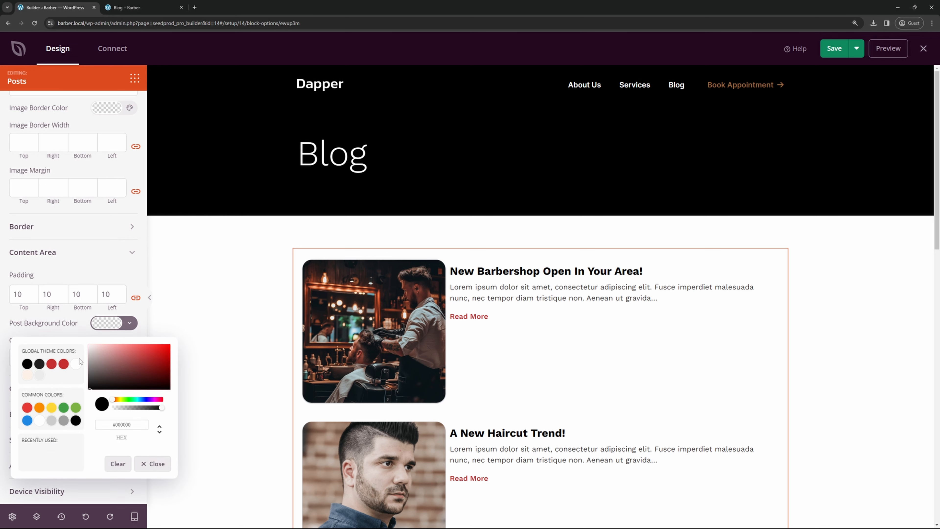
pyautogui.click(40, 376)
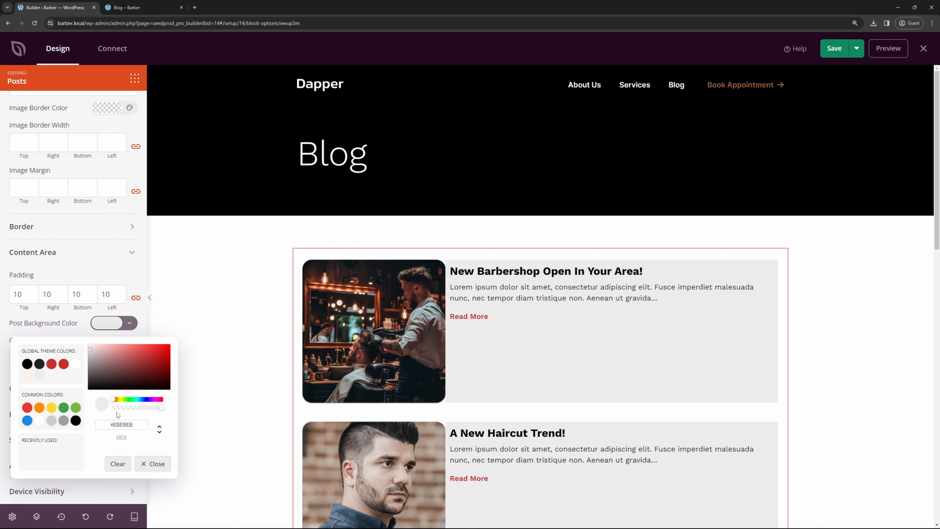
pyautogui.click(109, 462)
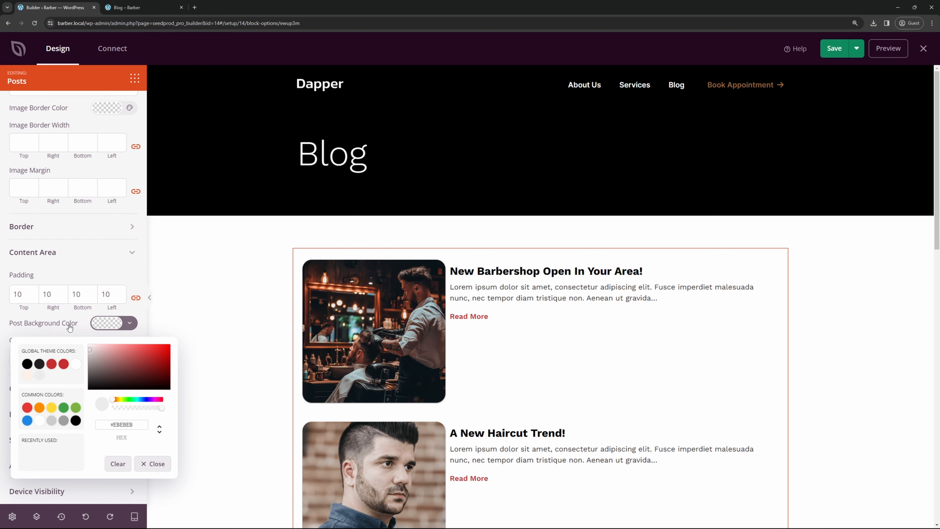
pyautogui.click(69, 326)
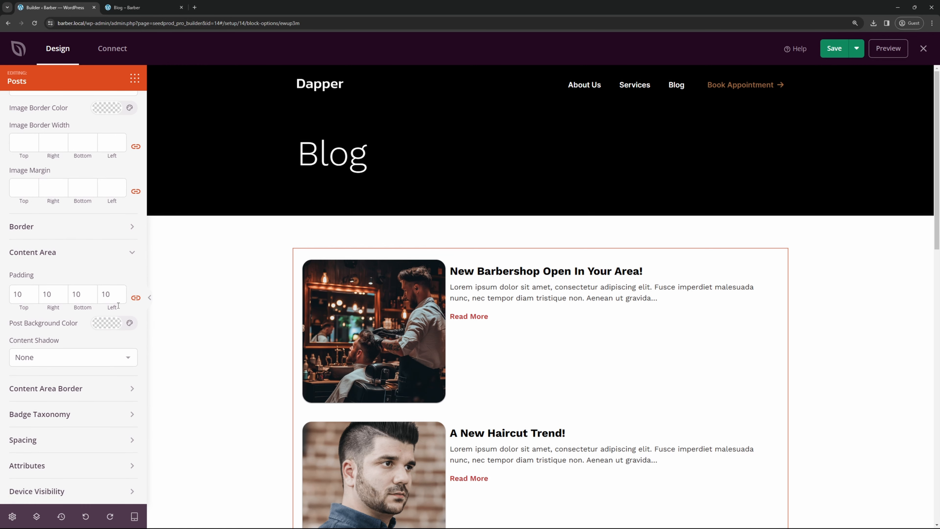
# - Save the Blog Page template and reload the live Blog page to check the new post listing design
pyautogui.click(835, 54)
pyautogui.click(126, 8)
pyautogui.click(35, 23)
pyautogui.scroll(-2, 787, 241)
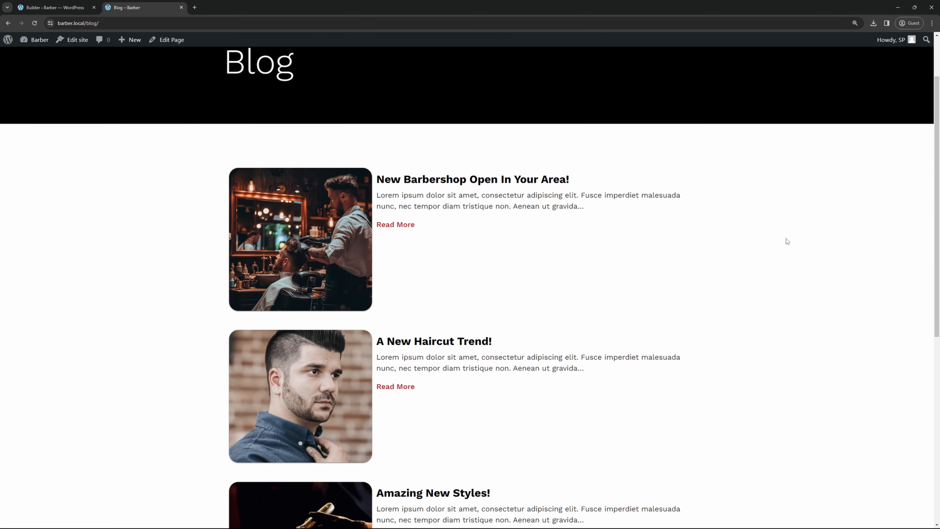
pyautogui.scroll(-5, 787, 241)
pyautogui.scroll(8, 777, 260)
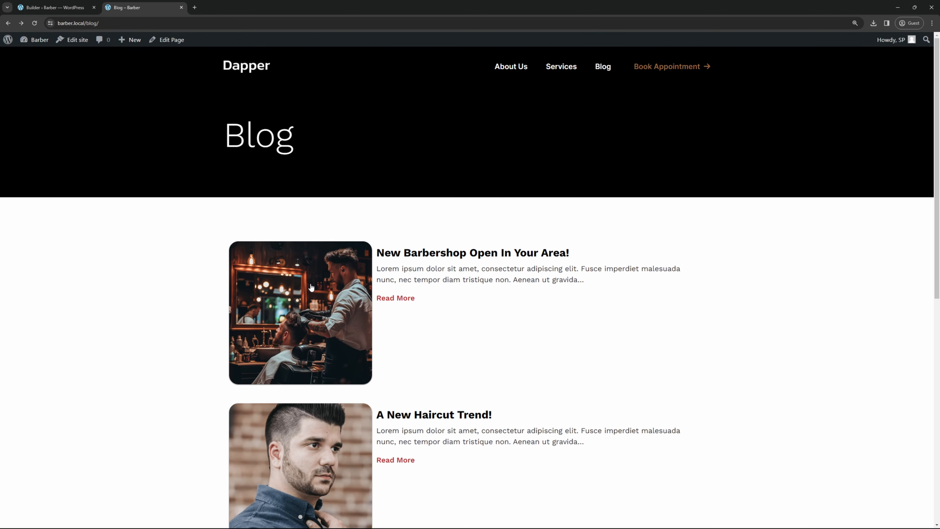
# - Open the "New Barbershop Open In Your Area!" post on the live Blog page and examine its image, title, content and share section
pyautogui.click(328, 282)
pyautogui.scroll(-6, 721, 252)
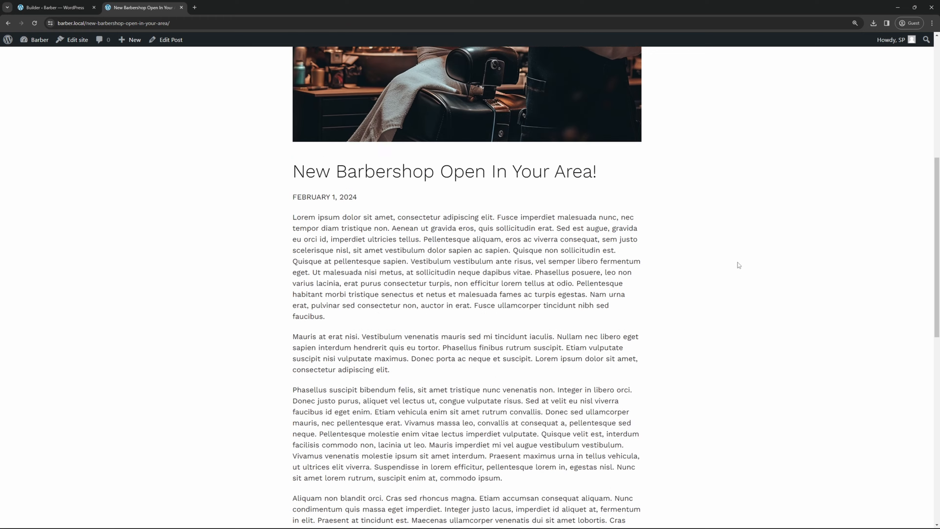
pyautogui.scroll(-10, 738, 265)
pyautogui.scroll(12, 742, 275)
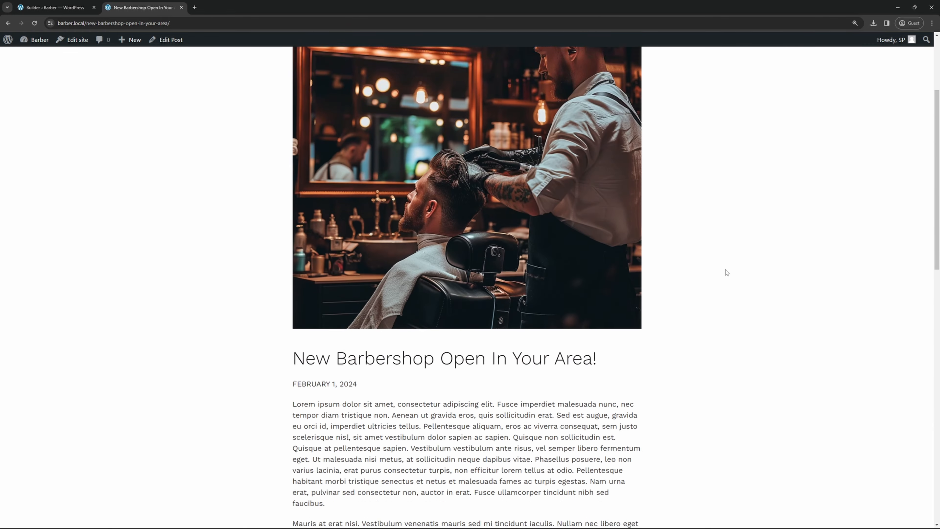
pyautogui.scroll(4, 716, 270)
pyautogui.scroll(-6, 495, 261)
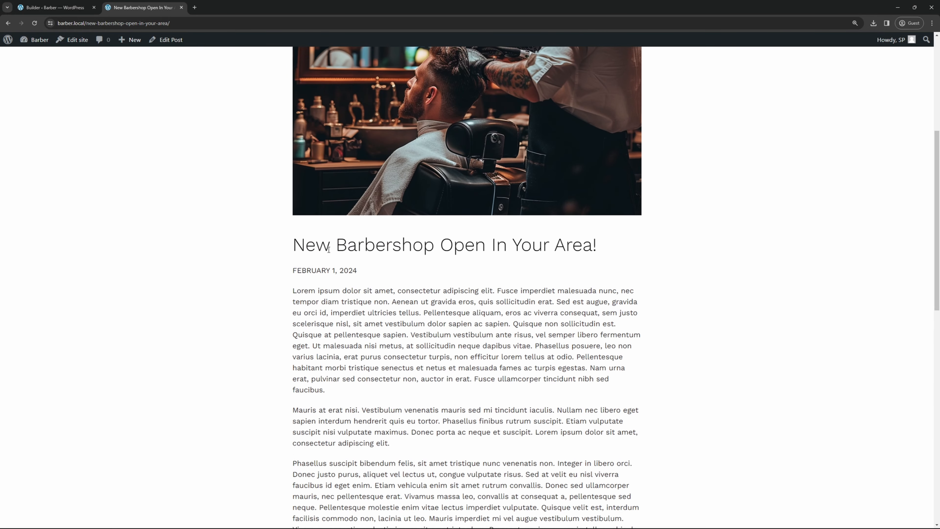
pyautogui.scroll(-10, 335, 272)
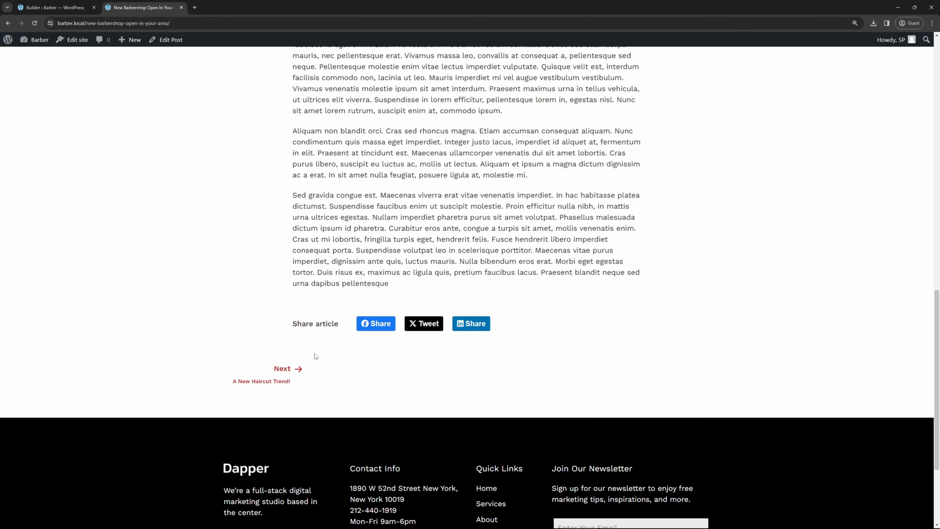
# - Go on to the following live post, "A New Haircut Trend!", and examine its layout
pyautogui.click(286, 369)
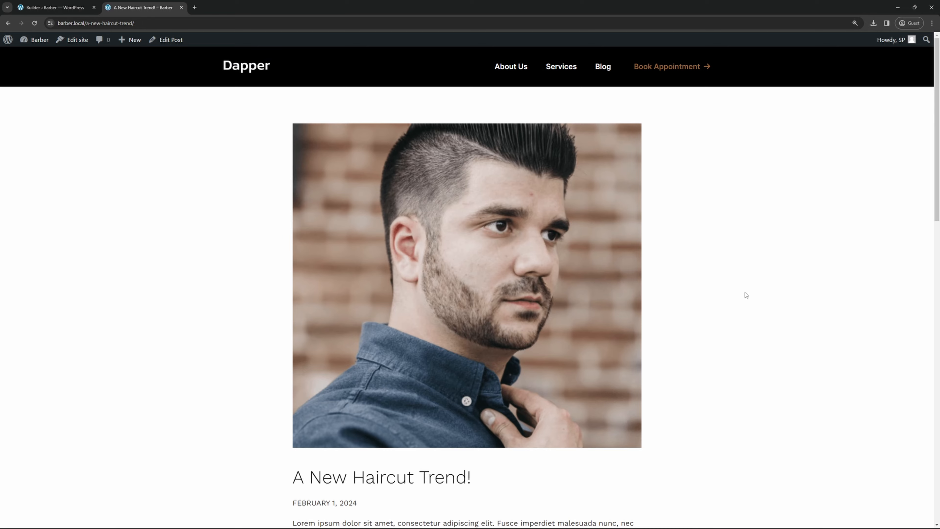
pyautogui.scroll(-8, 722, 301)
pyautogui.scroll(8, 702, 308)
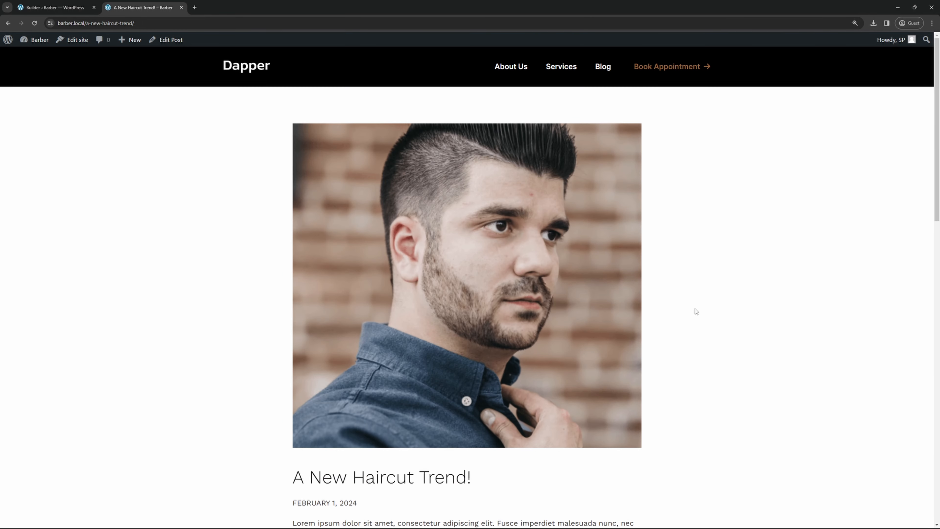
# - Leave the Blog Page template, open the Single Post template's design from the Theme Builder, and look through its layout
pyautogui.click(69, 11)
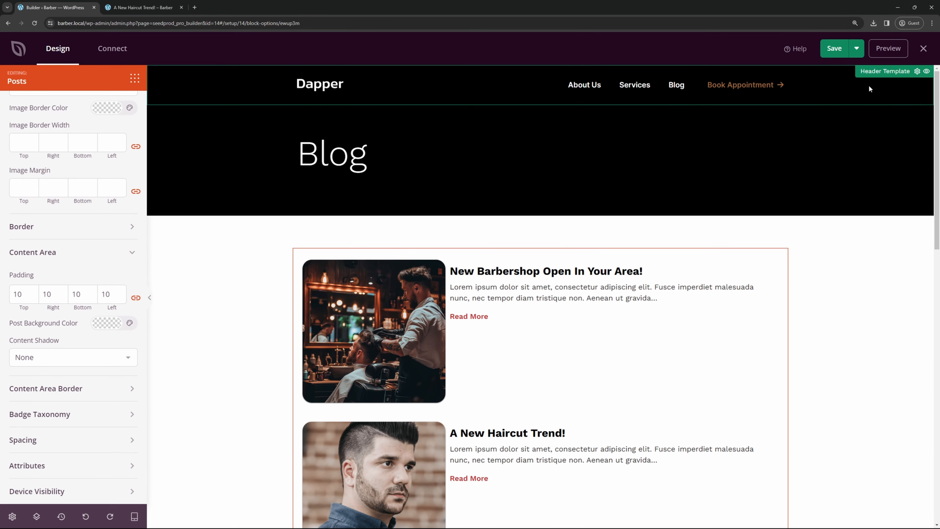
pyautogui.click(924, 50)
pyautogui.scroll(-3, 326, 220)
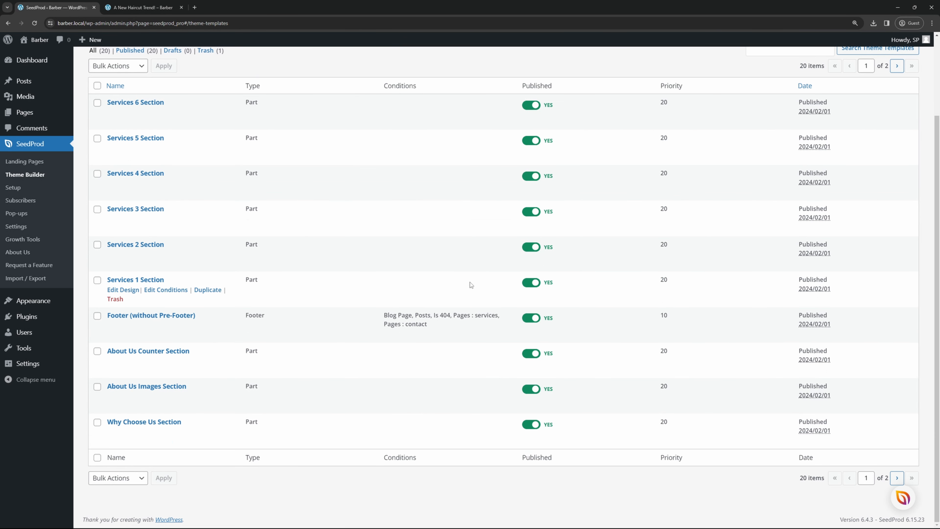
pyautogui.click(896, 477)
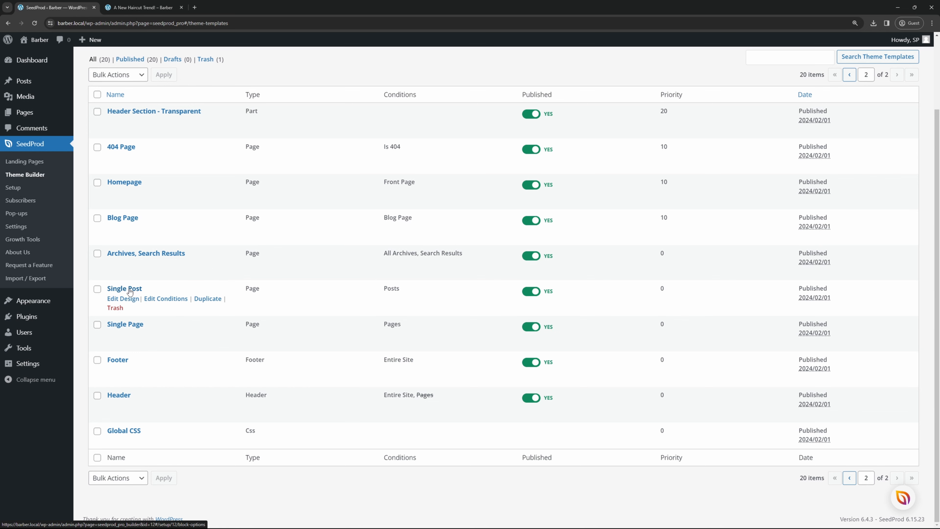
pyautogui.moveTo(382, 291); pyautogui.dragTo(403, 292)
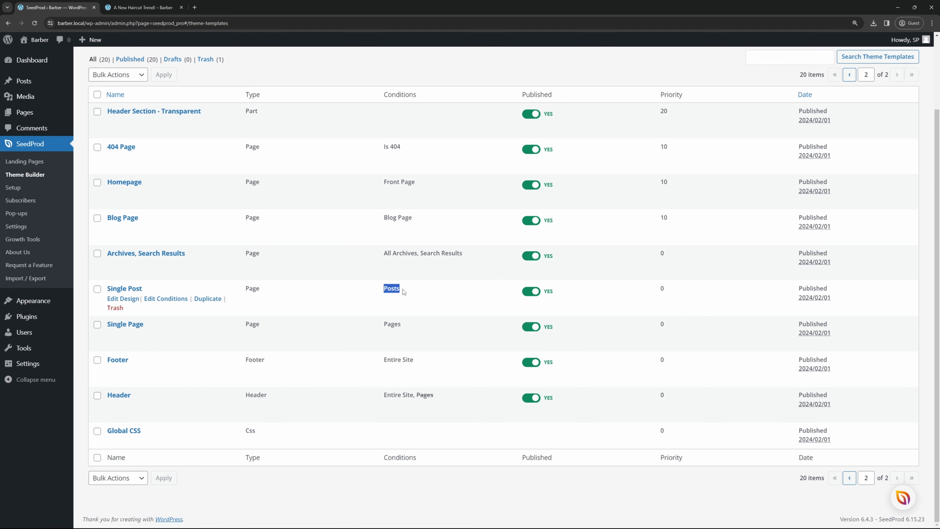
pyautogui.click(128, 299)
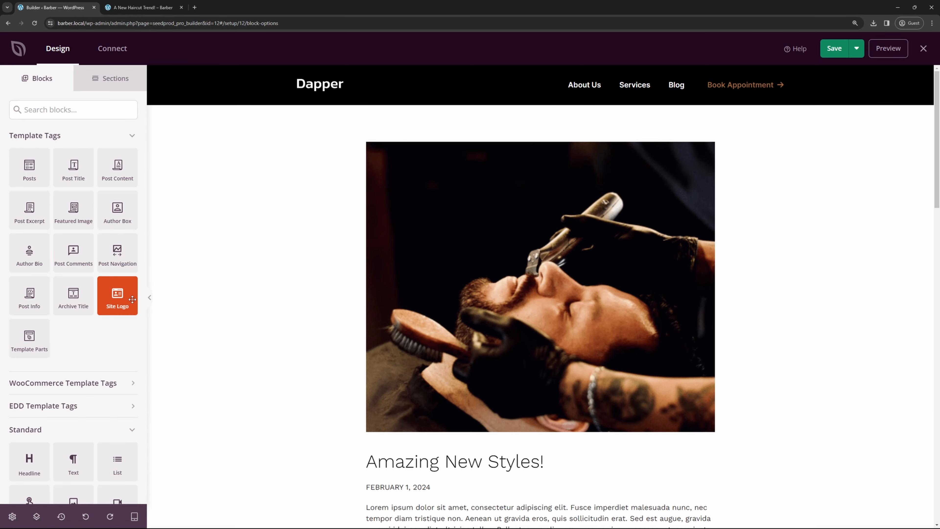
pyautogui.scroll(-15, 630, 219)
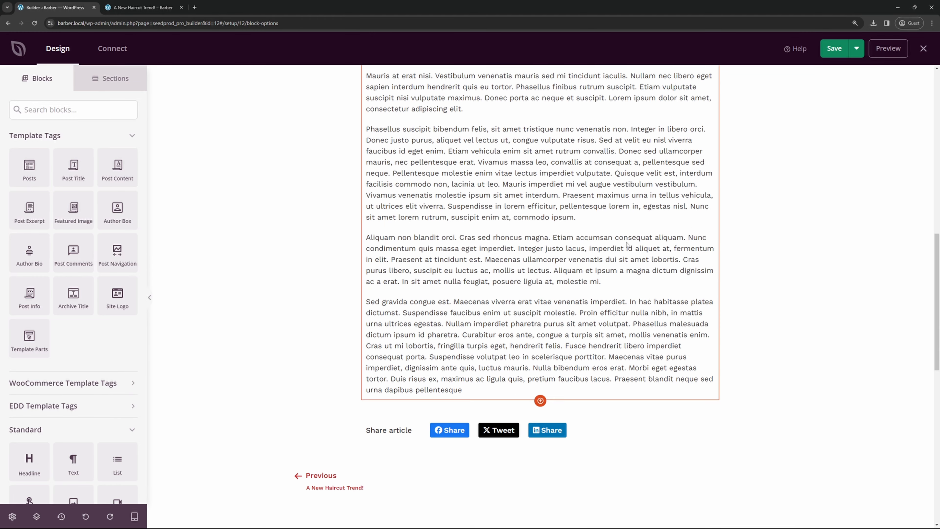
pyautogui.scroll(6, 622, 252)
pyautogui.scroll(8, 622, 252)
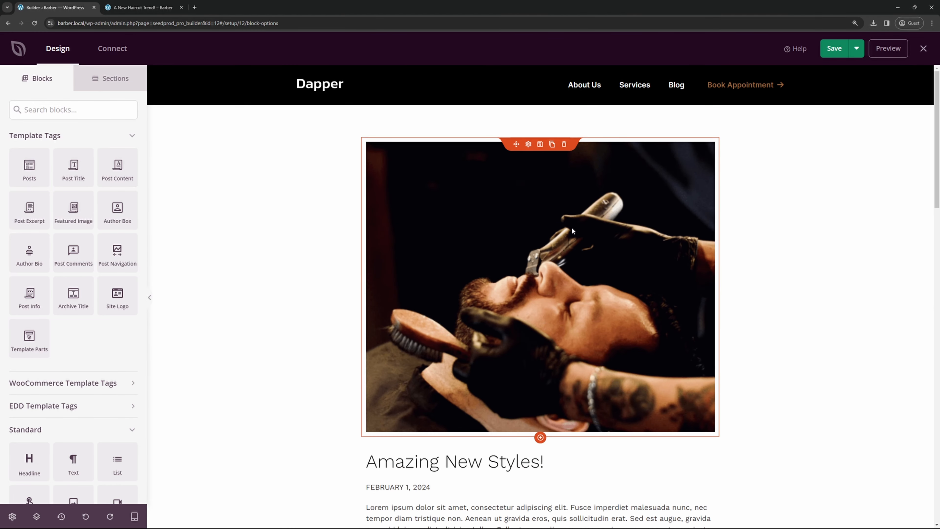
# - Set the Post Title block's text color to the red theme color in the Single Post template
pyautogui.scroll(-6, 572, 230)
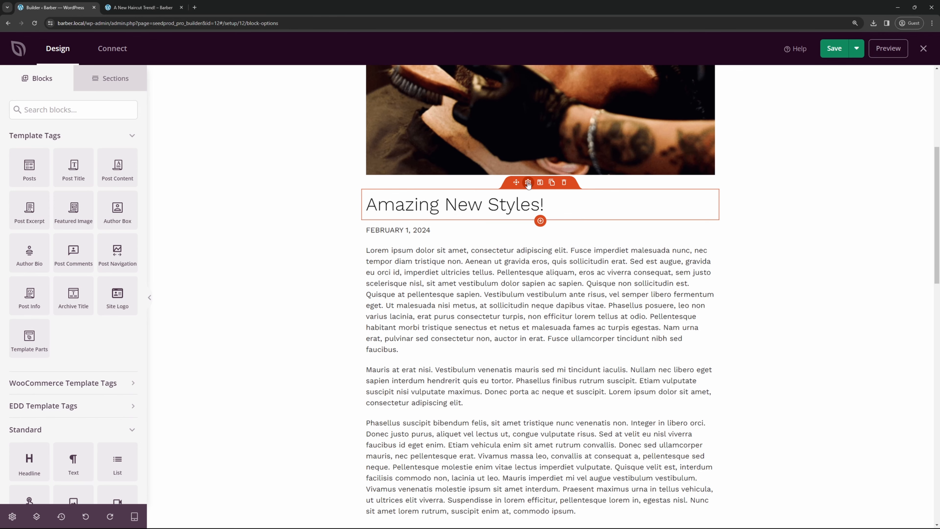
pyautogui.click(527, 182)
pyautogui.click(96, 107)
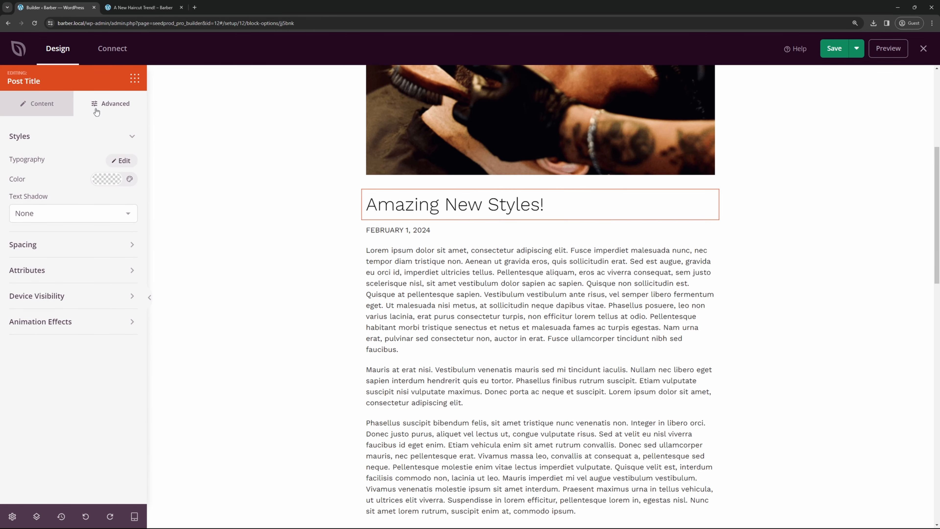
pyautogui.click(108, 179)
pyautogui.click(52, 222)
pyautogui.click(600, 203)
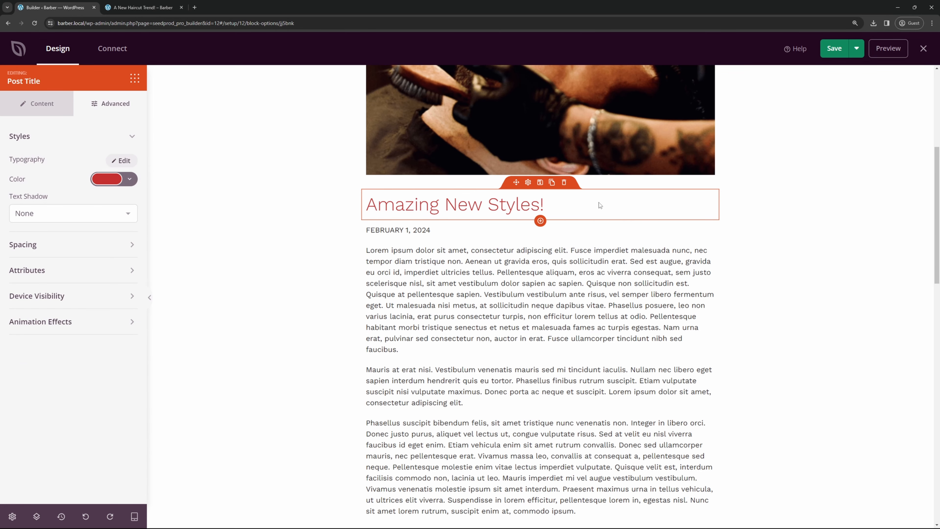
# - Slightly increase the Post Content block's font size and view its advanced style settings
pyautogui.scroll(-3, 601, 222)
pyautogui.click(525, 142)
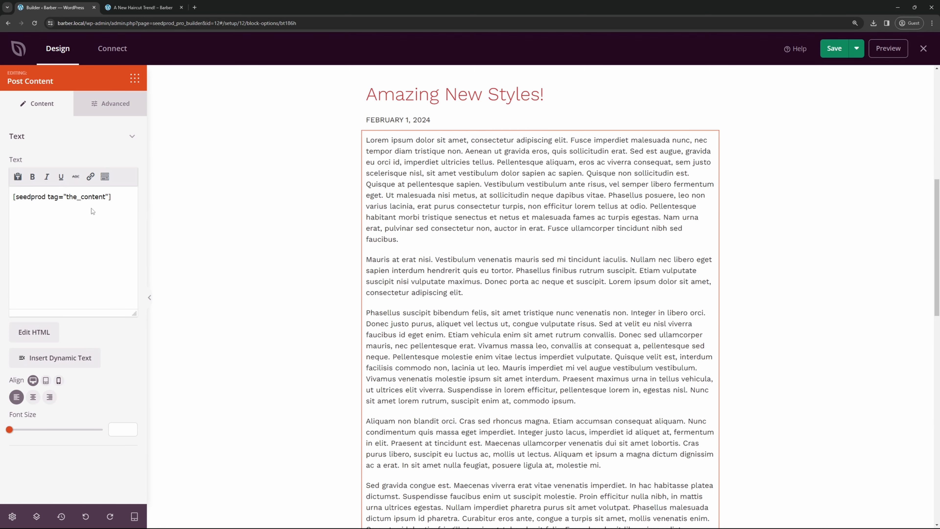
pyautogui.moveTo(11, 431); pyautogui.dragTo(21, 433)
pyautogui.click(87, 113)
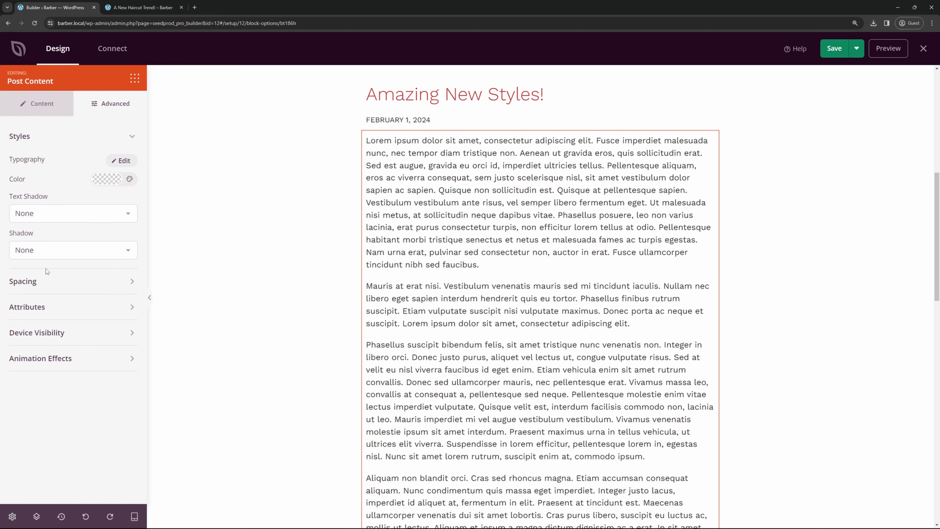
# - Save the Single Post template and check the title color and text size on the live "A New Haircut Trend!" post
pyautogui.scroll(4, 785, 235)
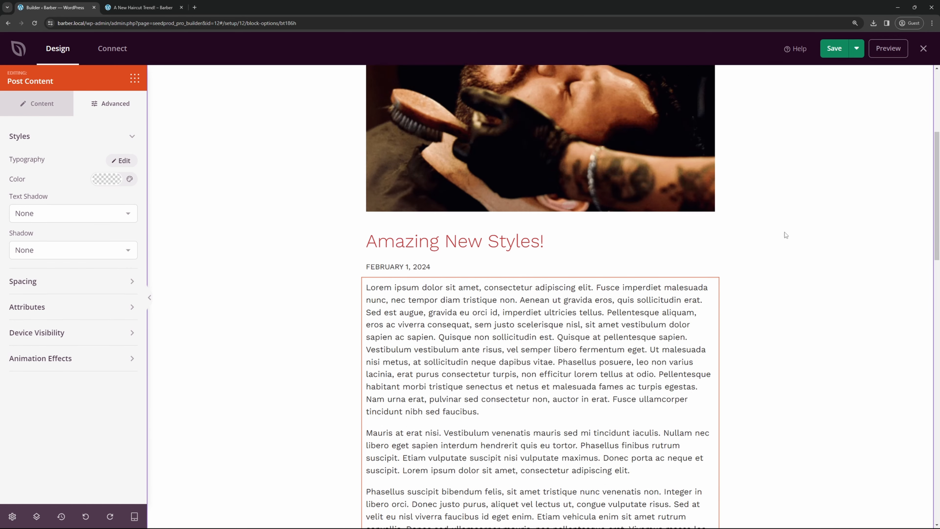
pyautogui.scroll(5, 785, 234)
pyautogui.click(832, 50)
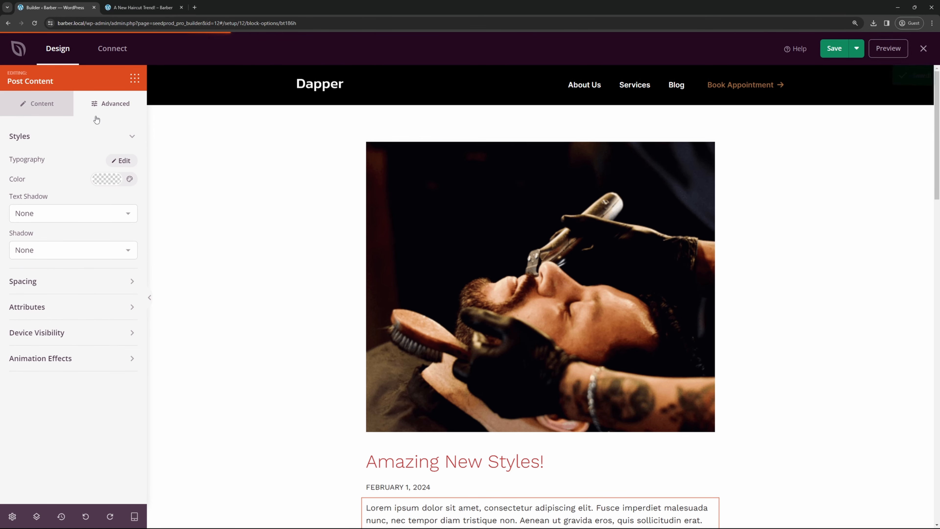
pyautogui.click(140, 7)
pyautogui.scroll(-5, 166, 192)
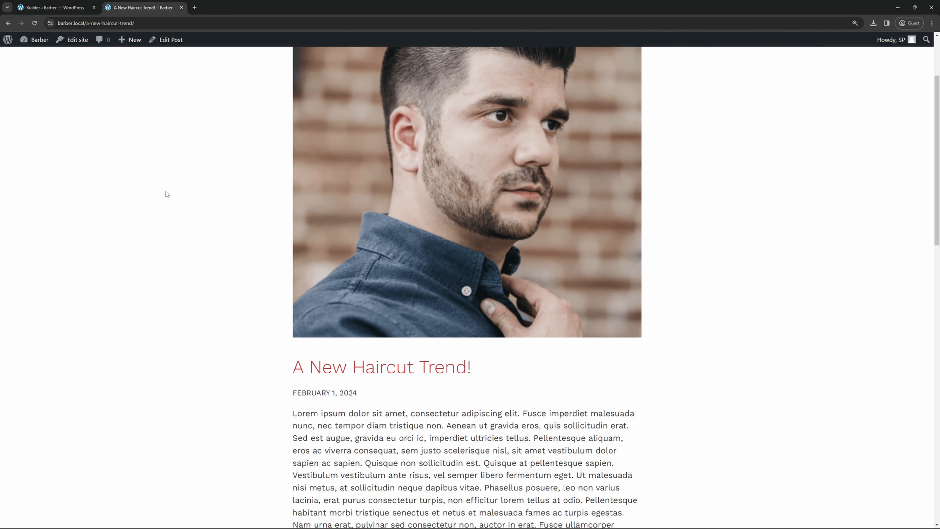
pyautogui.moveTo(310, 295); pyautogui.dragTo(466, 294)
pyautogui.scroll(-4, 428, 314)
pyautogui.moveTo(388, 241); pyautogui.dragTo(471, 332)
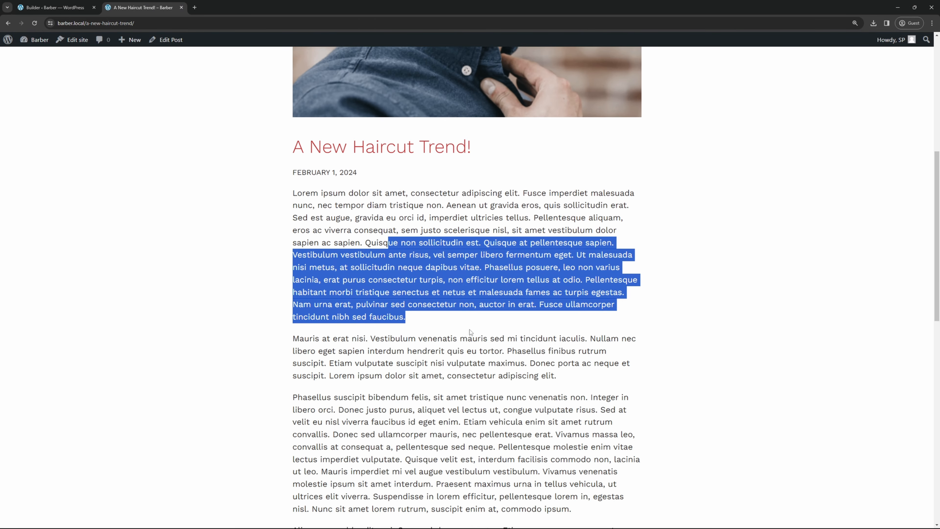
pyautogui.click(471, 332)
pyautogui.scroll(9, 477, 333)
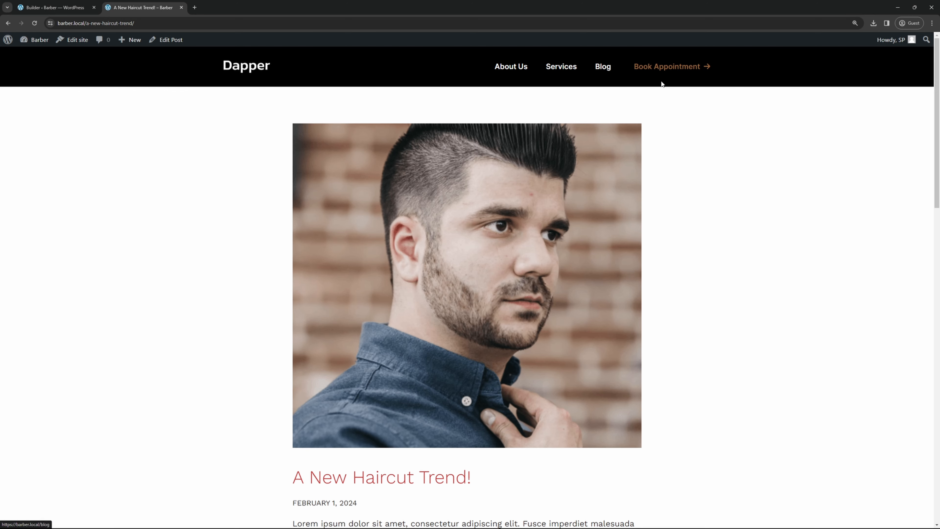
# - Visit the live Book Appointment page, leave the Single Post template, and open the Contact page for editing with SeedProd
pyautogui.click(665, 69)
pyautogui.click(69, 11)
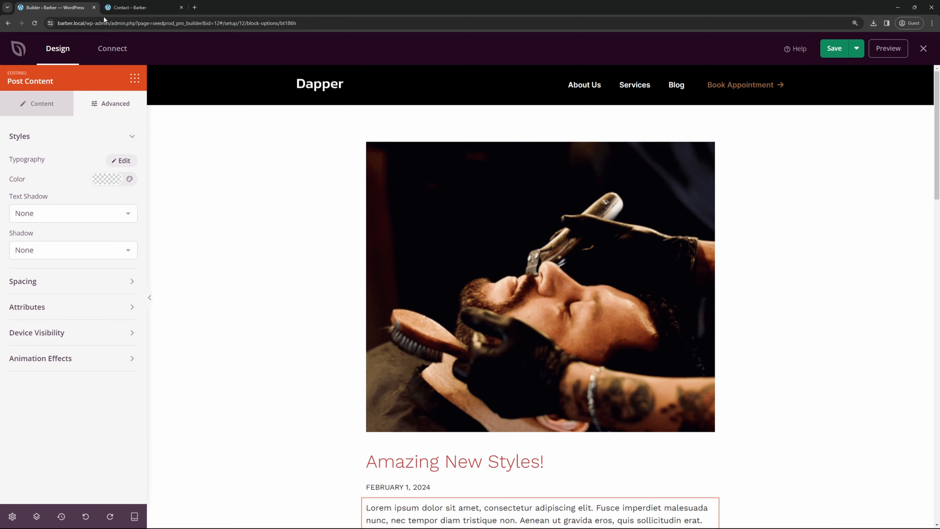
pyautogui.click(923, 48)
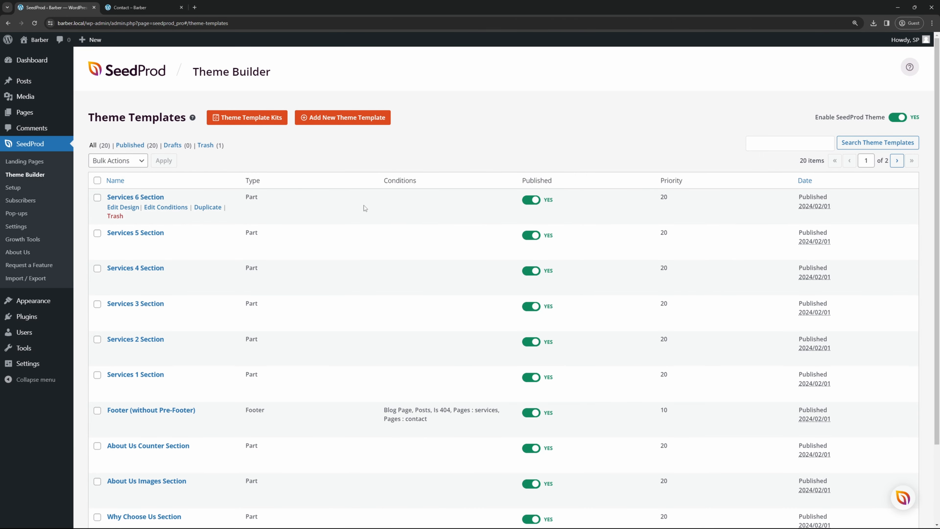
pyautogui.click(25, 112)
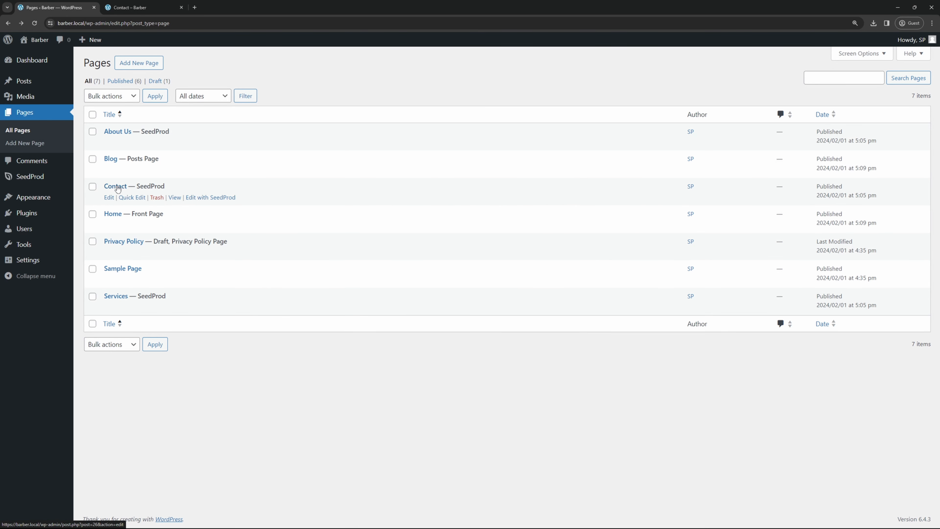
pyautogui.click(222, 197)
# - Replace the Contact page's banner headline with "Book Appointment"
pyautogui.click(370, 188)
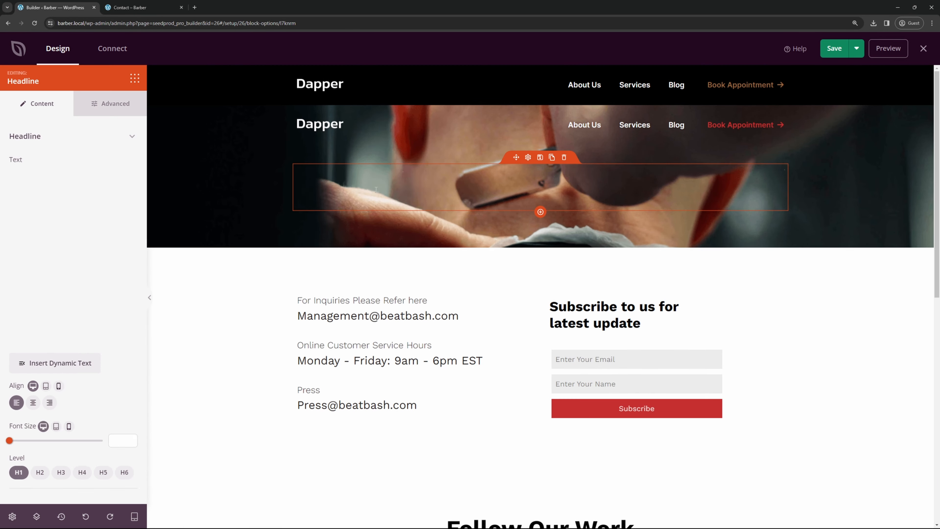
pyautogui.click(93, 206)
pyautogui.hotkey('ctrl', 'a')
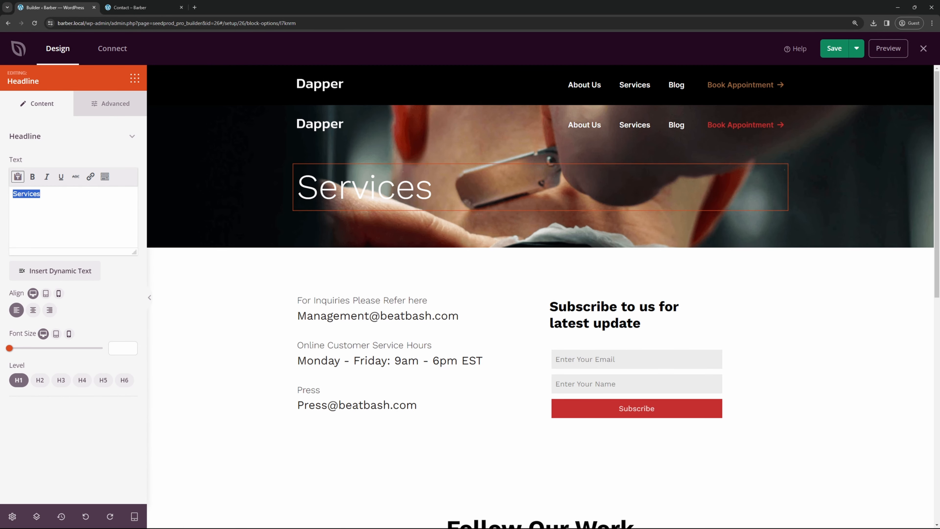
pyautogui.write('Contact')
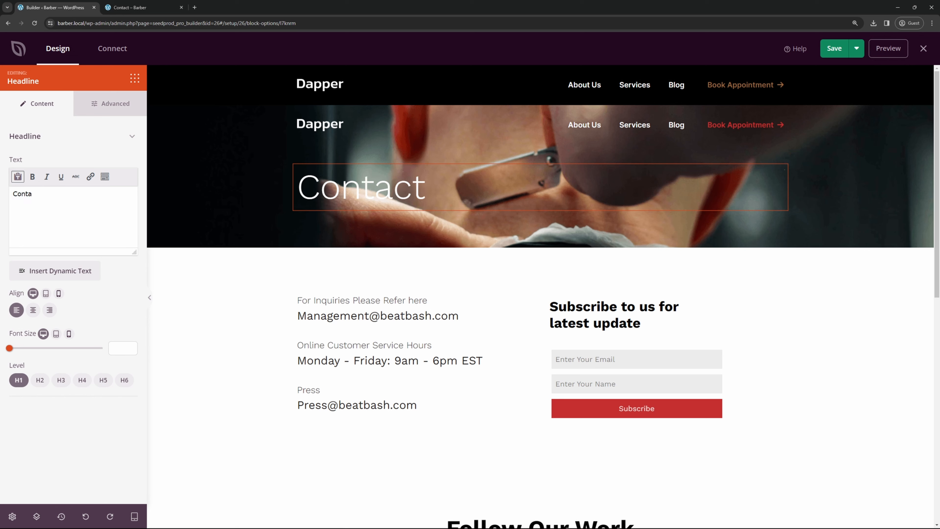
pyautogui.press('BackSpace')
pyautogui.press('BackSpace')
pyautogui.press('BackSpace')
pyautogui.press('BackSpace')
pyautogui.press('BackSpace')
pyautogui.write('Book A')
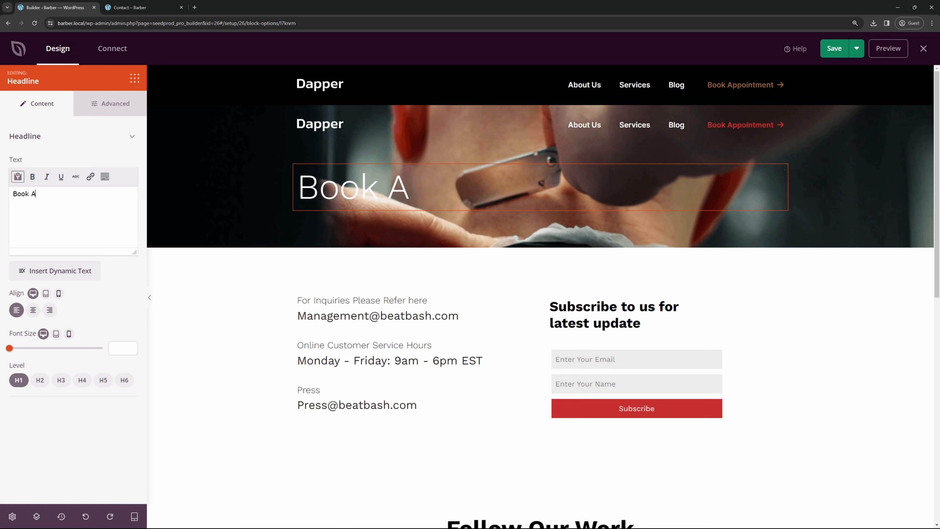
pyautogui.write('ppointment')
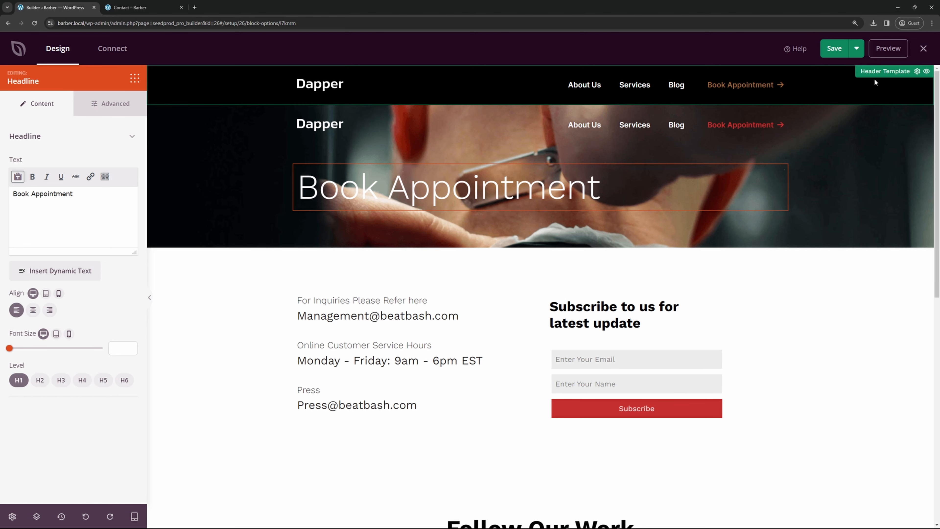
# - Examine the settings of the inquiries email and customer service hours text blocks on the Contact page
pyautogui.scroll(-1, 906, 86)
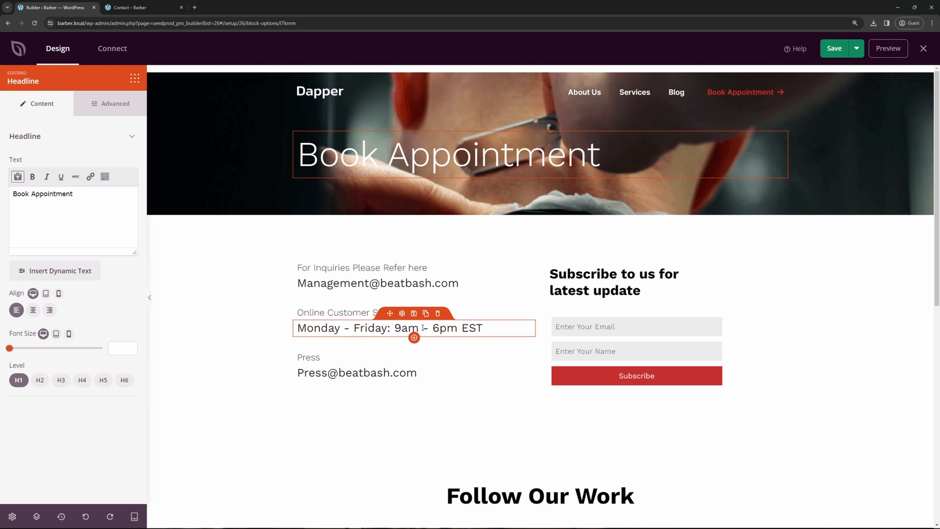
pyautogui.click(444, 285)
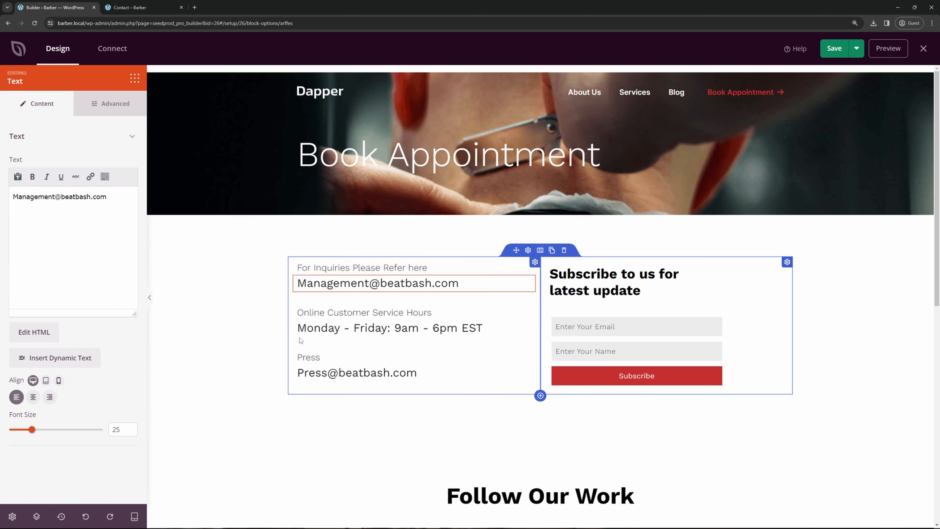
pyautogui.click(355, 328)
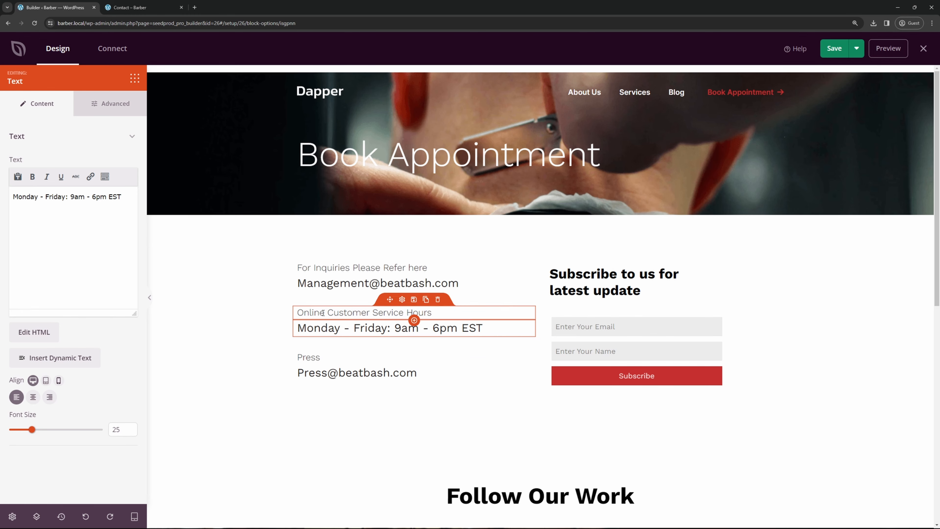
pyautogui.click(106, 112)
pyautogui.click(47, 112)
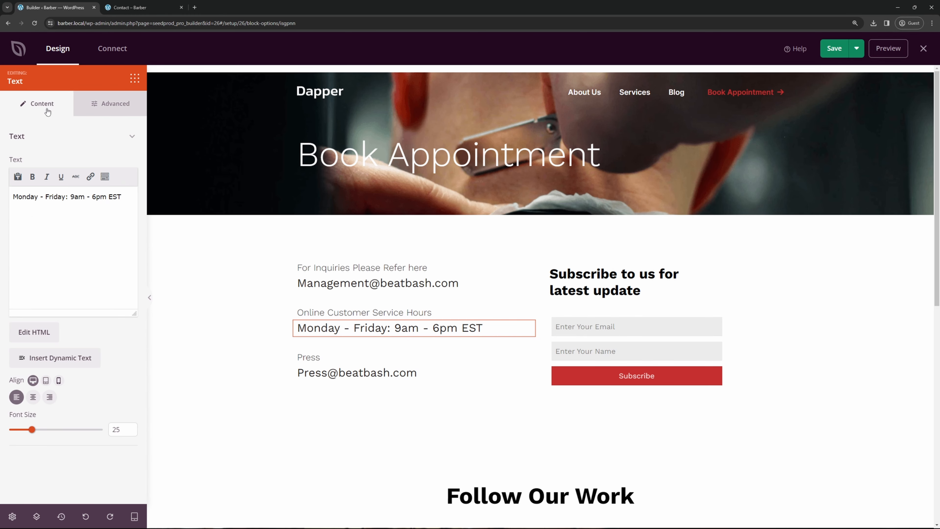
# - Add a Business Hours block beneath the Online Customer Service Hours label and delete the old Monday - Friday hours text
pyautogui.click(135, 79)
pyautogui.click(45, 111)
pyautogui.write('hour')
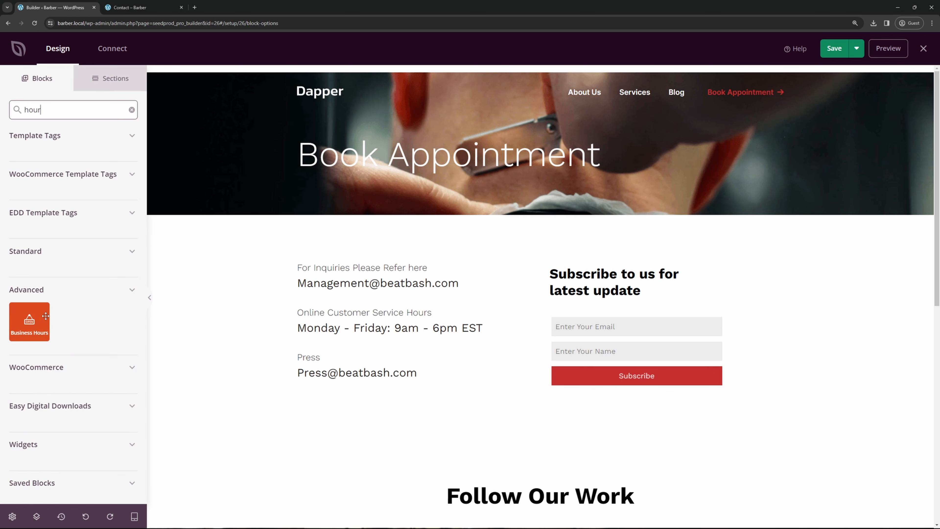
pyautogui.moveTo(29, 320); pyautogui.dragTo(407, 321)
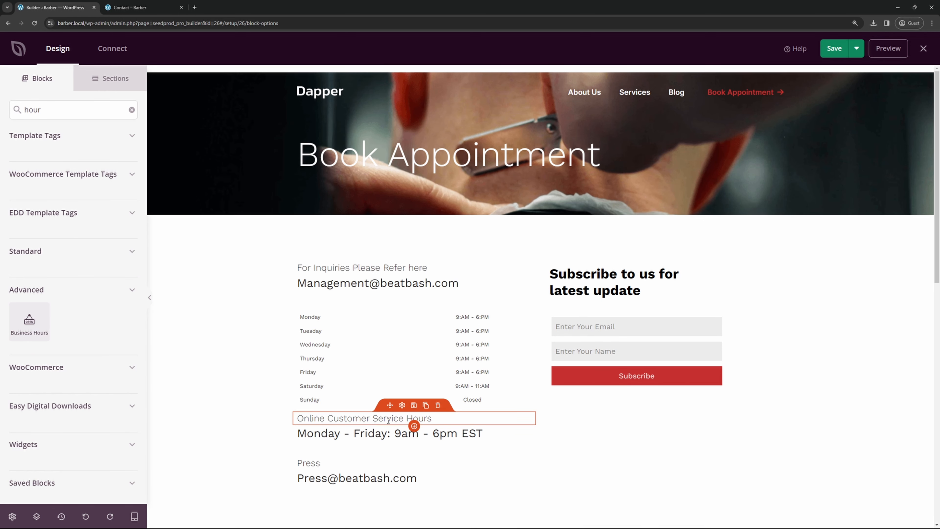
pyautogui.moveTo(390, 405); pyautogui.dragTo(339, 333)
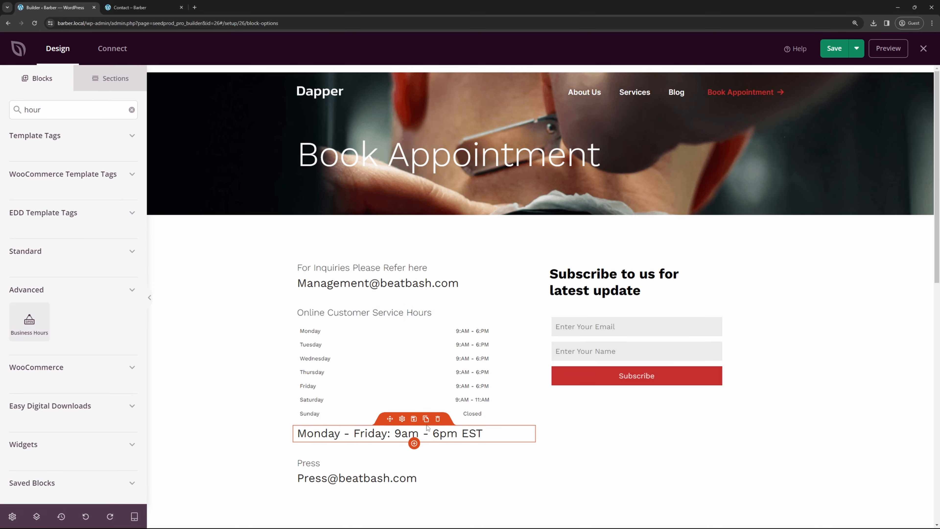
pyautogui.click(437, 419)
pyautogui.click(443, 288)
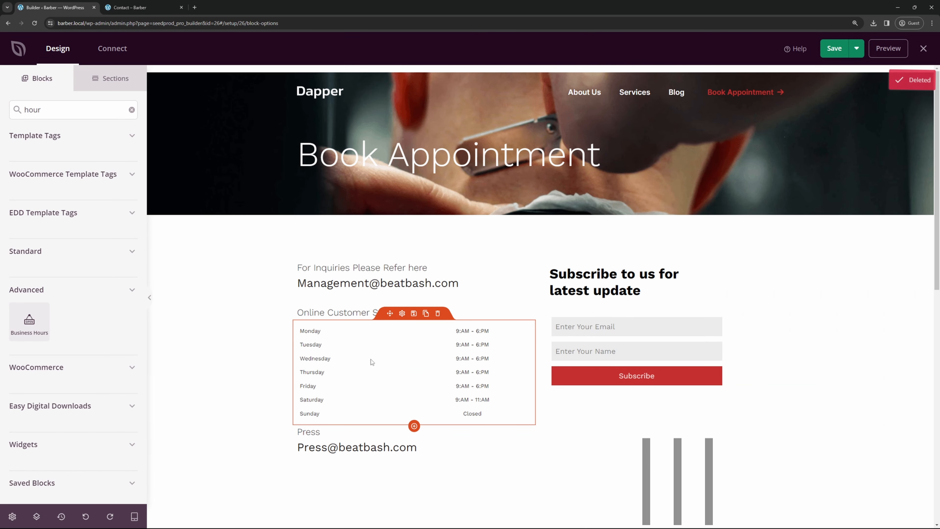
# - Set the Business Hours block's date font size to 18 and time font size to 17
pyautogui.click(401, 314)
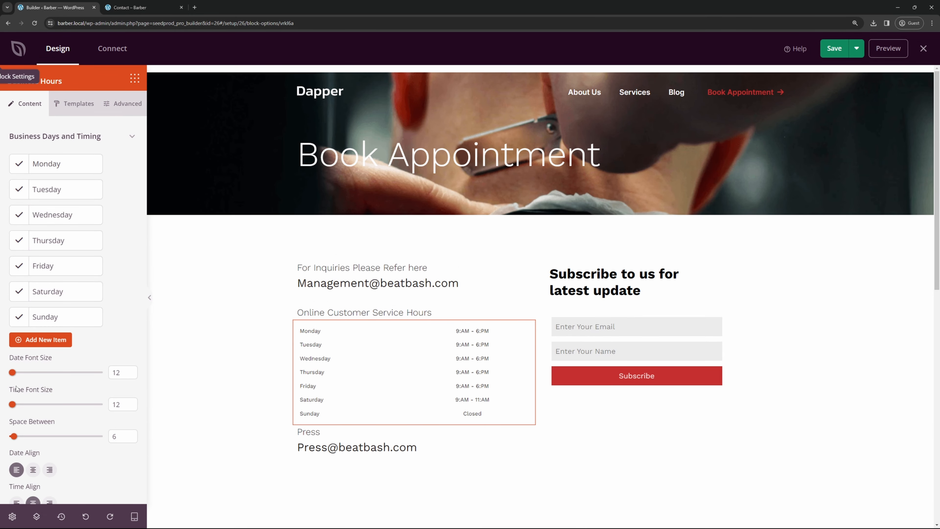
pyautogui.moveTo(13, 372); pyautogui.dragTo(21, 405)
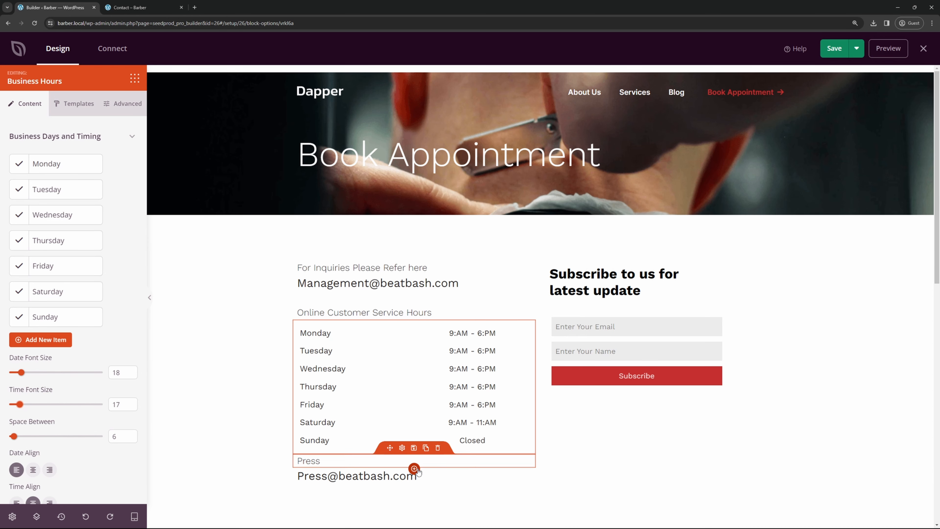
# - Delete the Press label and the press email text block below the business hours
pyautogui.click(437, 448)
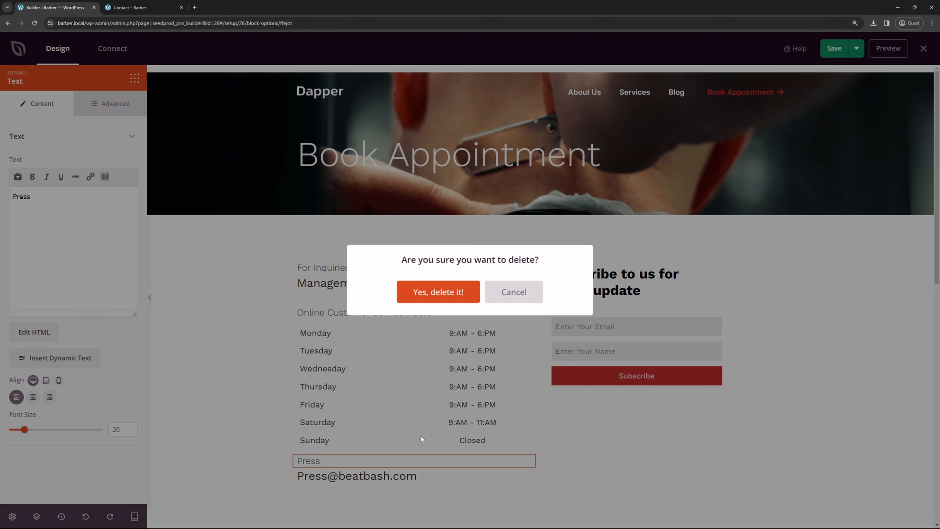
pyautogui.click(437, 290)
pyautogui.click(442, 447)
pyautogui.click(437, 293)
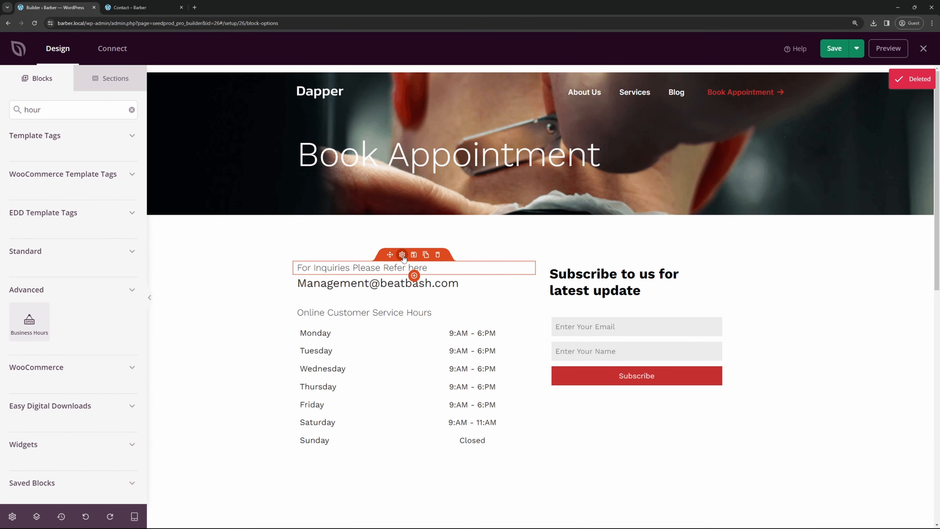
# - Replace the inquiries label above the management email with "Email to book!"
pyautogui.click(400, 266)
pyautogui.tripleClick(90, 196)
pyautogui.write('EMail to book!')
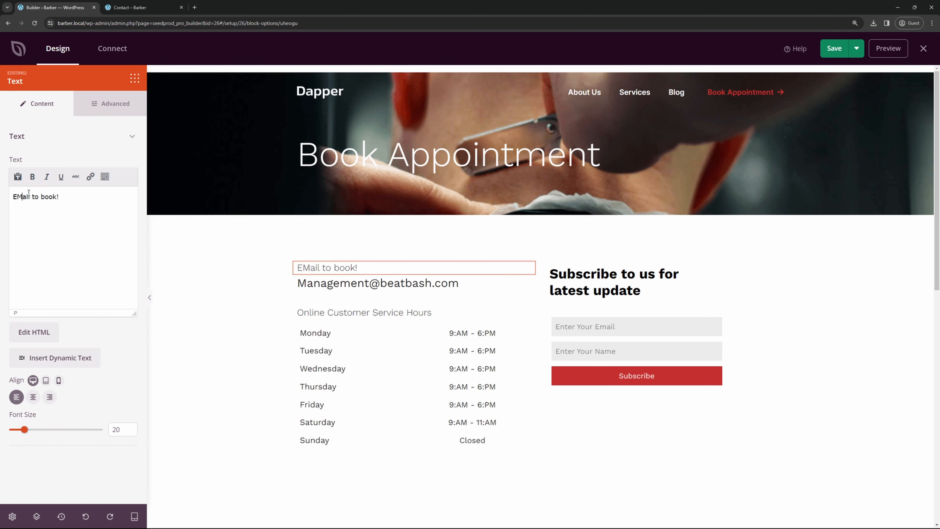
pyautogui.press('BackSpace')
pyautogui.write('m')
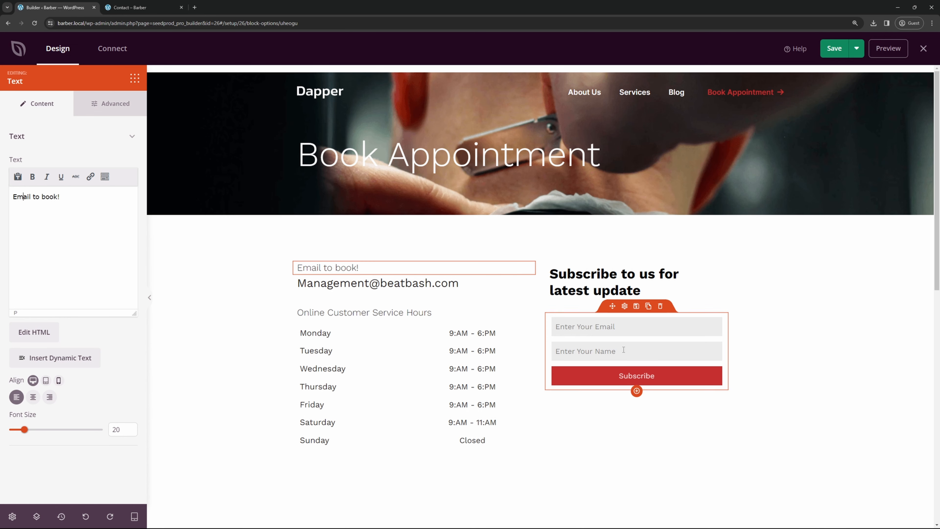
# - Examine the subscribe form's field settings, the available email marketing integrations, and the rest of the page layout
pyautogui.click(624, 307)
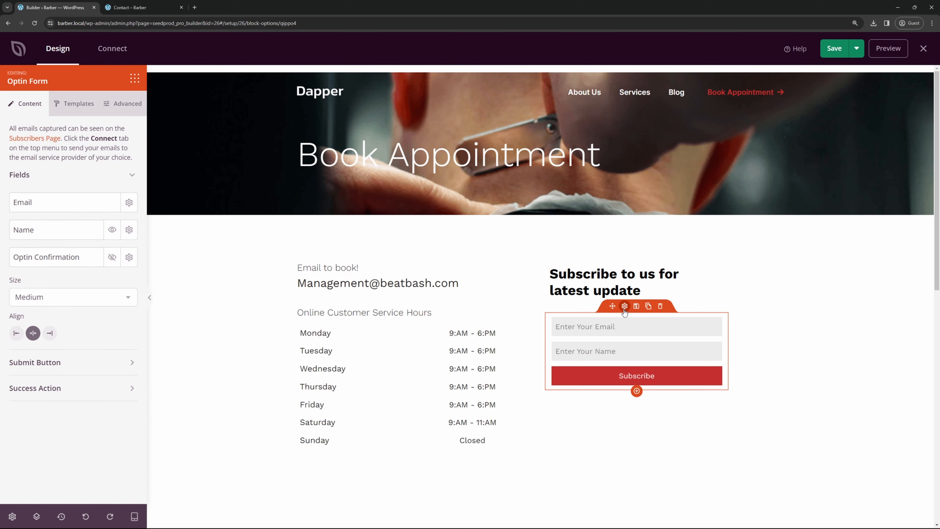
pyautogui.click(122, 49)
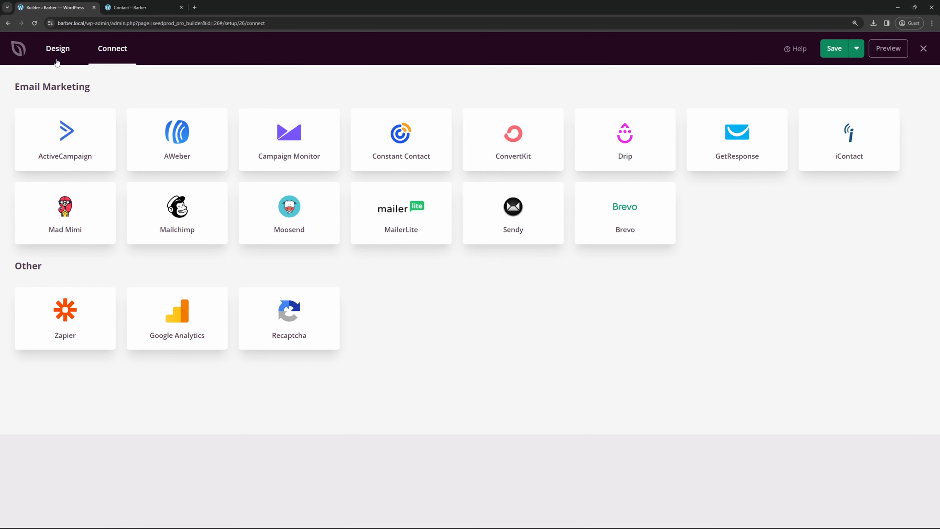
pyautogui.click(58, 49)
pyautogui.scroll(-5, 550, 231)
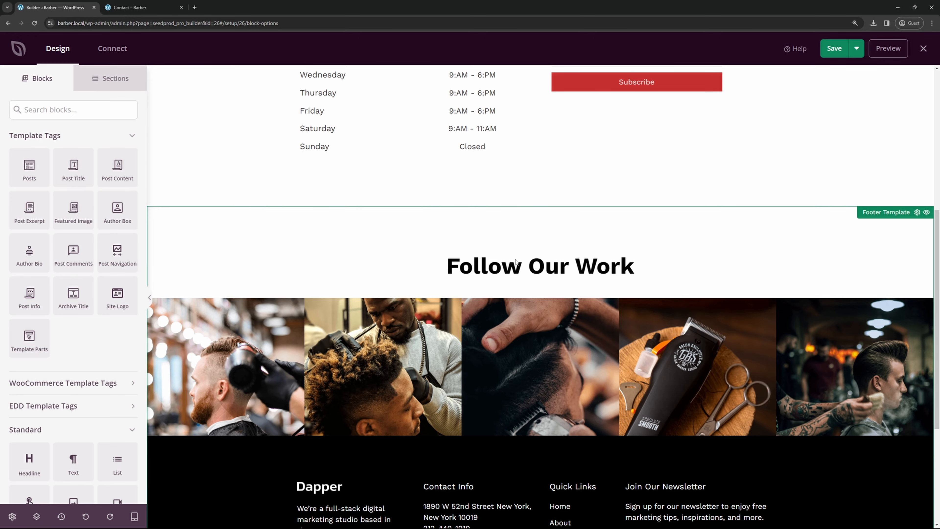
pyautogui.scroll(8, 516, 262)
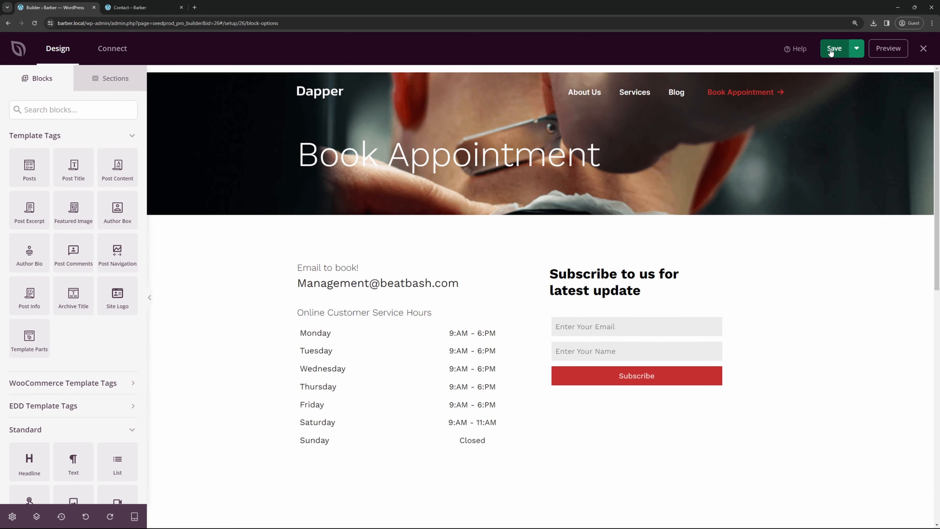
# - Save the Contact page and reload its live version
pyautogui.click(834, 48)
pyautogui.click(130, 8)
pyautogui.click(35, 23)
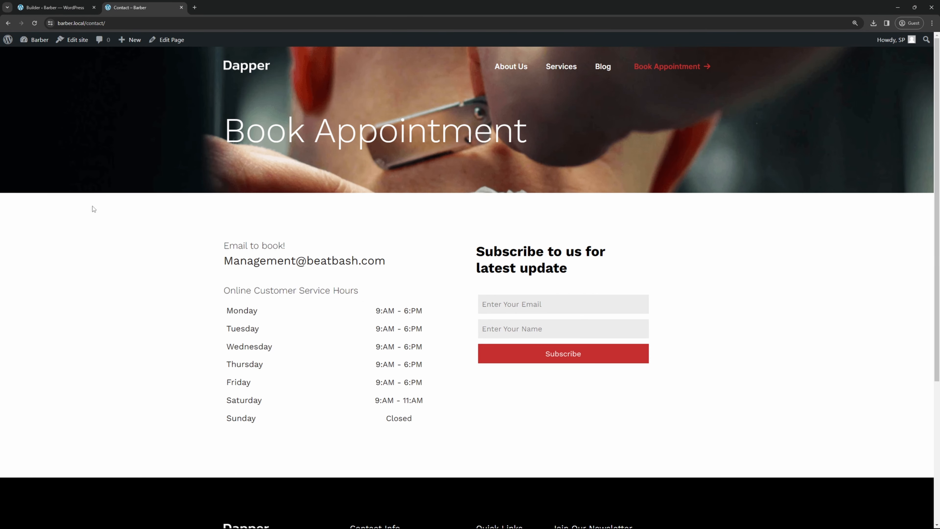
# - Review the live homepage from the hero banner through to the footer
pyautogui.click(247, 68)
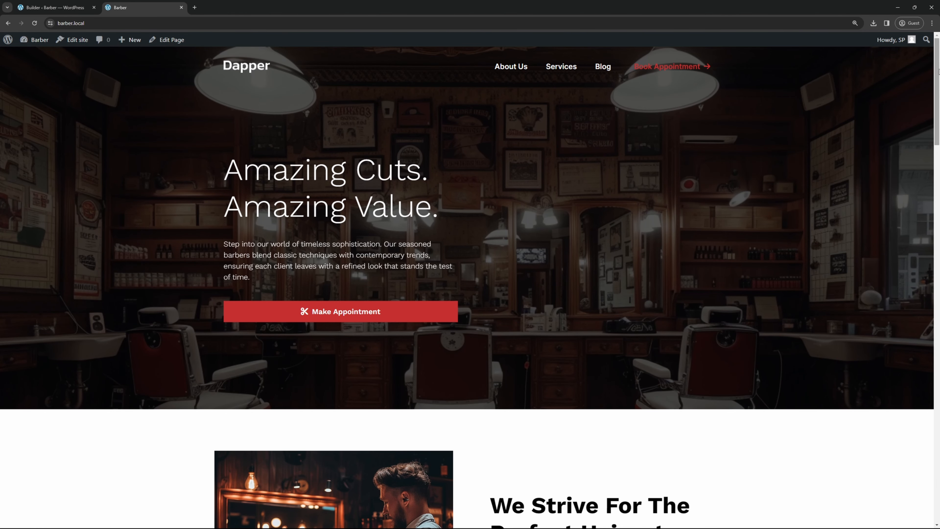
pyautogui.scroll(-1, 928, 55)
pyautogui.scroll(1, 929, 55)
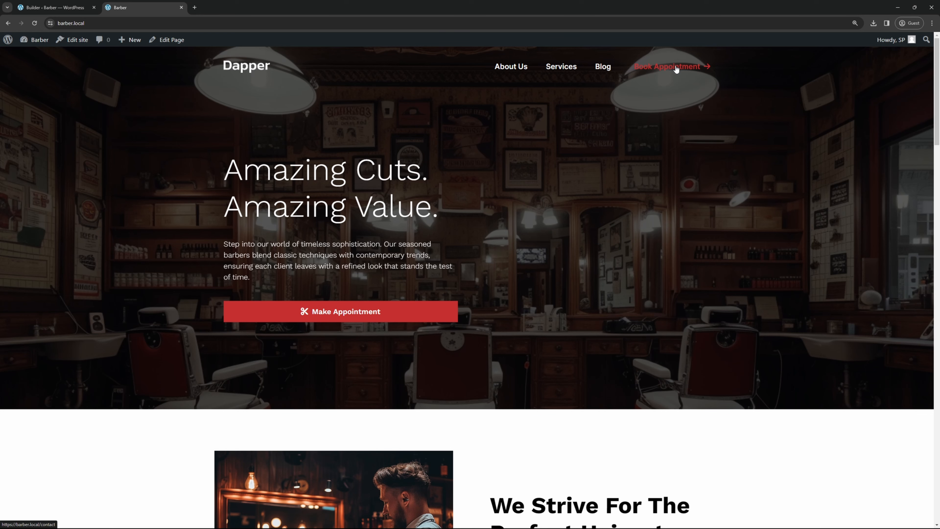
pyautogui.scroll(-1, 339, 125)
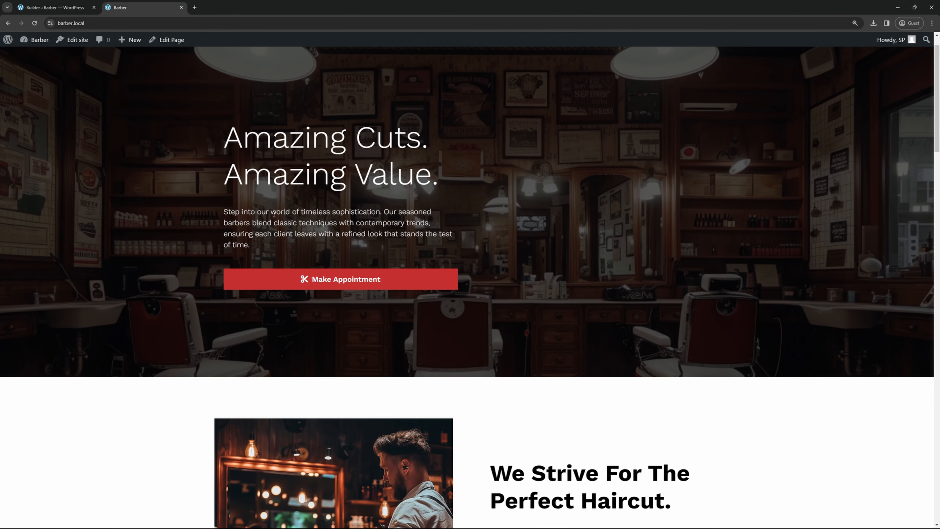
pyautogui.moveTo(274, 213); pyautogui.dragTo(398, 234)
pyautogui.click(598, 239)
pyautogui.scroll(-3, 430, 209)
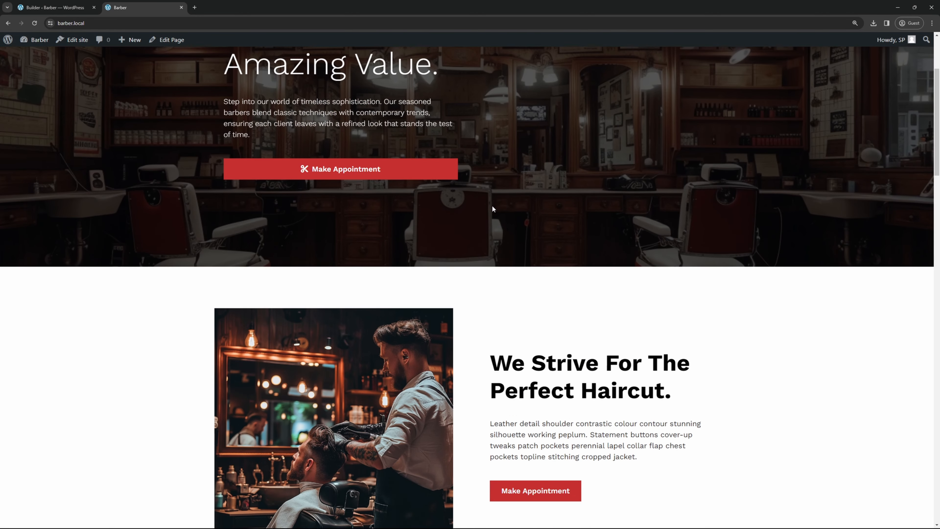
pyautogui.scroll(-6, 492, 209)
pyautogui.scroll(-20, 315, 226)
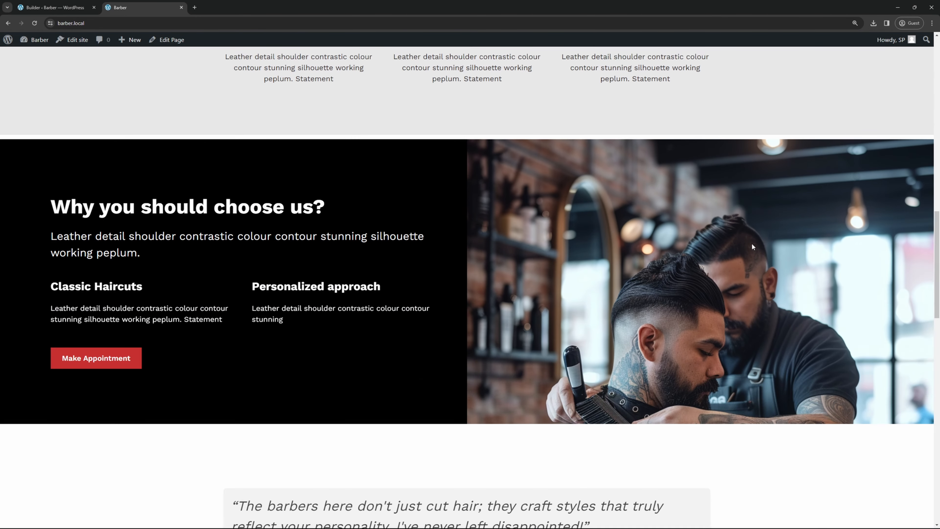
pyautogui.scroll(-11, 751, 255)
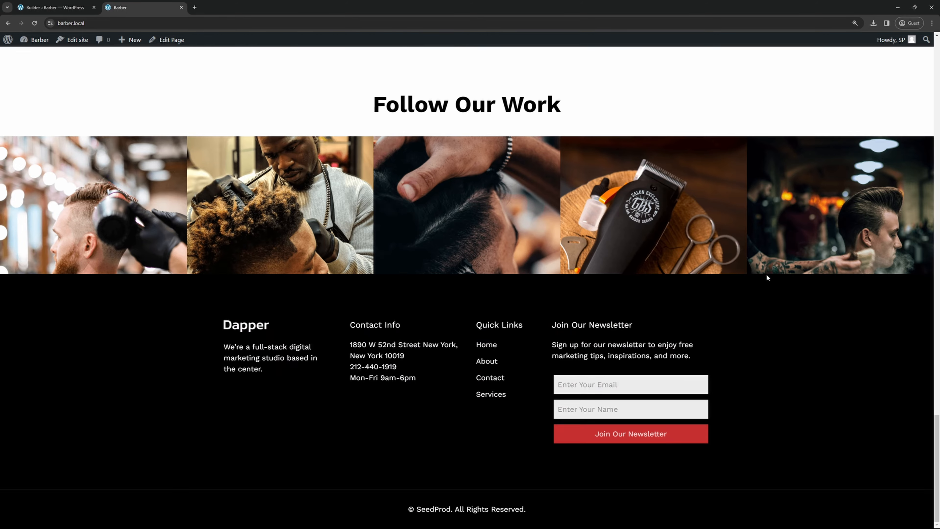
pyautogui.scroll(11, 765, 275)
pyautogui.scroll(15, 616, 328)
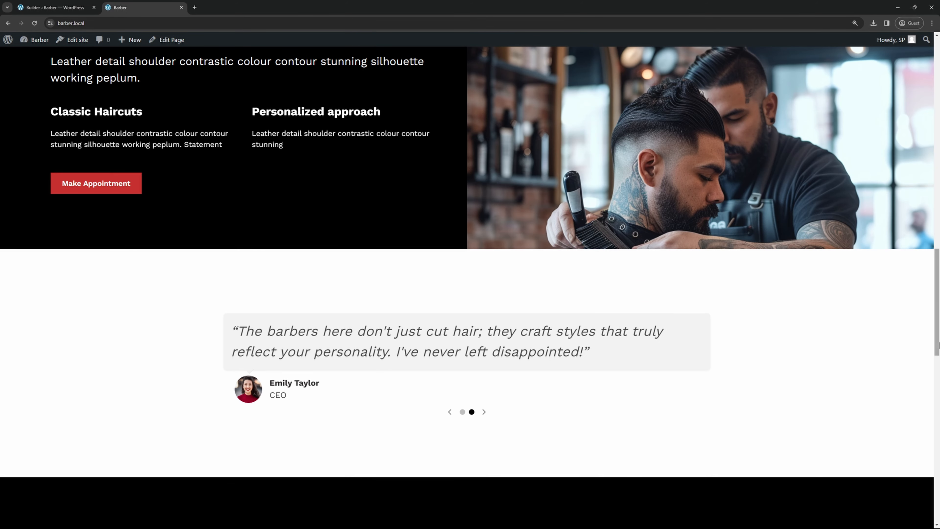
pyautogui.scroll(20, 598, 118)
# - Review the live About Us, Services and Blog pages in turn
pyautogui.click(504, 66)
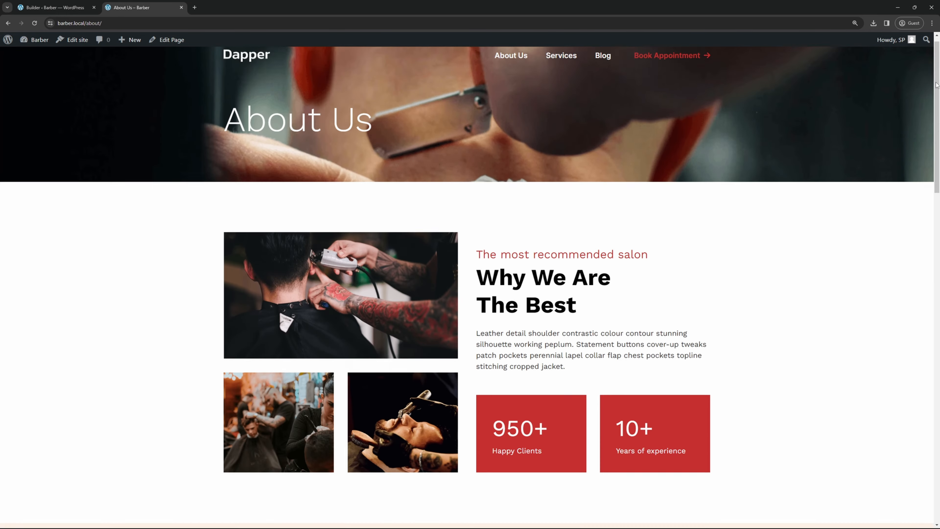
pyautogui.moveTo(936, 81)
pyautogui.mouseDown()
pyautogui.moveTo(938, 444)
pyautogui.moveTo(937, 70)
pyautogui.mouseUp()
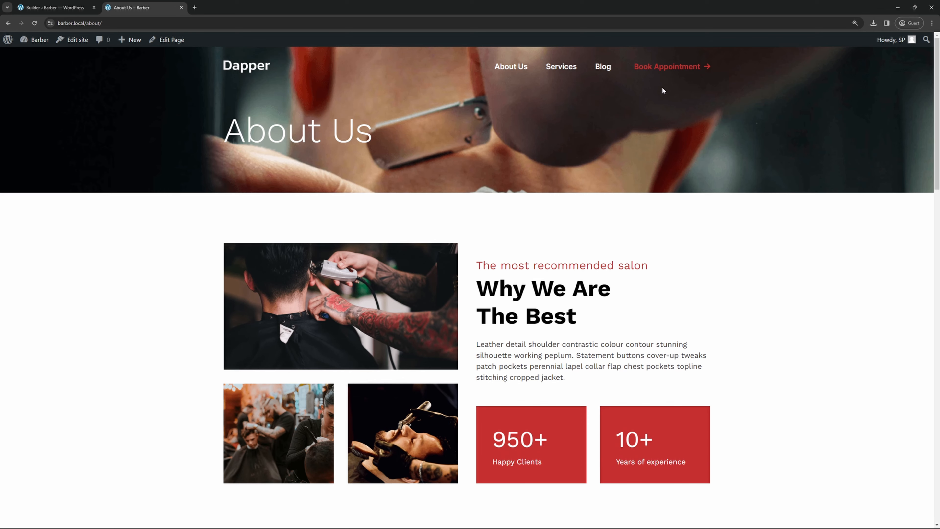
pyautogui.click(562, 71)
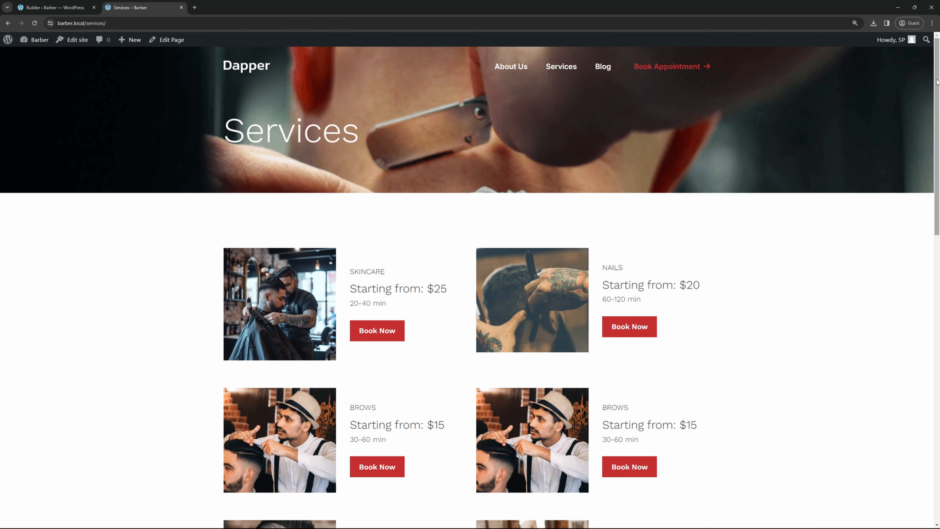
pyautogui.moveTo(938, 84); pyautogui.dragTo(917, 76)
pyautogui.click(603, 67)
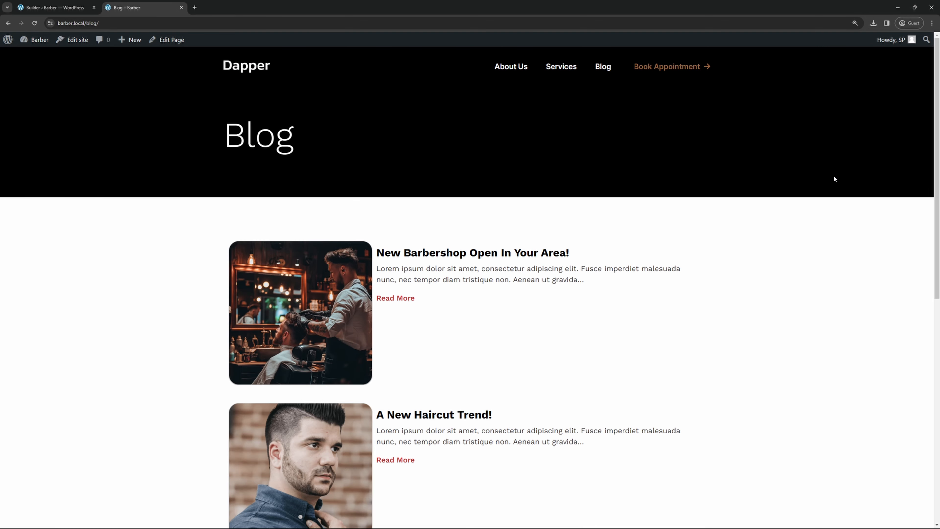
pyautogui.scroll(-2, 810, 206)
pyautogui.scroll(-8, 803, 227)
pyautogui.scroll(10, 804, 227)
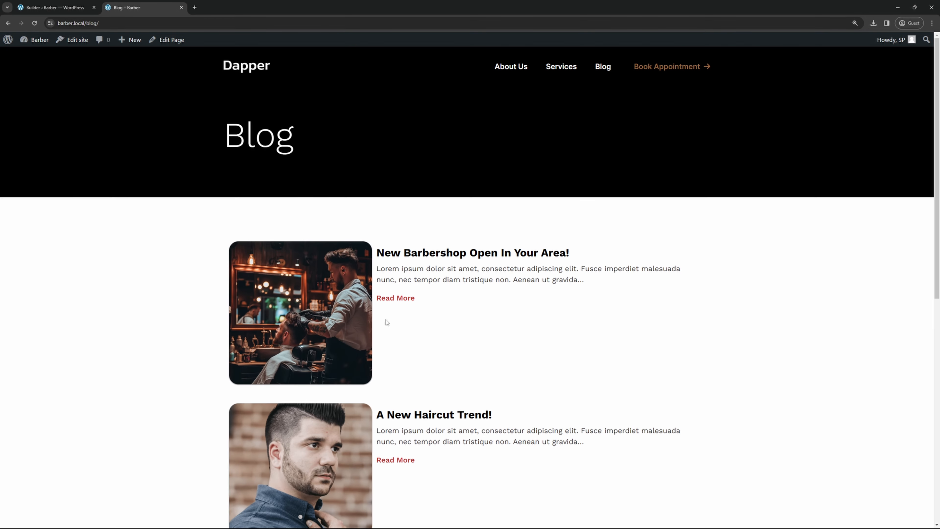
# - Open the "New Barbershop Open In Your Area!" post and compare its Book Appointment link with the one on the live appointment page
pyautogui.click(293, 297)
pyautogui.scroll(-15, 680, 321)
pyautogui.scroll(15, 679, 340)
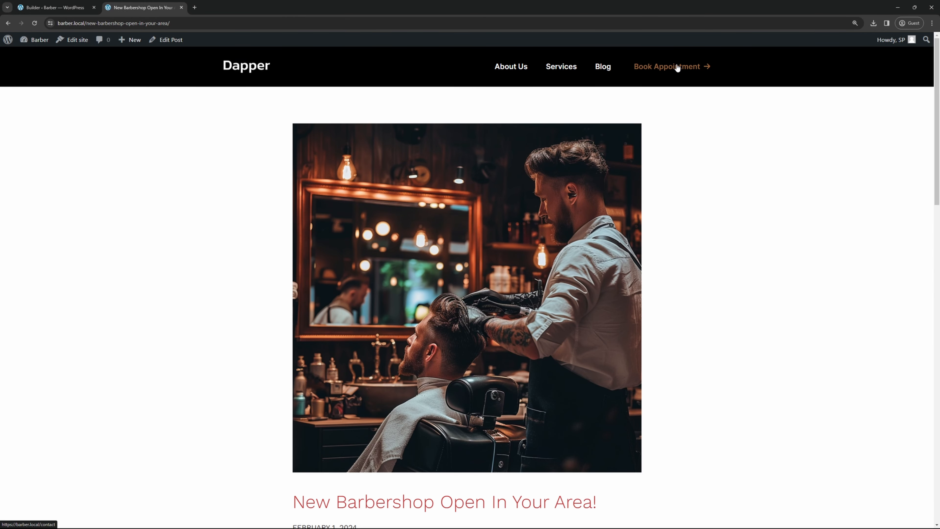
pyautogui.click(677, 68)
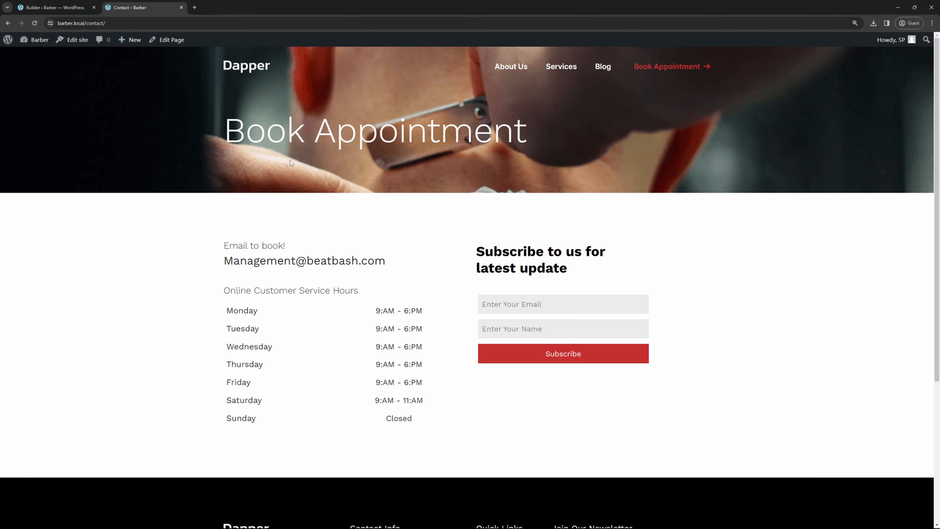
pyautogui.click(7, 23)
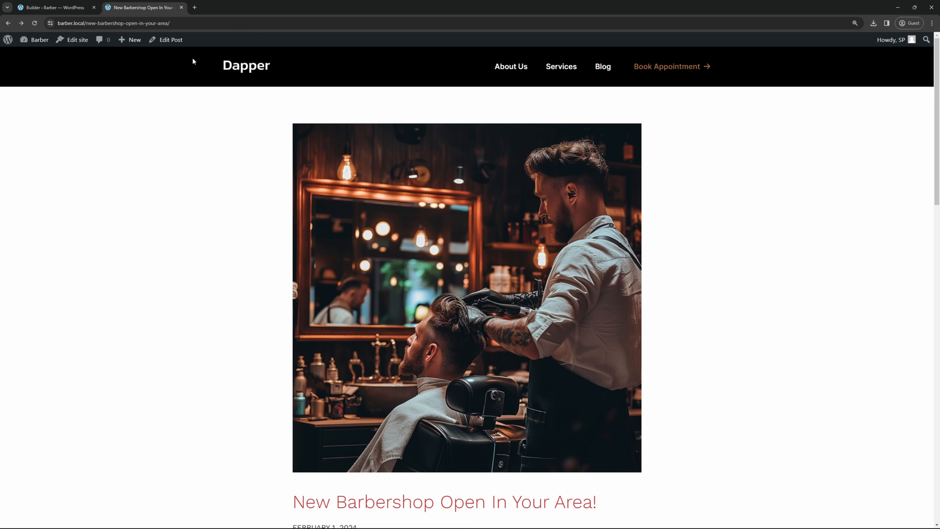
# - Leave the Contact page builder and open the Header theme template's design for editing
pyautogui.click(69, 11)
pyautogui.click(920, 51)
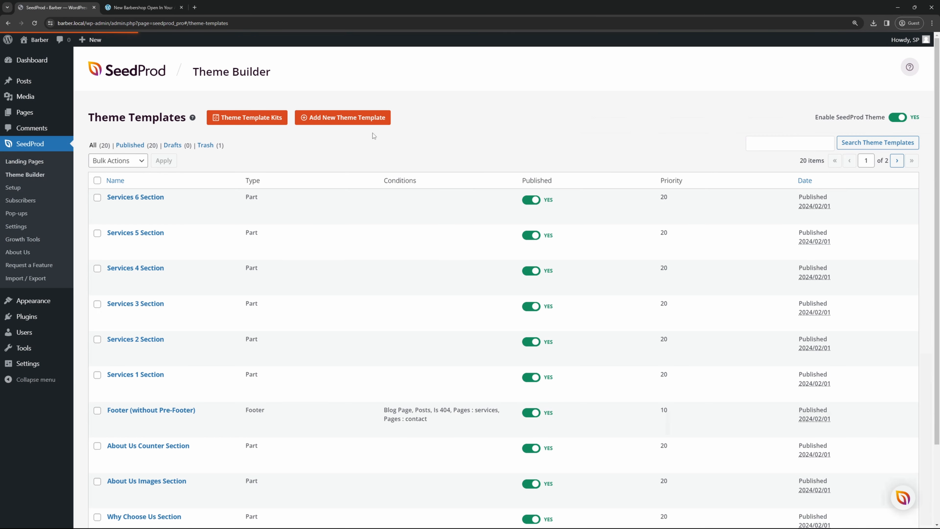
pyautogui.scroll(-3, 326, 222)
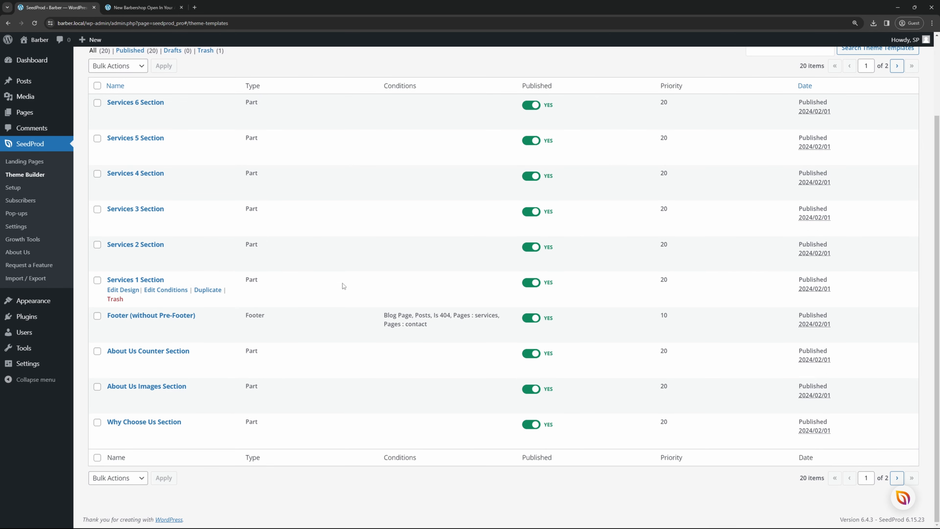
pyautogui.click(896, 478)
pyautogui.scroll(1, 268, 228)
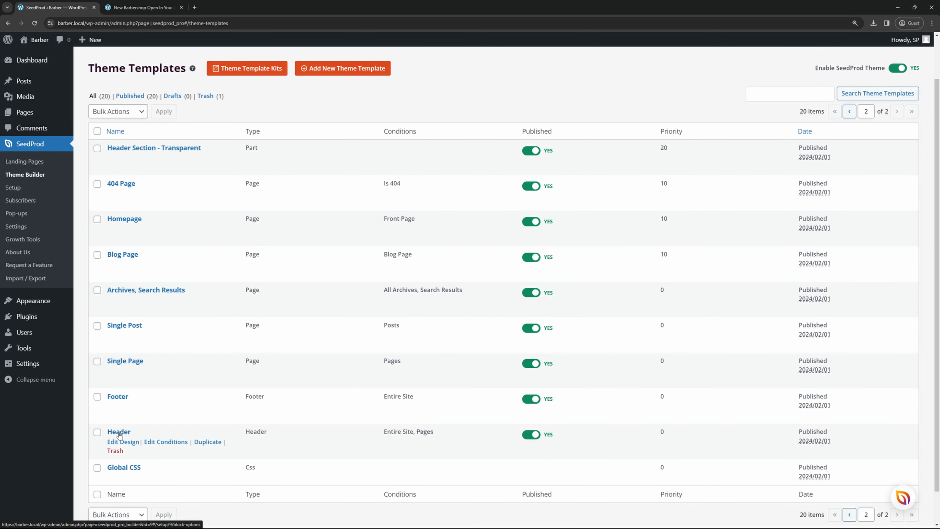
pyautogui.click(130, 444)
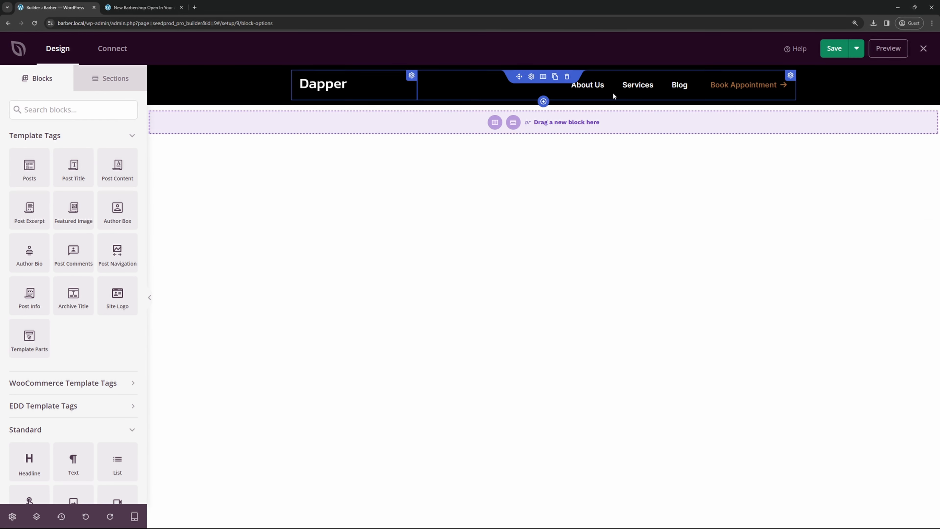
# - Change the header's Book Appointment button color from brown to the site's red
pyautogui.click(728, 73)
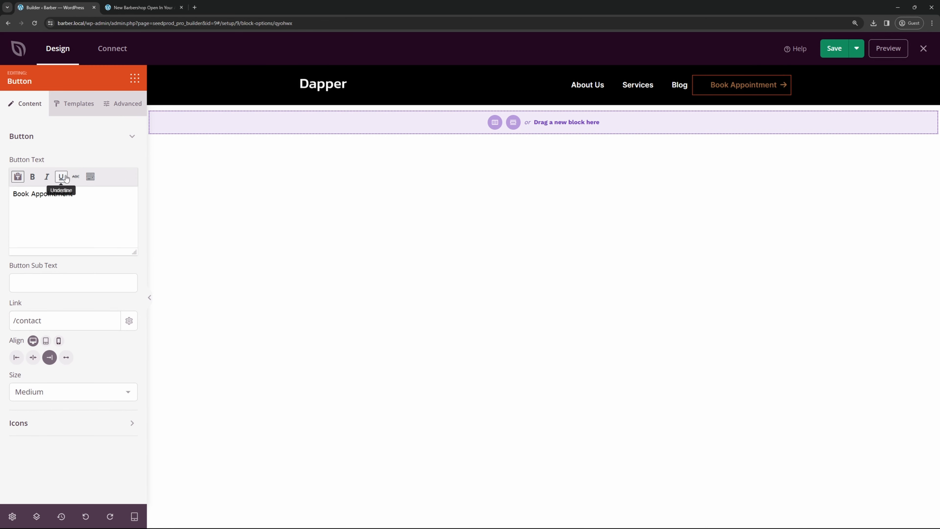
pyautogui.click(126, 106)
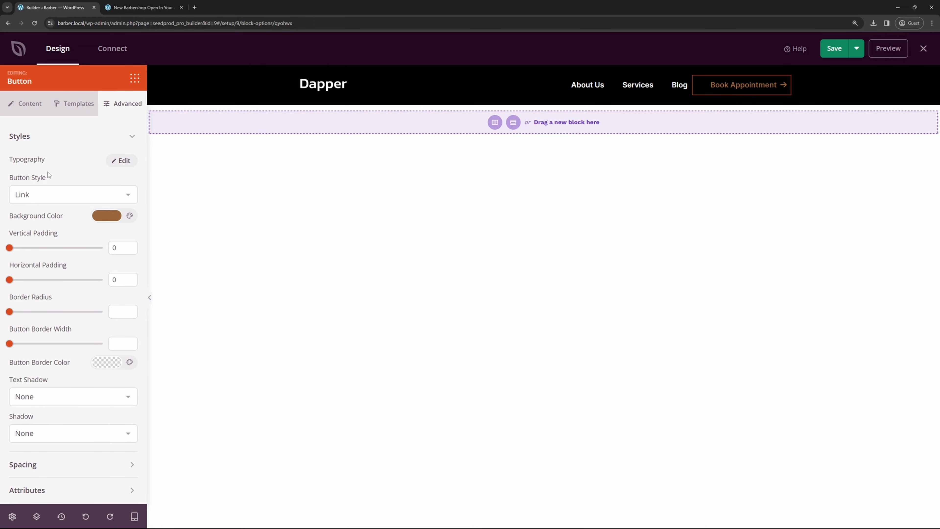
pyautogui.click(107, 215)
pyautogui.click(52, 256)
pyautogui.click(273, 185)
# - Save the Header template and check the Book Appointment link on the live barbershop post
pyautogui.click(833, 50)
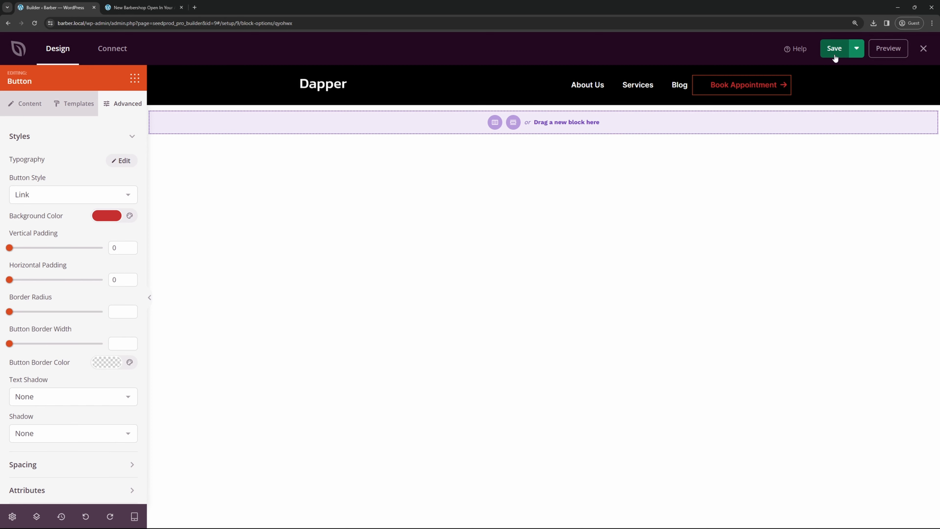
pyautogui.click(143, 7)
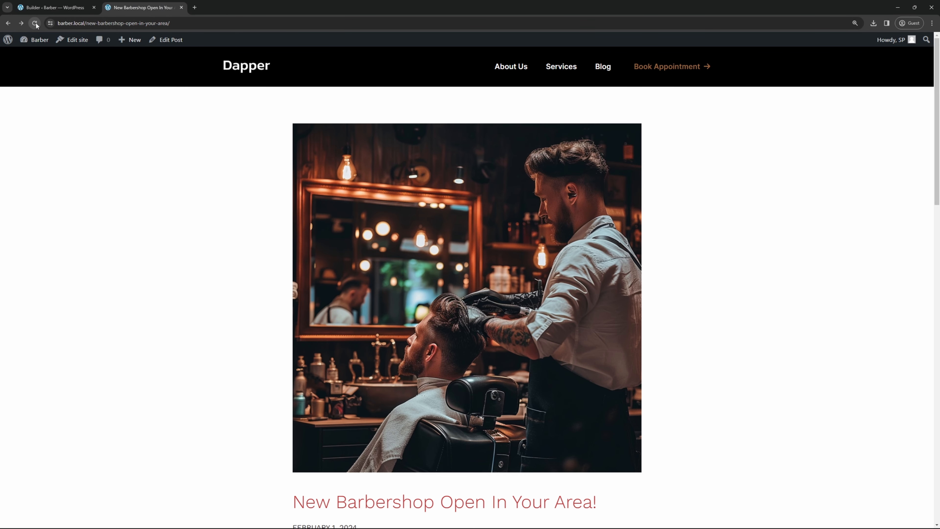